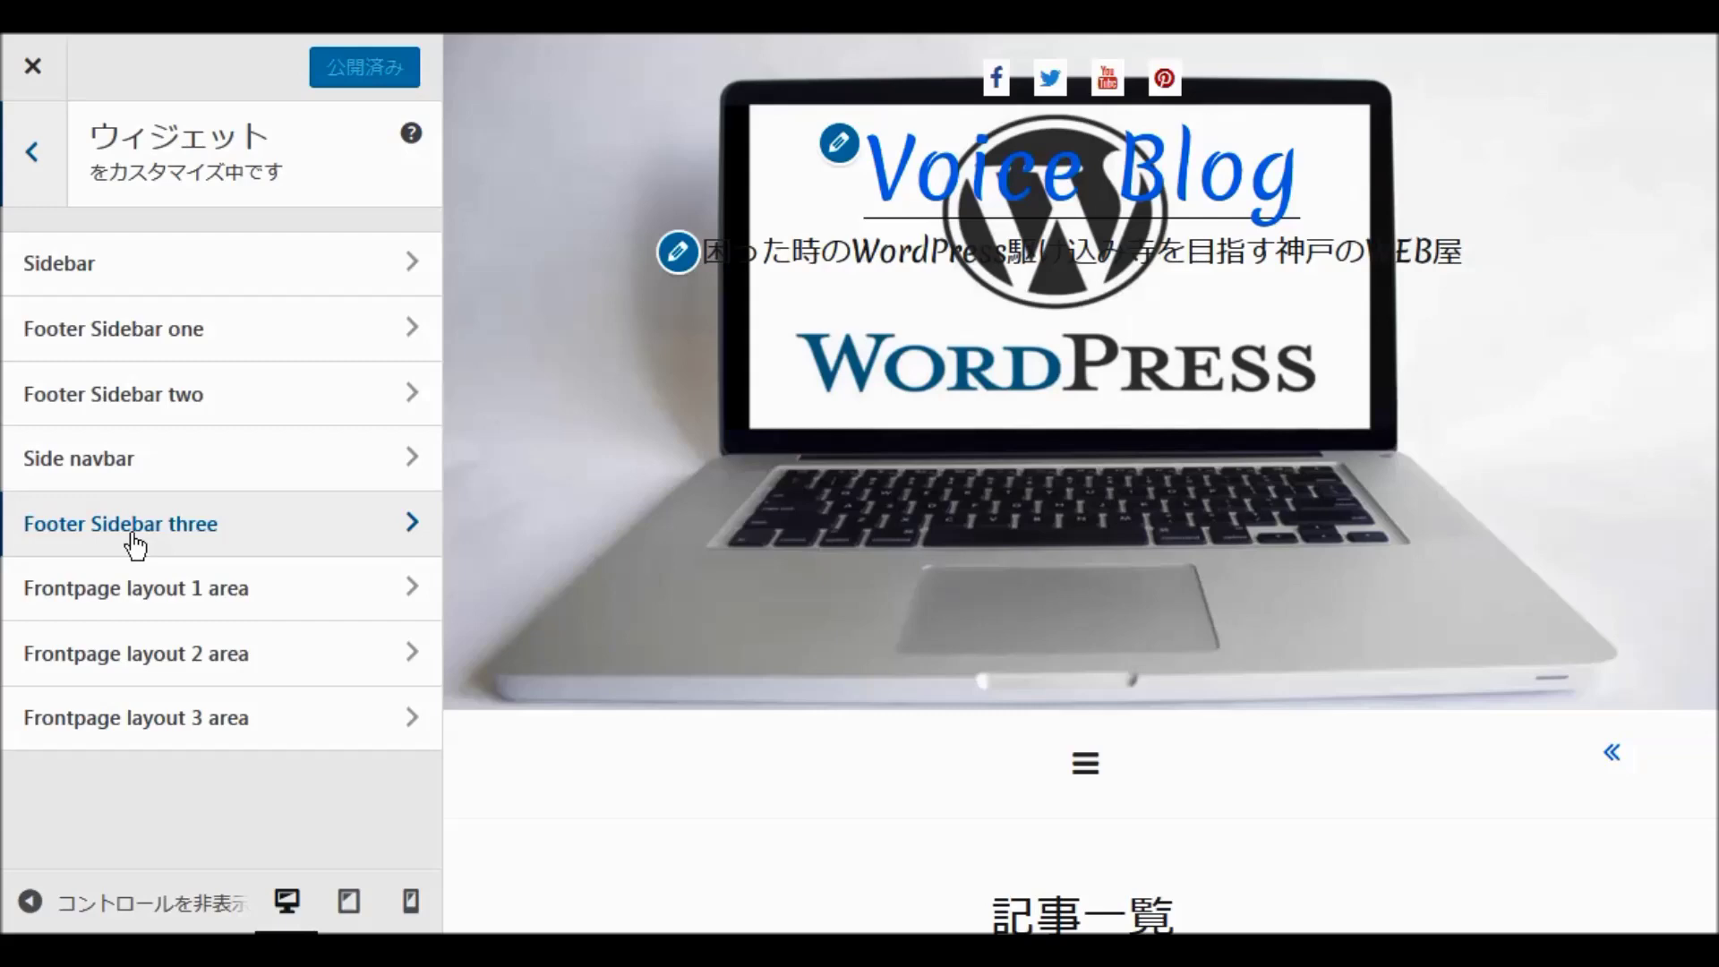
Inspect the Footer Sidebar three widget area and return to the main list of customization sections.
click(206, 533)
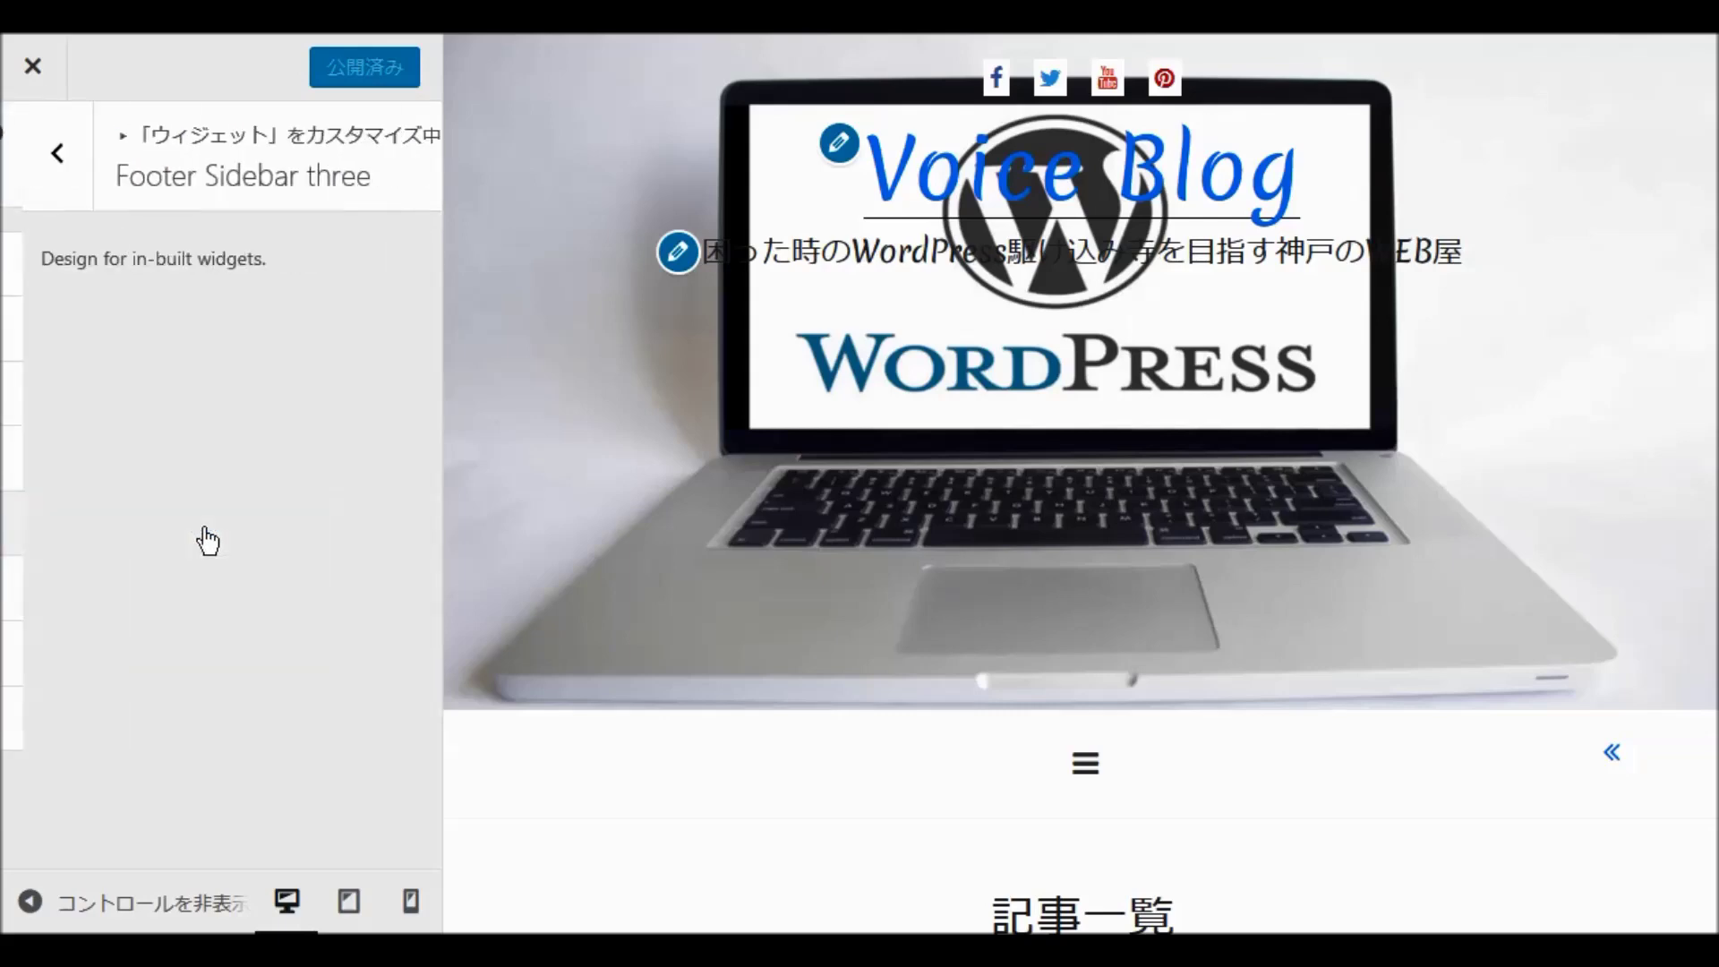
click(28, 154)
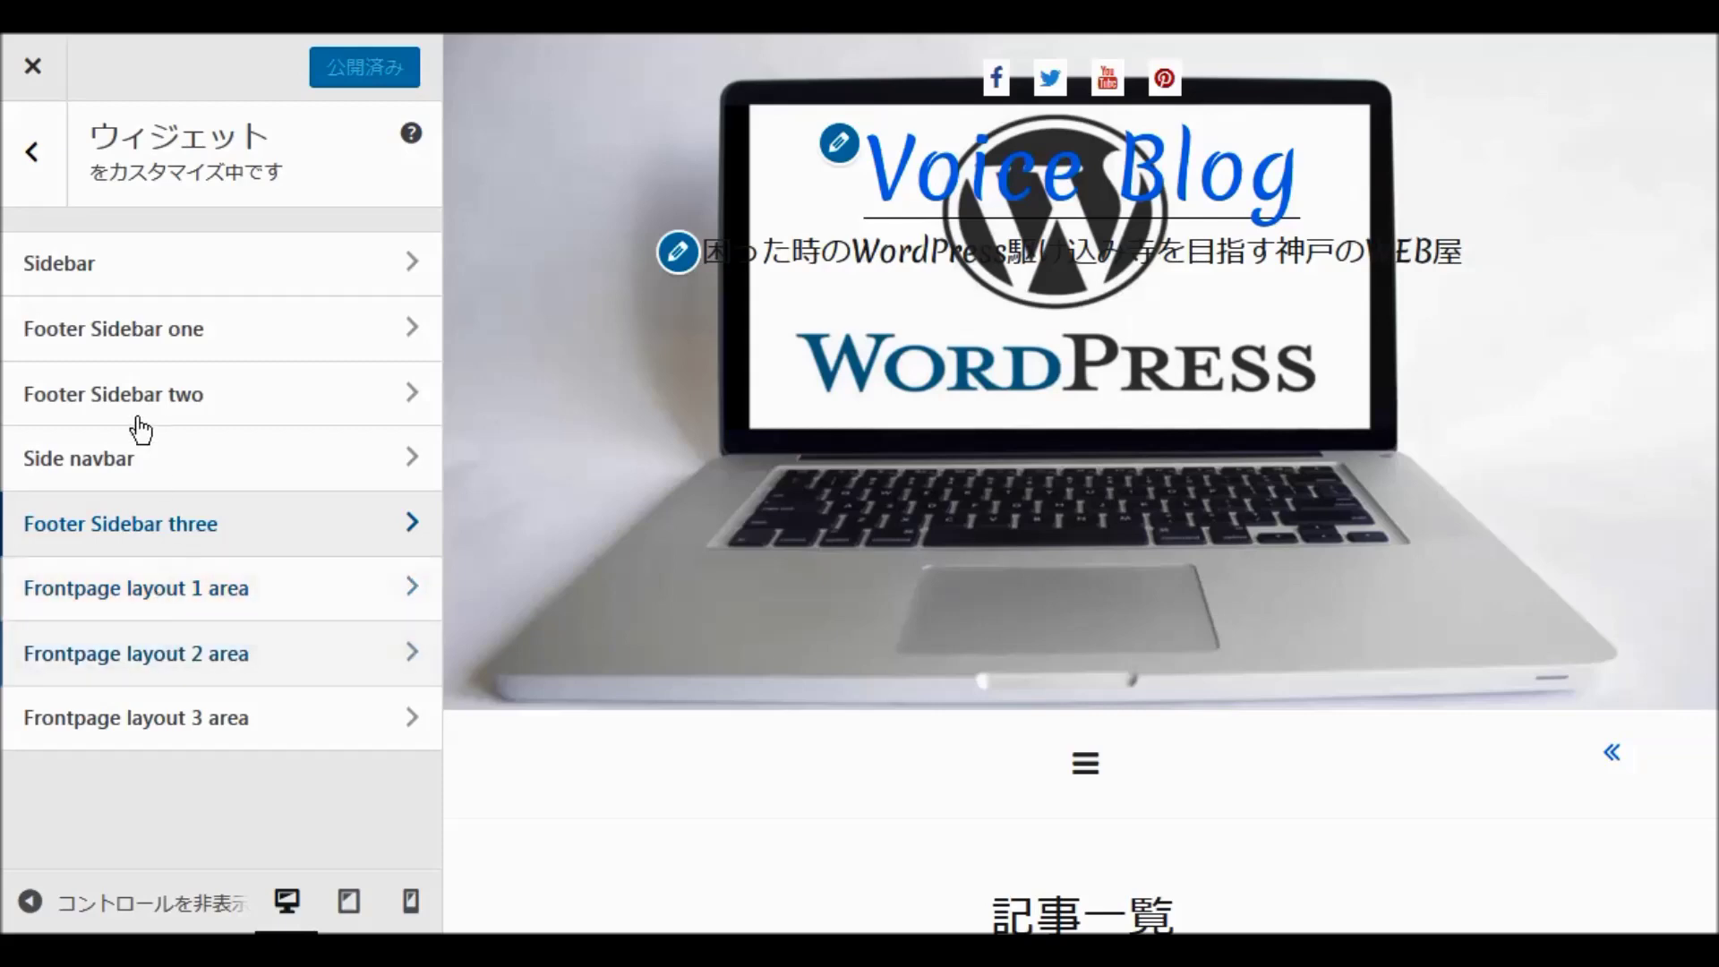
click(35, 159)
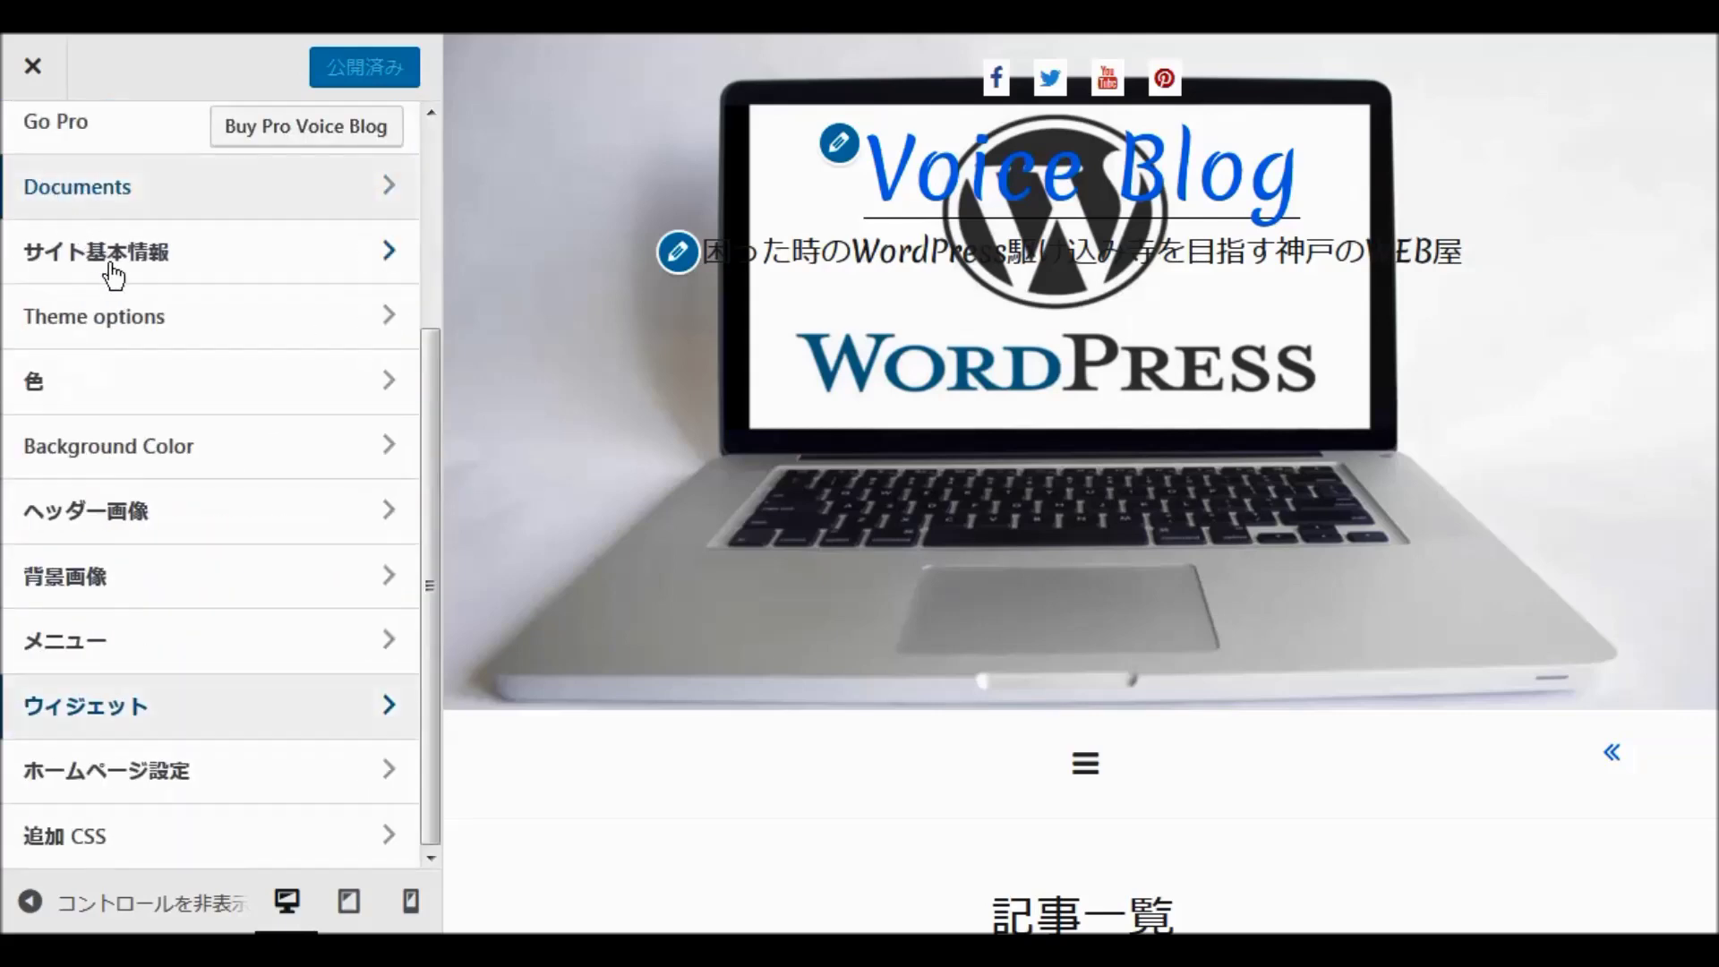
Review the homepage settings and the Additional CSS section, dismissing the CSS help text to see the editor.
click(170, 776)
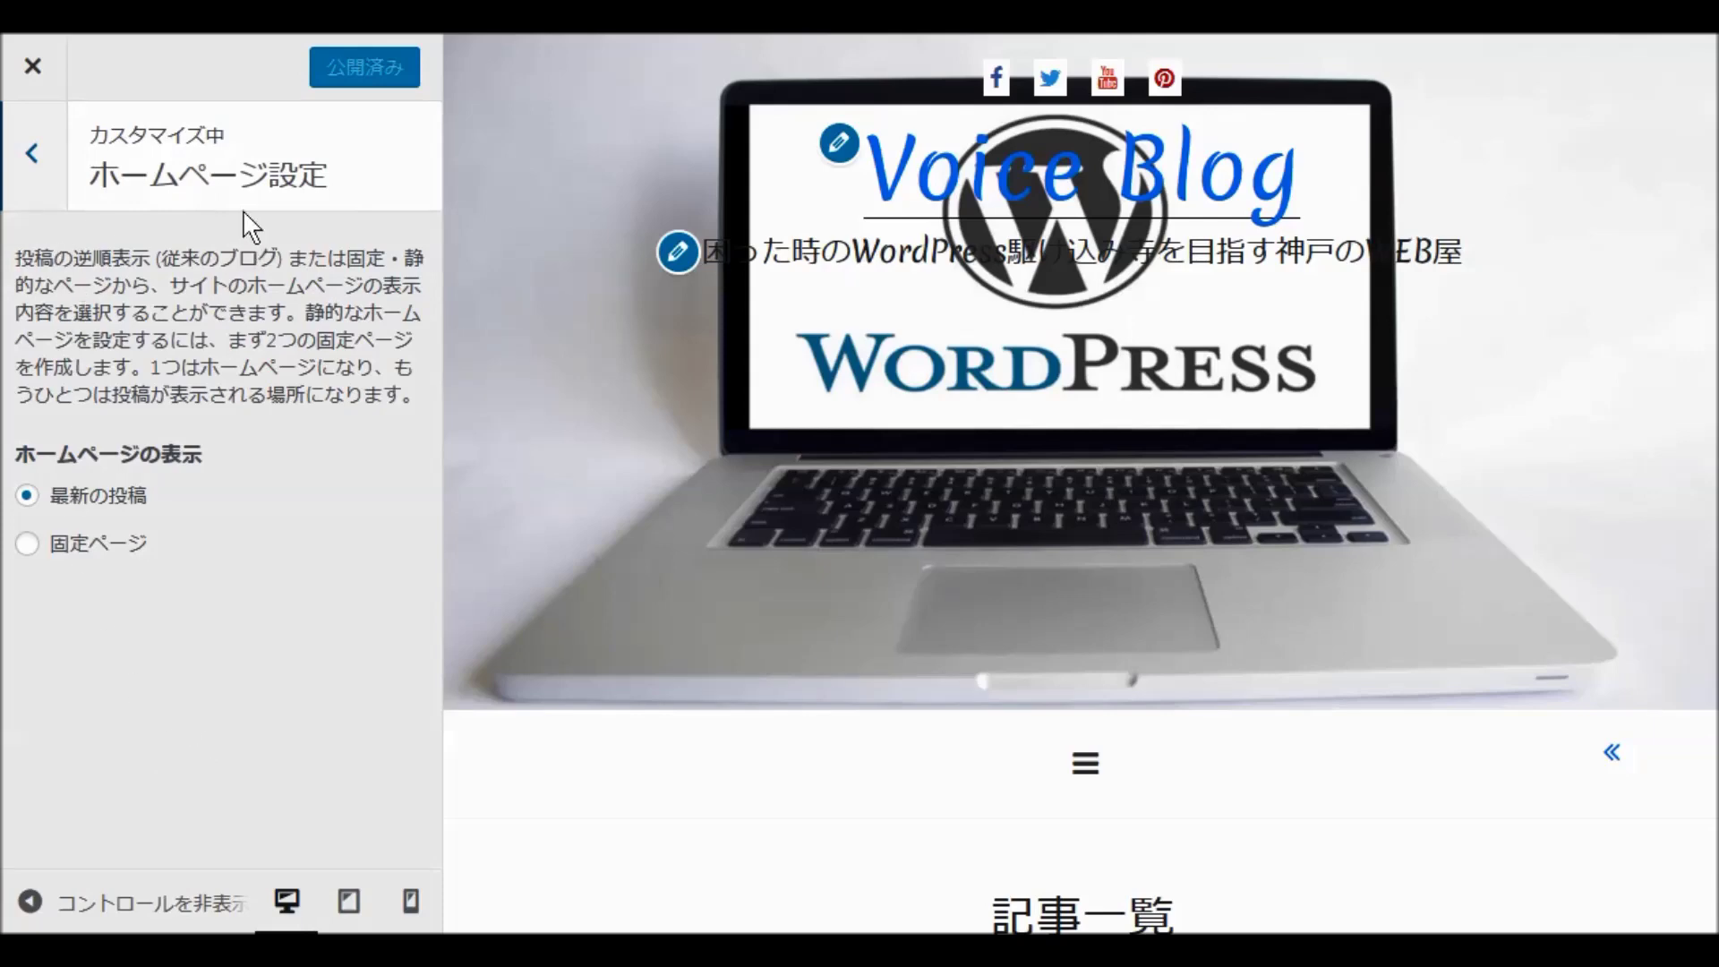
click(36, 154)
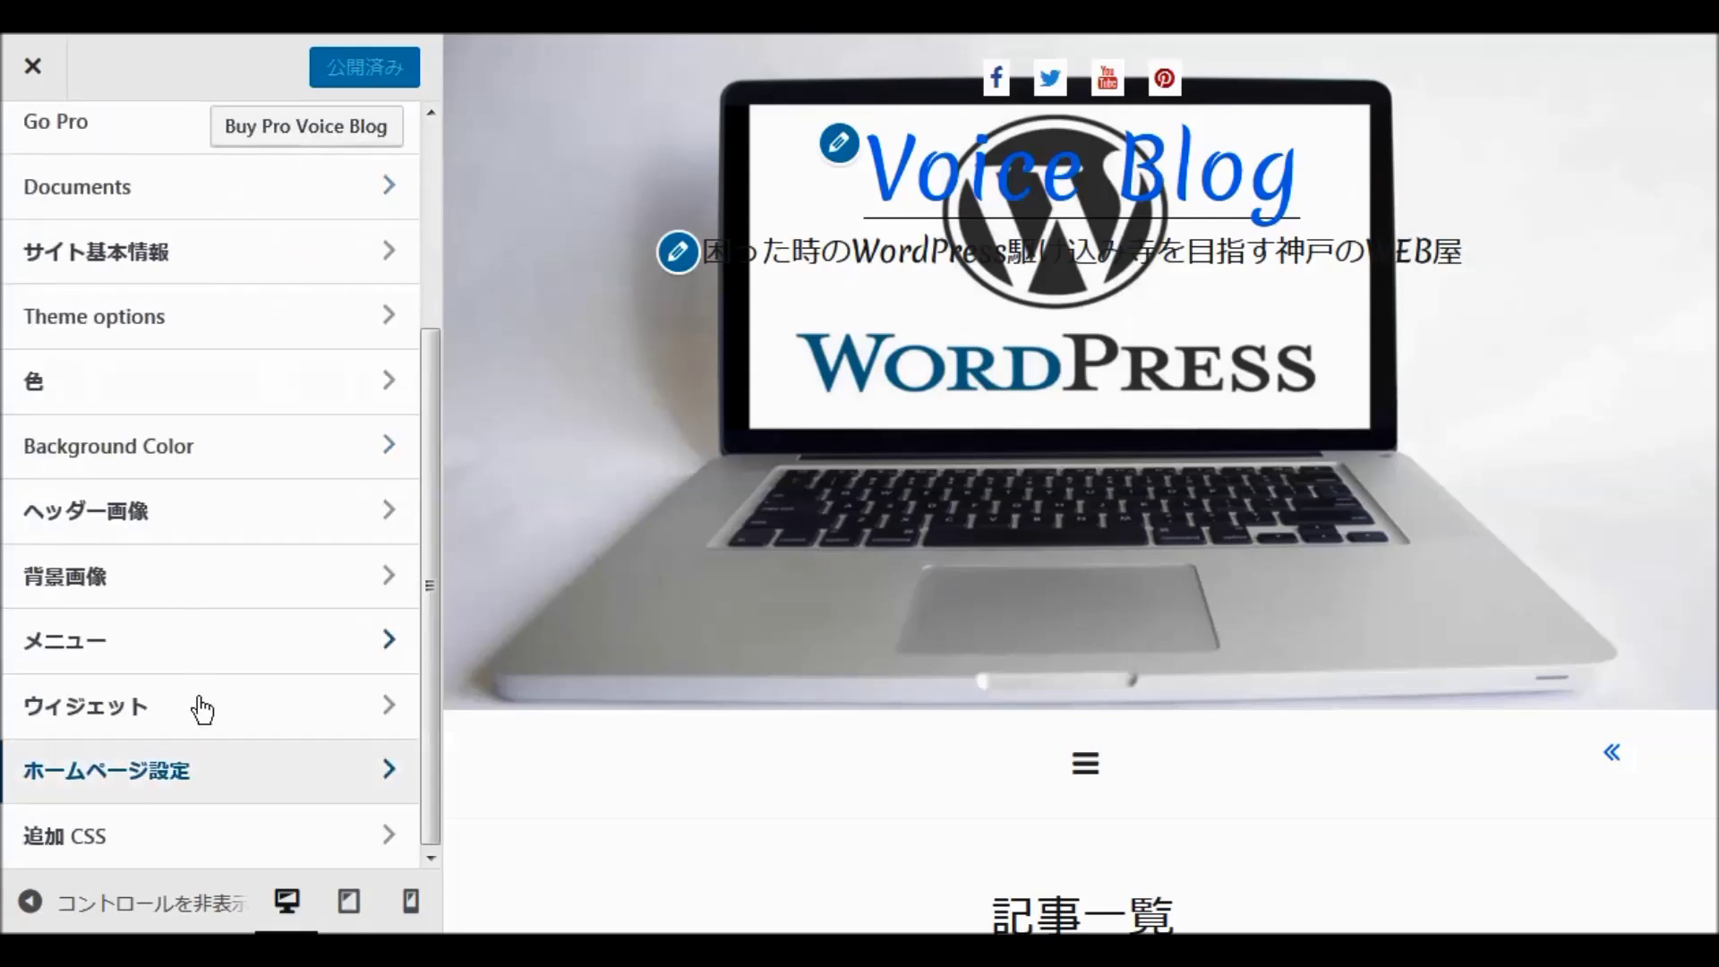
click(105, 851)
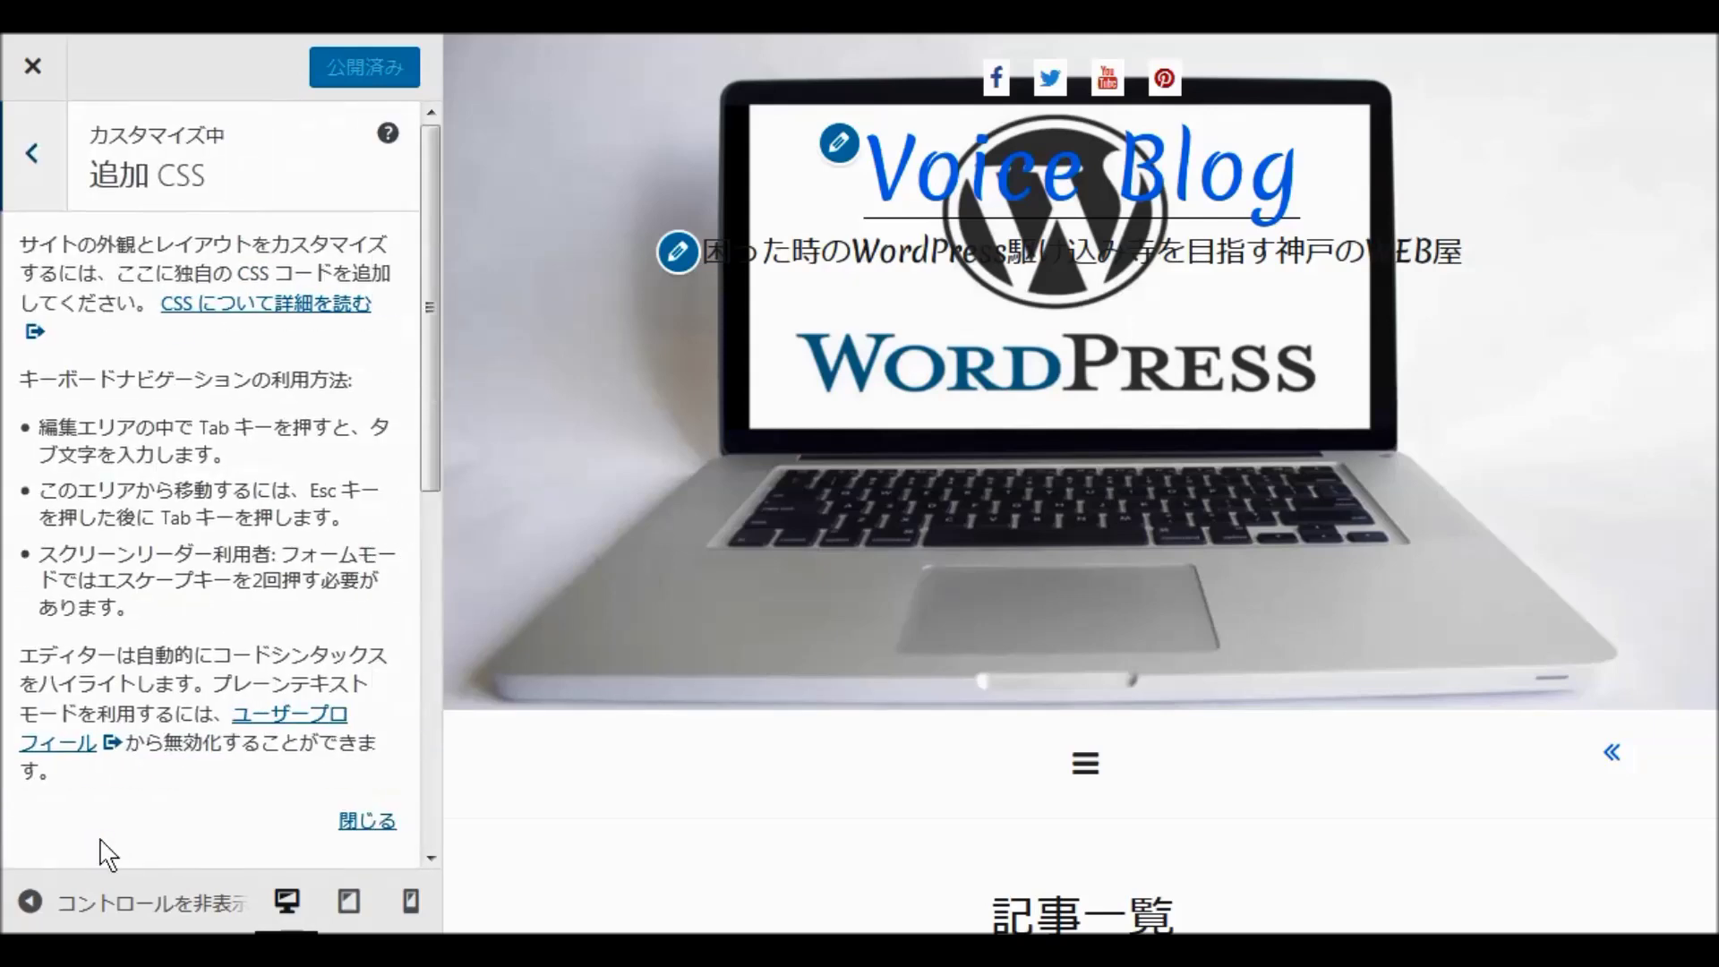
click(362, 822)
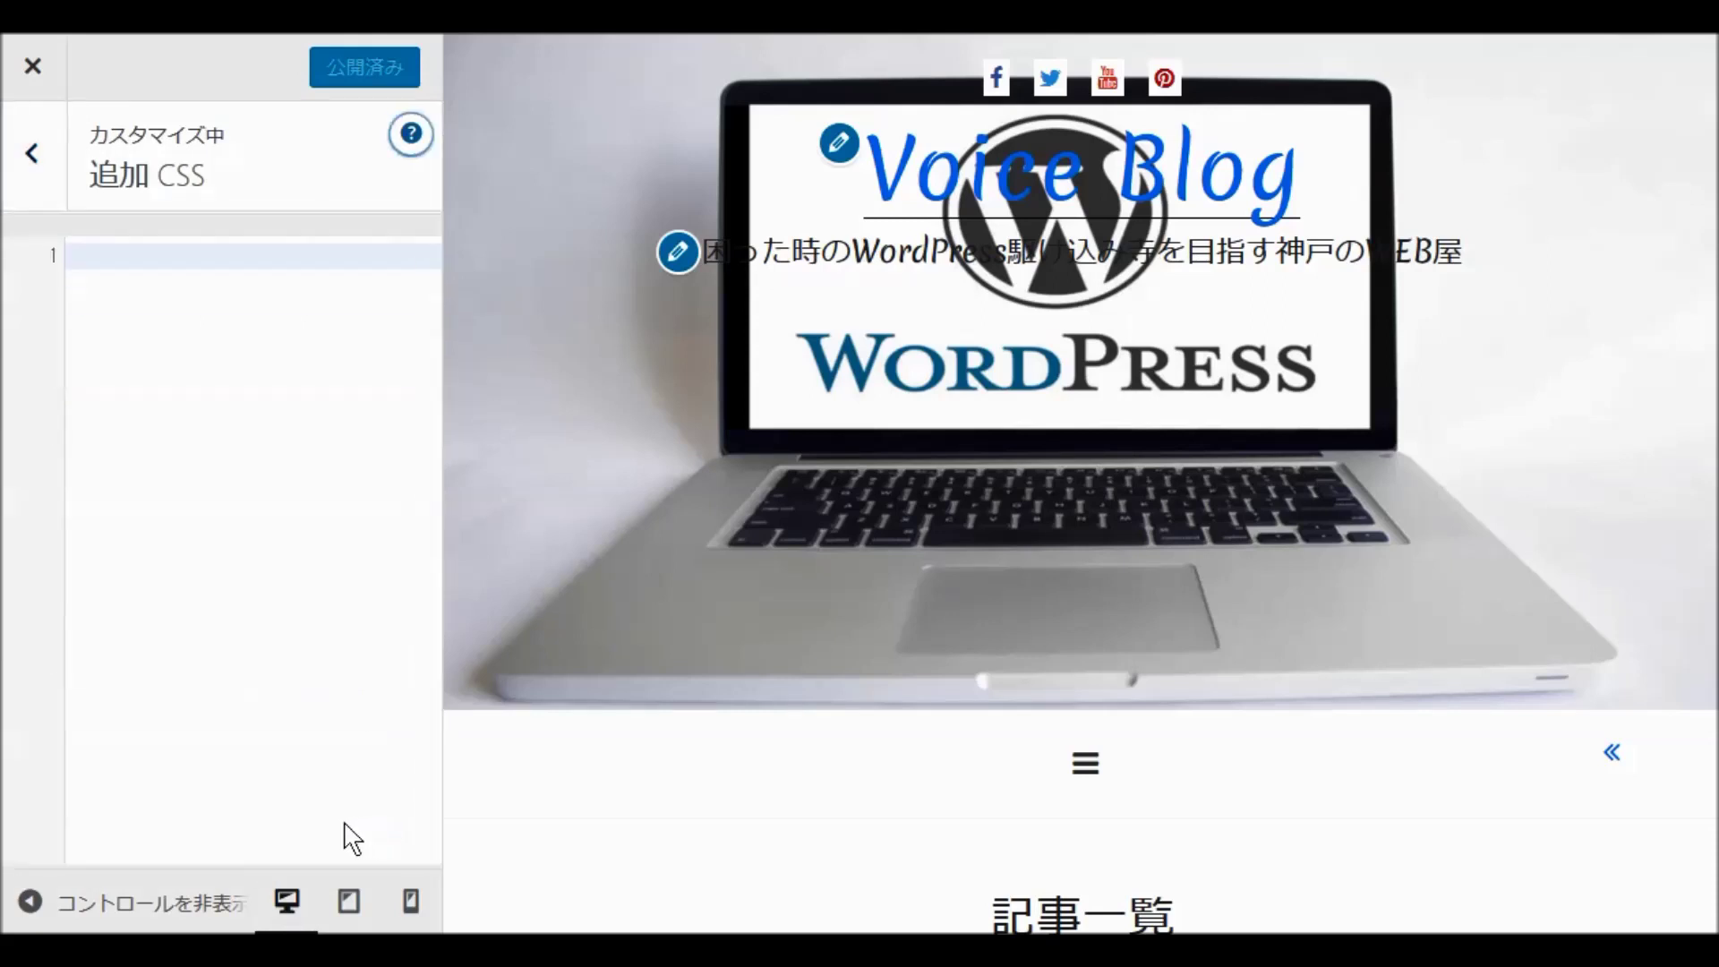
click(34, 153)
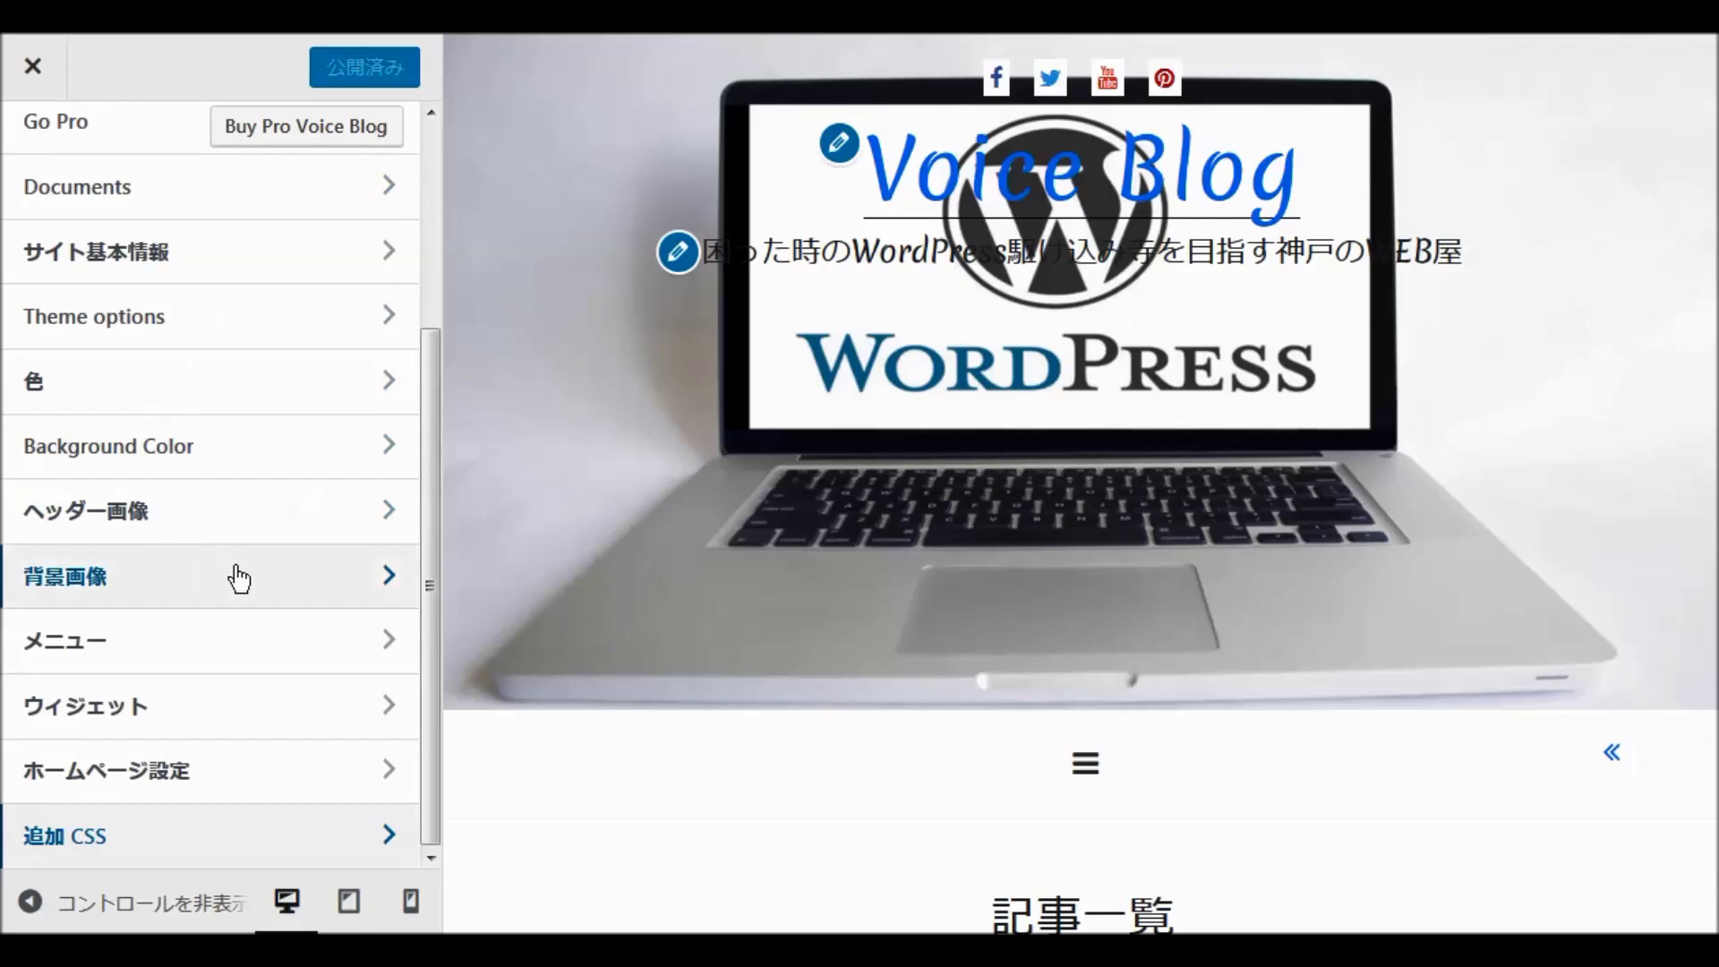
Close the theme customizer and open the Widgets management page.
scroll(242, 582, up, 3)
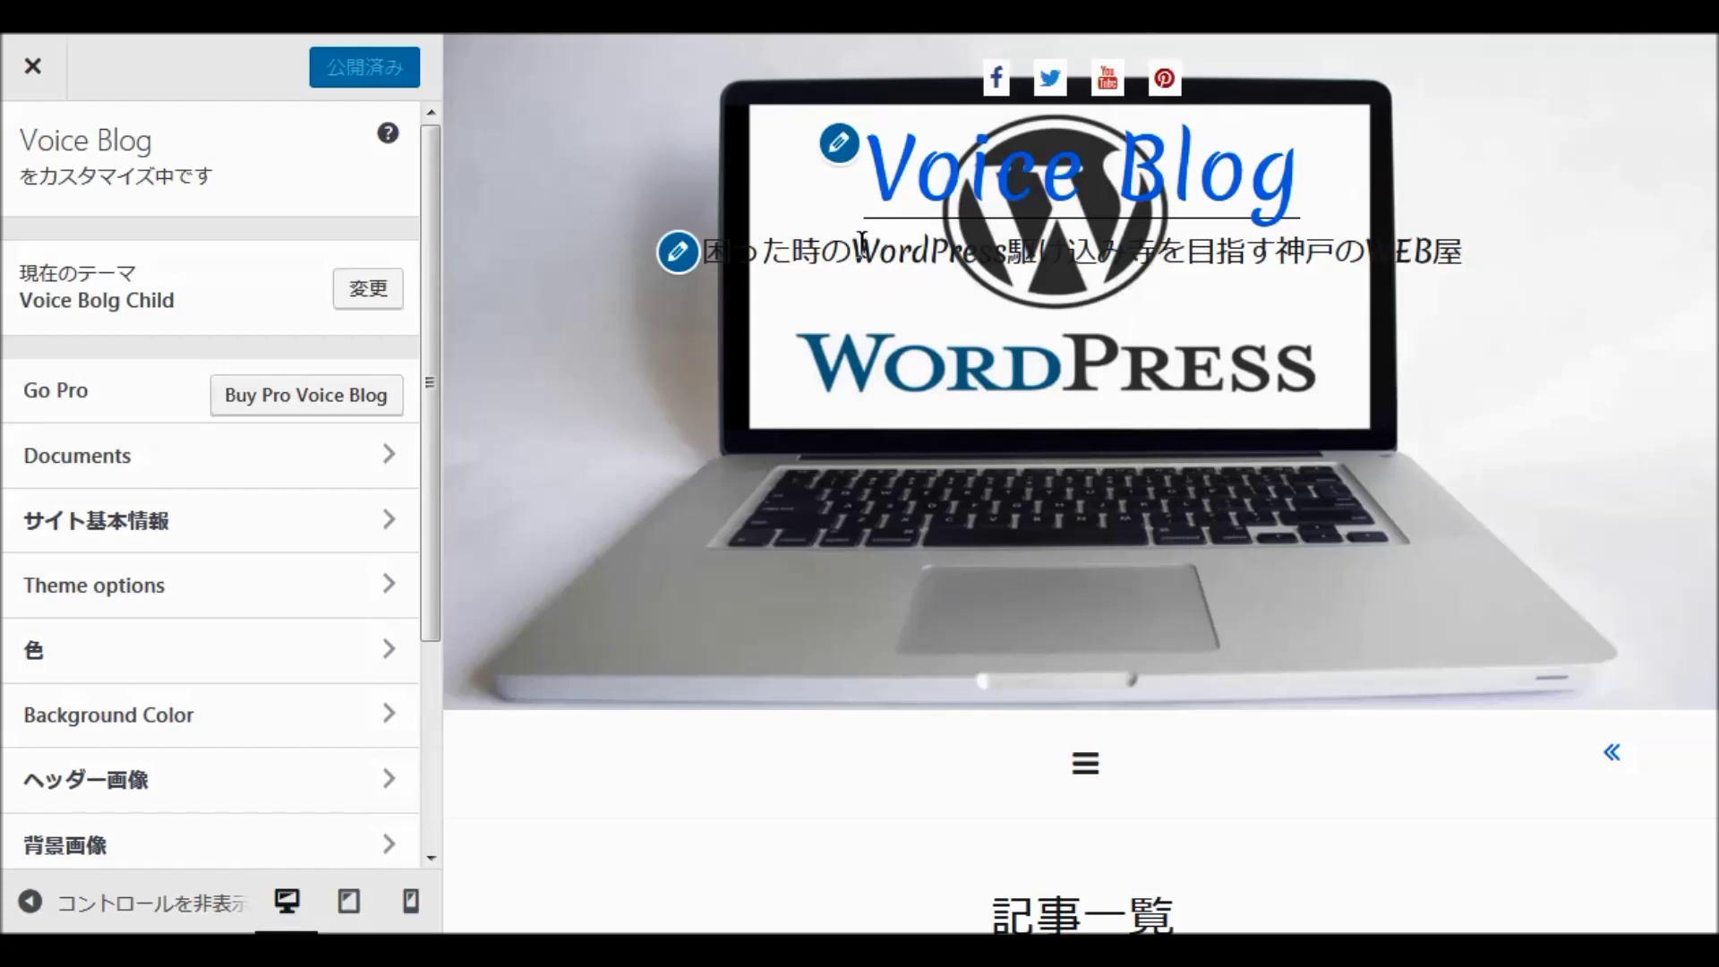
click(36, 79)
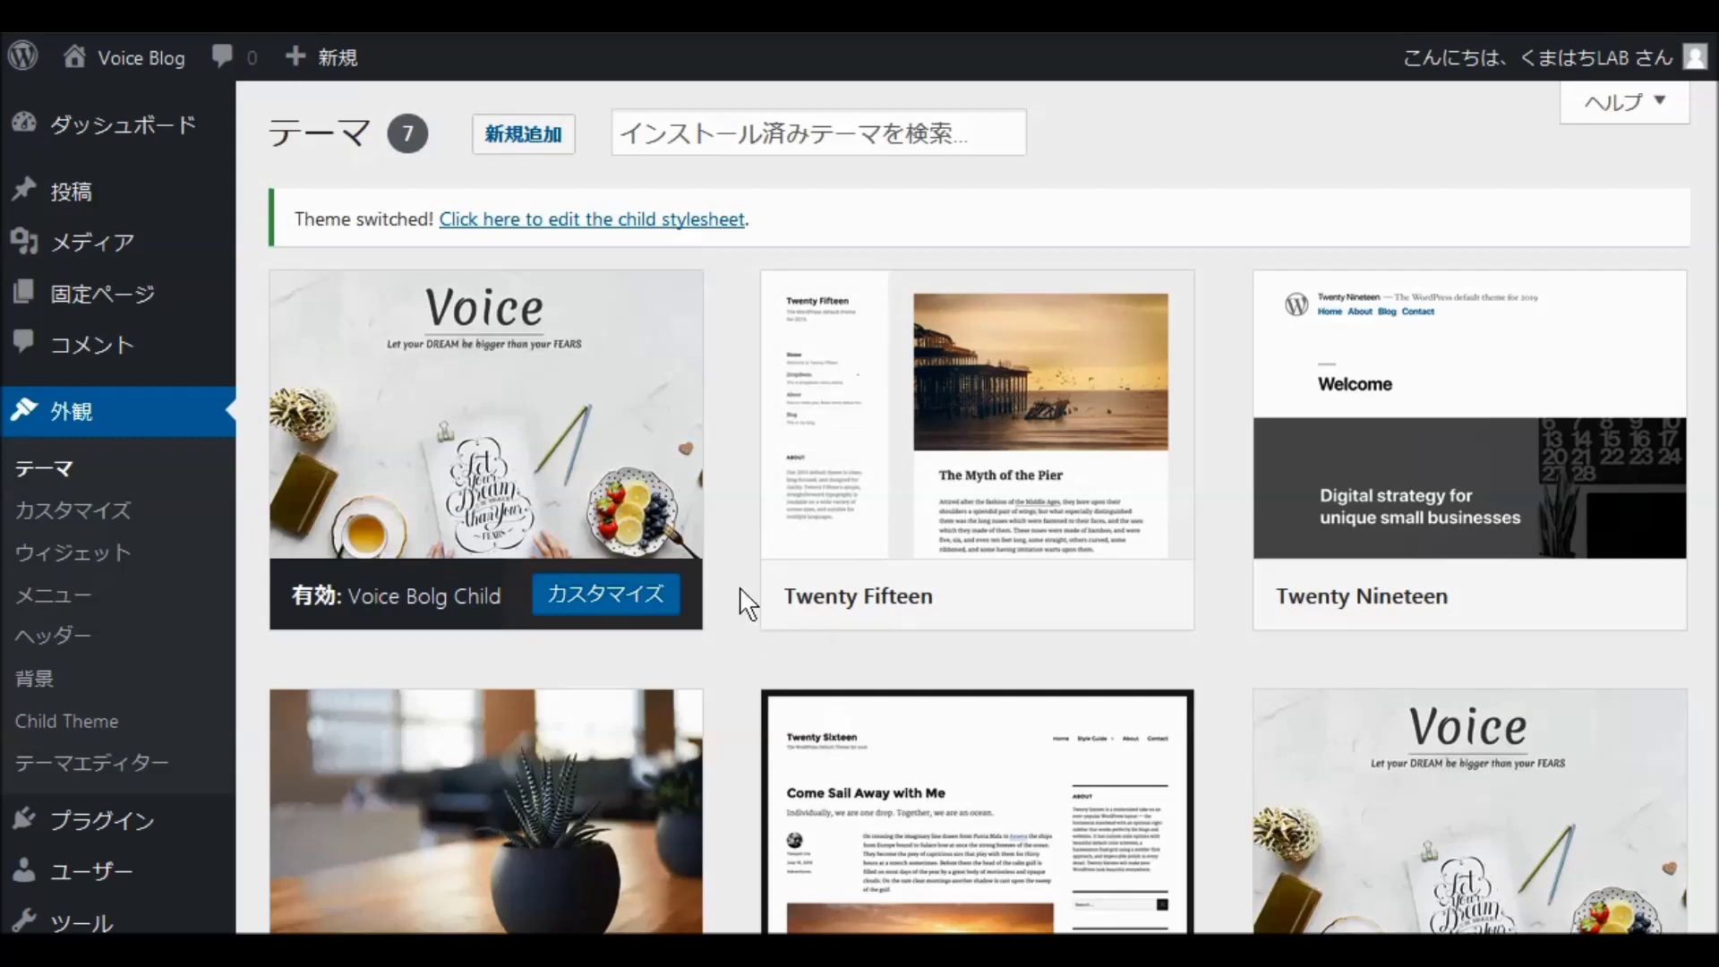
click(88, 556)
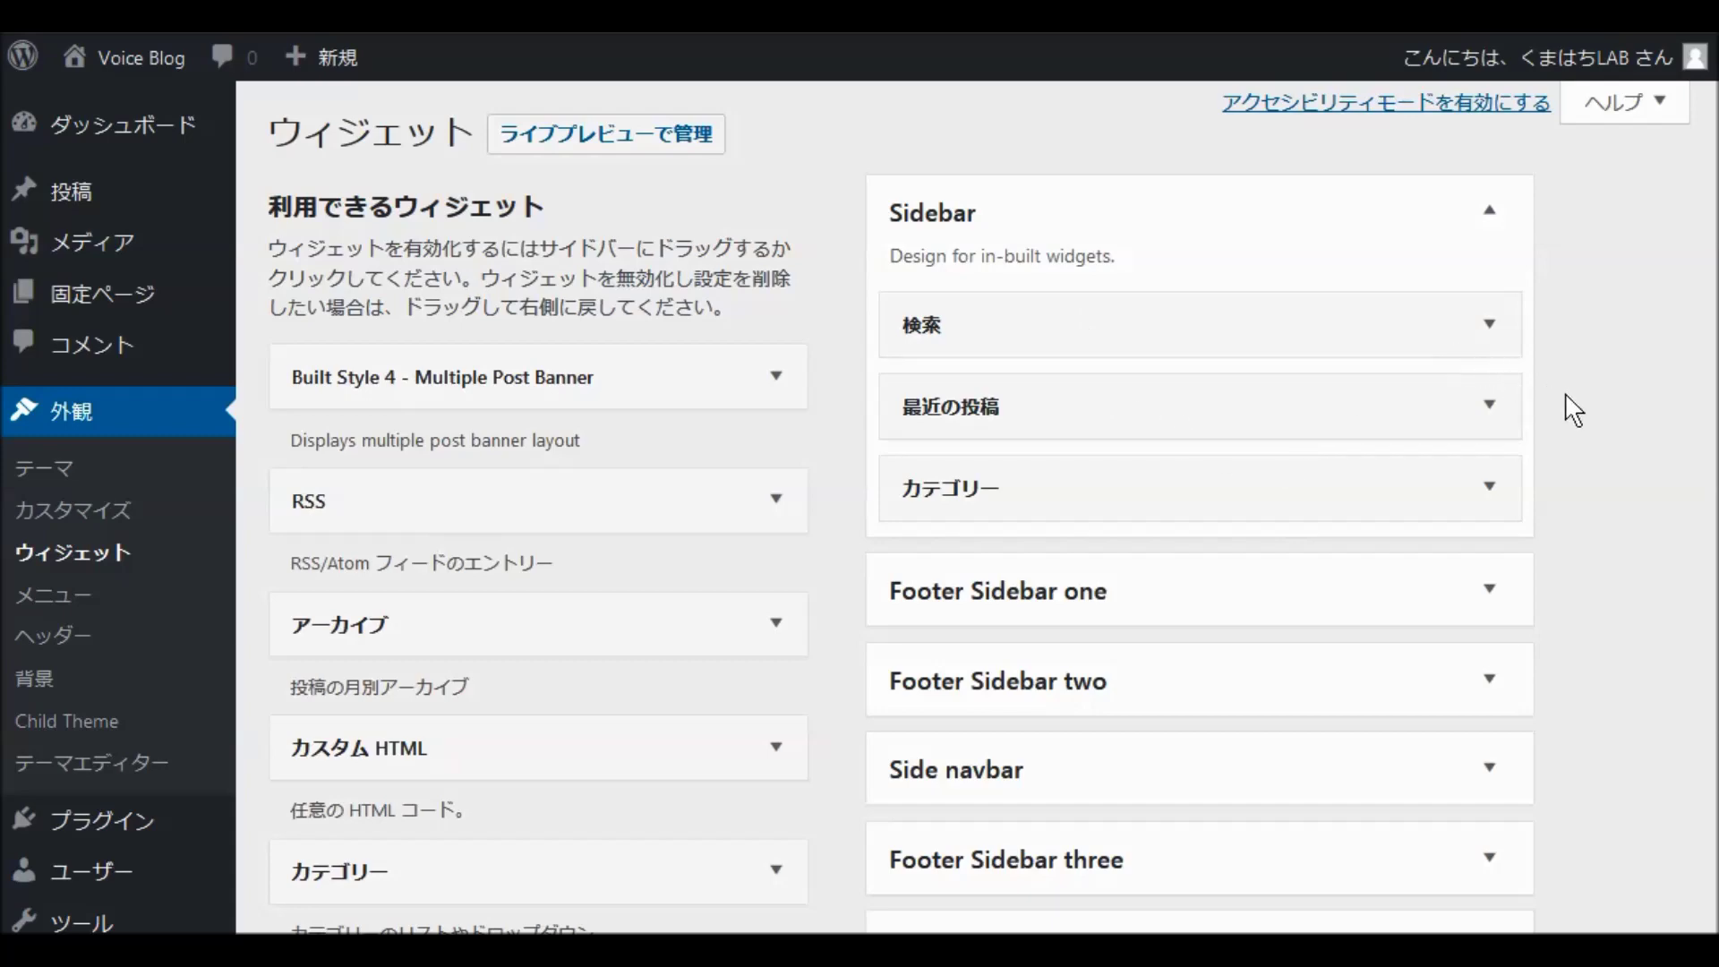
Expand the Frontpage layout 1, 2 and 3 areas on the Widgets page to inspect their contents.
scroll(1571, 408, down, 2)
scroll(1576, 410, down, 4)
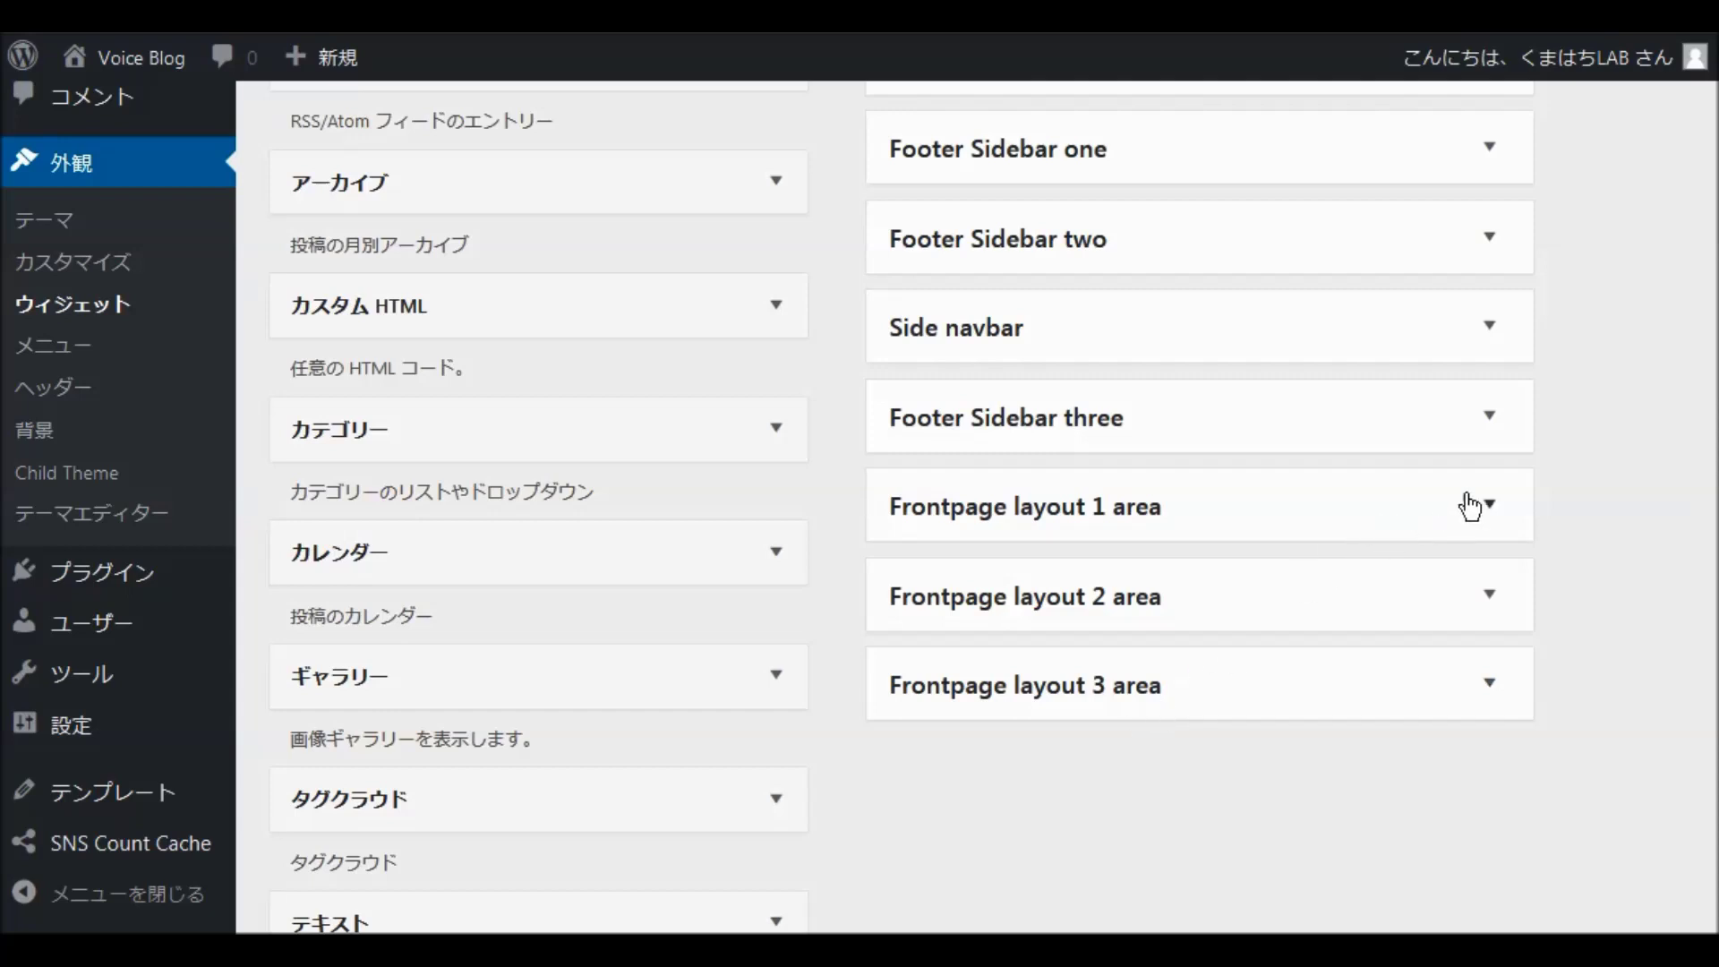
click(1498, 513)
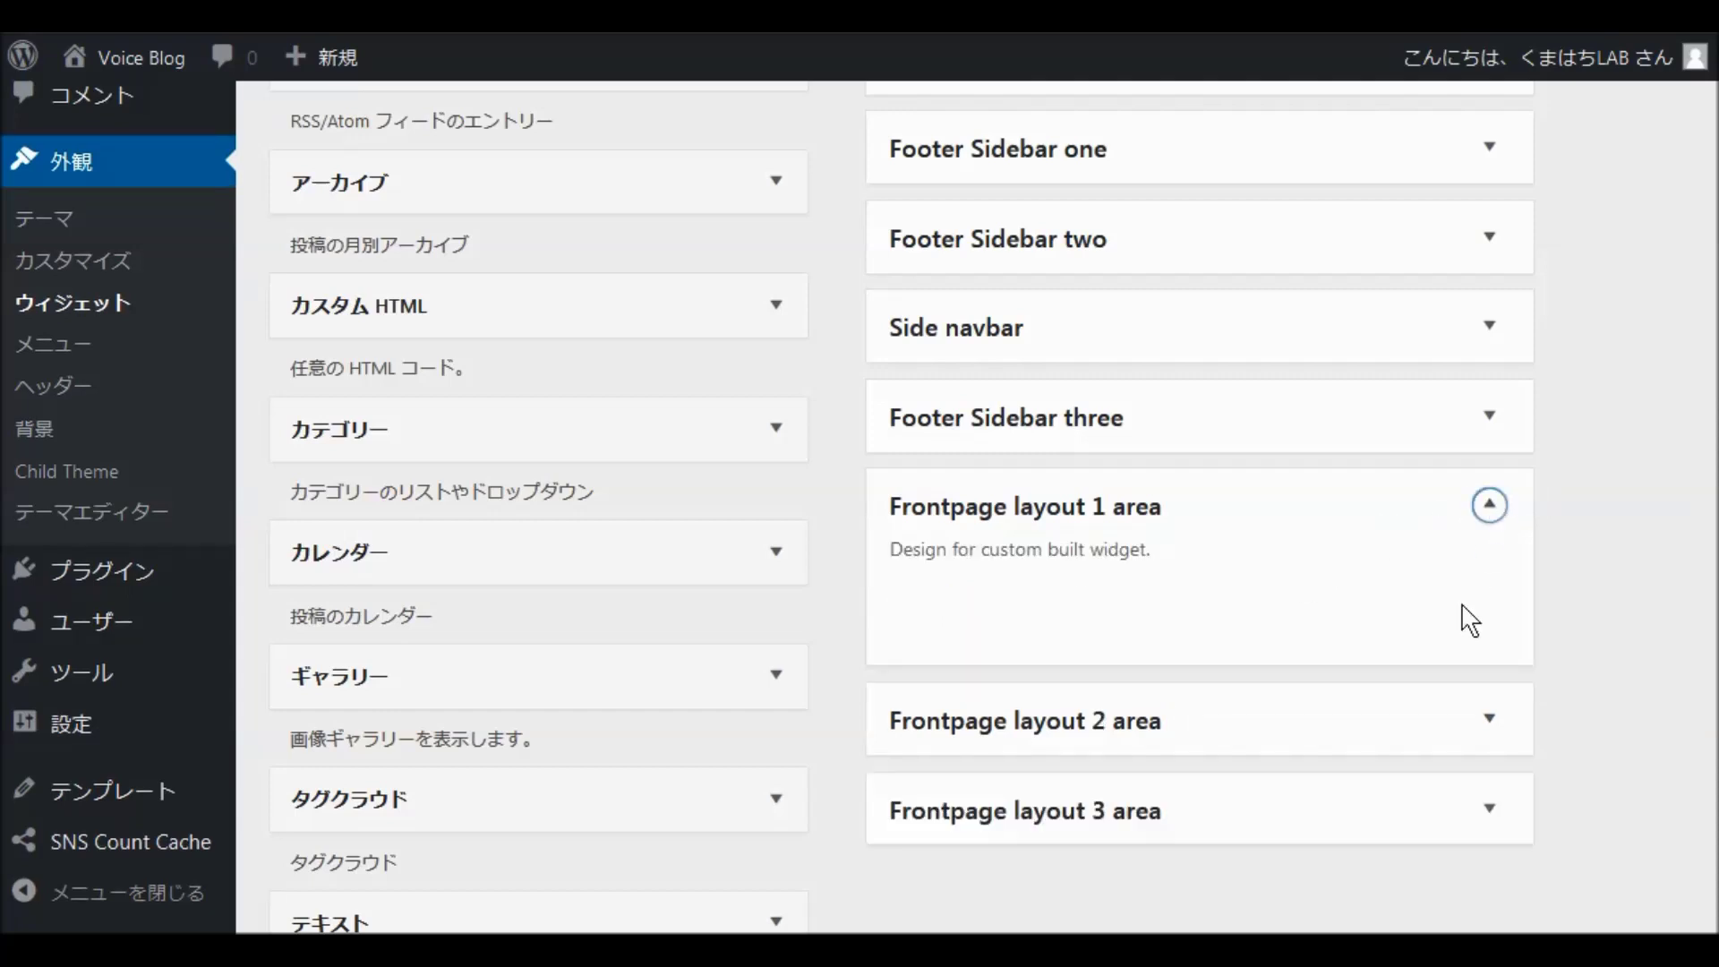
click(1492, 725)
scroll(1626, 600, down, 3)
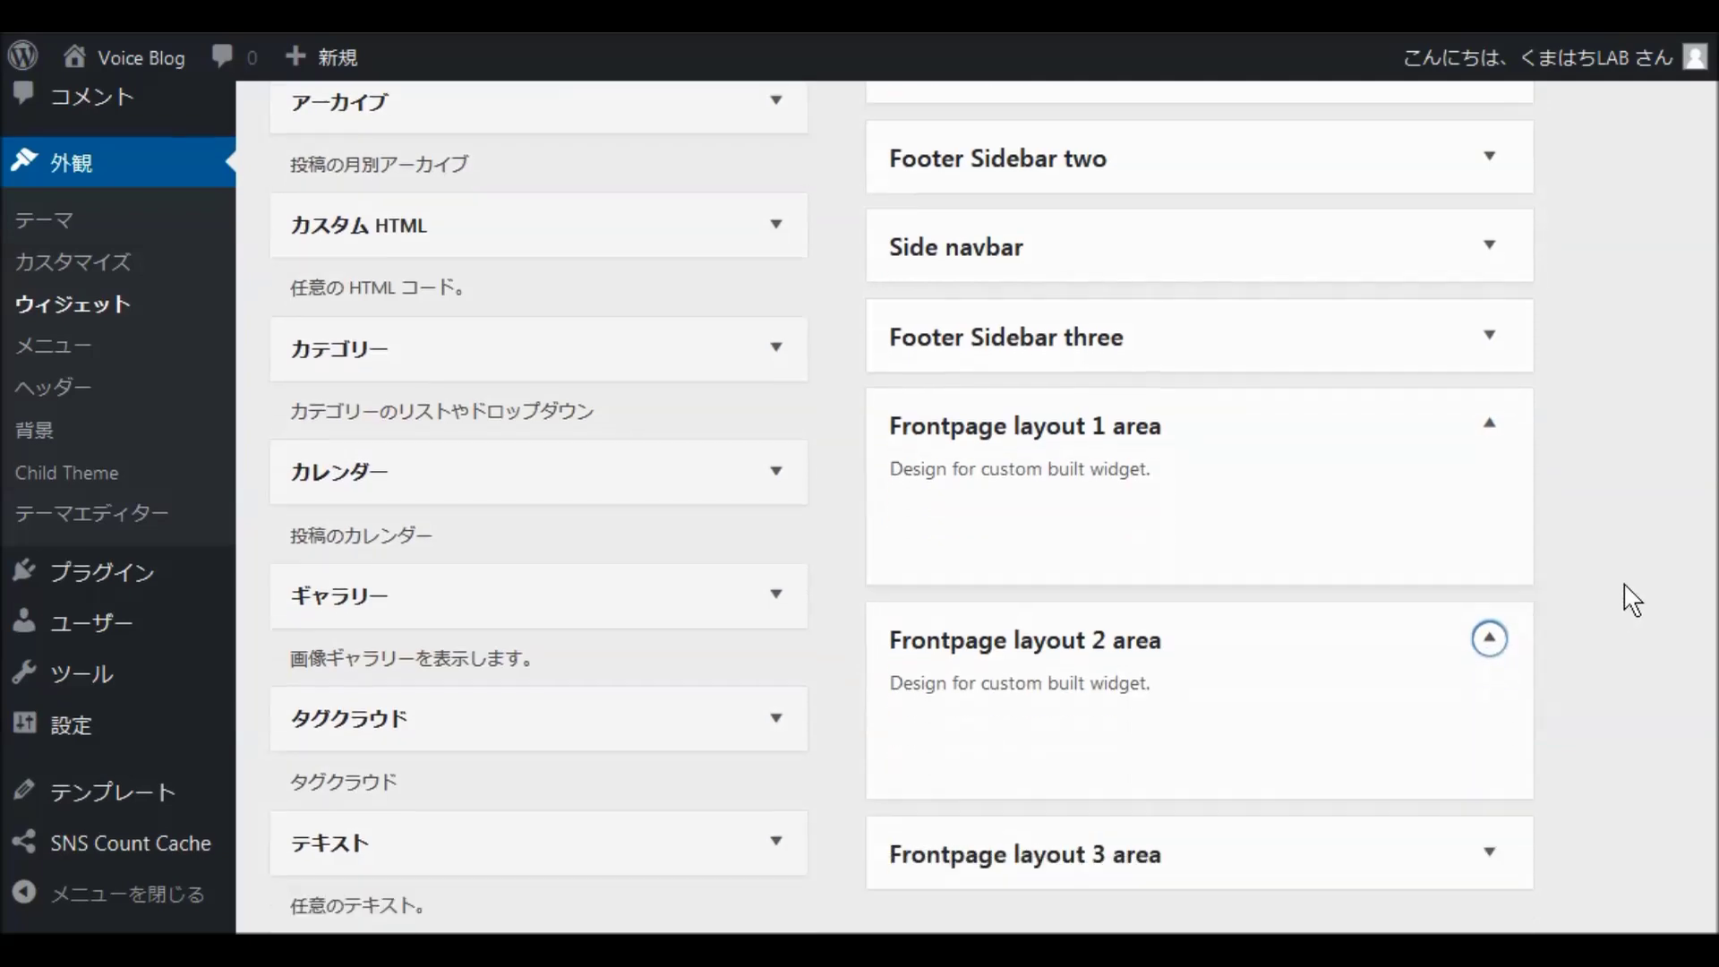
click(1492, 716)
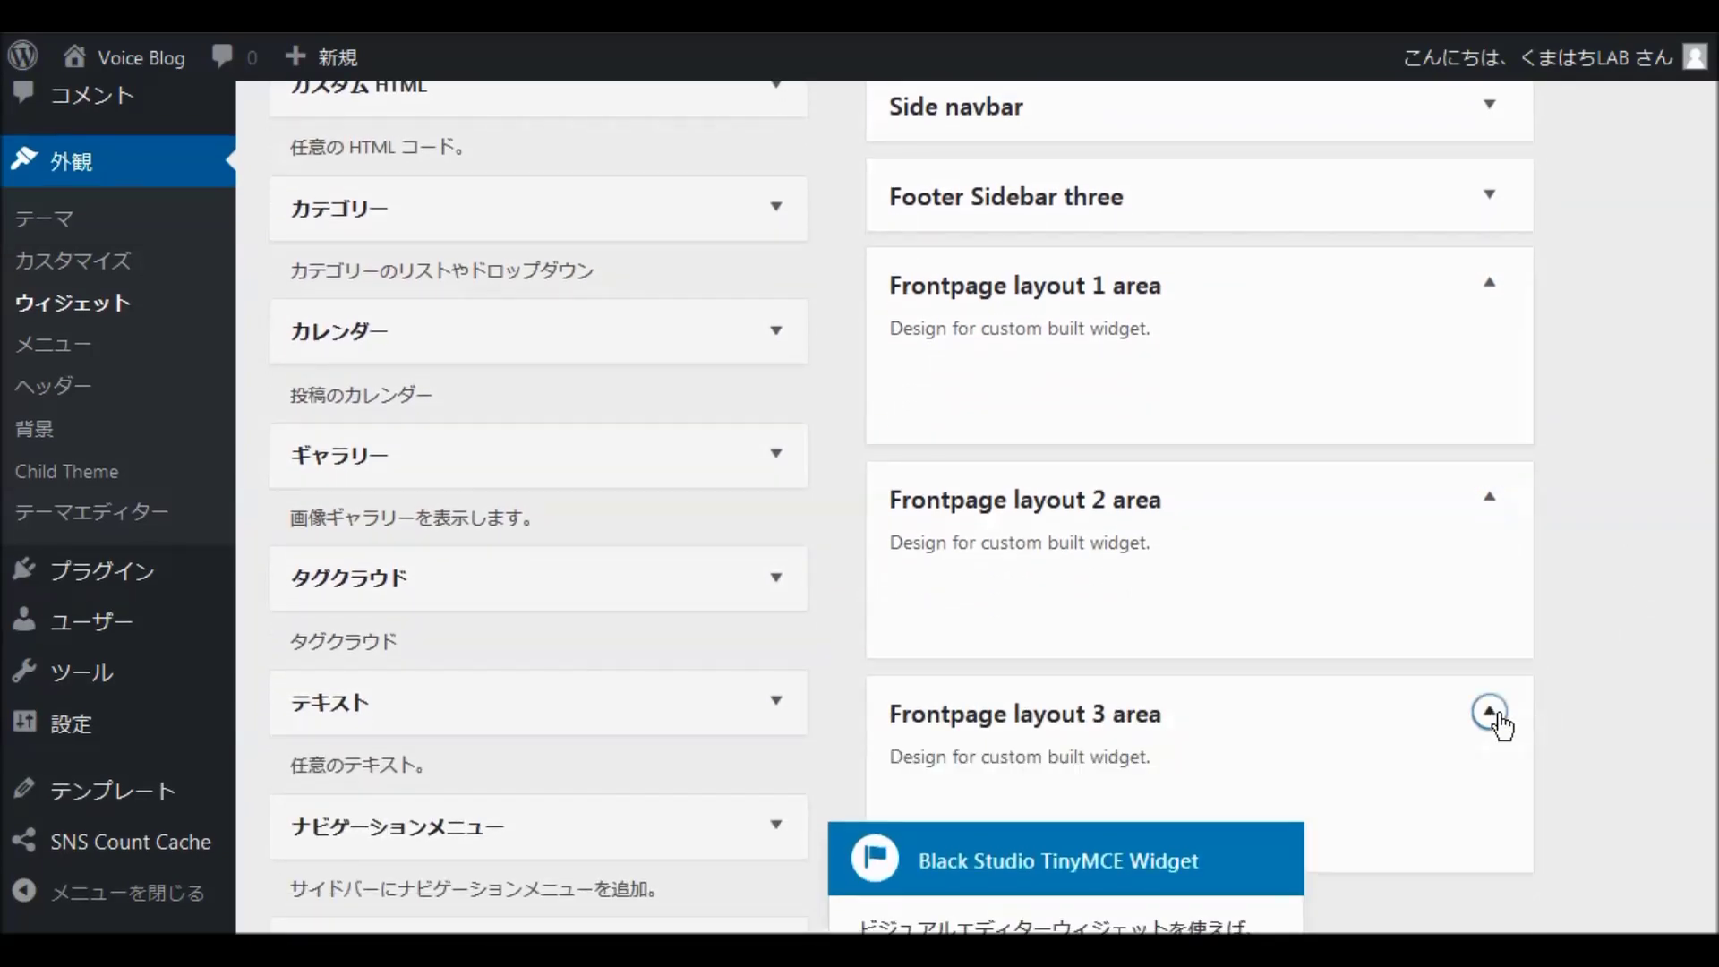
Examine the full list of available widgets and compare it with the sidebar, footer and frontpage widget areas.
scroll(1639, 587, up, 3)
scroll(1646, 574, up, 5)
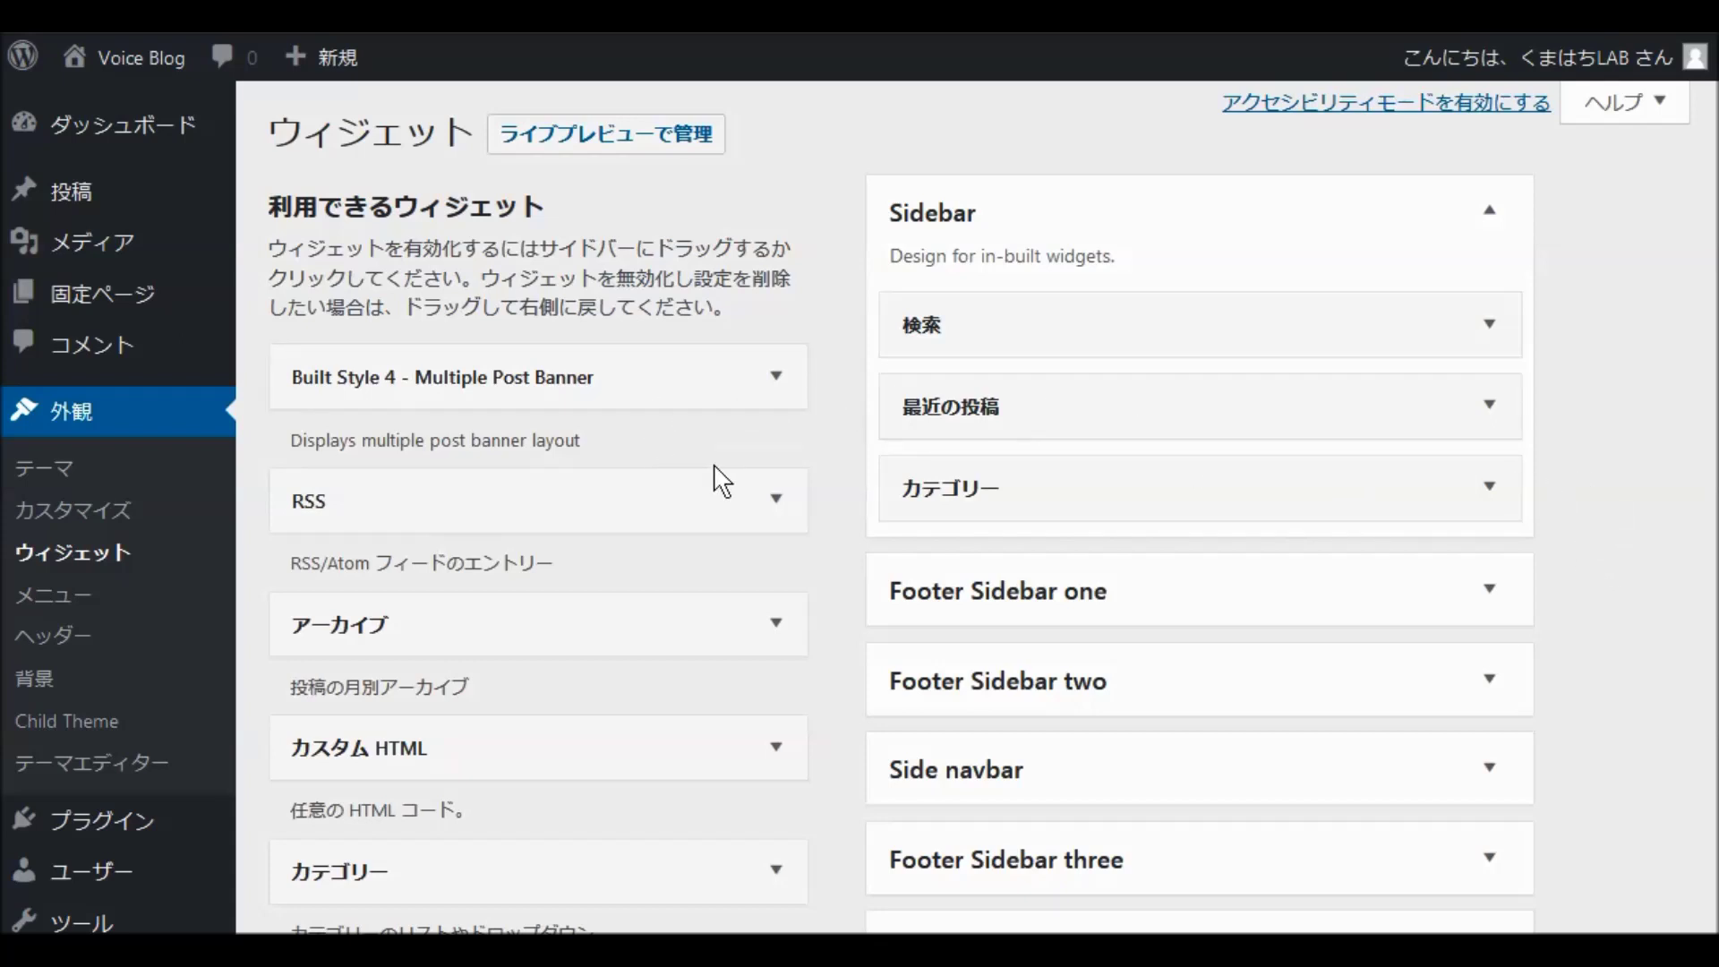
scroll(723, 482, down, 8)
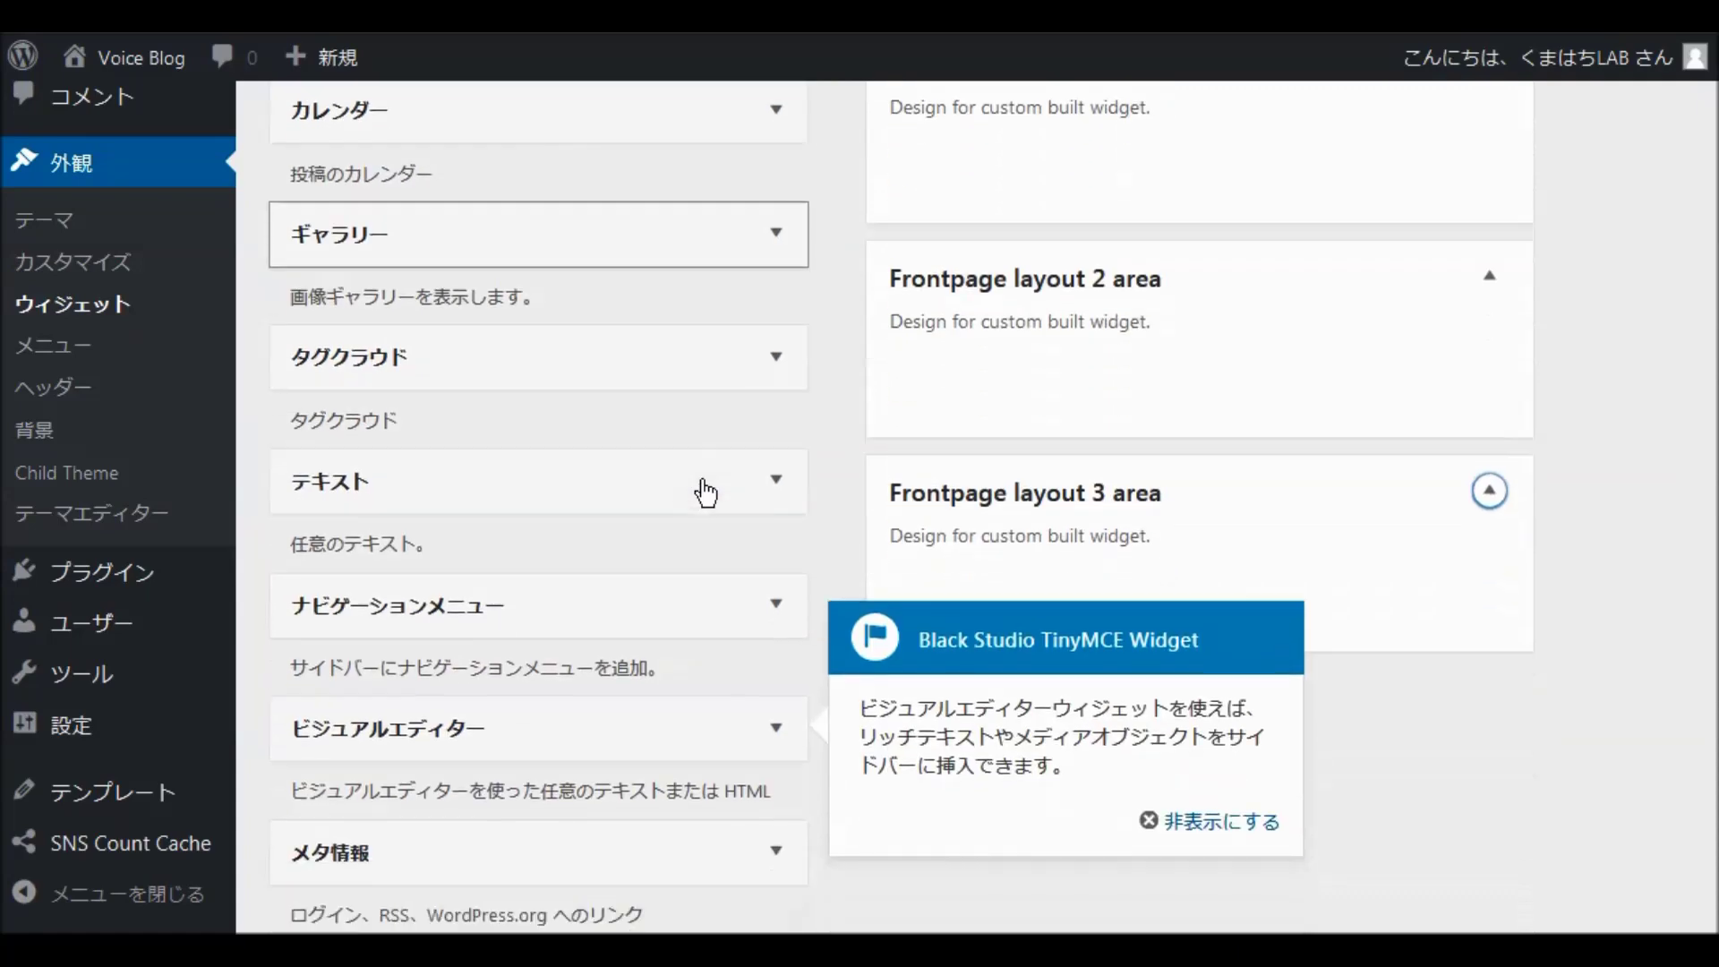
scroll(706, 492, down, 9)
scroll(706, 493, down, 3)
scroll(707, 492, up, 2)
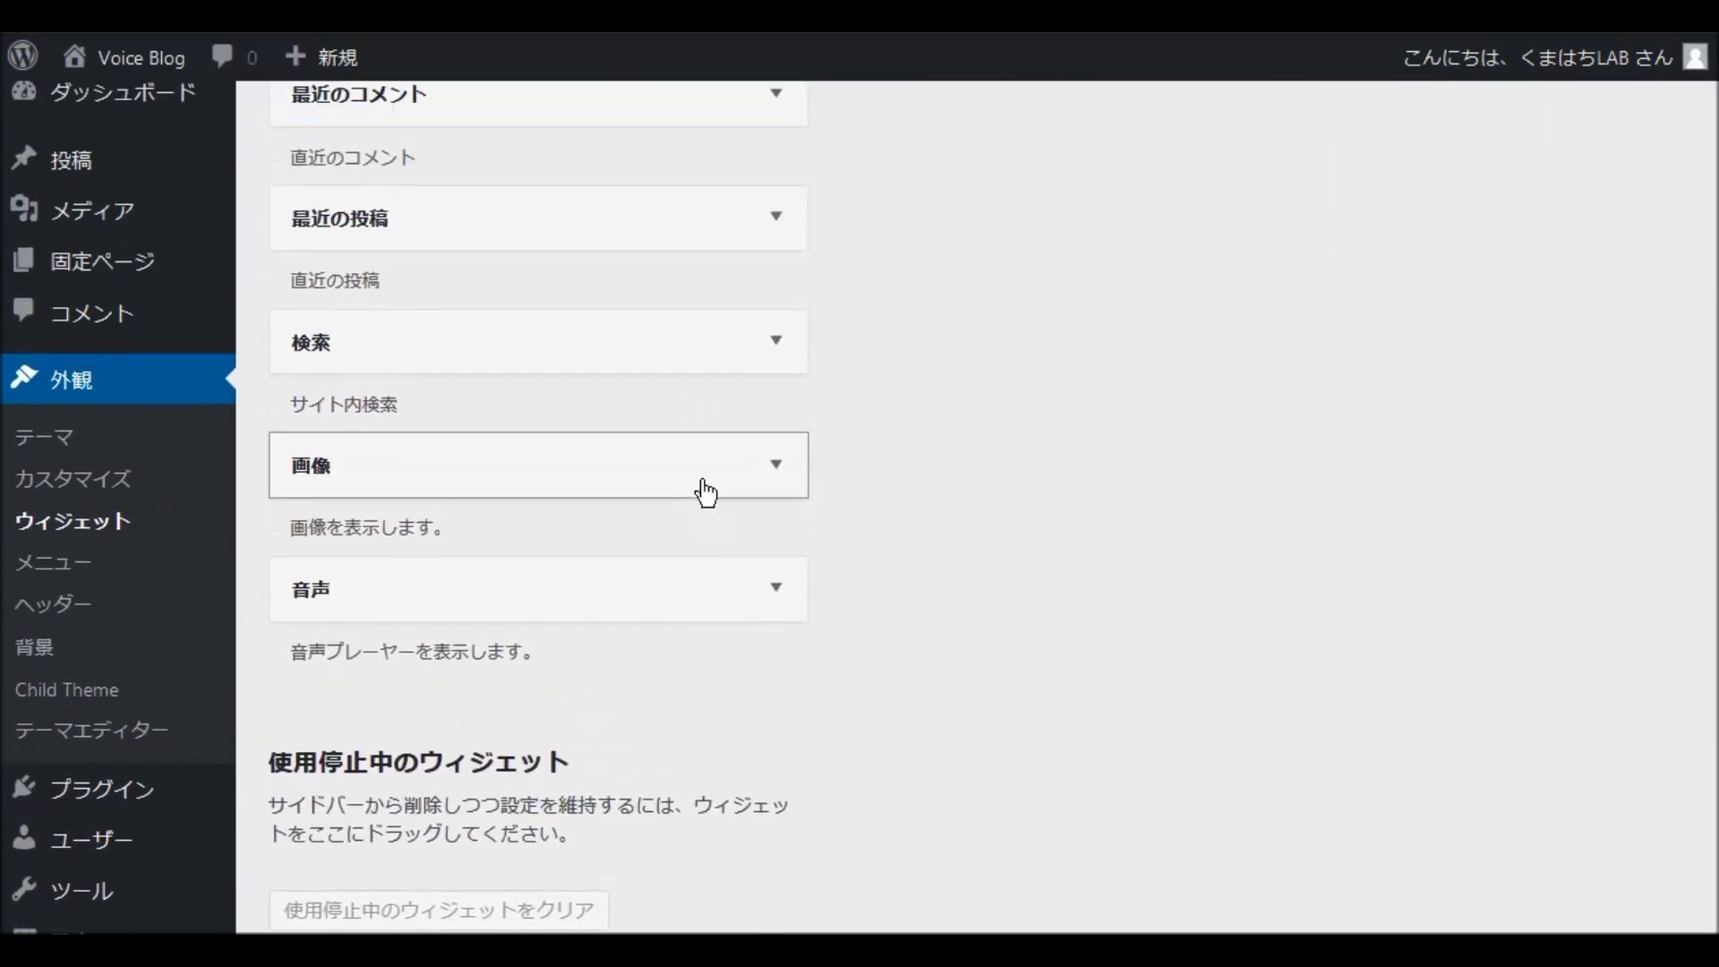
scroll(707, 492, up, 11)
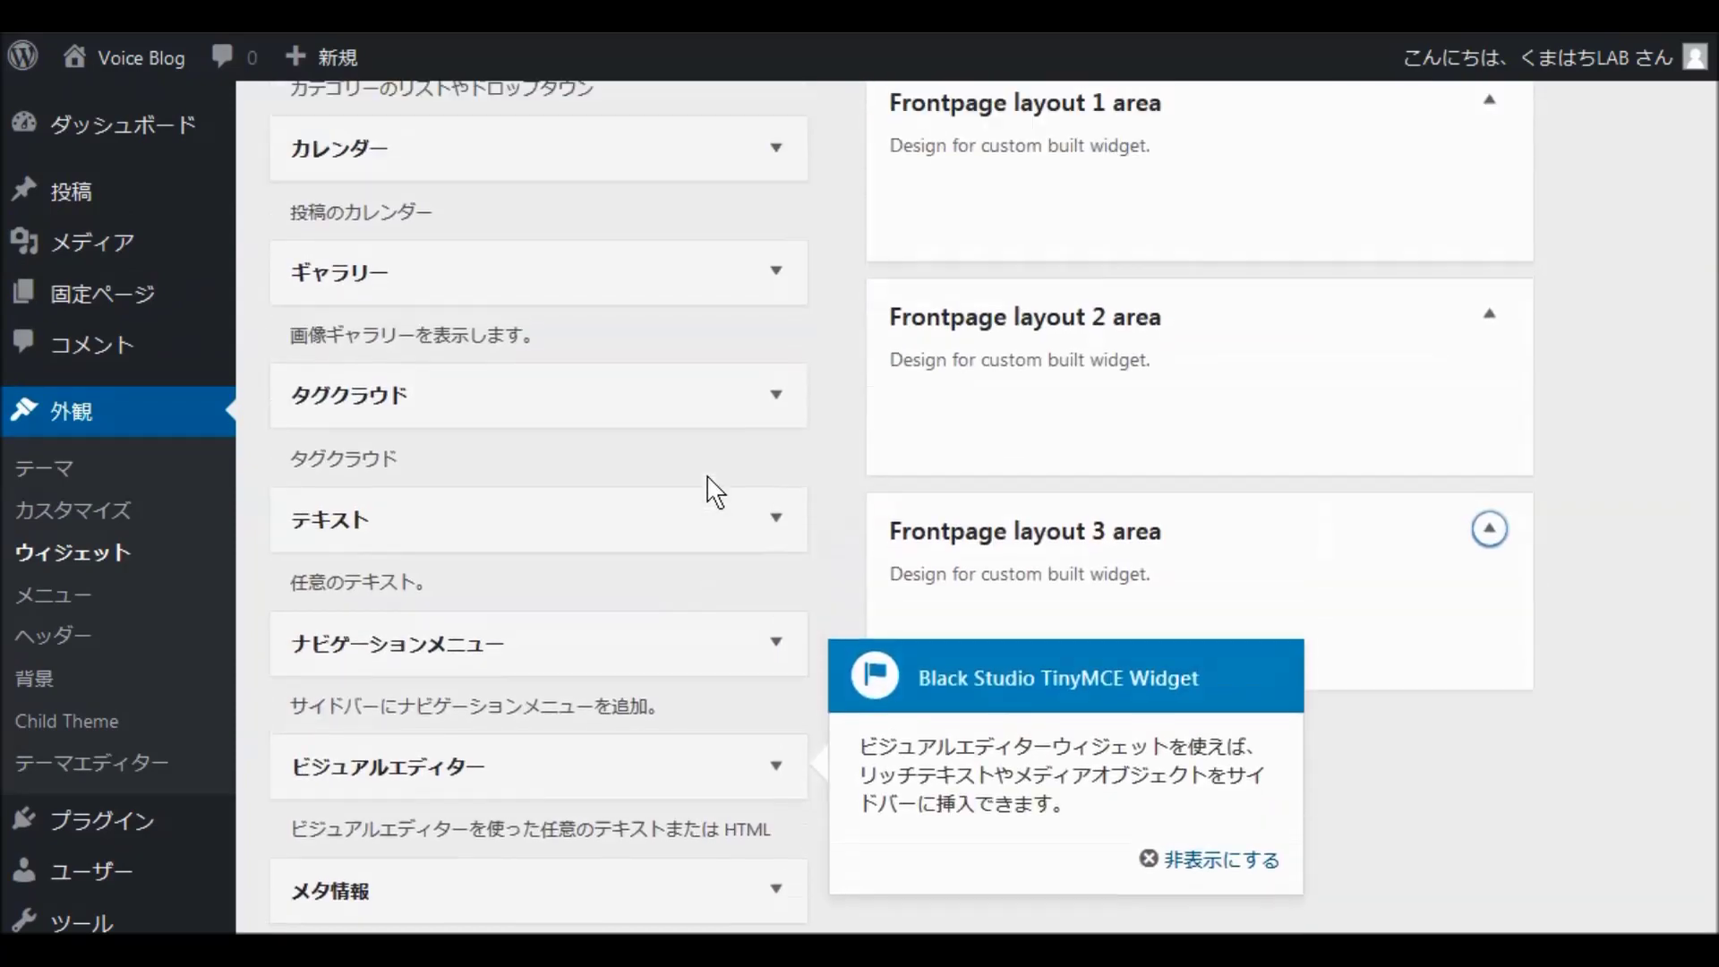
scroll(715, 492, up, 7)
scroll(712, 489, up, 2)
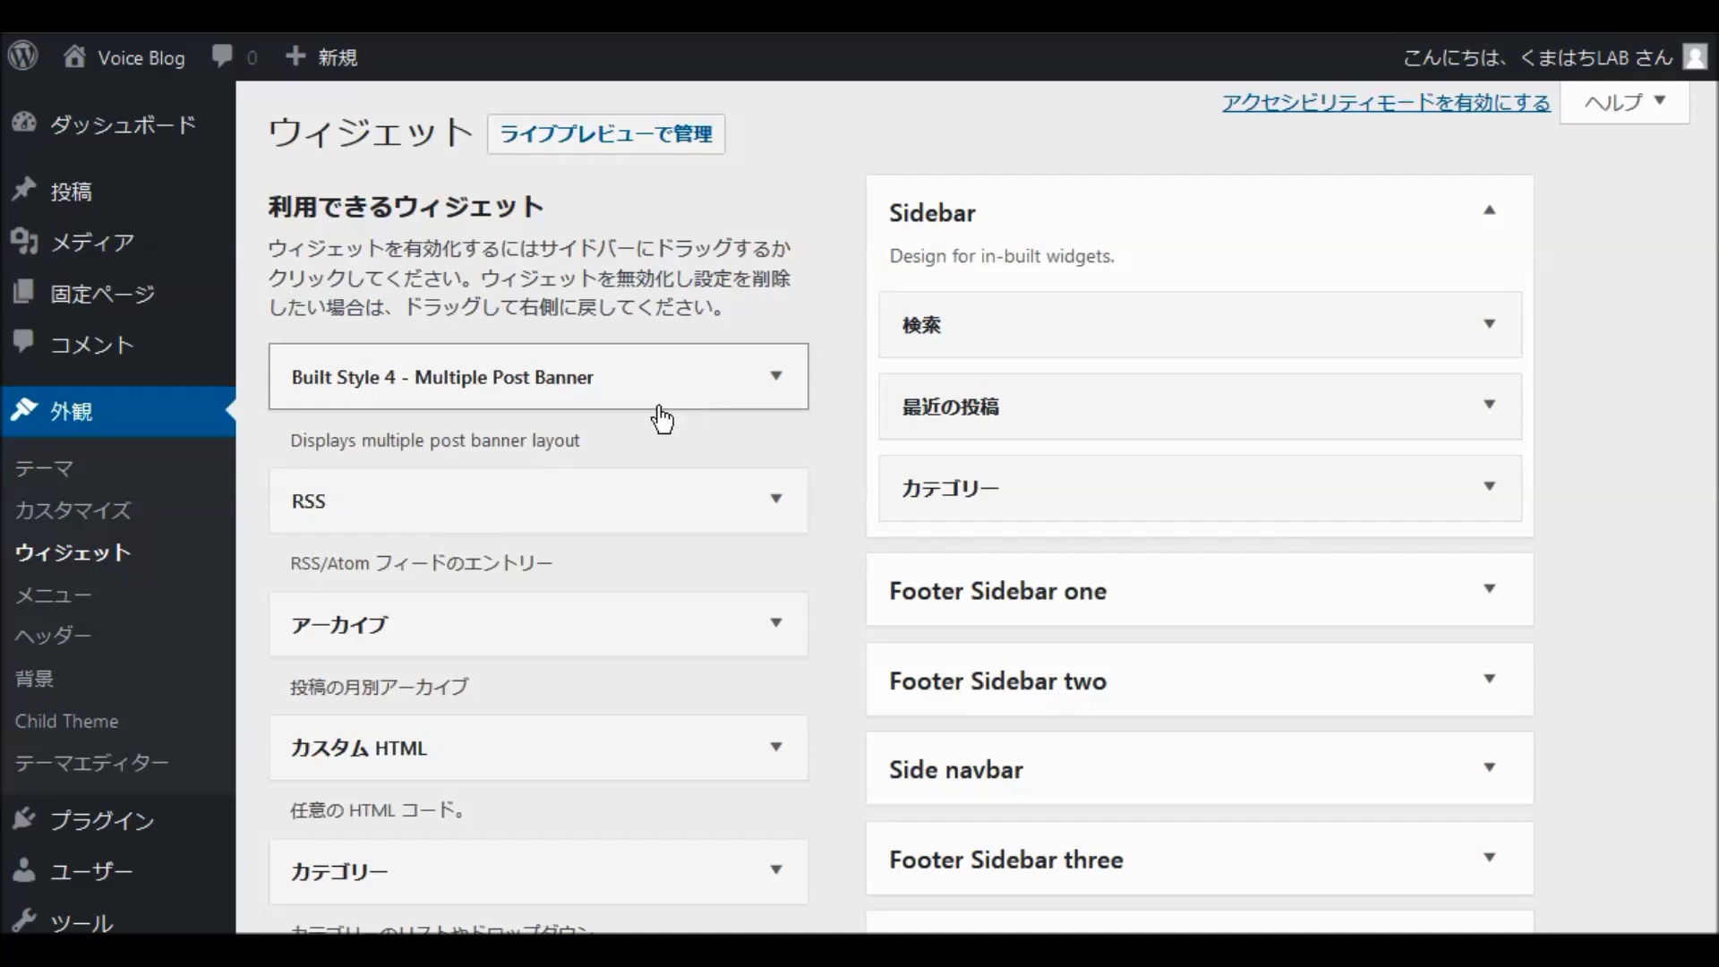
scroll(641, 417, down, 3)
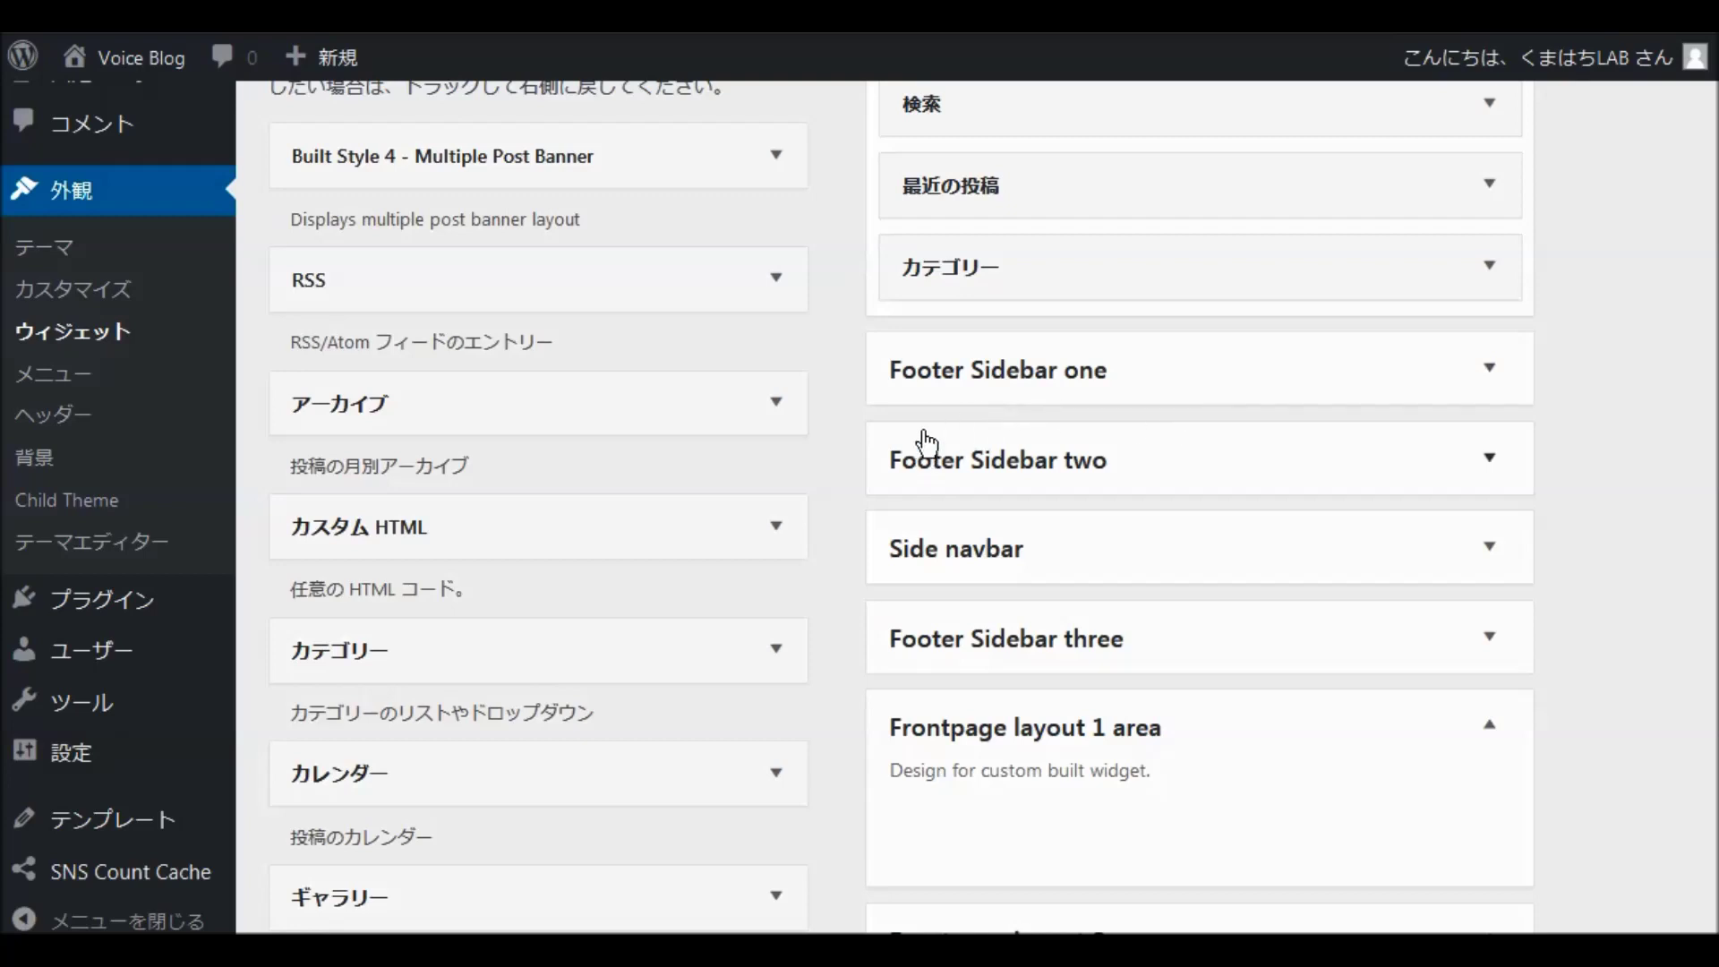
scroll(870, 475, up, 3)
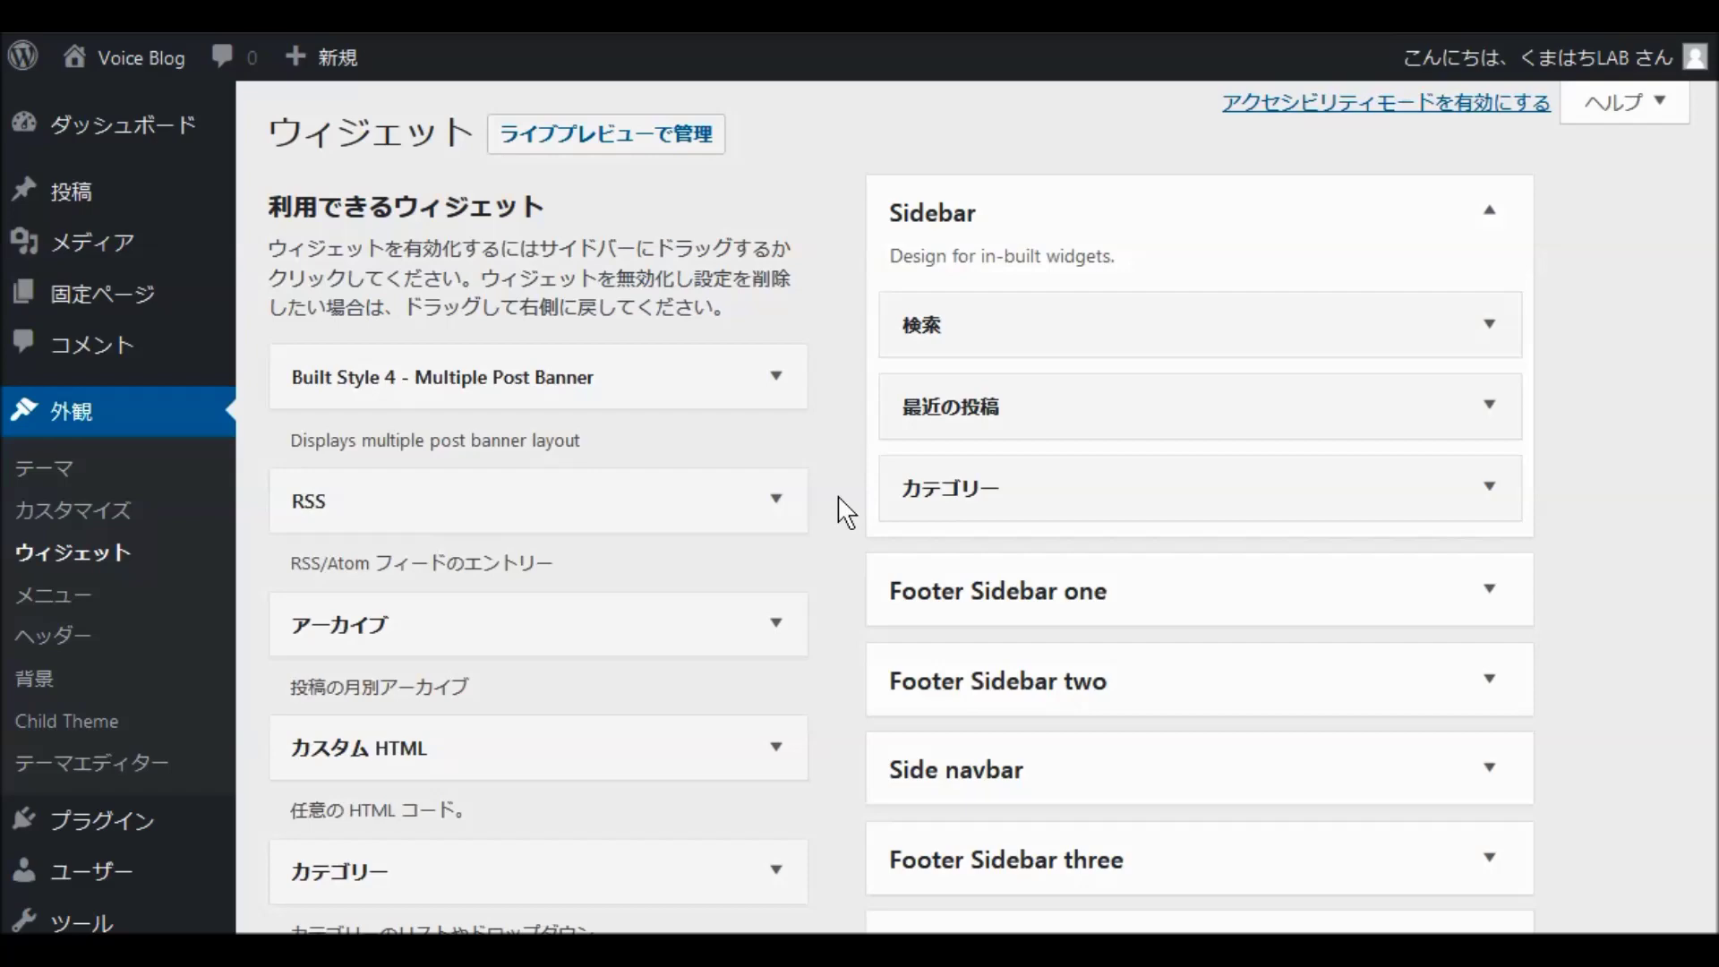
scroll(846, 513, down, 6)
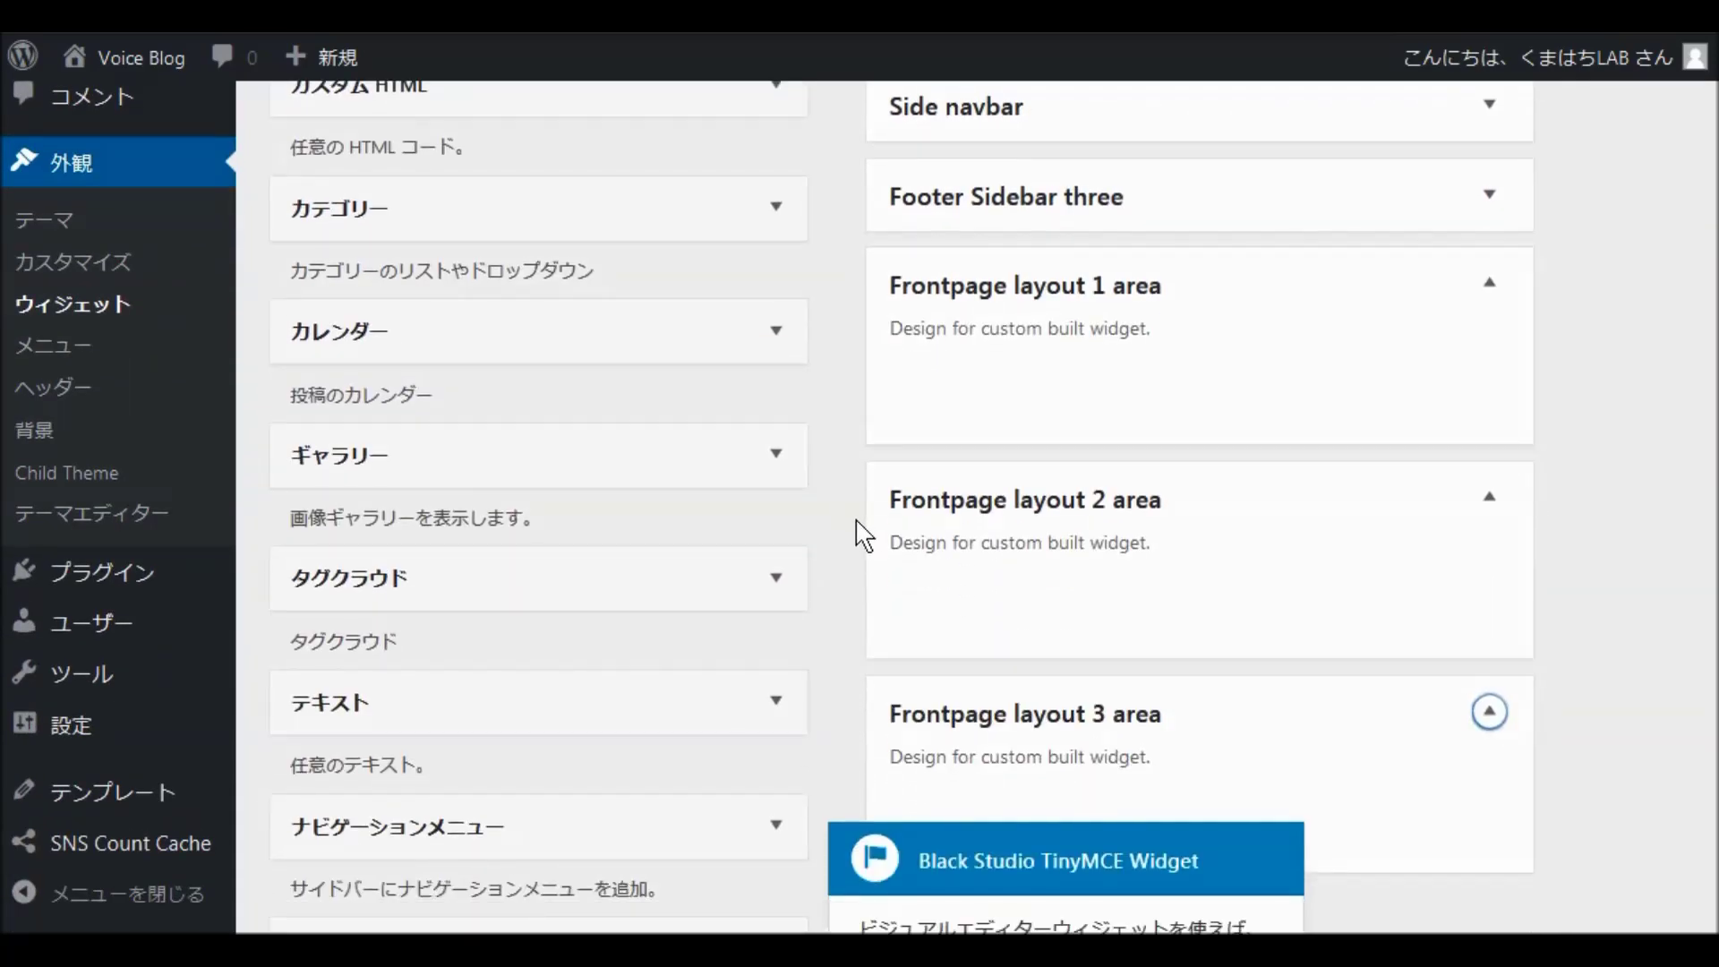
scroll(858, 535, up, 6)
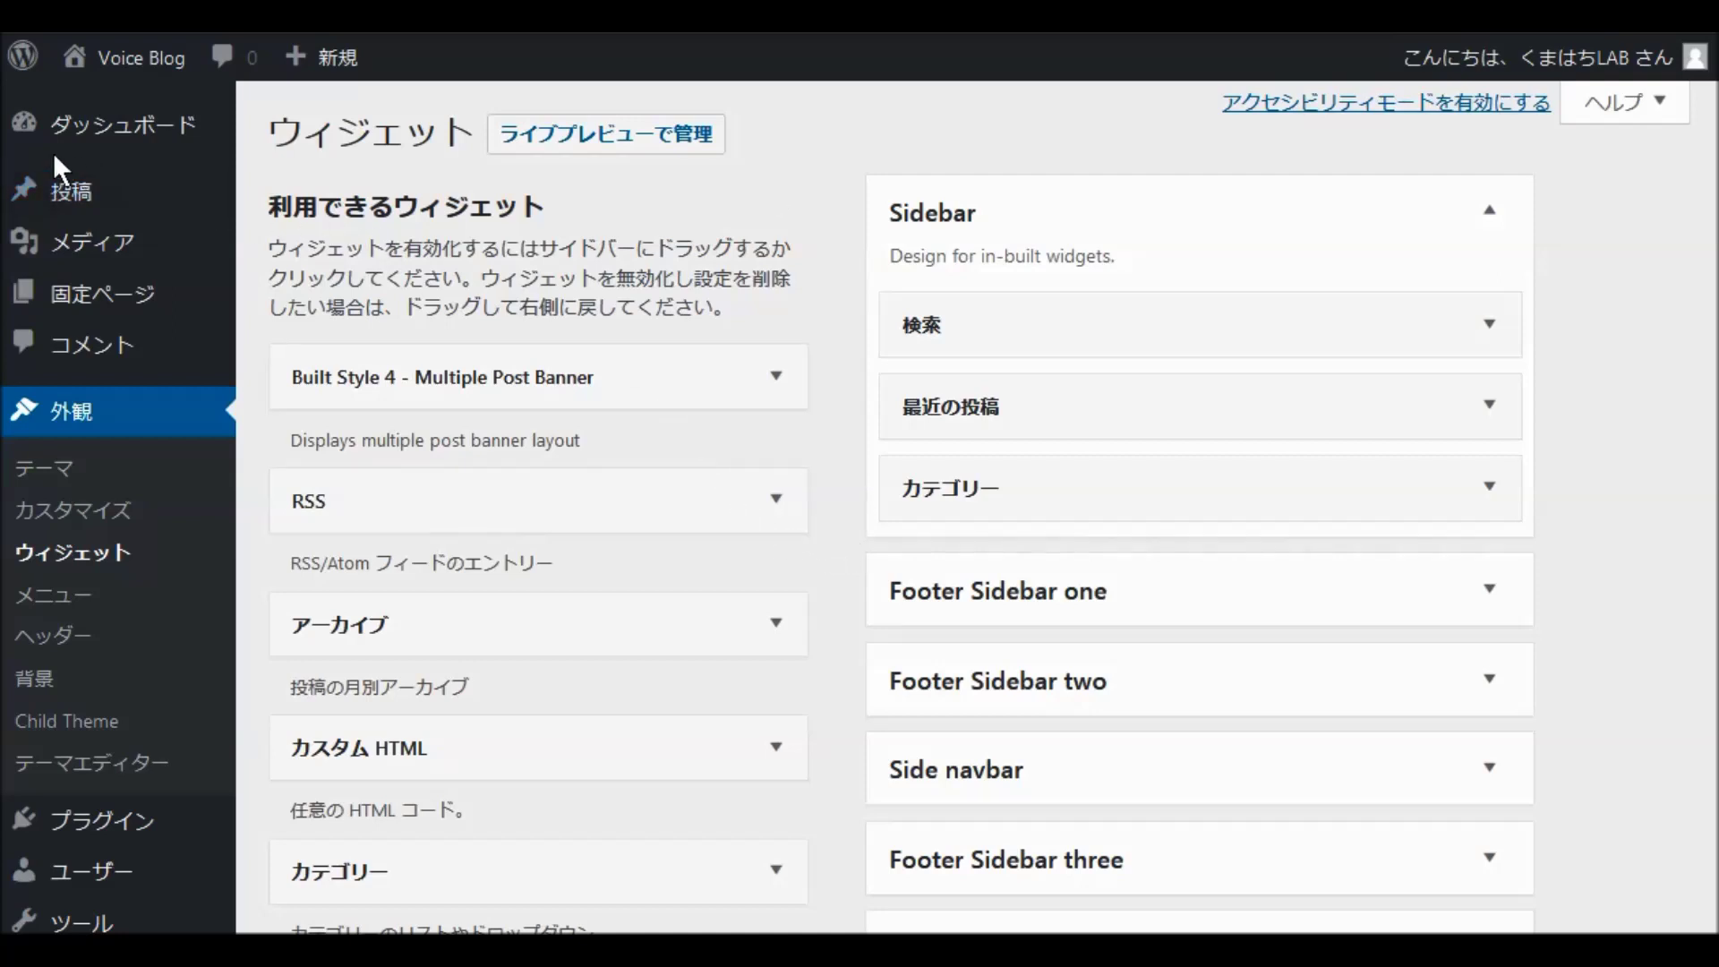
Review Jetpack's writing settings, covering media, composing, custom post types and theme enhancements.
mouse_move(139, 133)
mouse_move(163, 190)
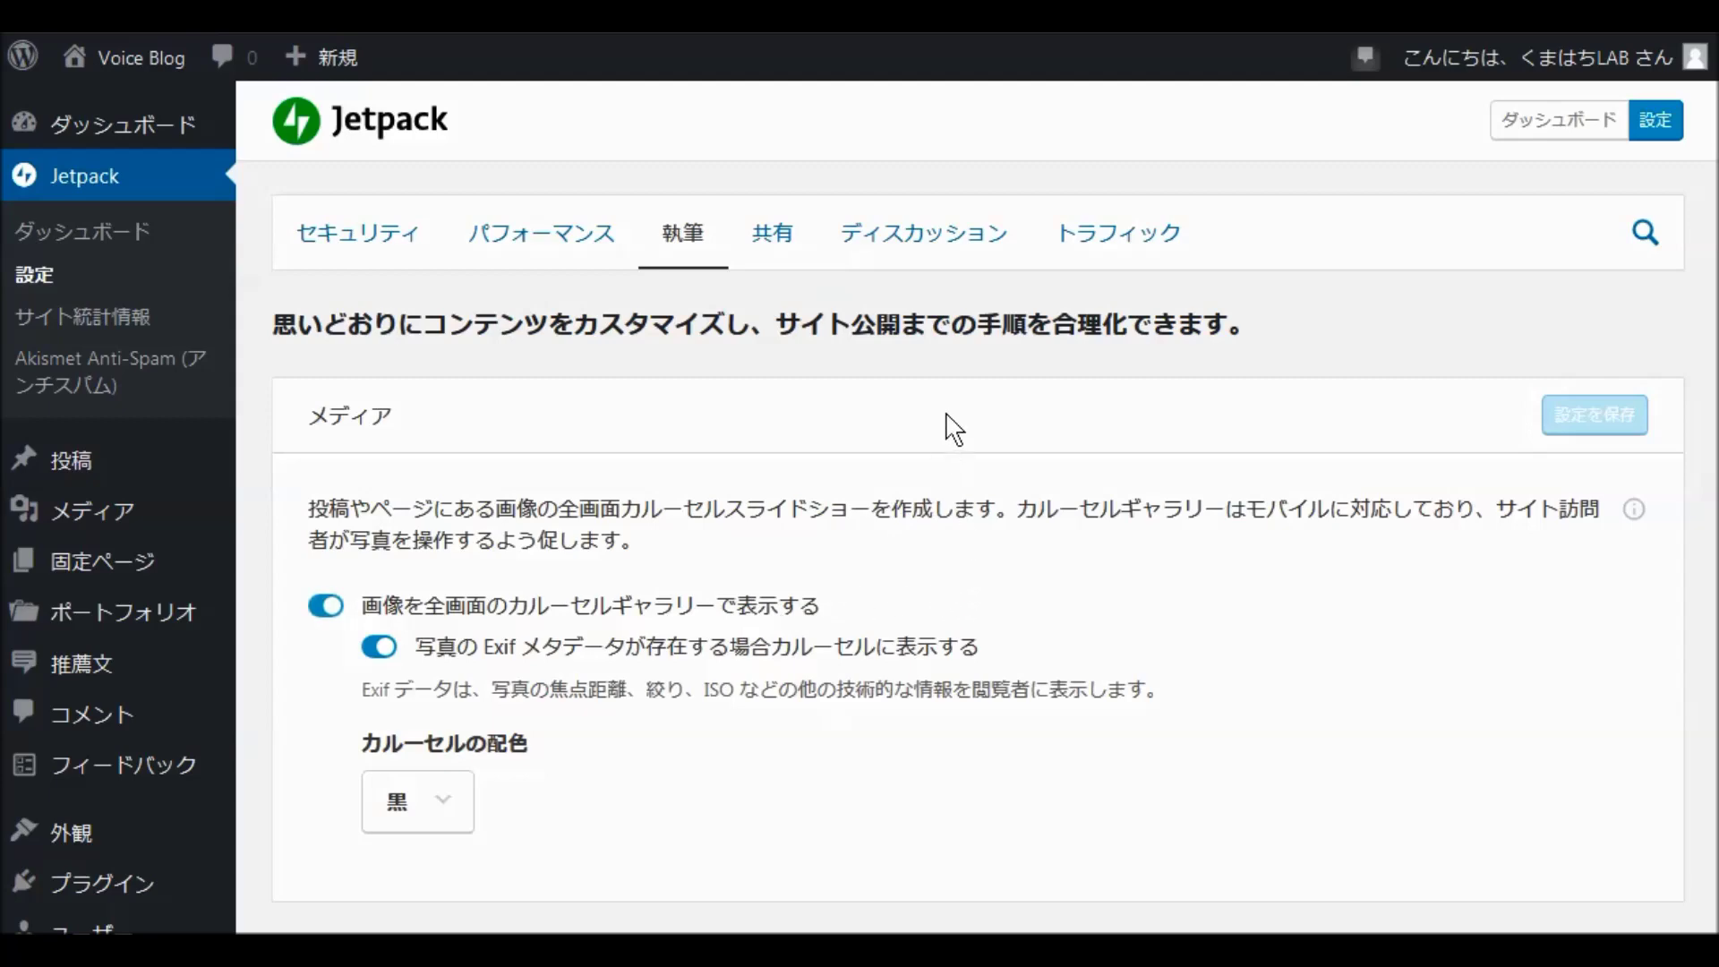
scroll(968, 455, down, 10)
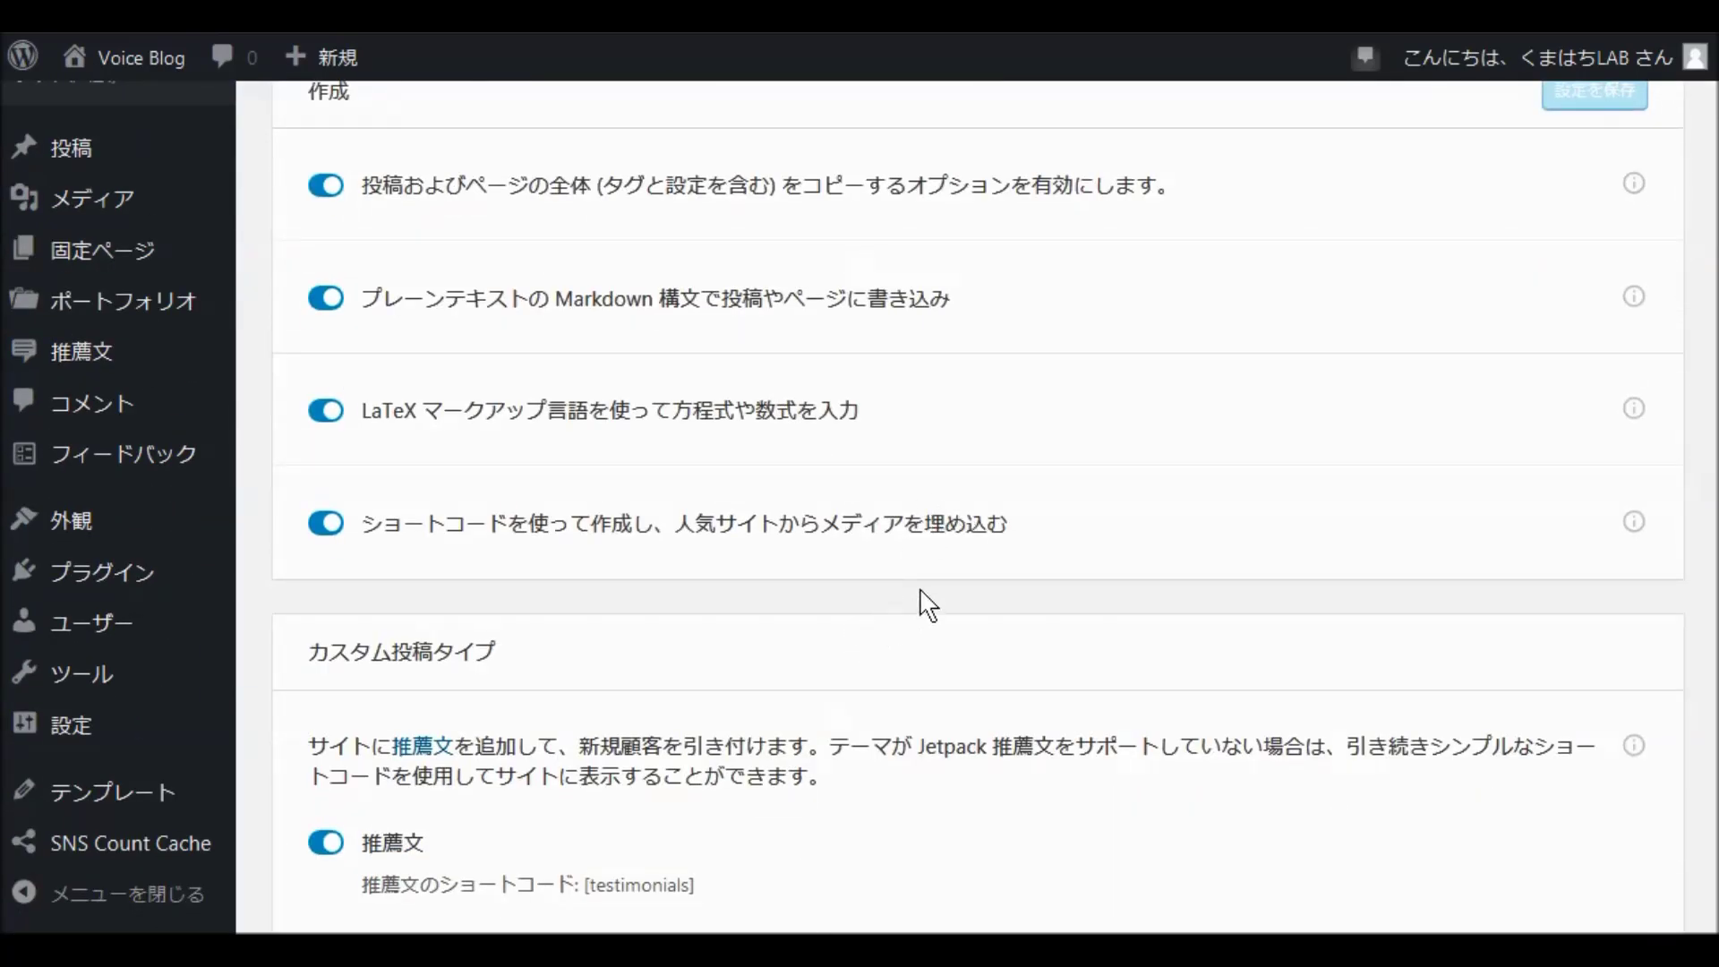
scroll(925, 601, down, 2)
scroll(924, 602, down, 3)
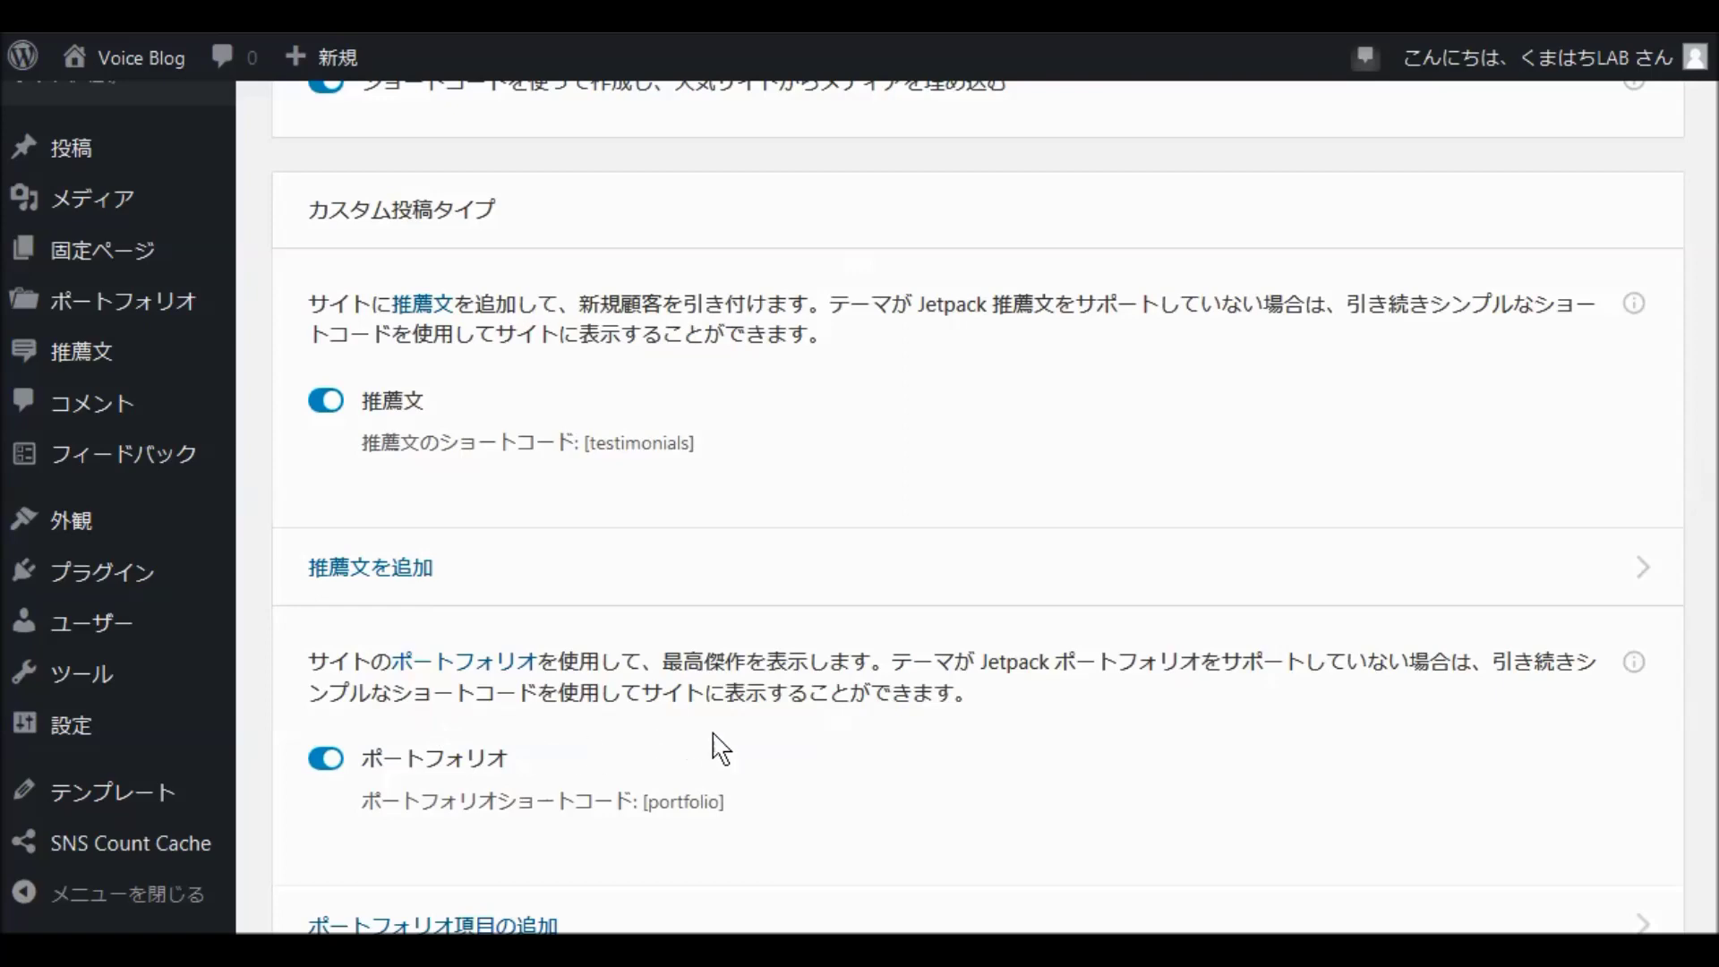
scroll(909, 710, down, 5)
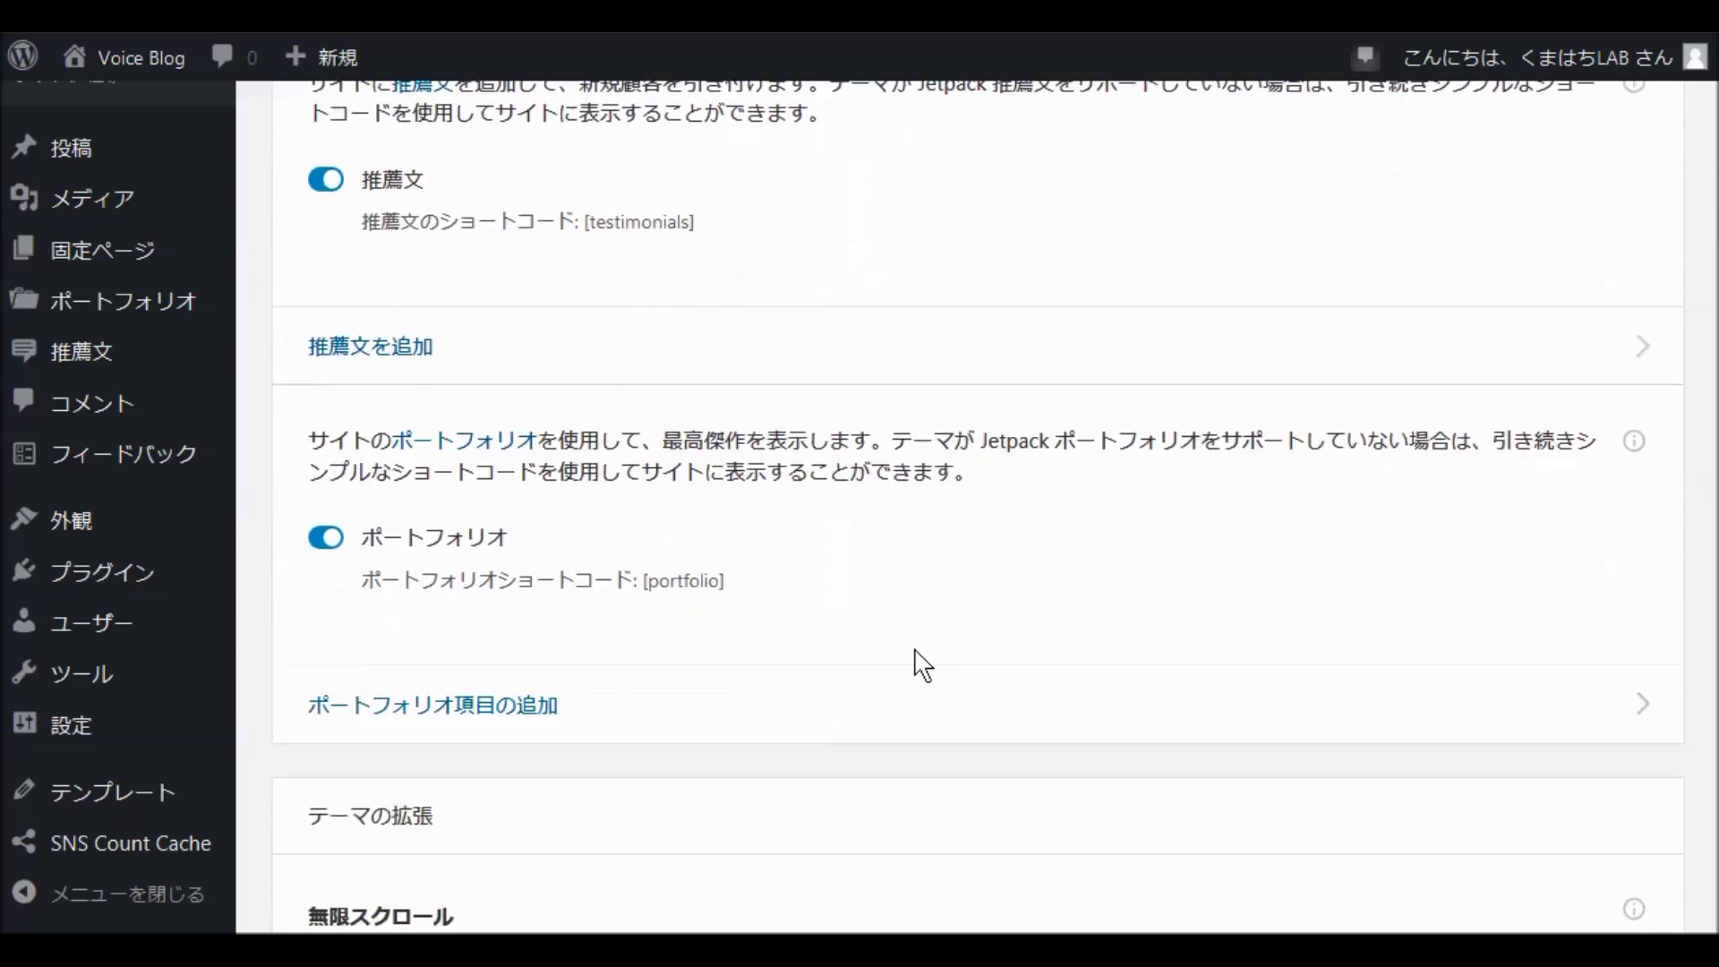
scroll(924, 658, down, 8)
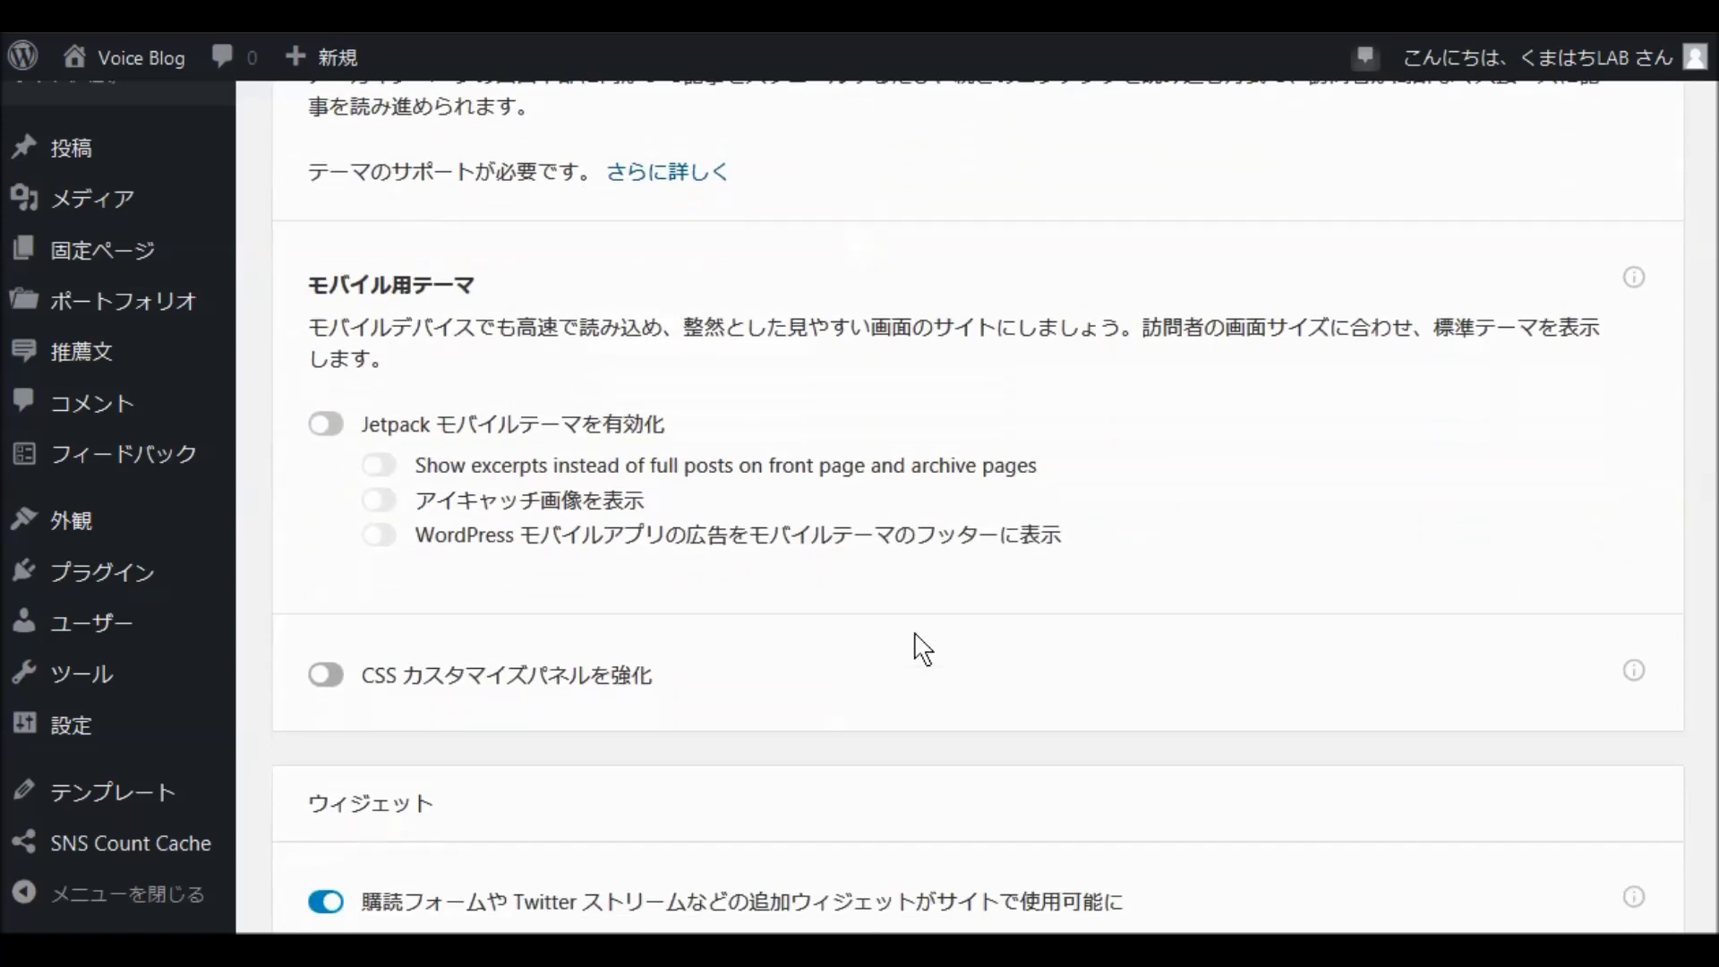
scroll(917, 649, up, 5)
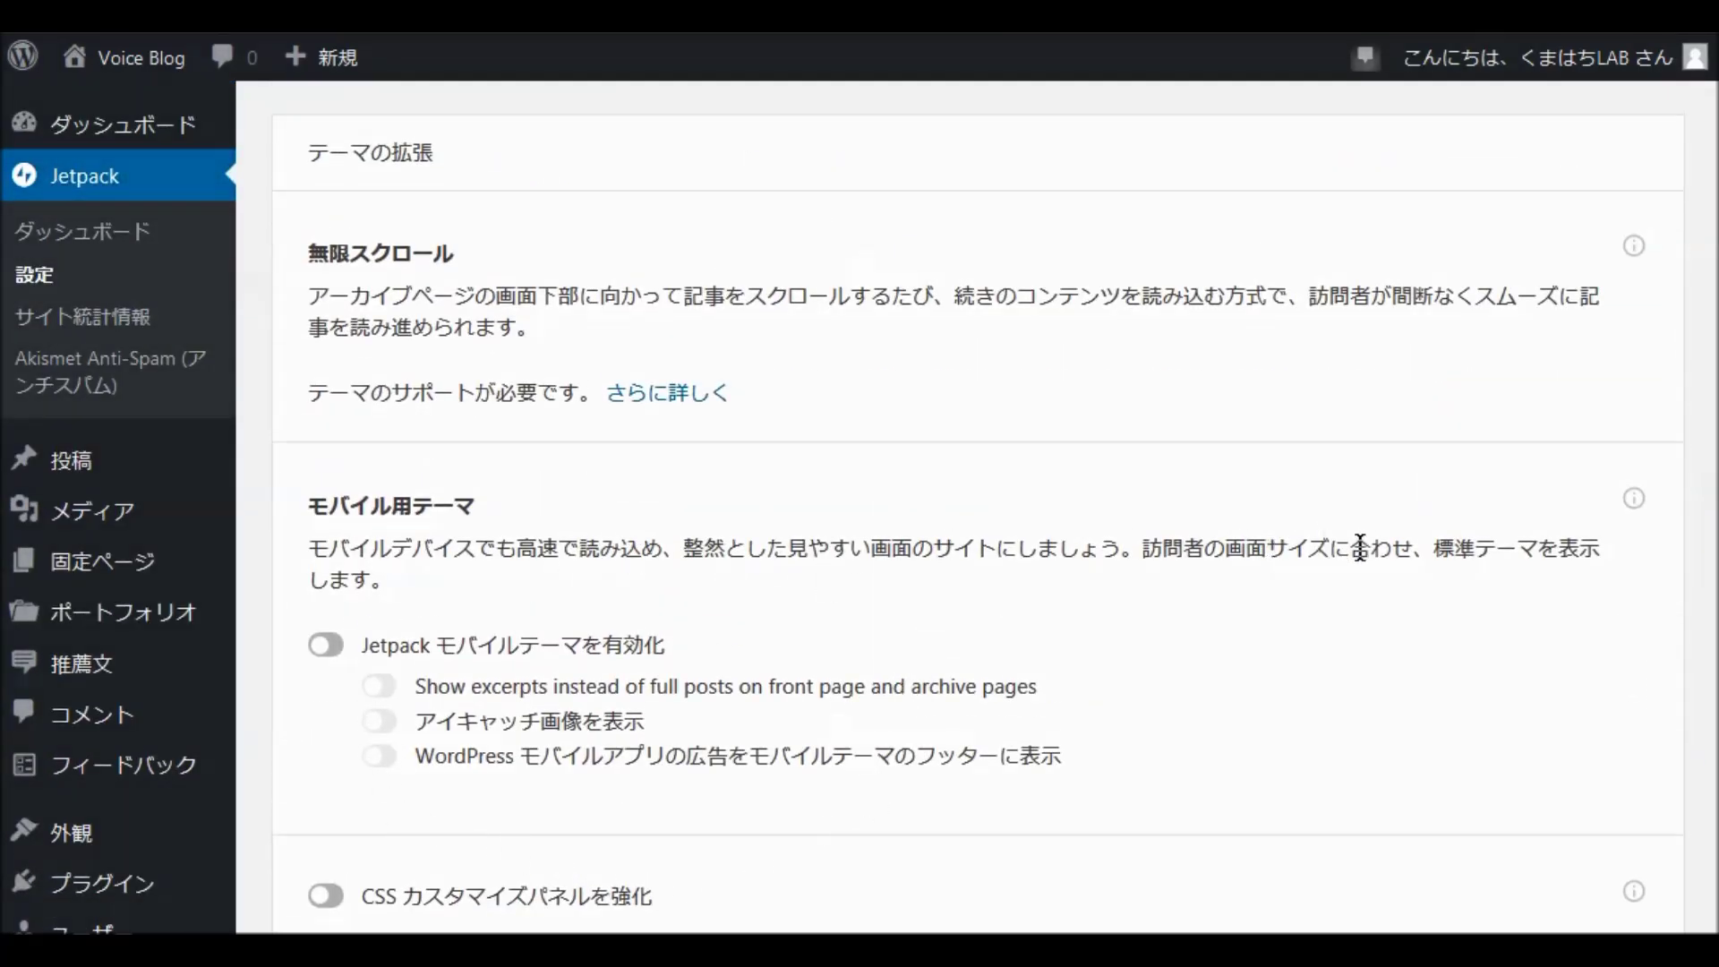
Check the mobile theme and CSS options and the two Jetpack widget options for extra widgets and widget visibility.
scroll(1355, 540, down, 2)
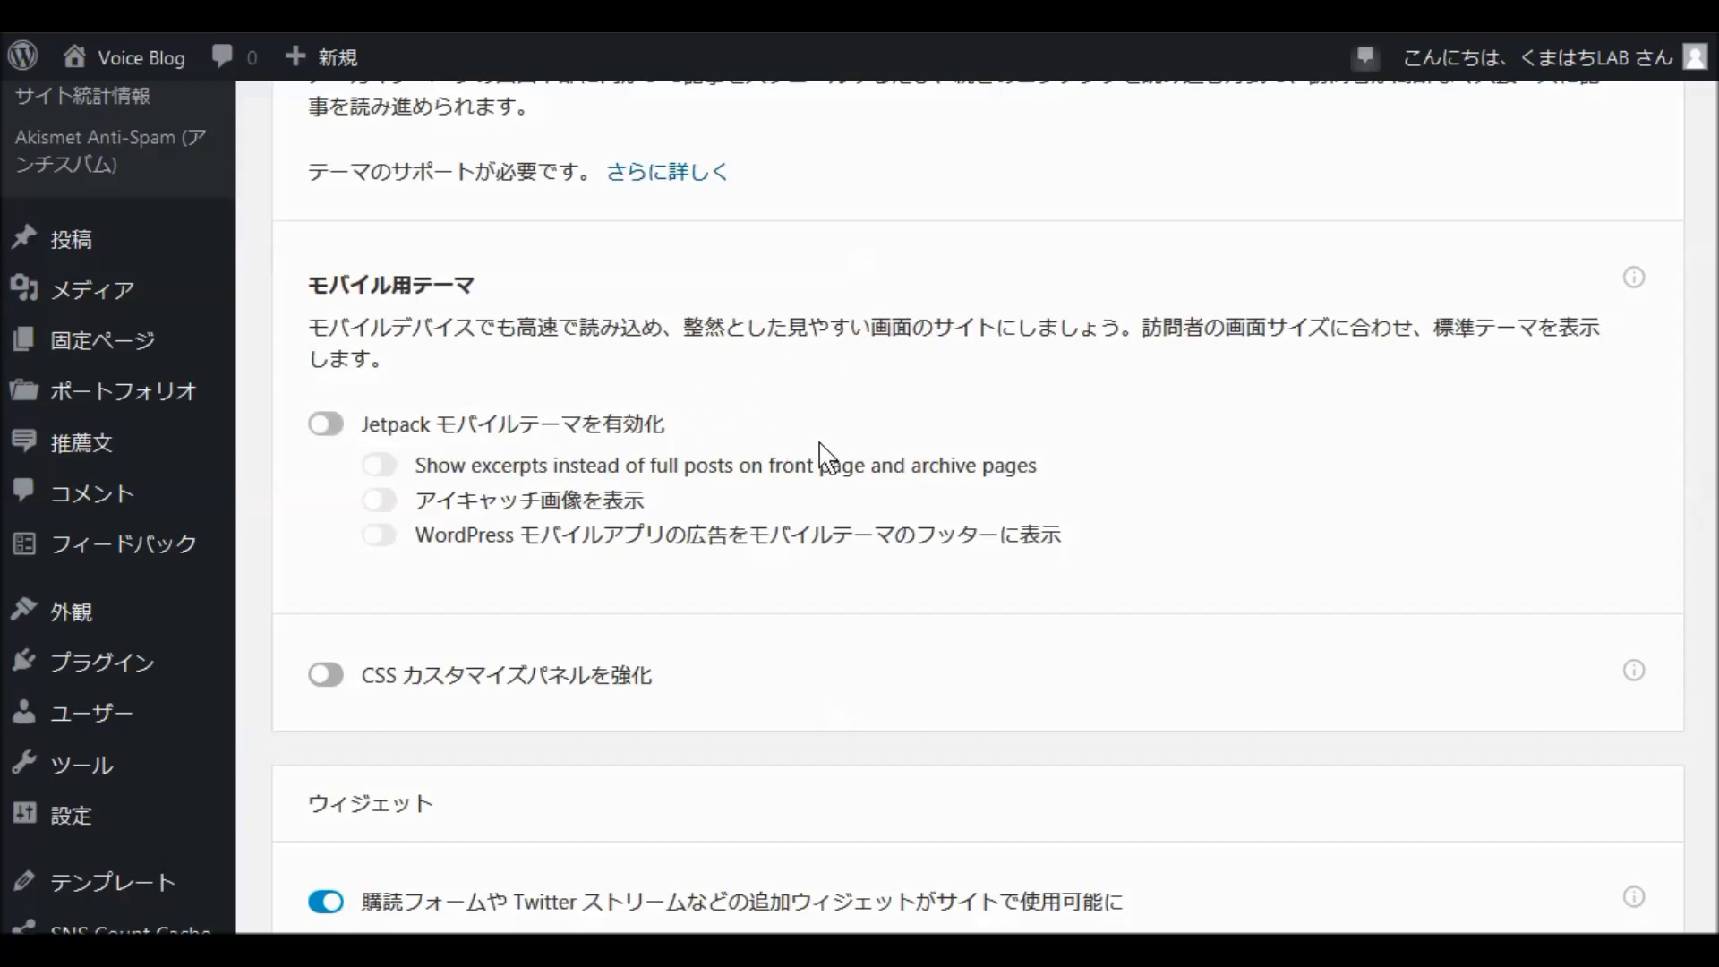
scroll(1108, 445, down, 2)
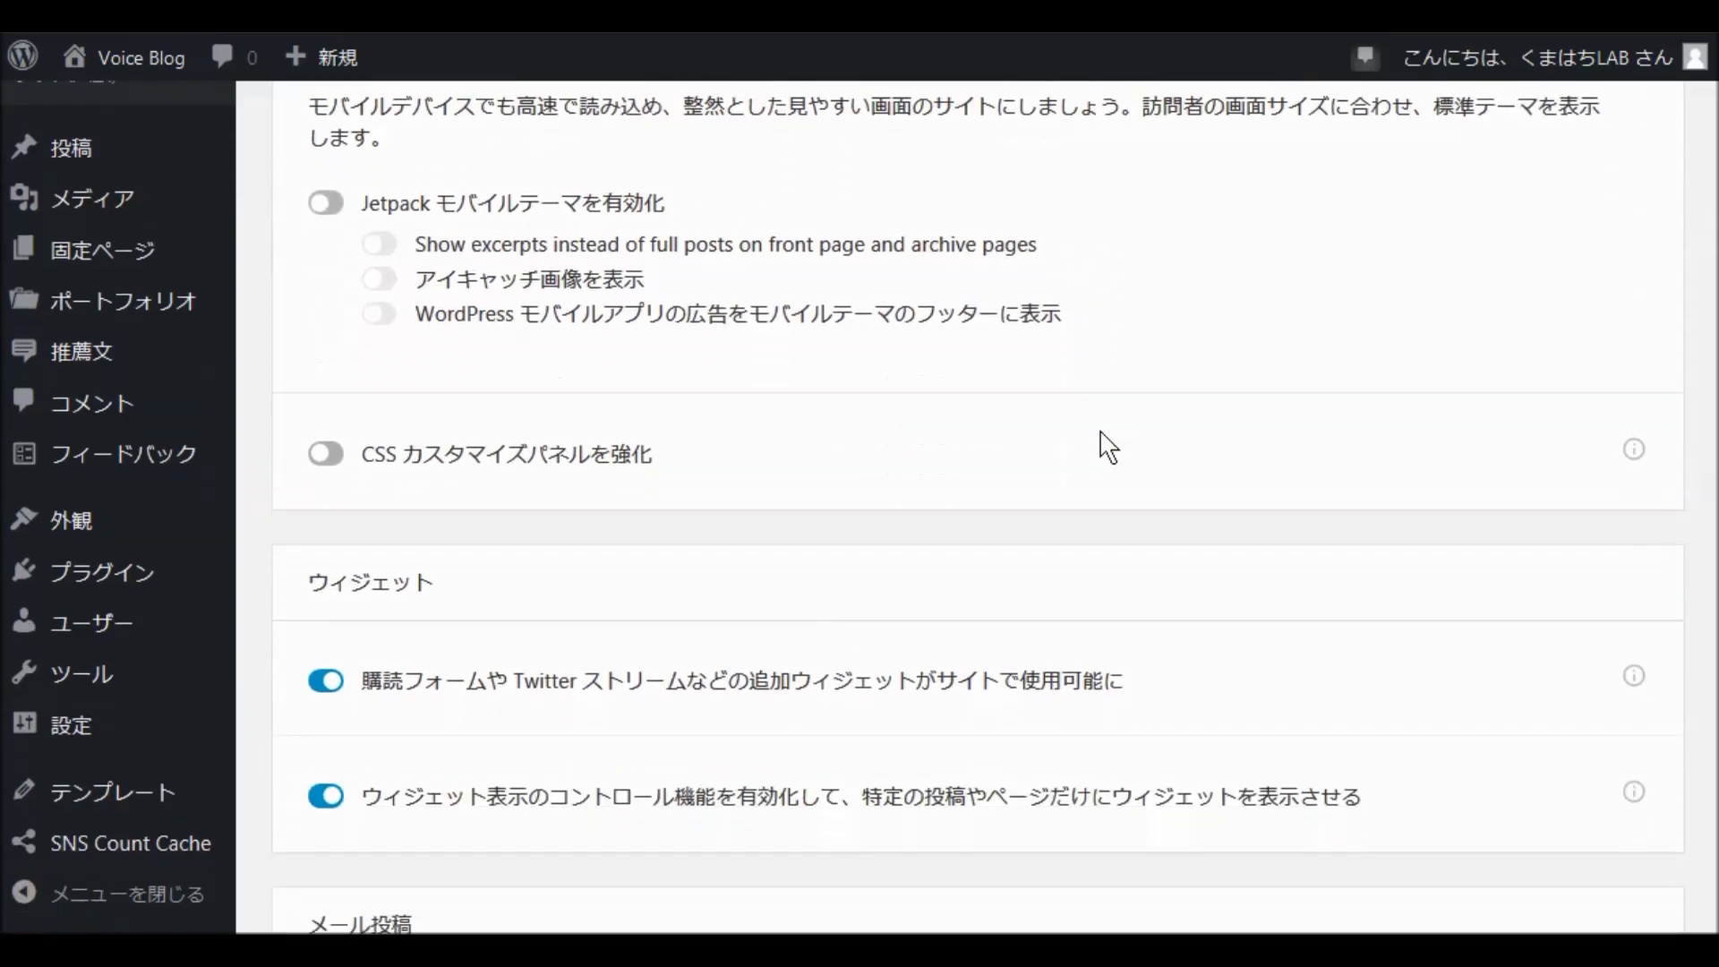
scroll(1053, 476, down, 2)
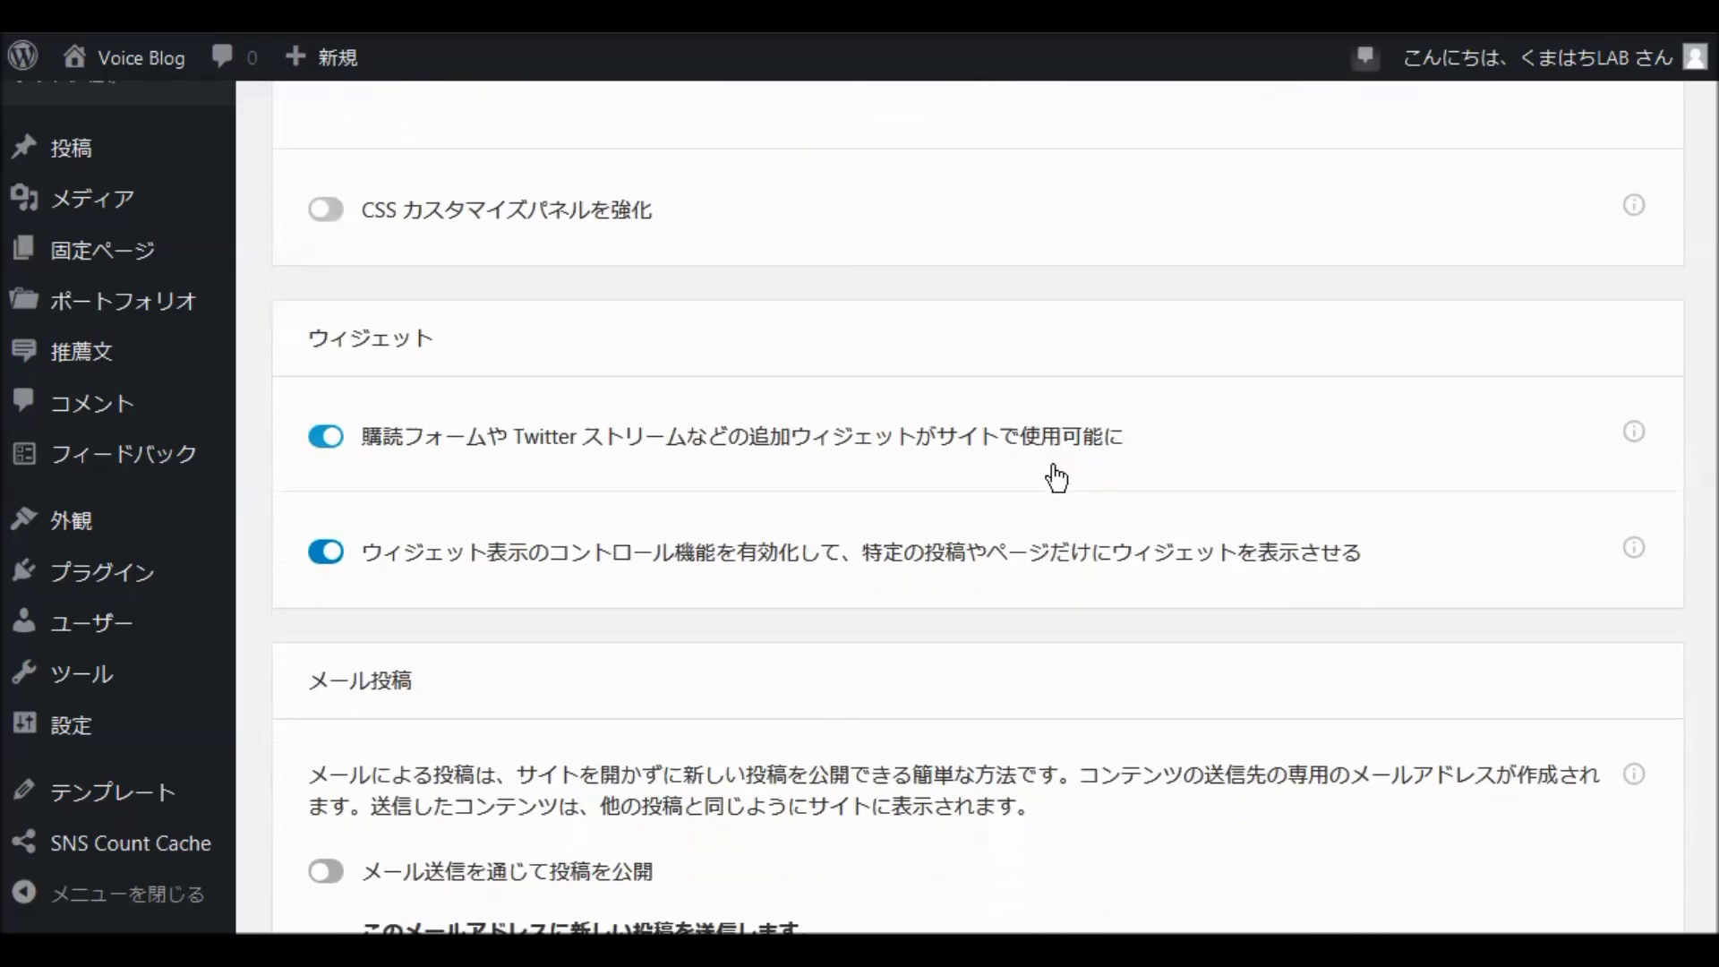
scroll(1057, 479, down, 2)
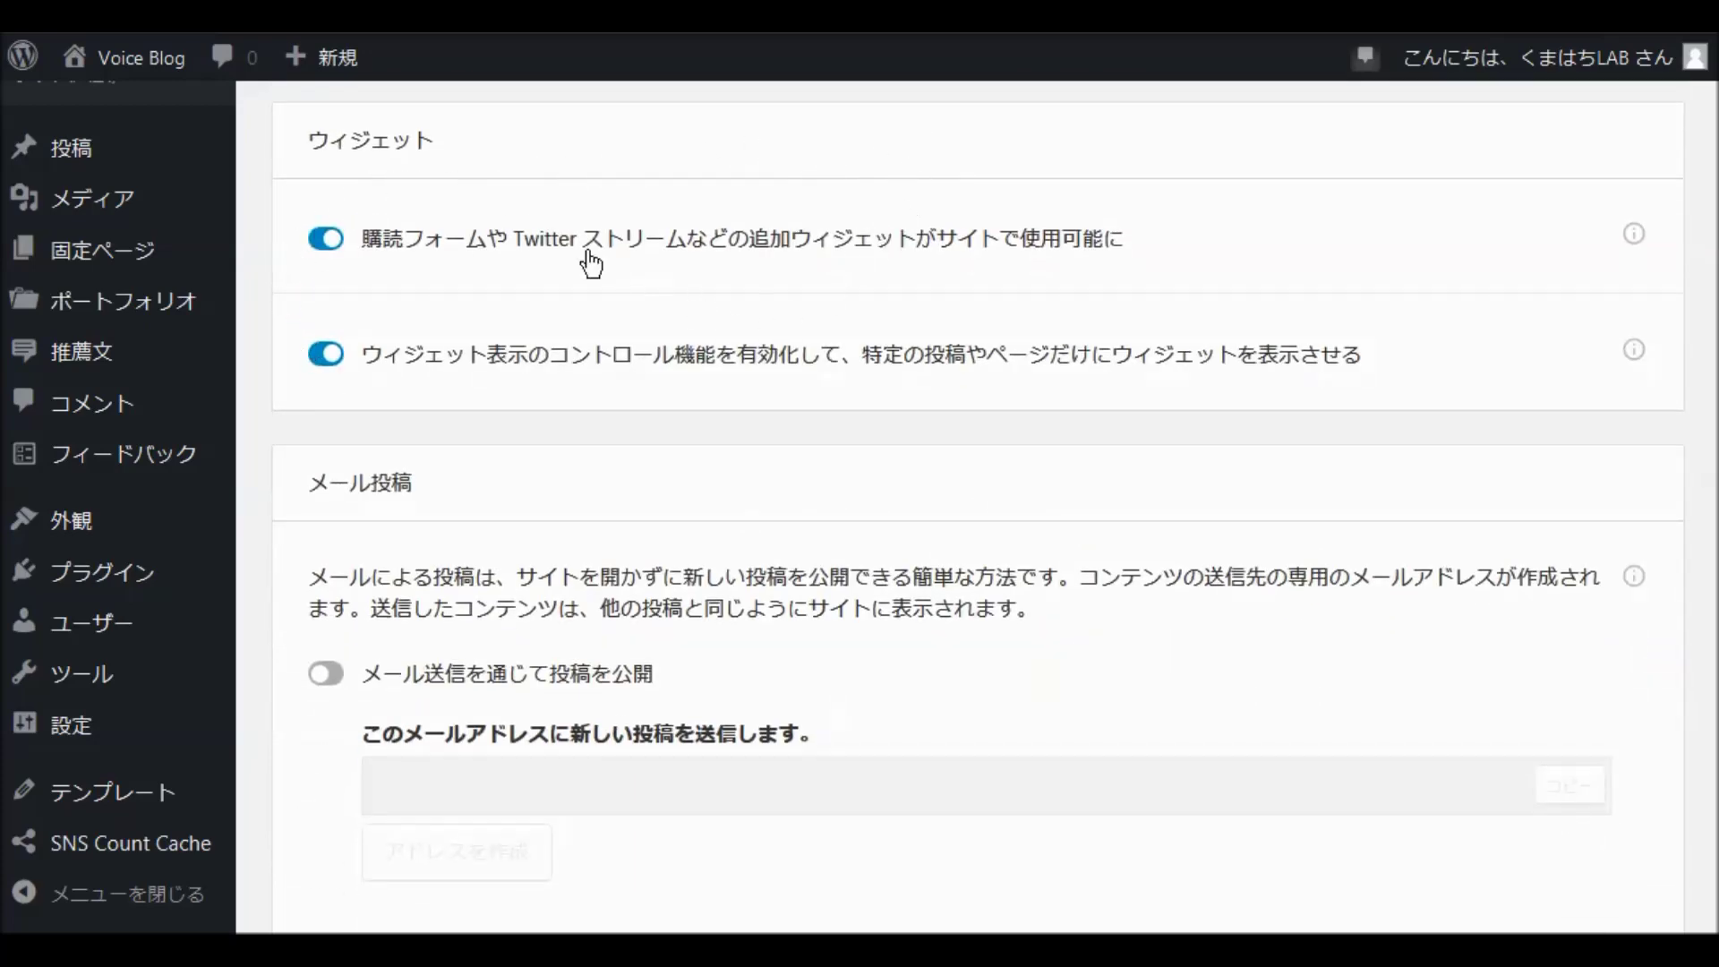
click(333, 242)
click(352, 358)
Return to the Widgets page and add the Jetpack Facebook page plugin widget to Footer Sidebar one.
mouse_move(115, 530)
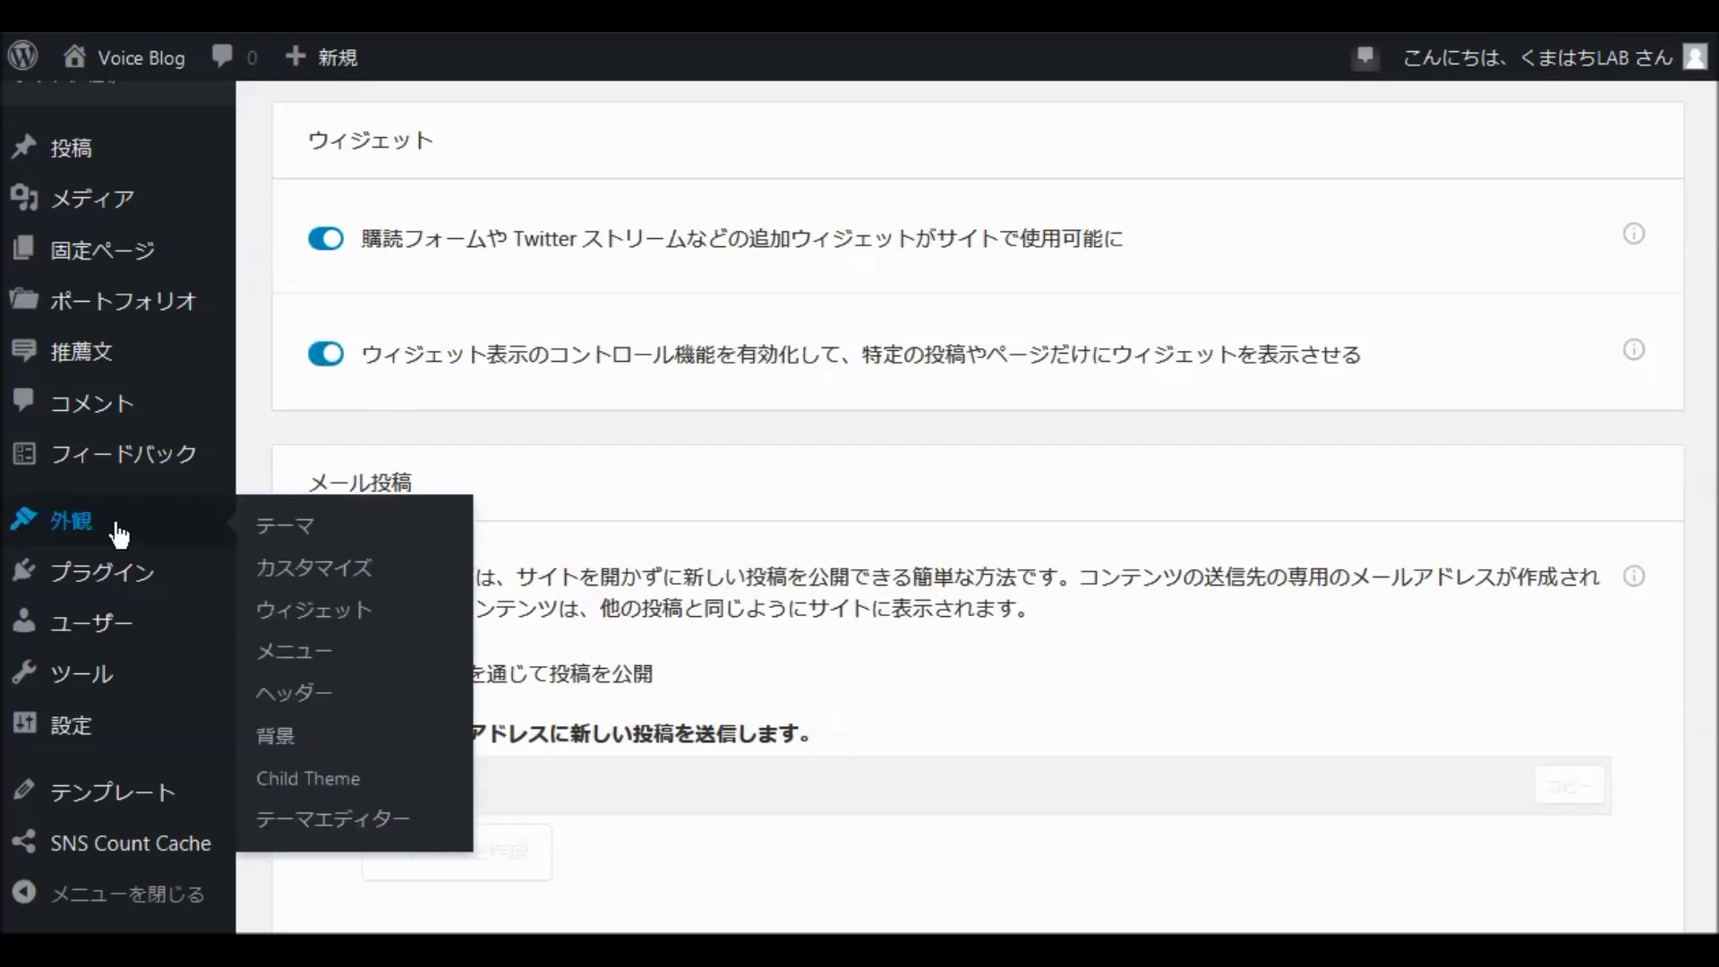
click(333, 612)
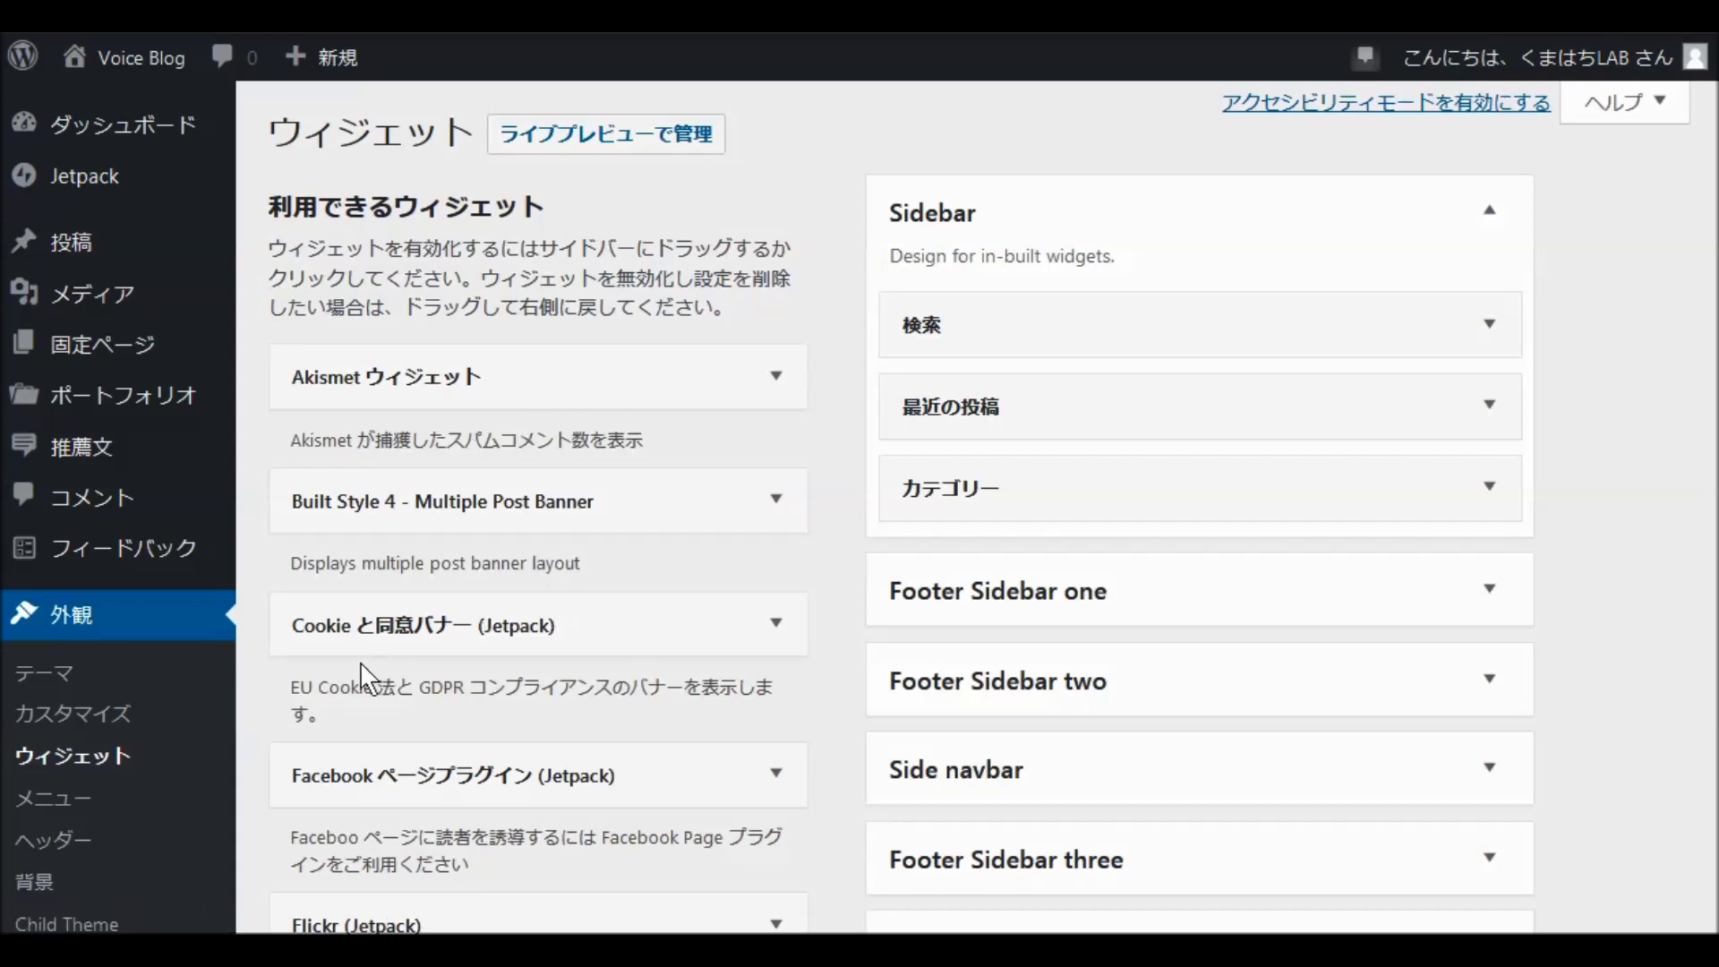
scroll(588, 641, down, 5)
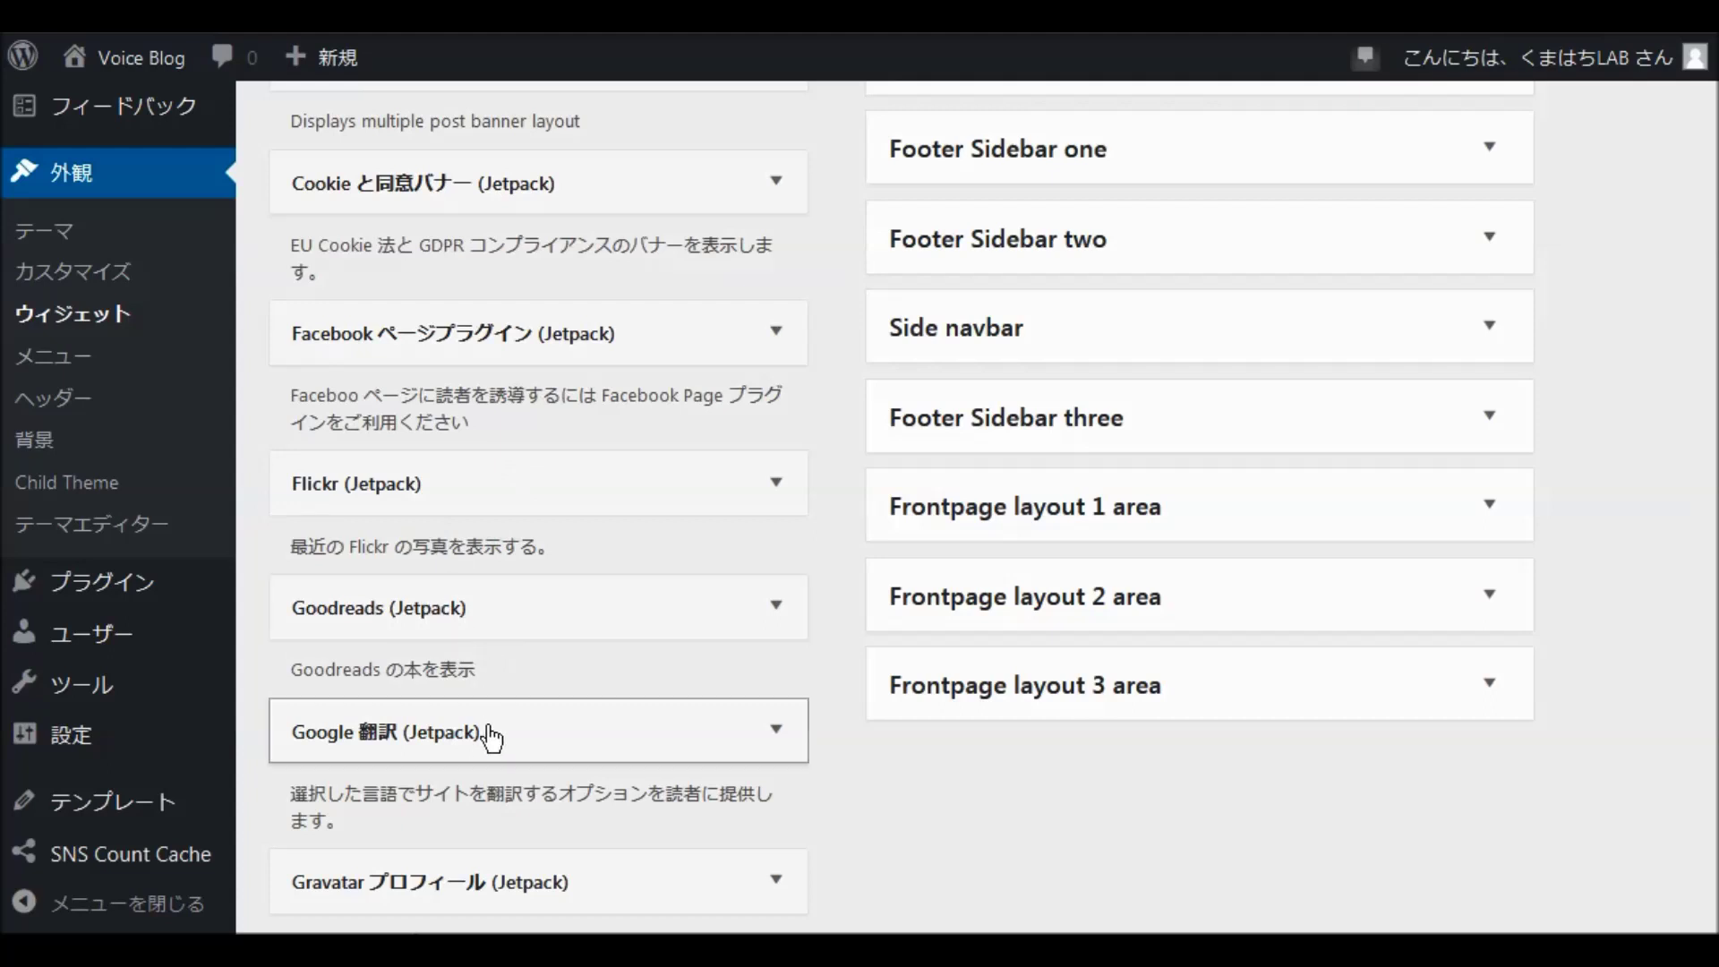
scroll(757, 644, up, 3)
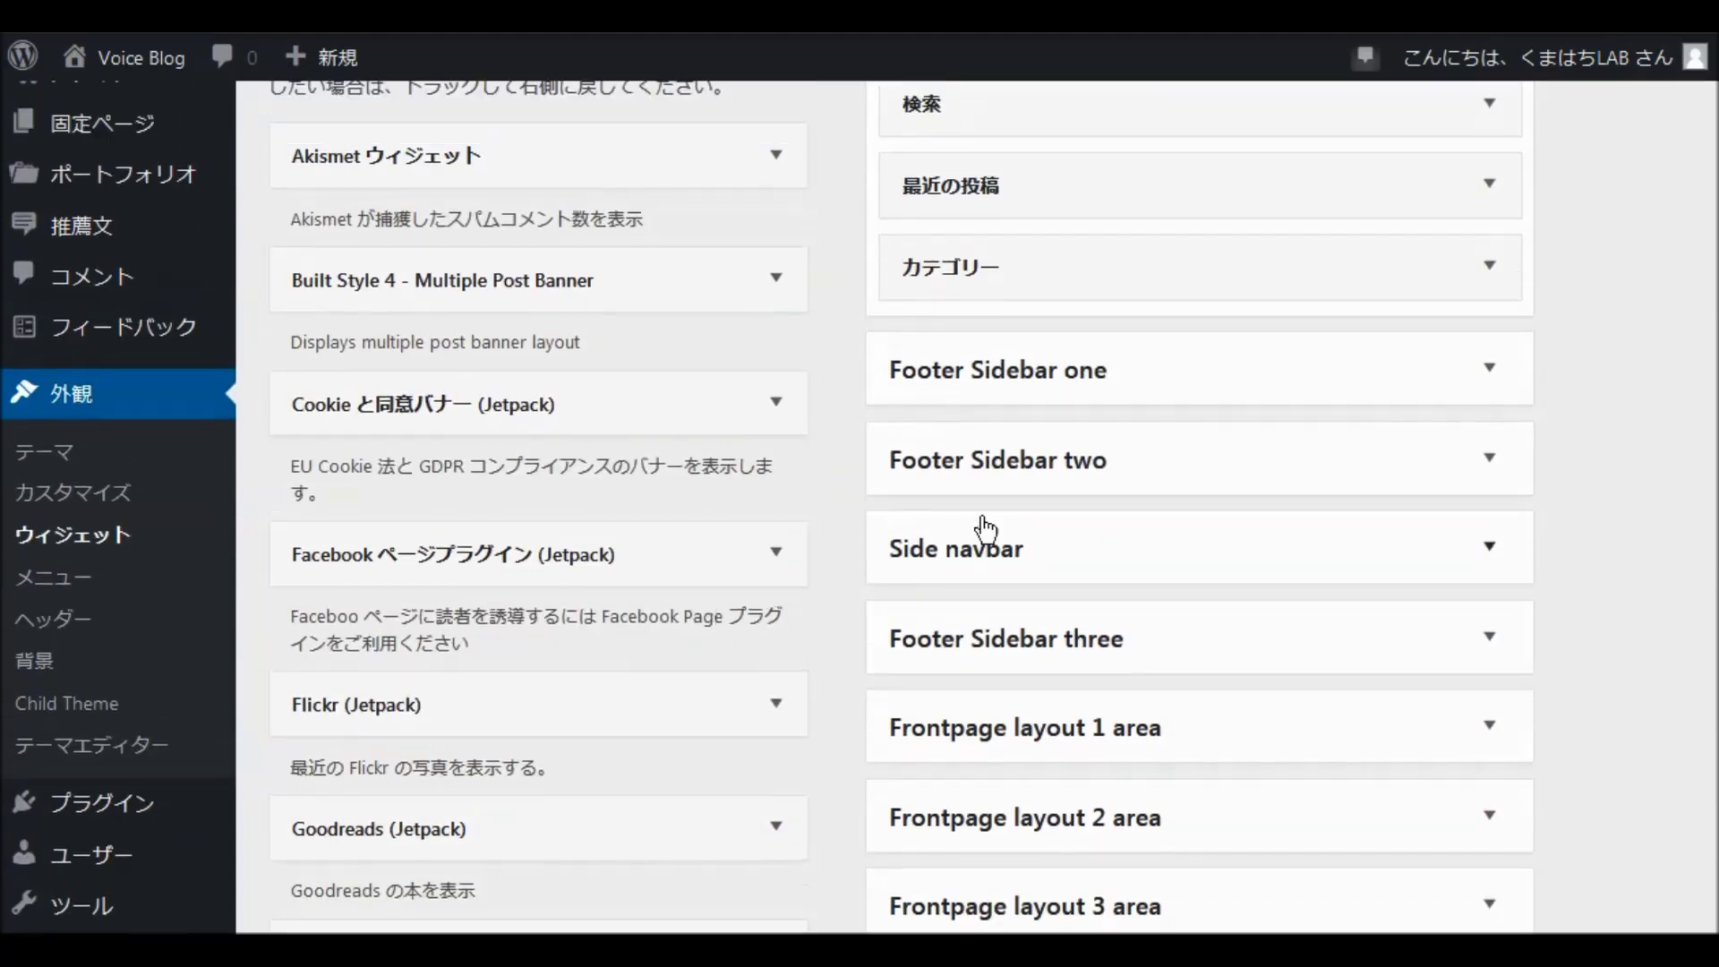
click(1497, 372)
drag(540, 564, 1109, 484)
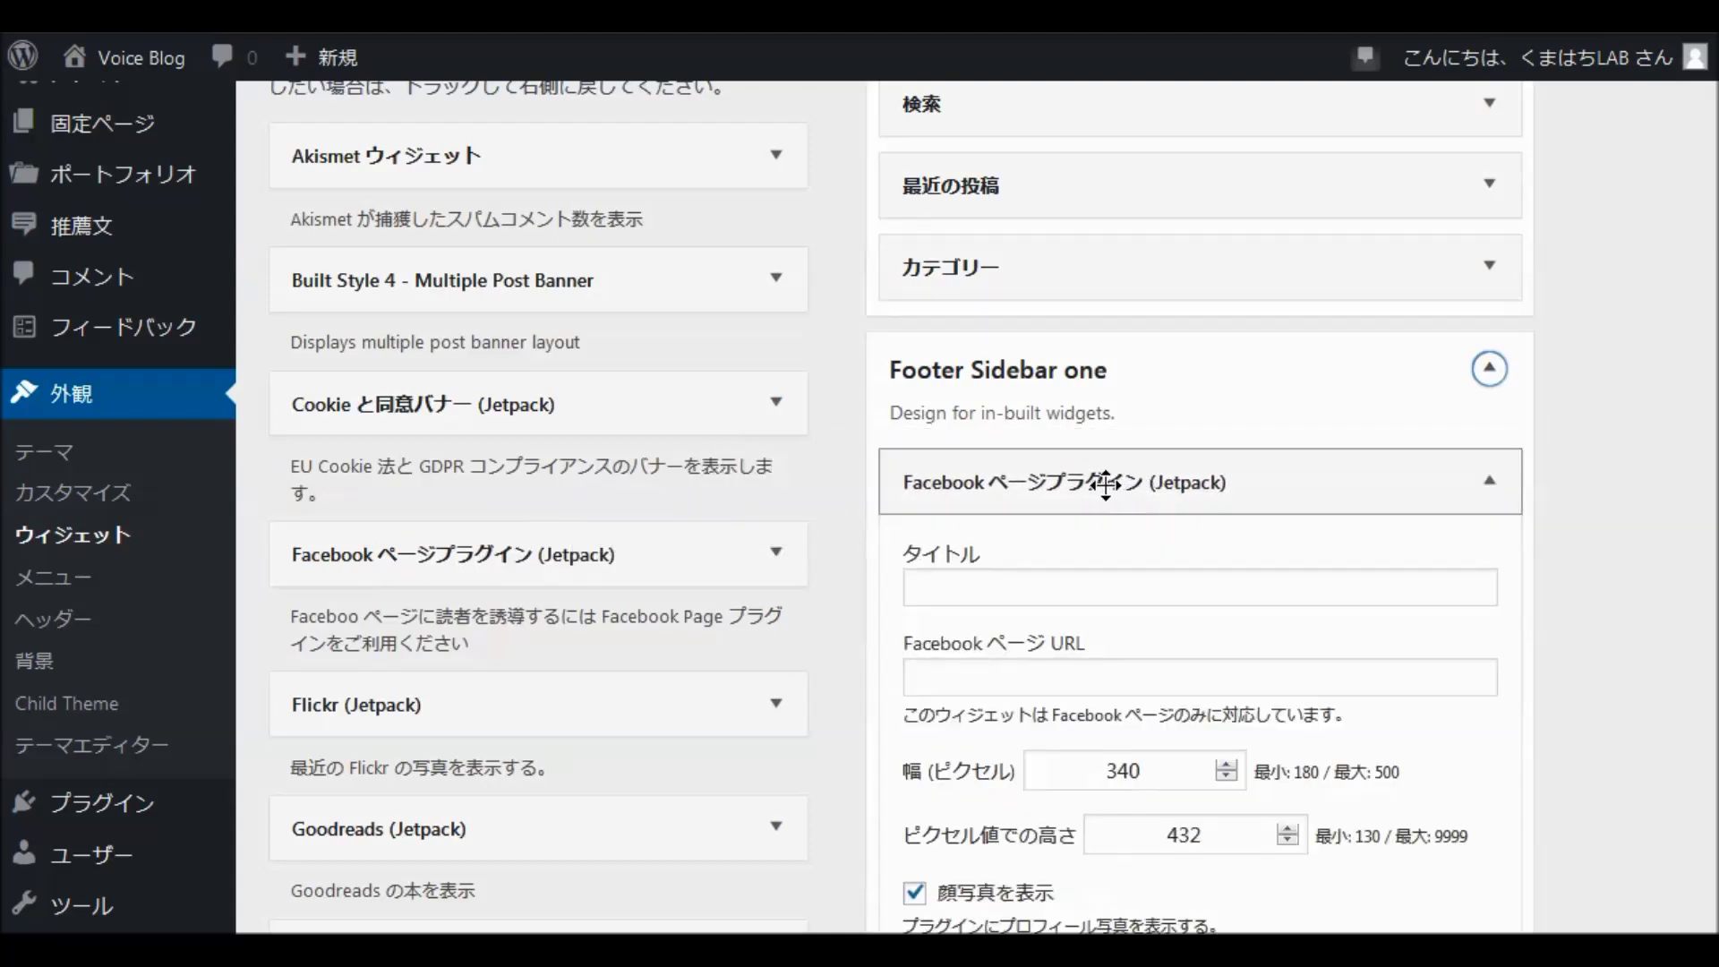
scroll(1137, 483, down, 2)
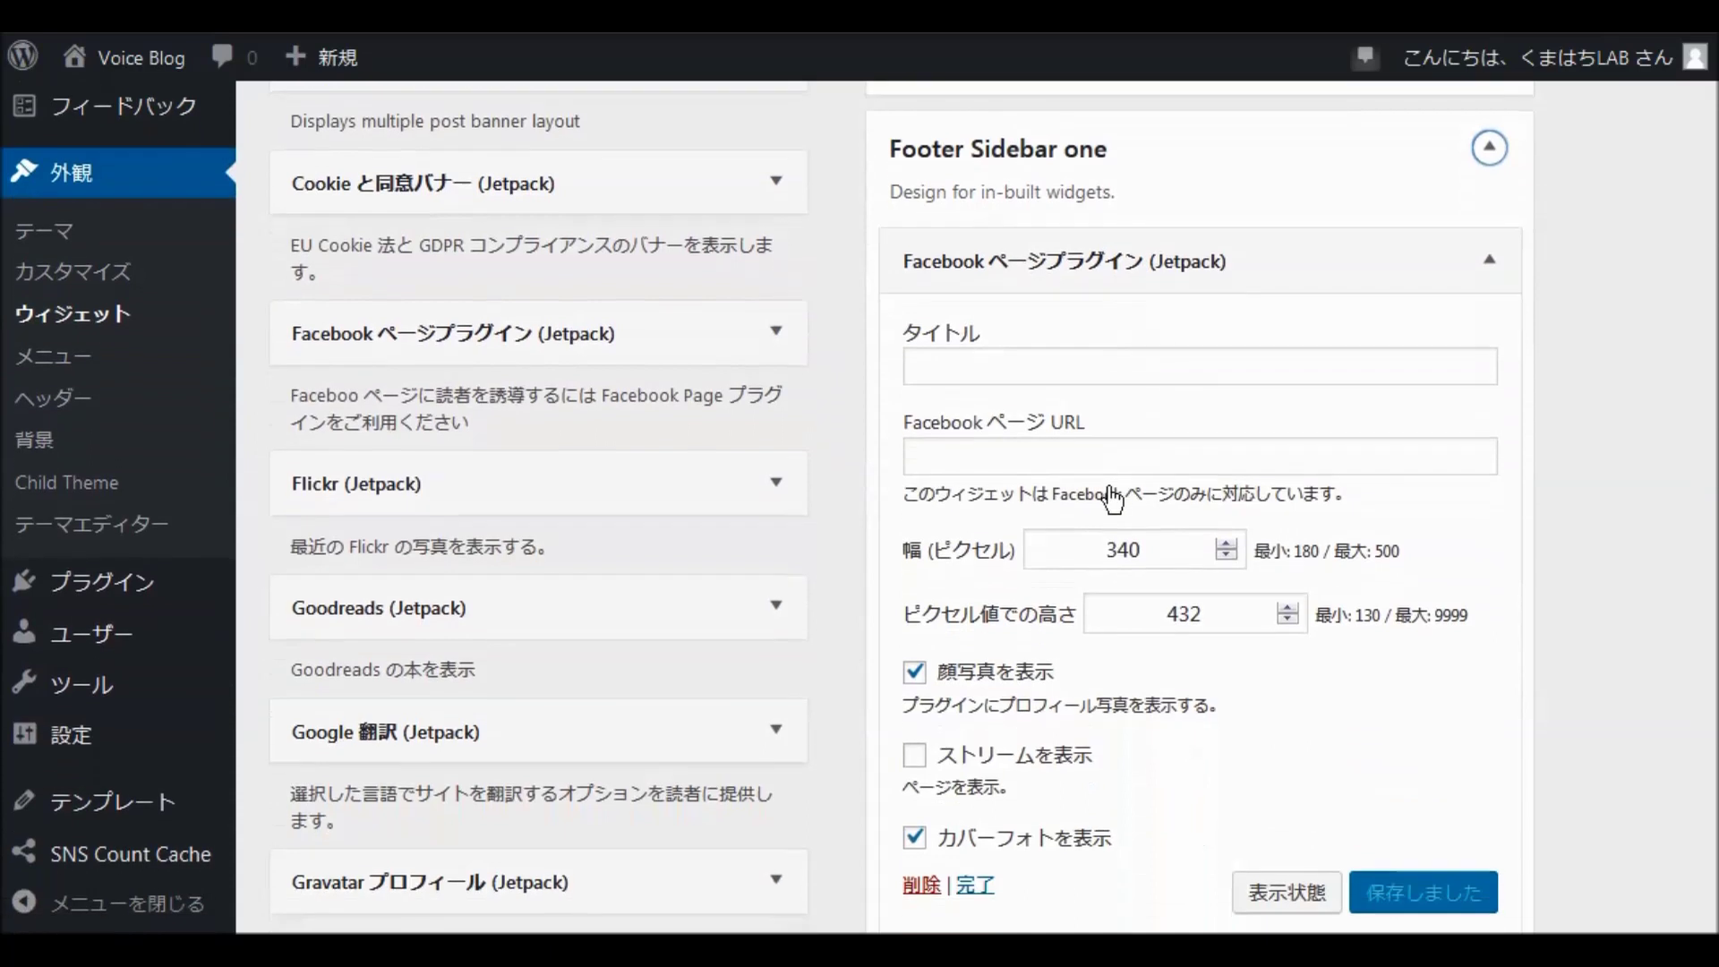
click(932, 362)
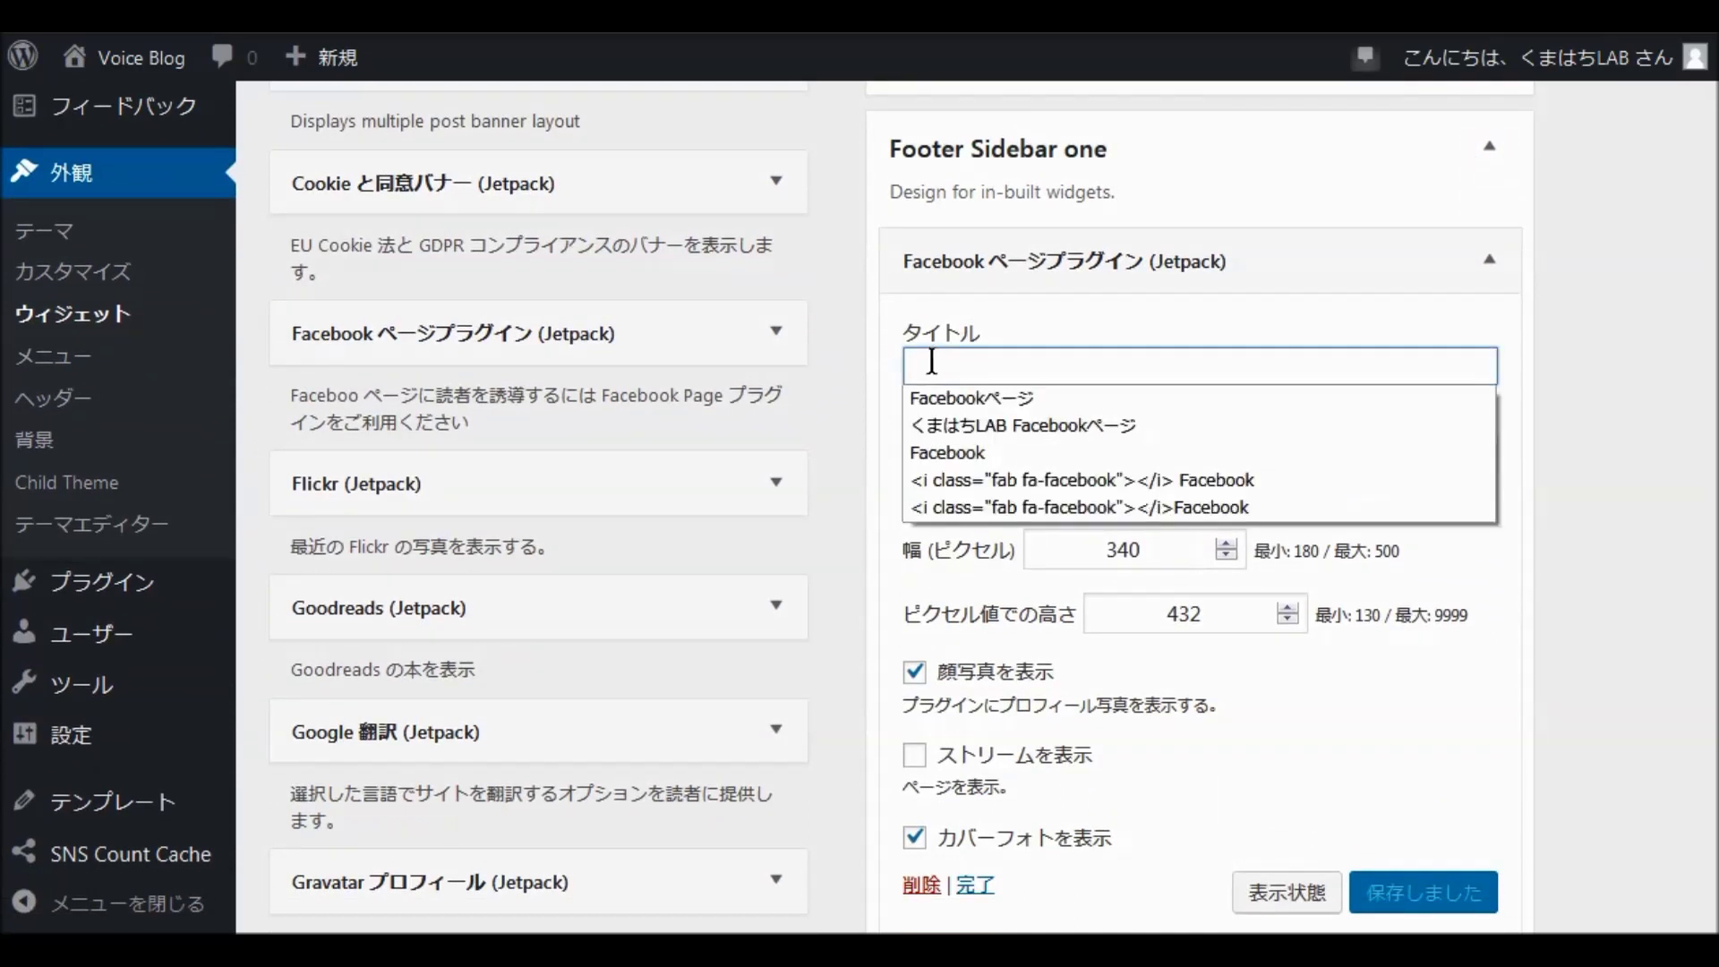
click(940, 399)
click(934, 454)
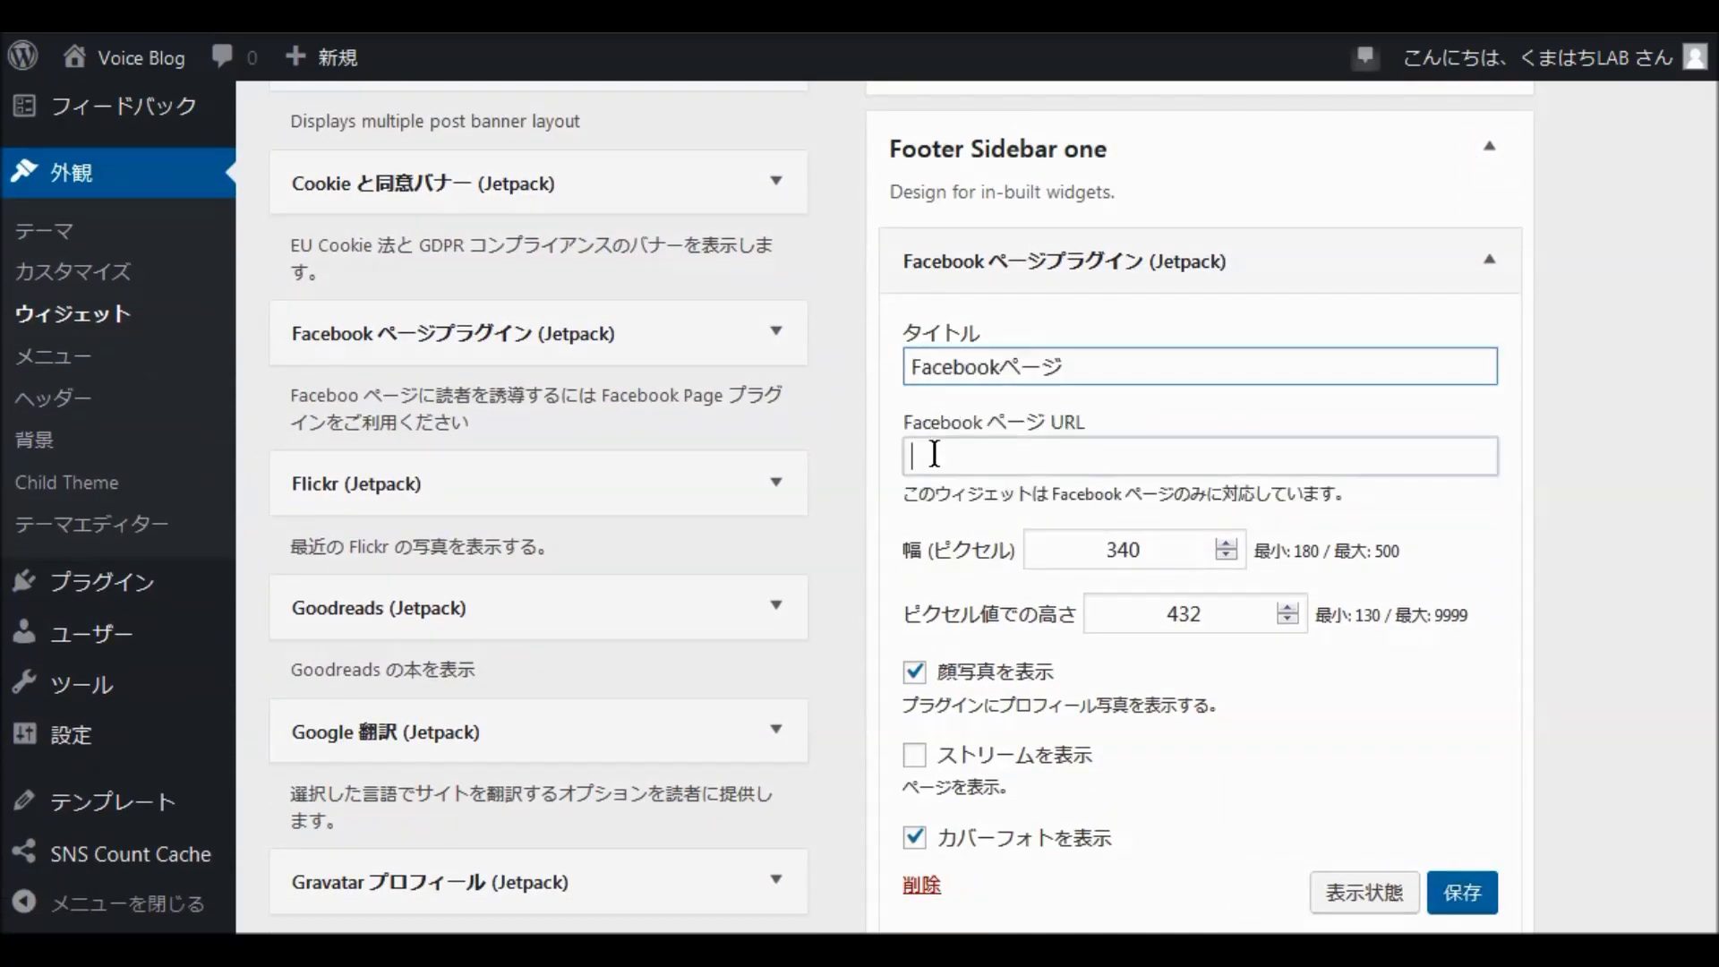
click(976, 488)
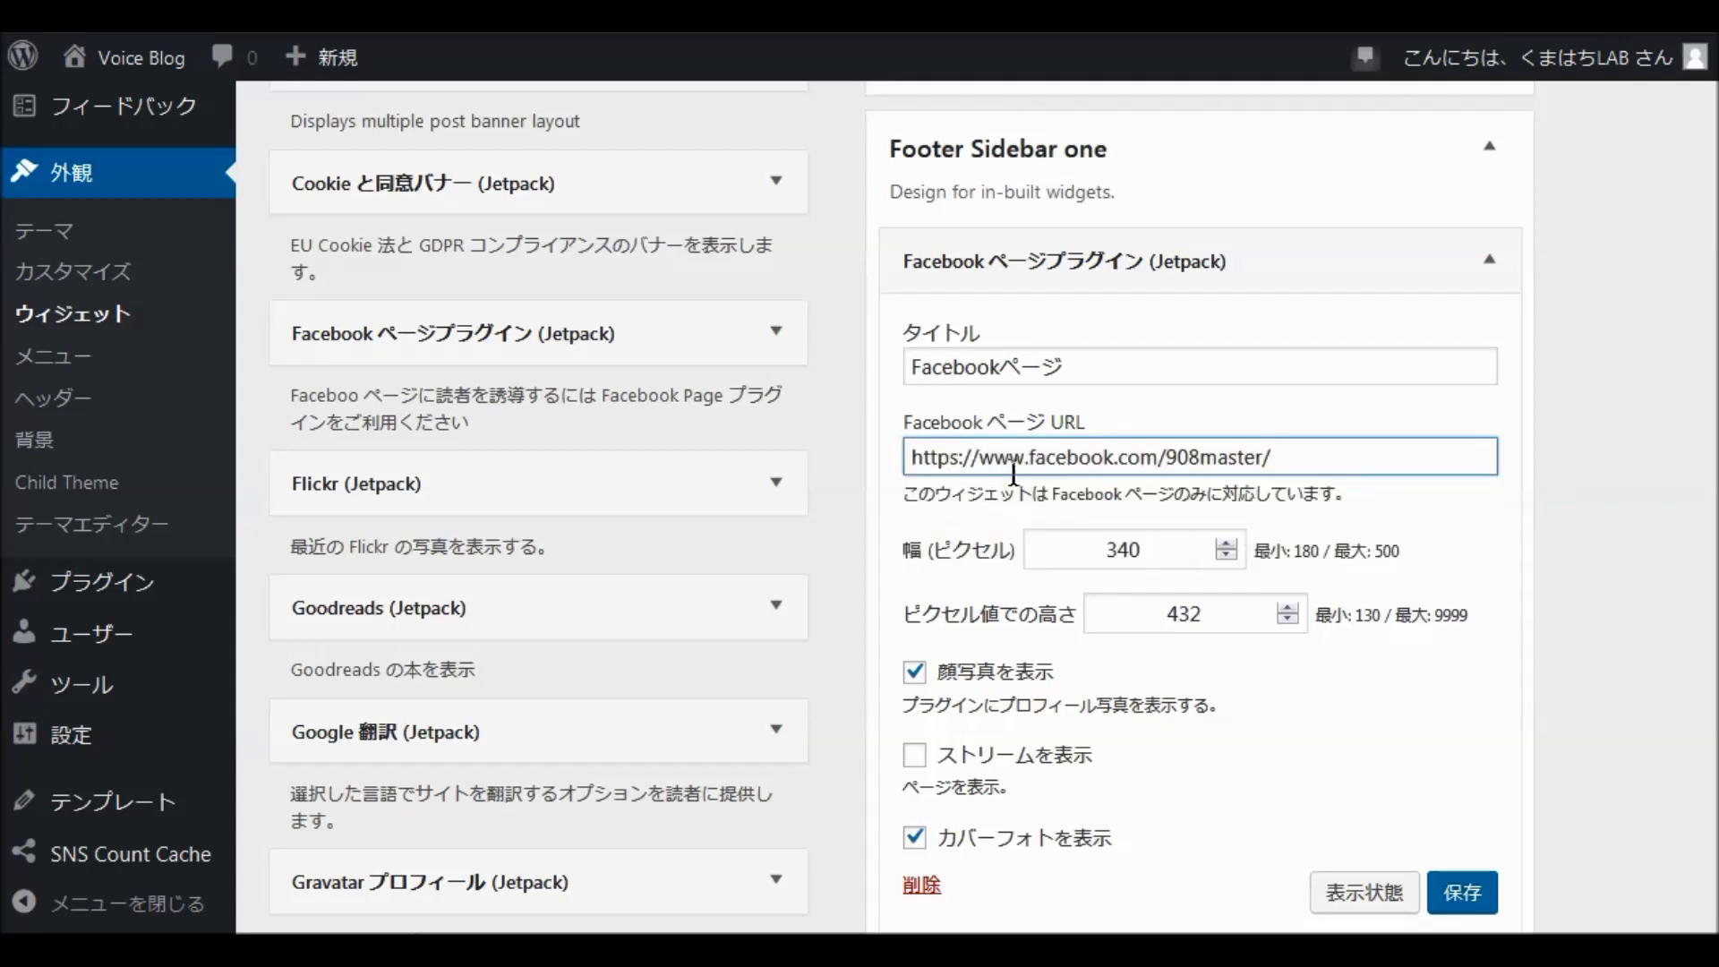
Set the Facebook widget's height to 600 pixels.
click(1230, 617)
drag(1229, 618, 1130, 621)
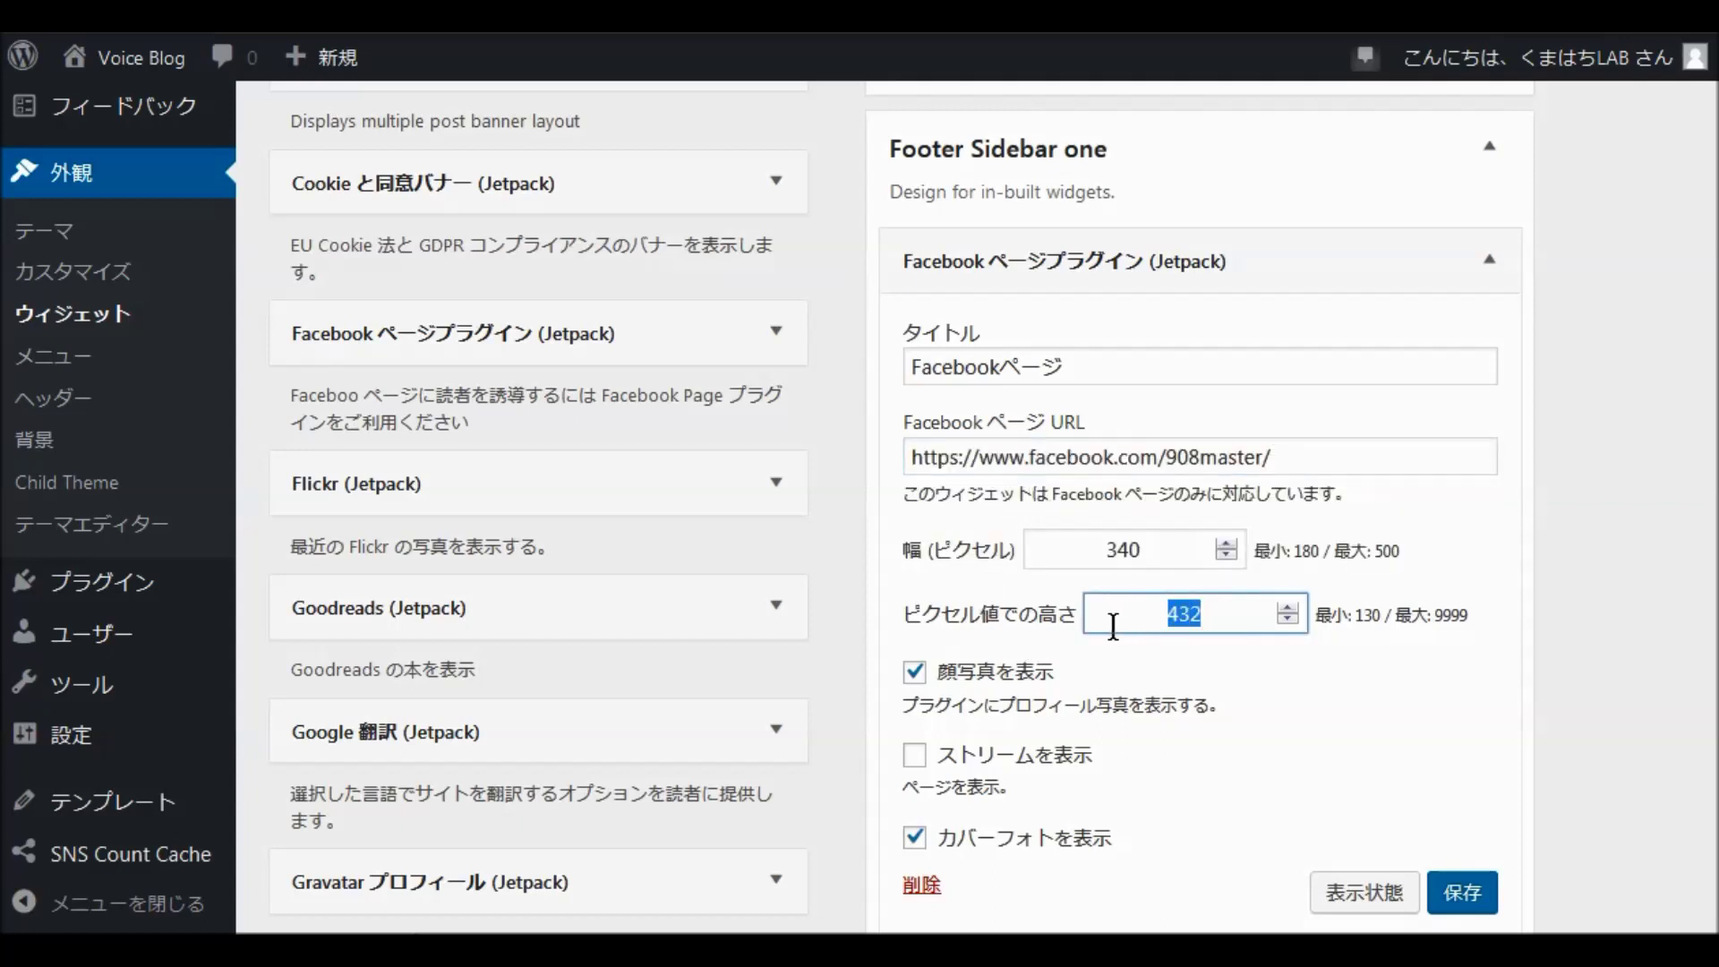
text(600)
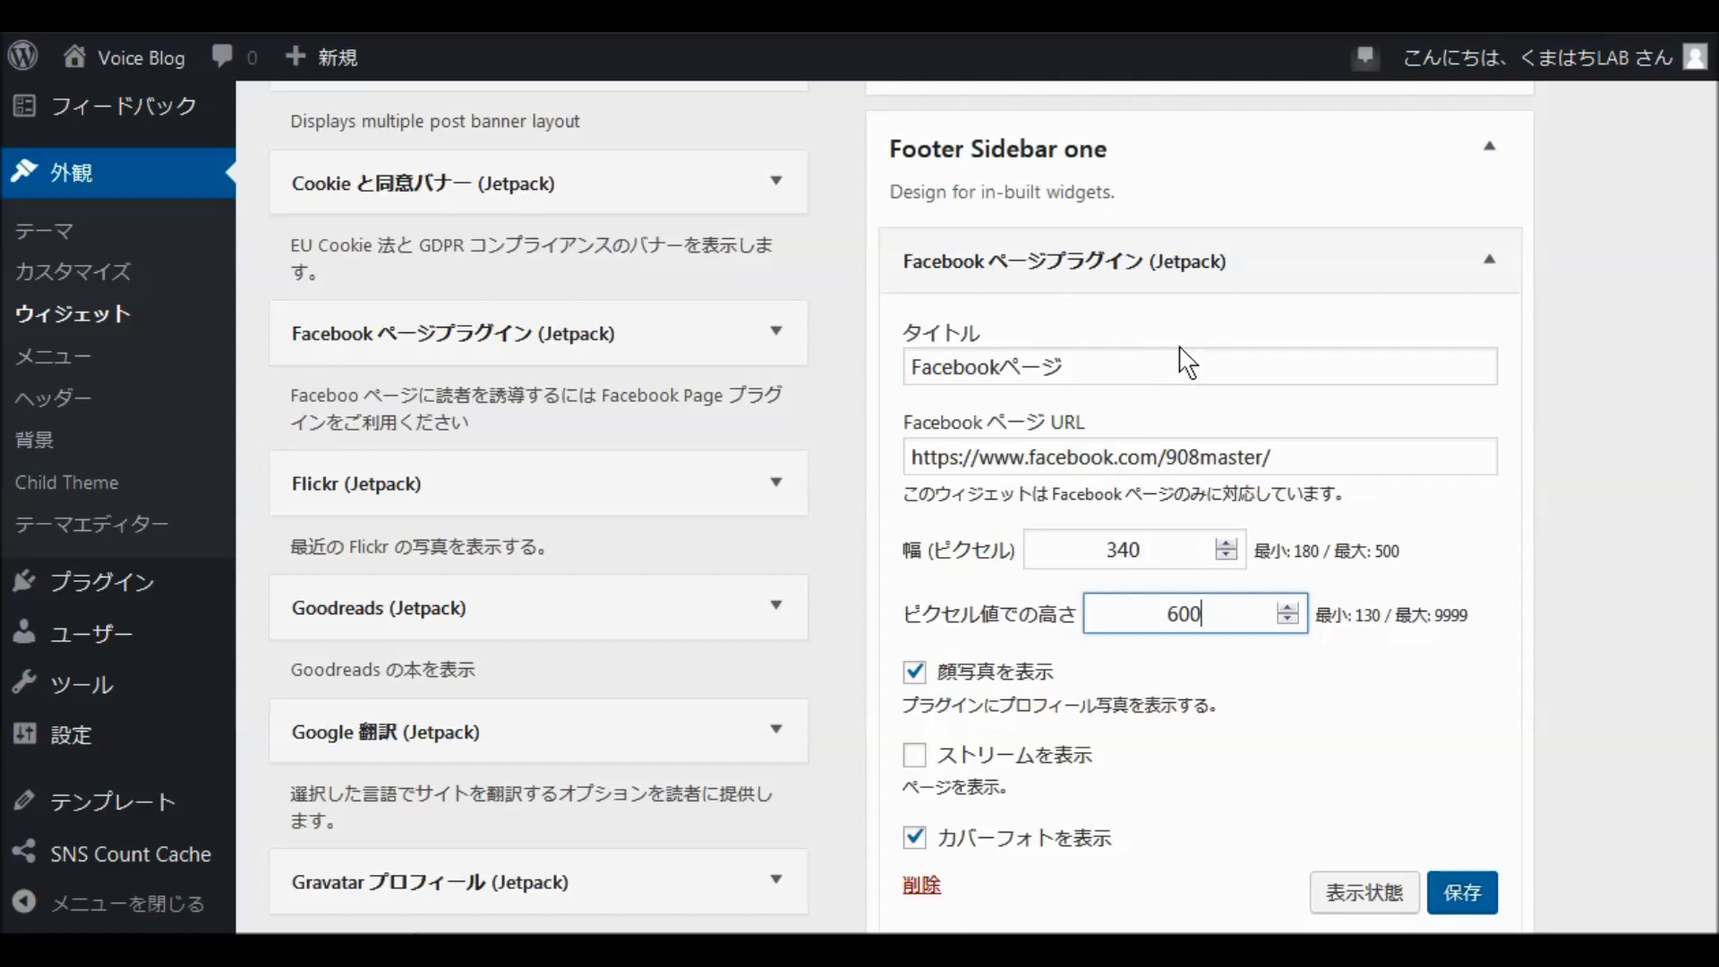
Enable the stream display and disable profile photos in the Facebook widget, save it and collapse its settings.
scroll(1110, 439, down, 3)
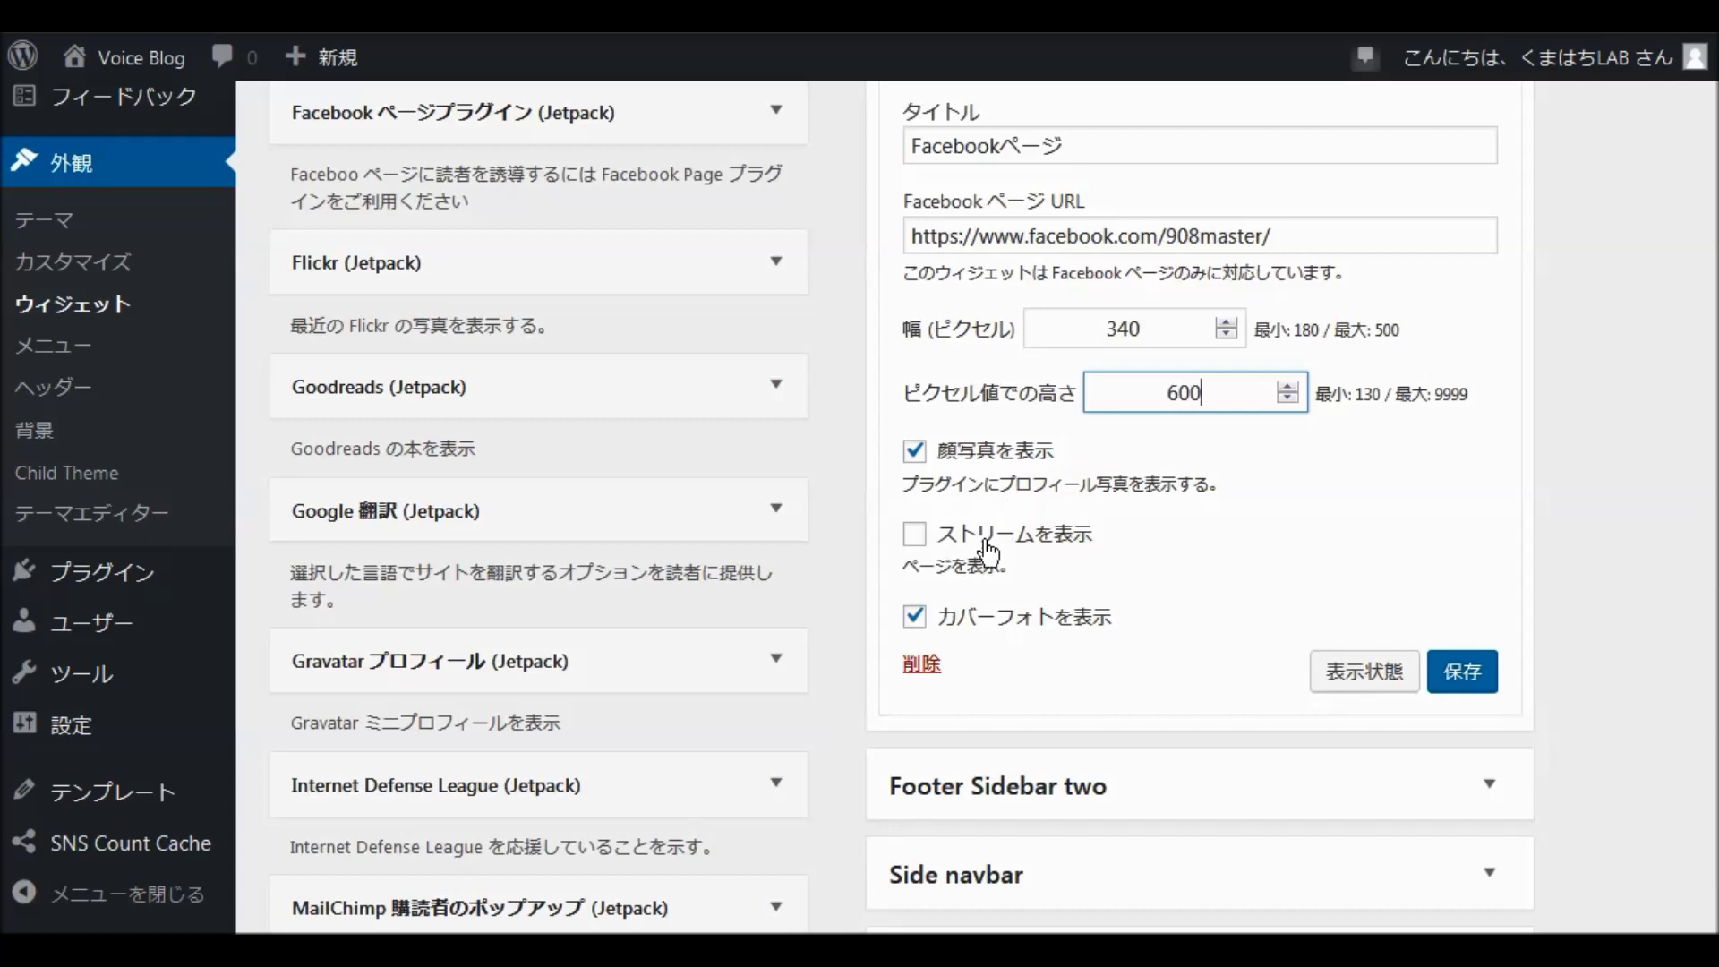
click(915, 537)
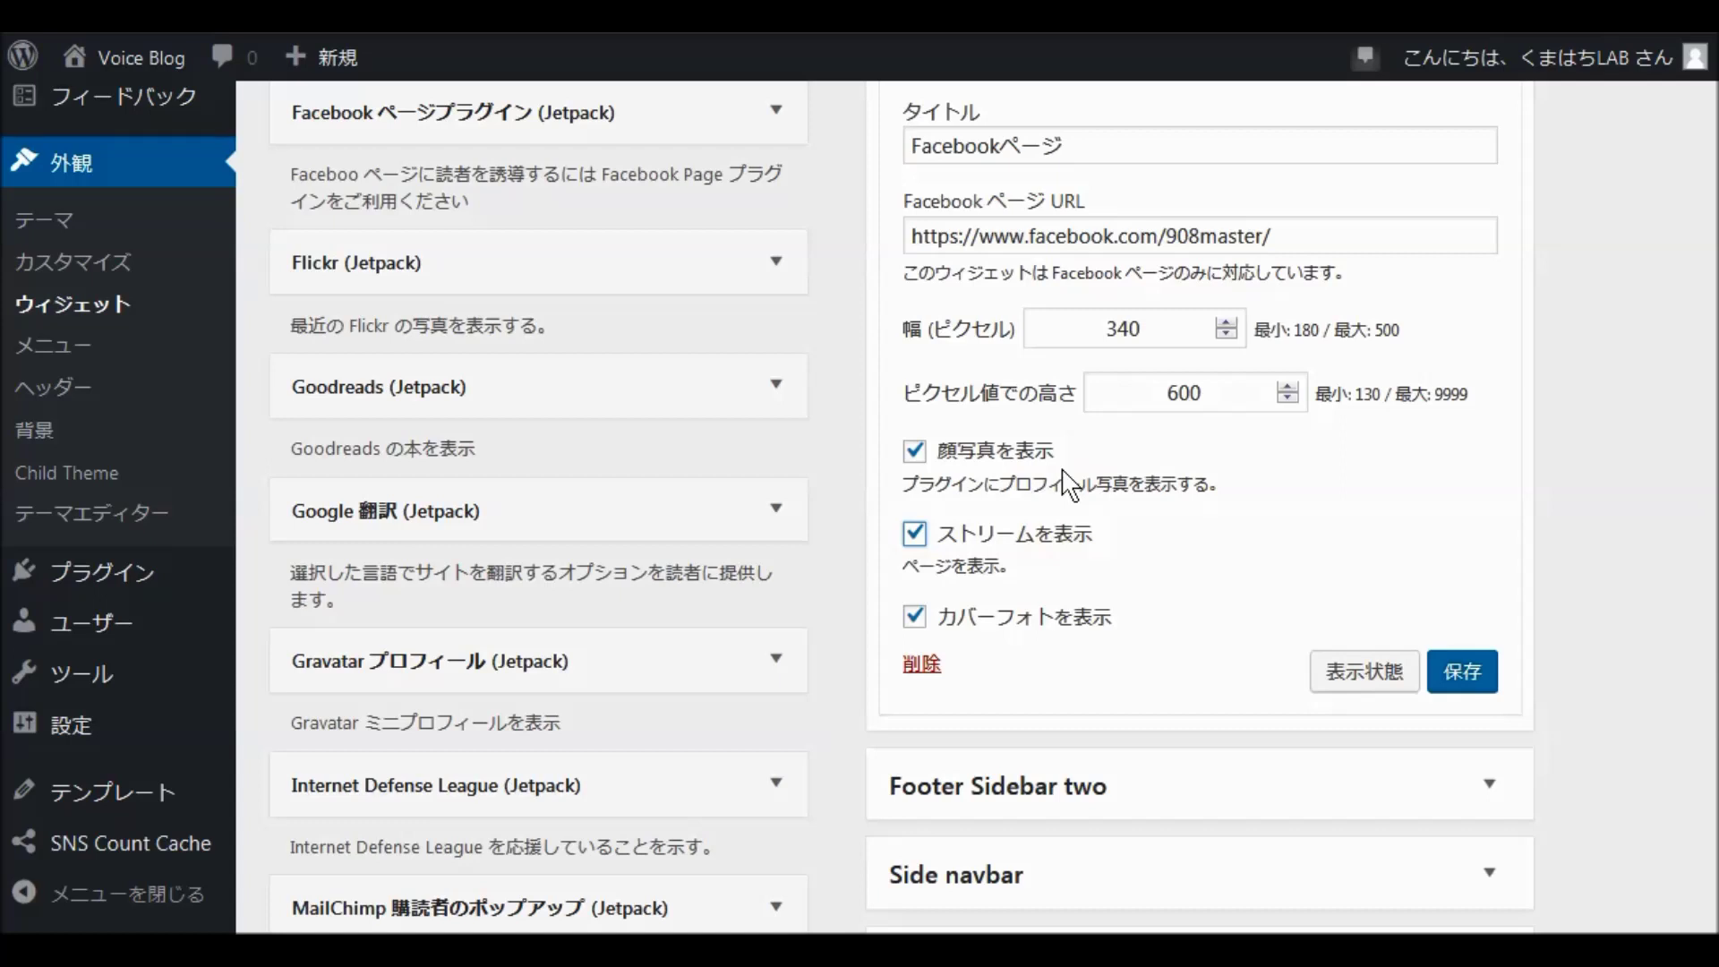
click(915, 452)
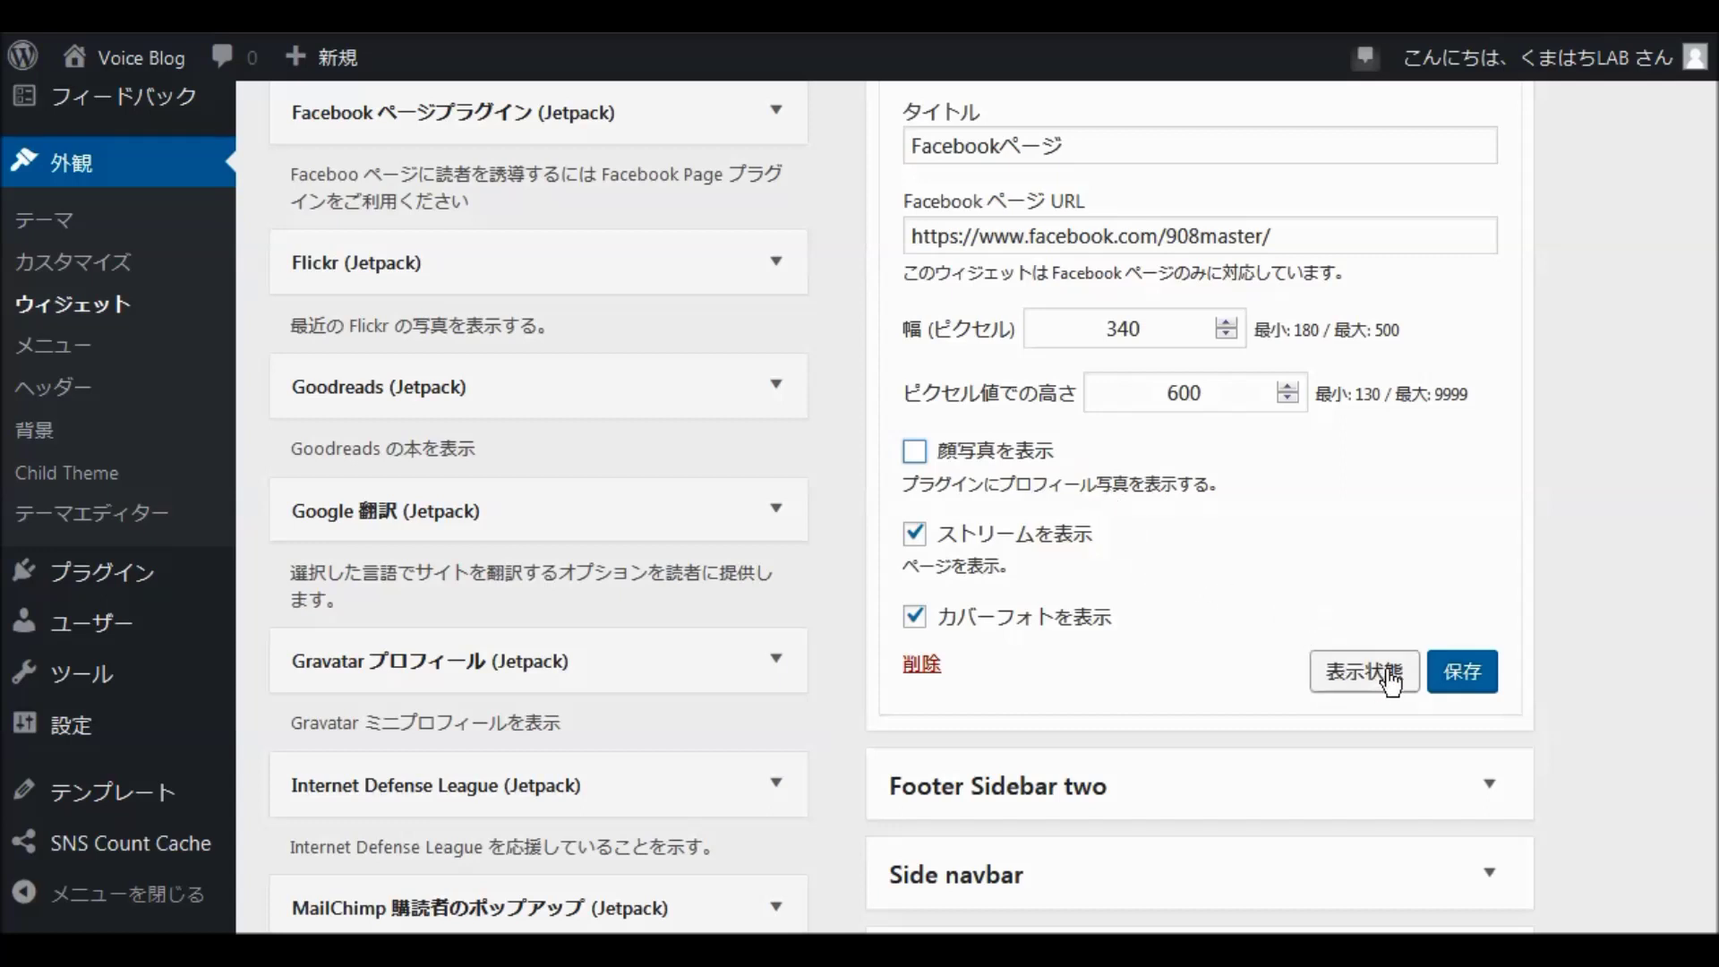
click(1468, 688)
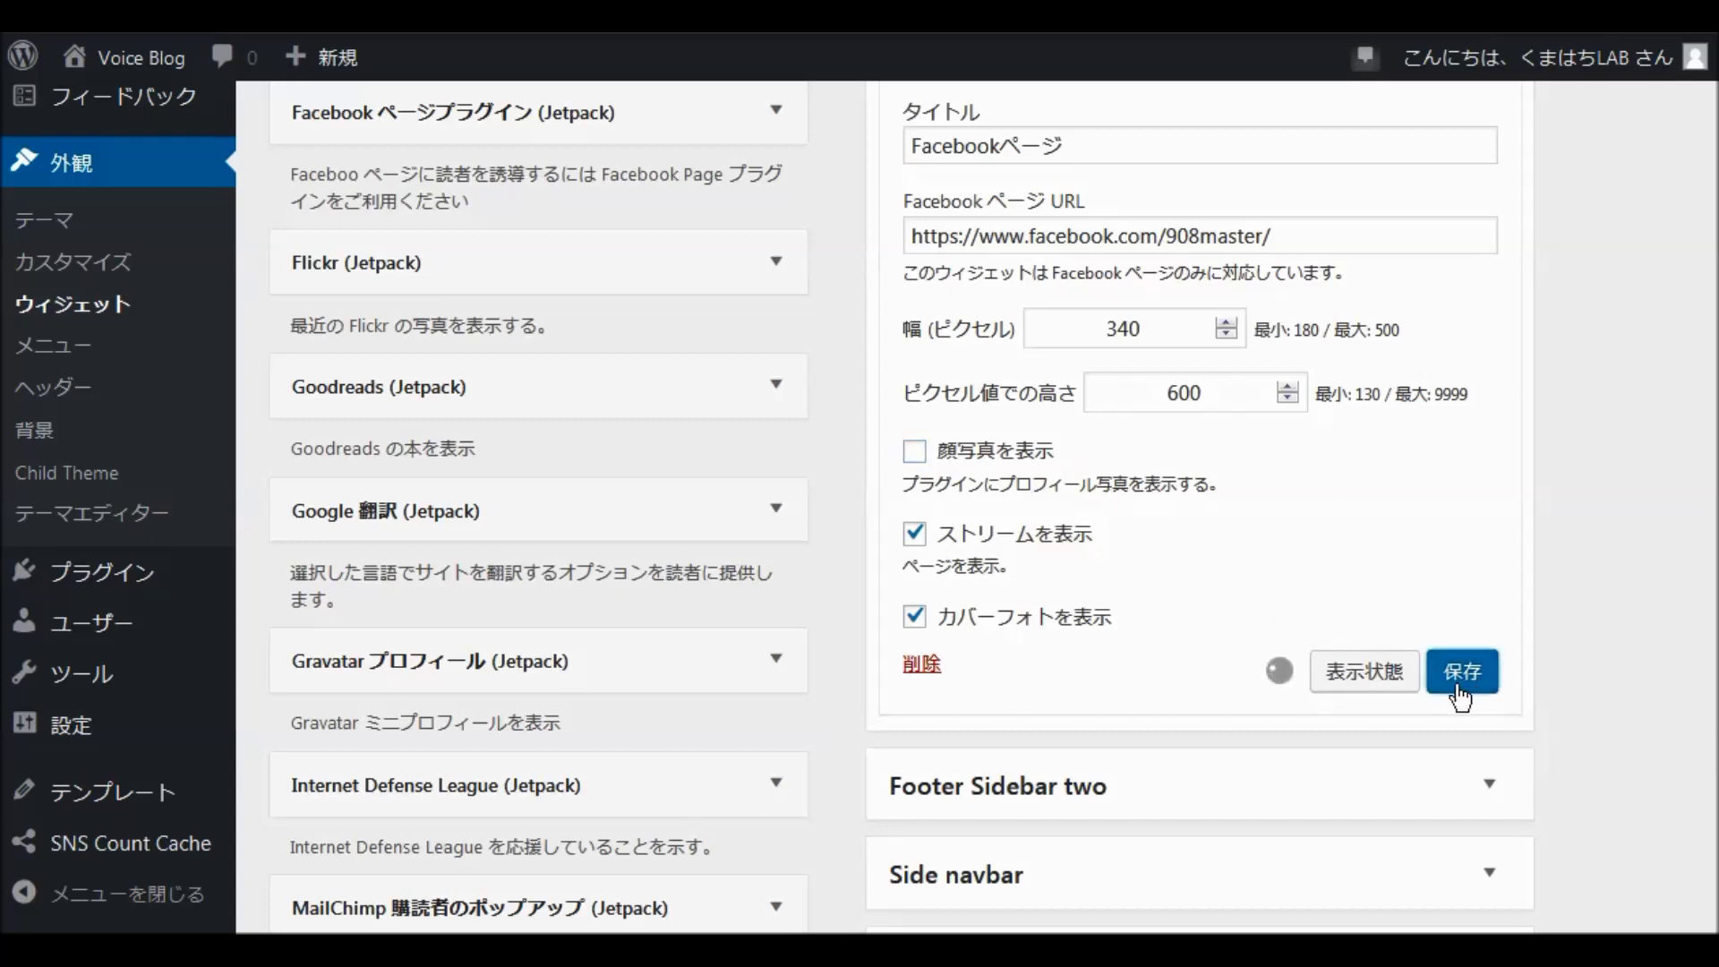
scroll(1200, 573, up, 5)
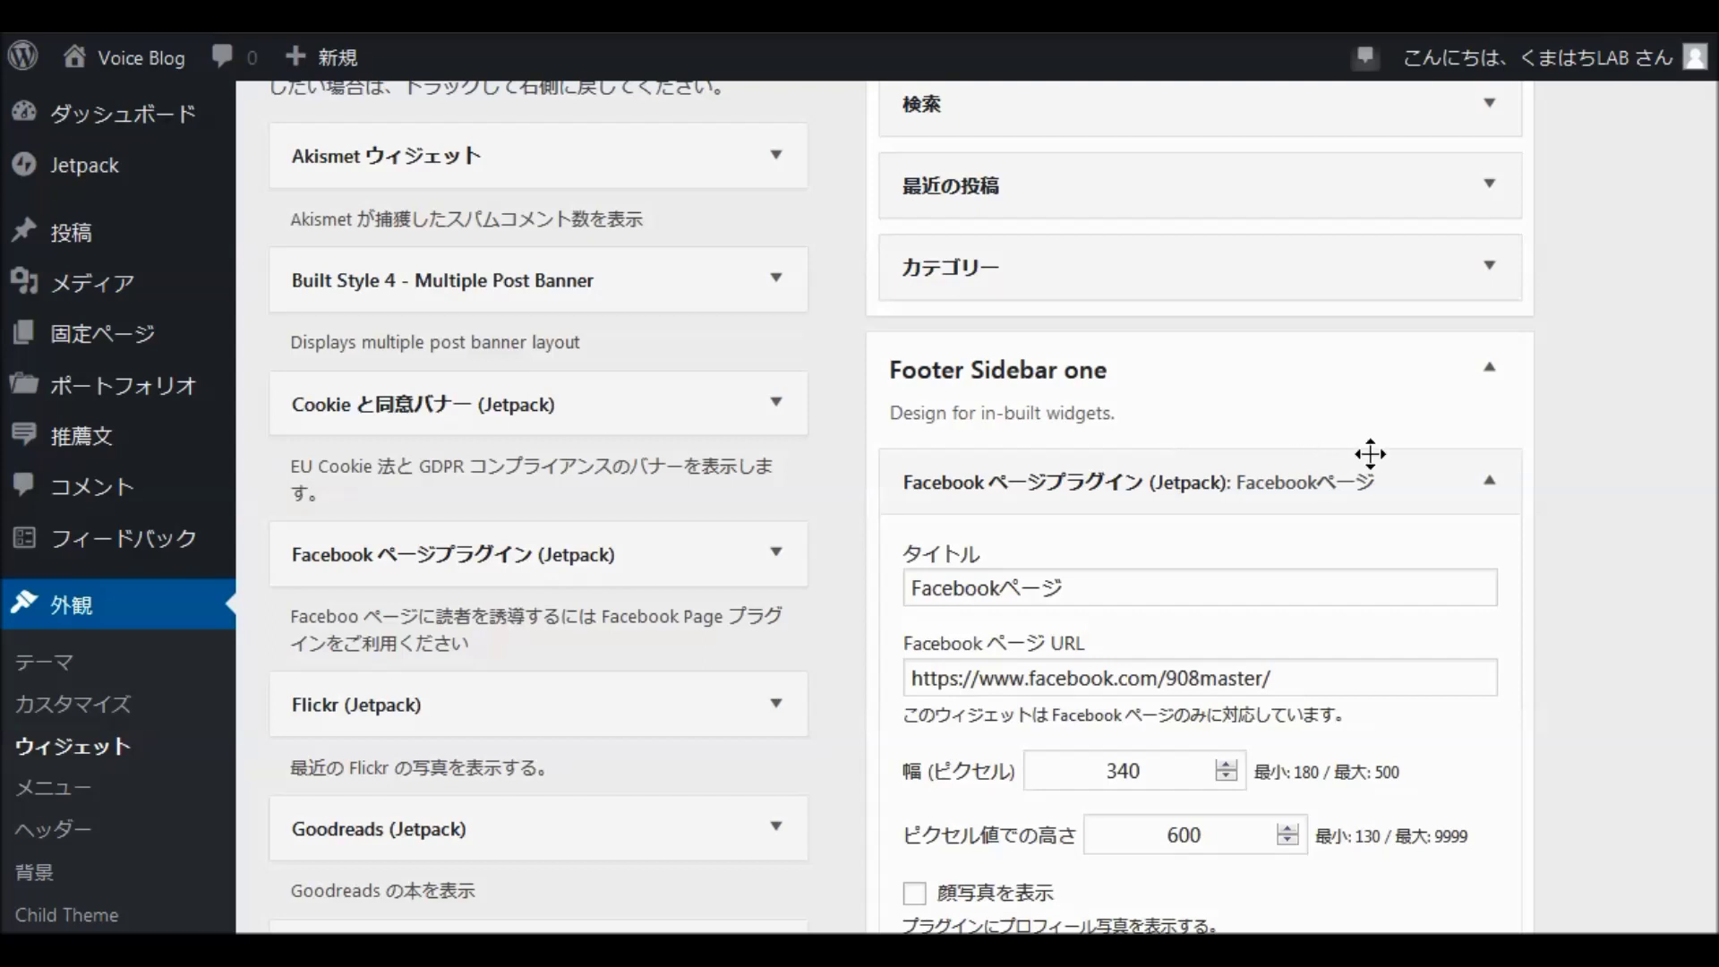
click(1493, 483)
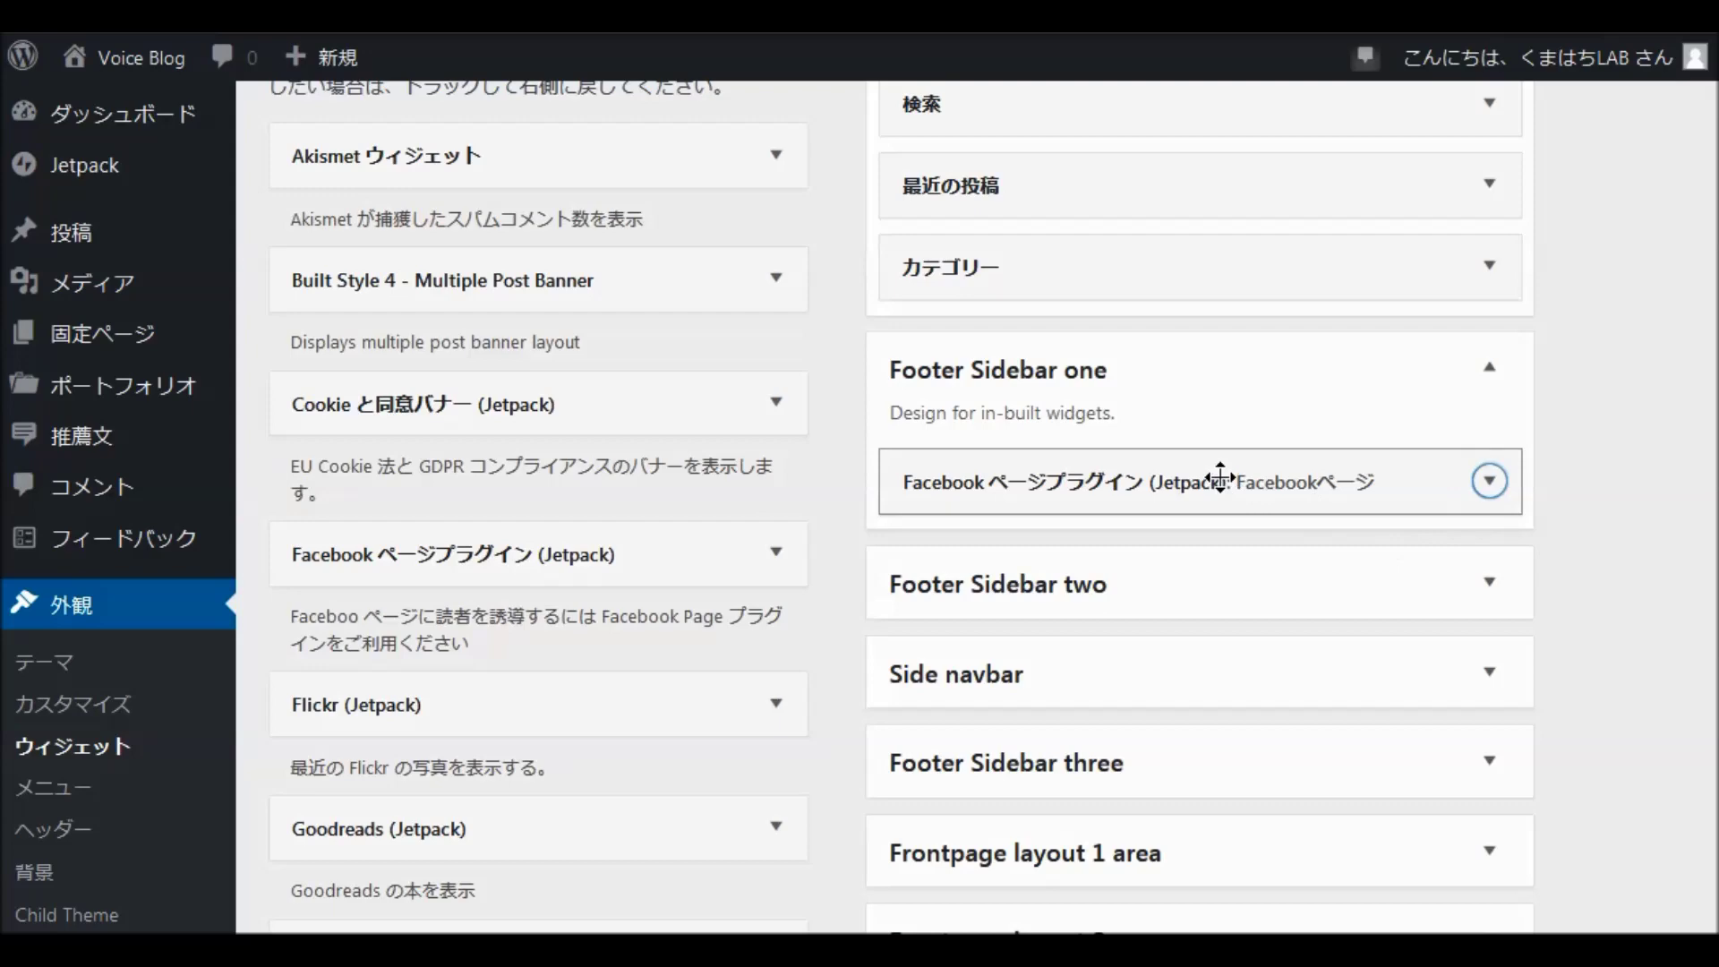
Add the Jetpack Twitter timeline widget to Footer Sidebar two.
scroll(1195, 470, down, 1)
scroll(1194, 470, down, 2)
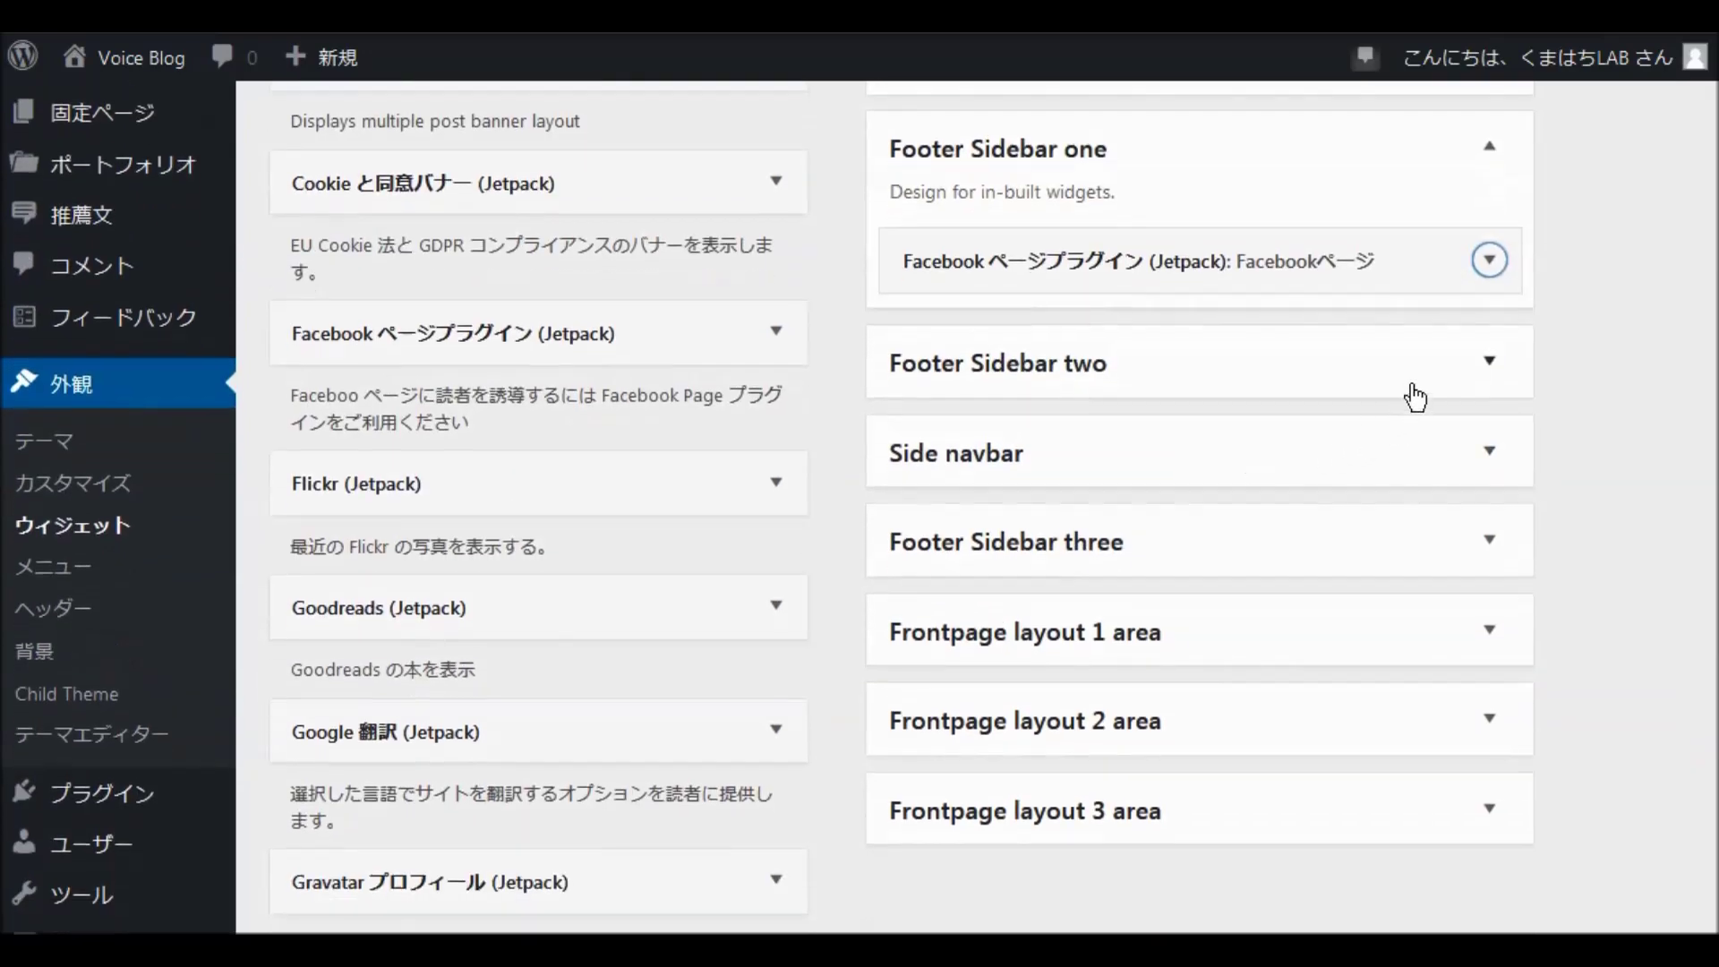
click(1493, 367)
scroll(1090, 528, down, 2)
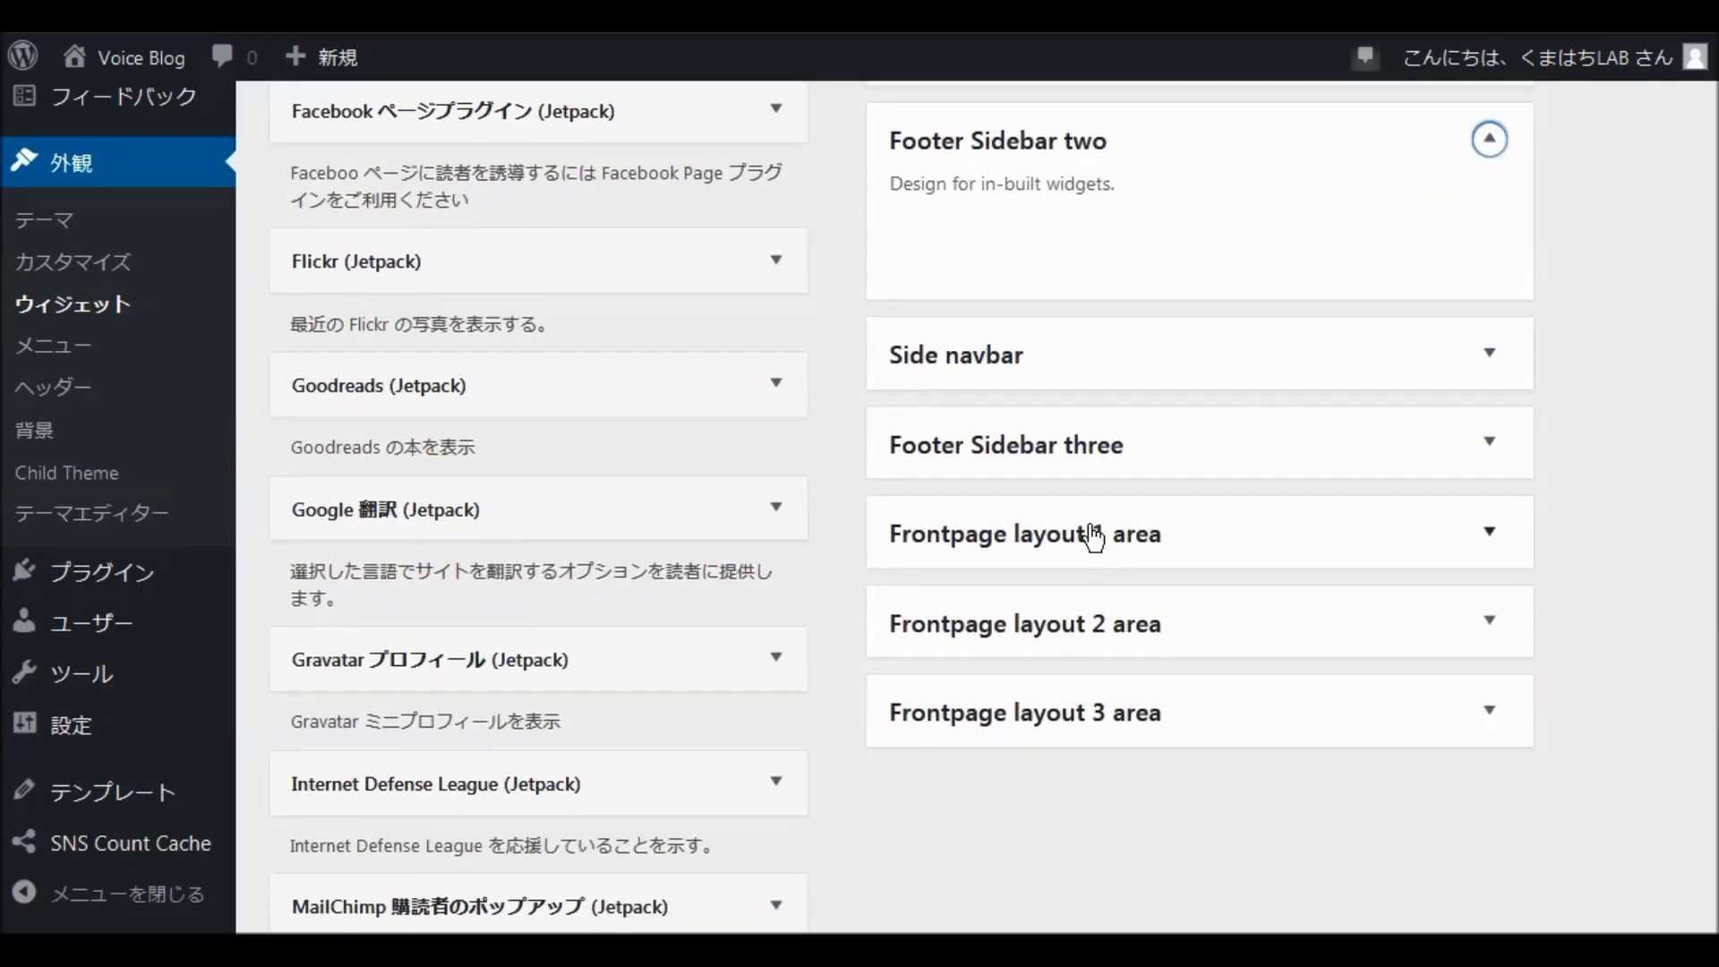
scroll(1093, 537, down, 7)
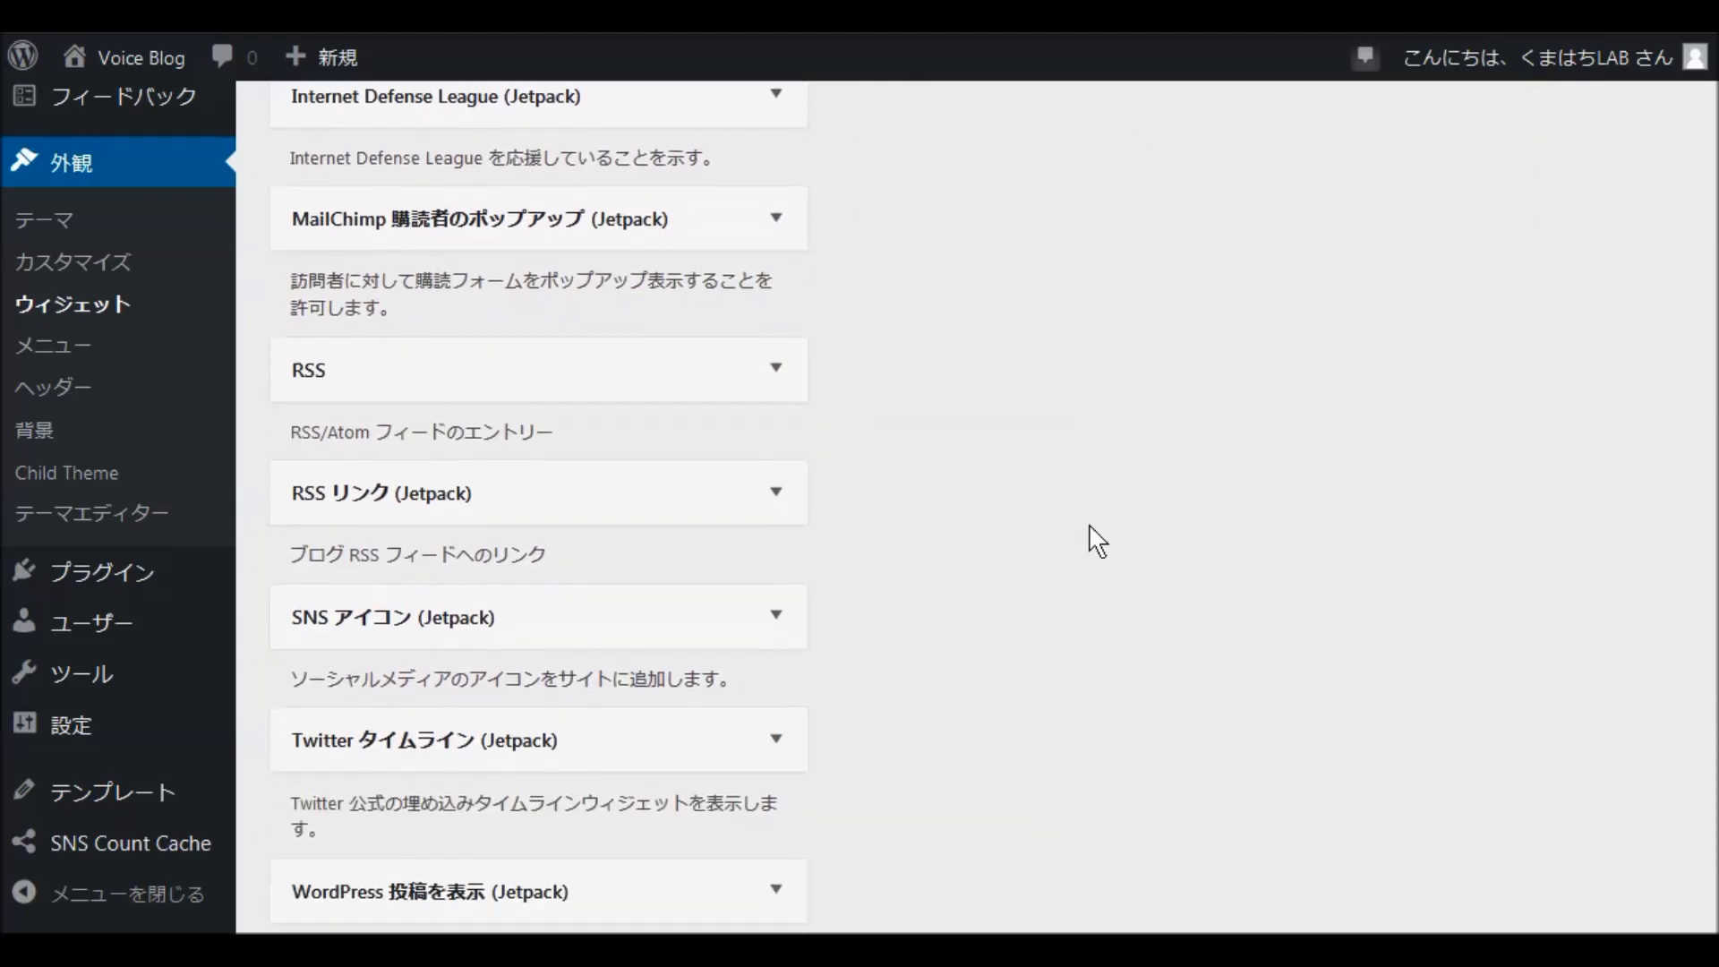
scroll(1083, 545, down, 2)
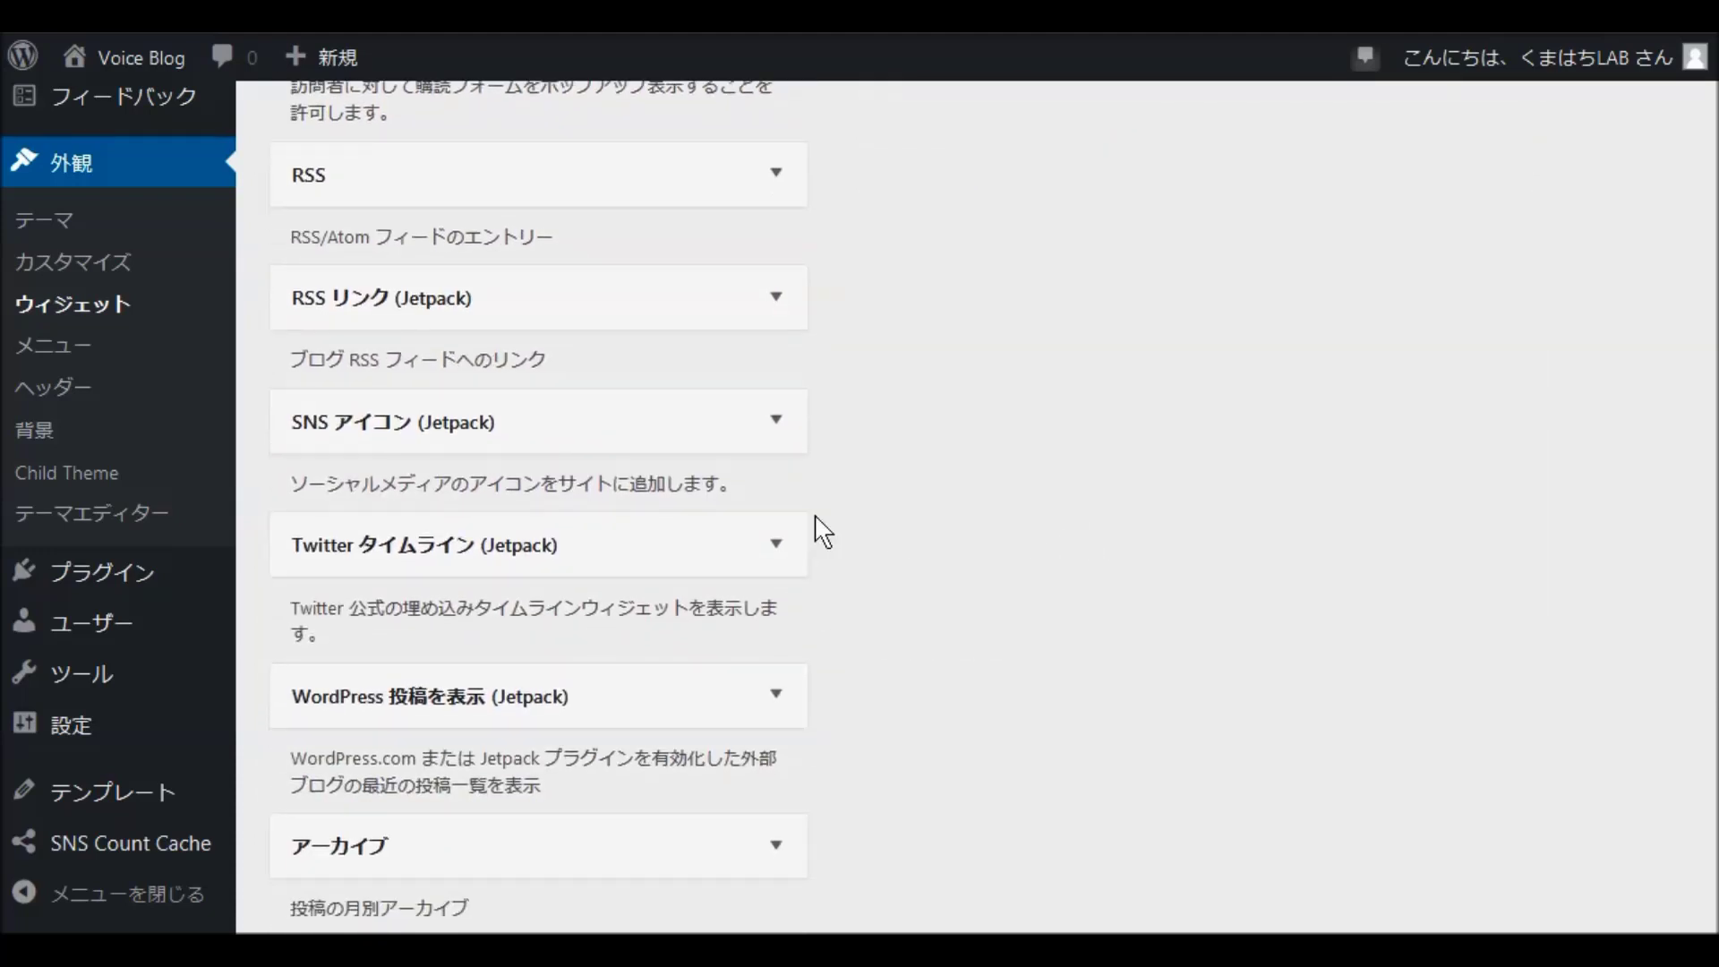
scroll(922, 537, down, 2)
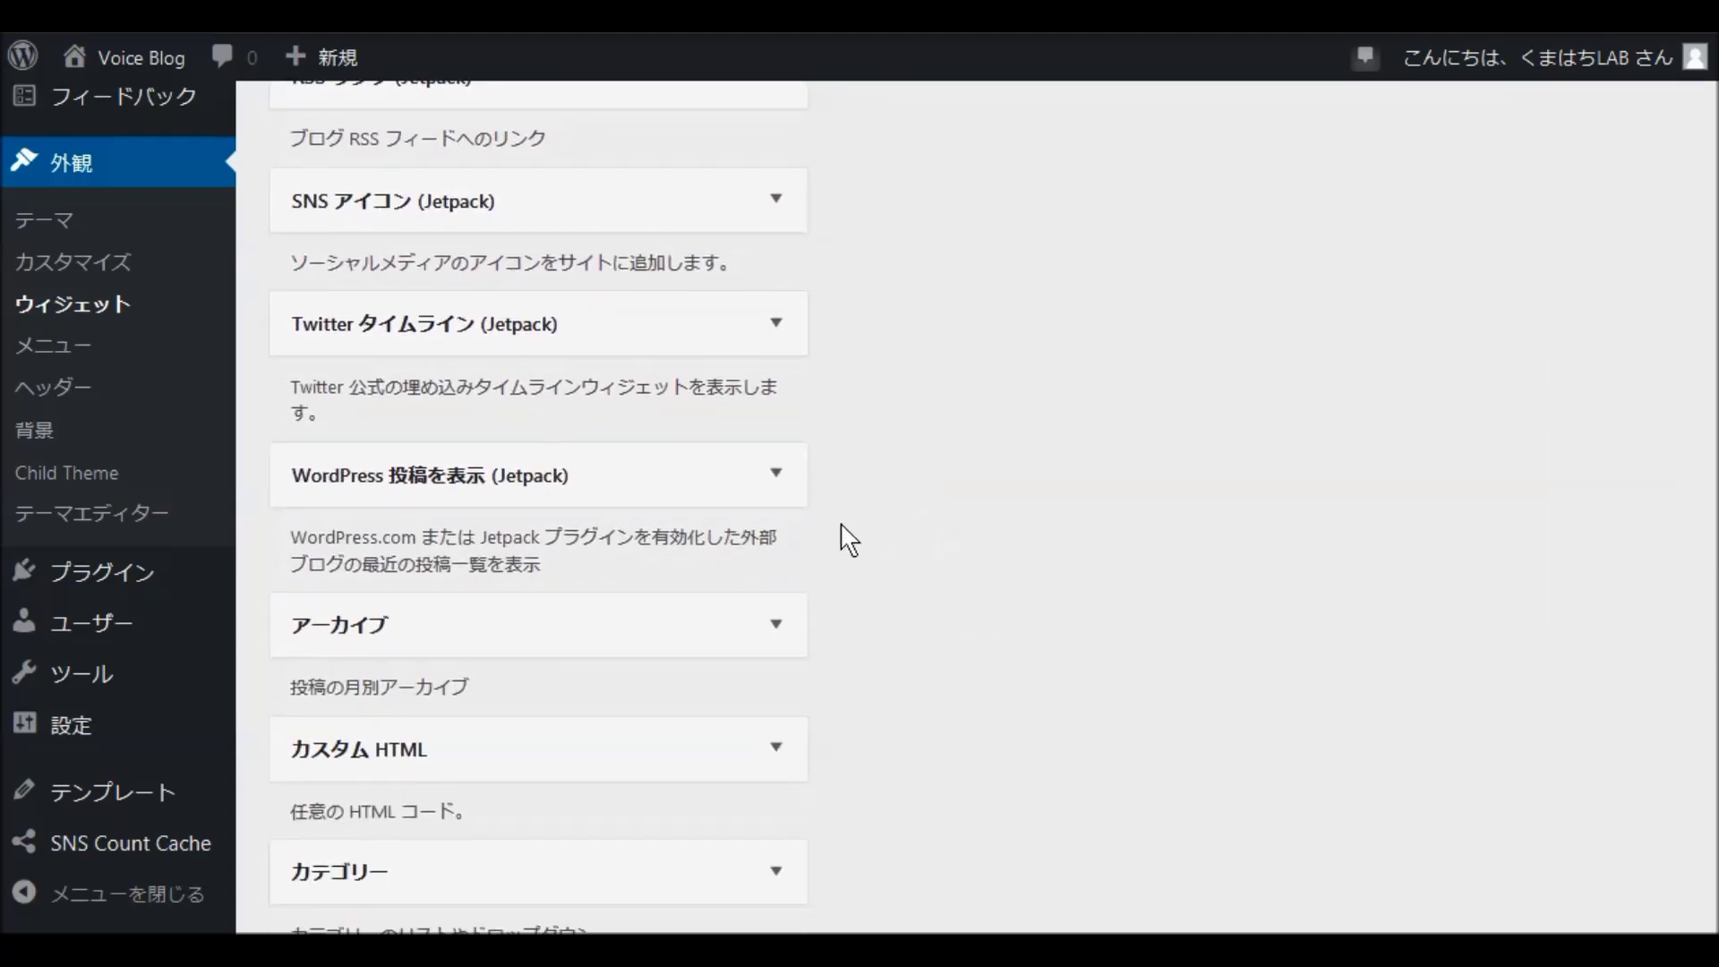
click(775, 322)
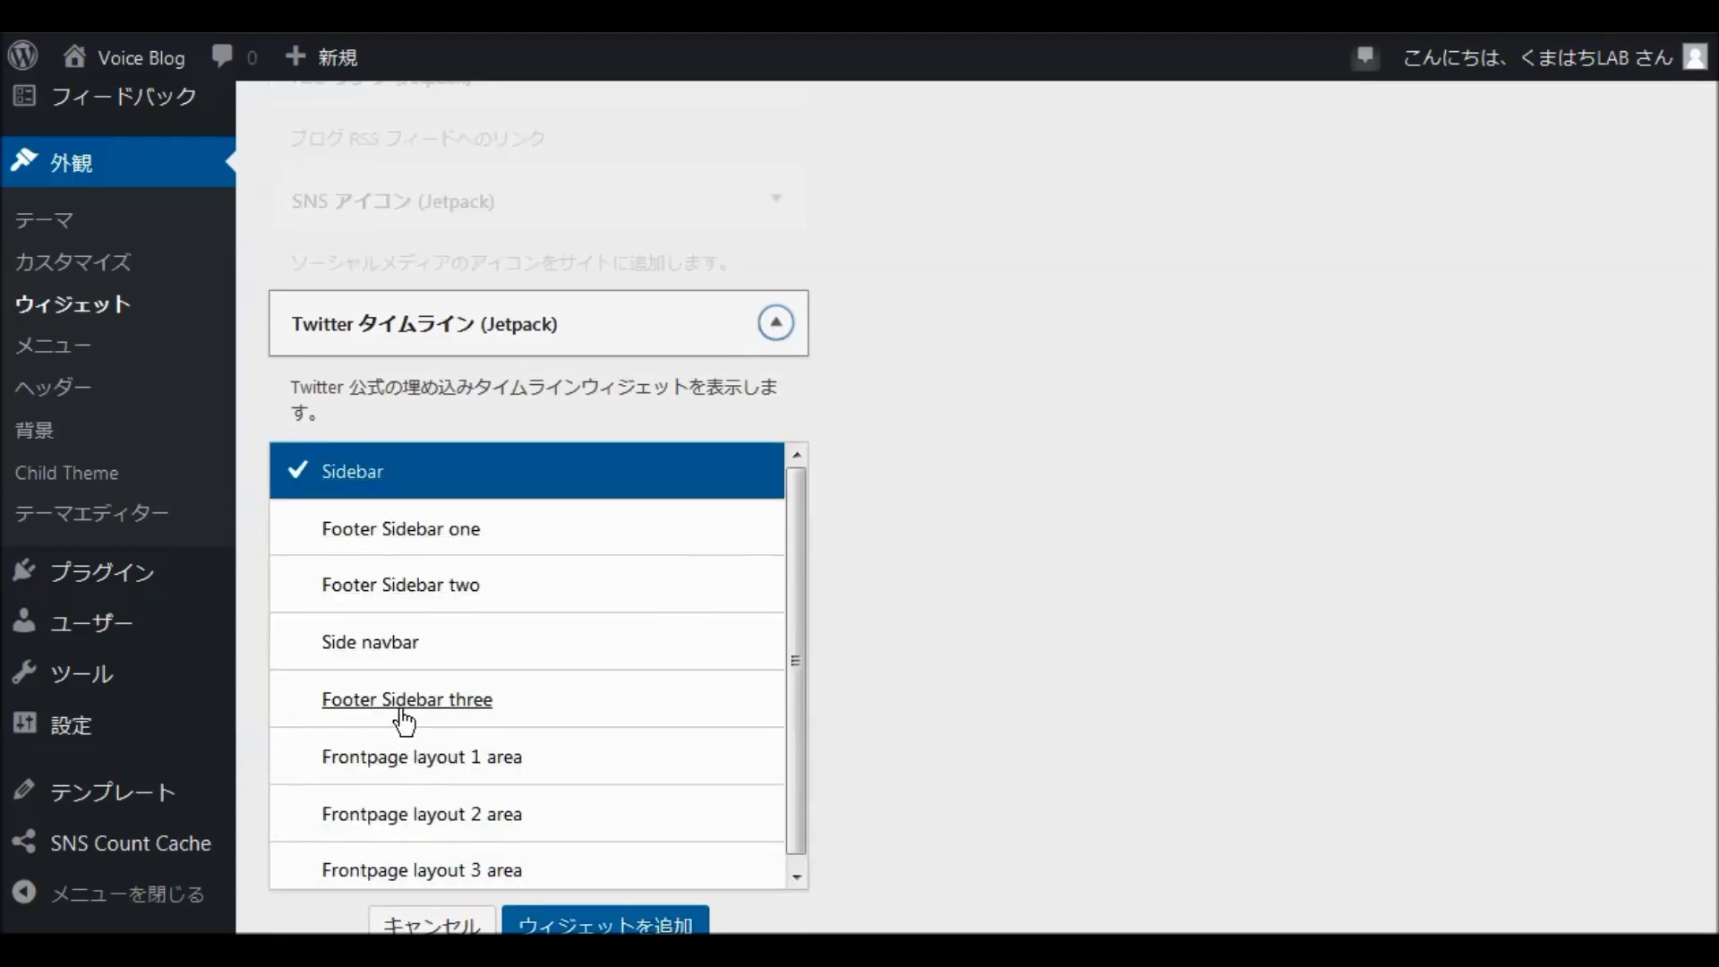
click(422, 589)
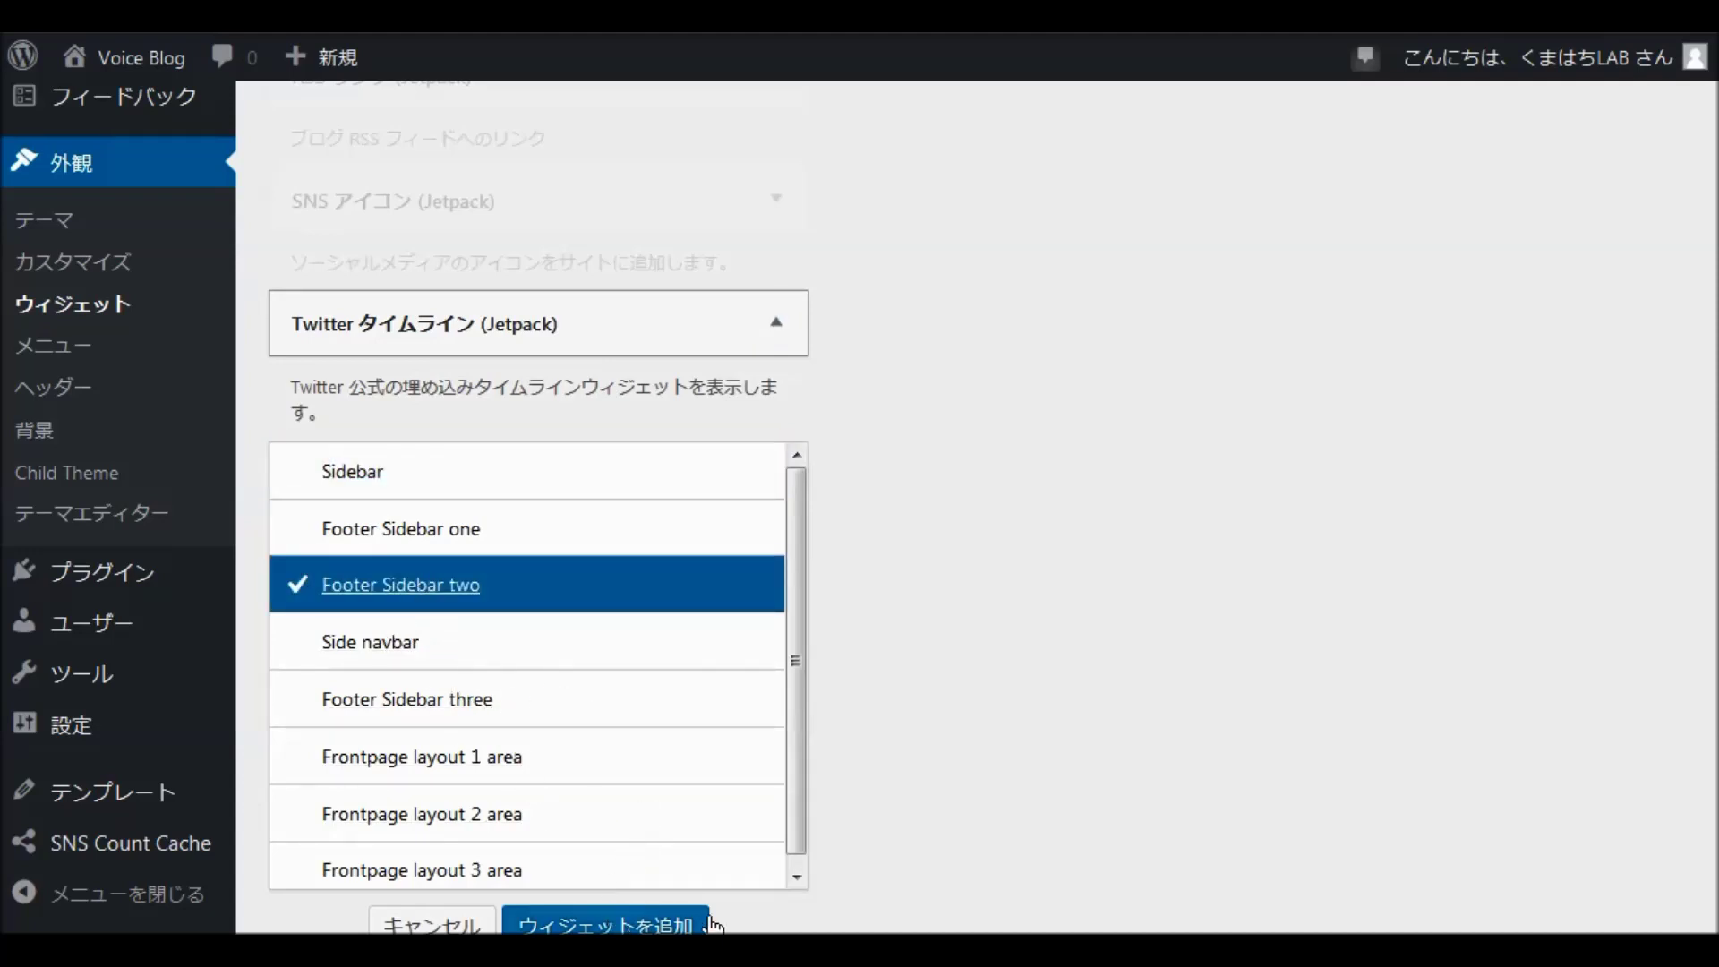
scroll(887, 815, down, 3)
click(601, 715)
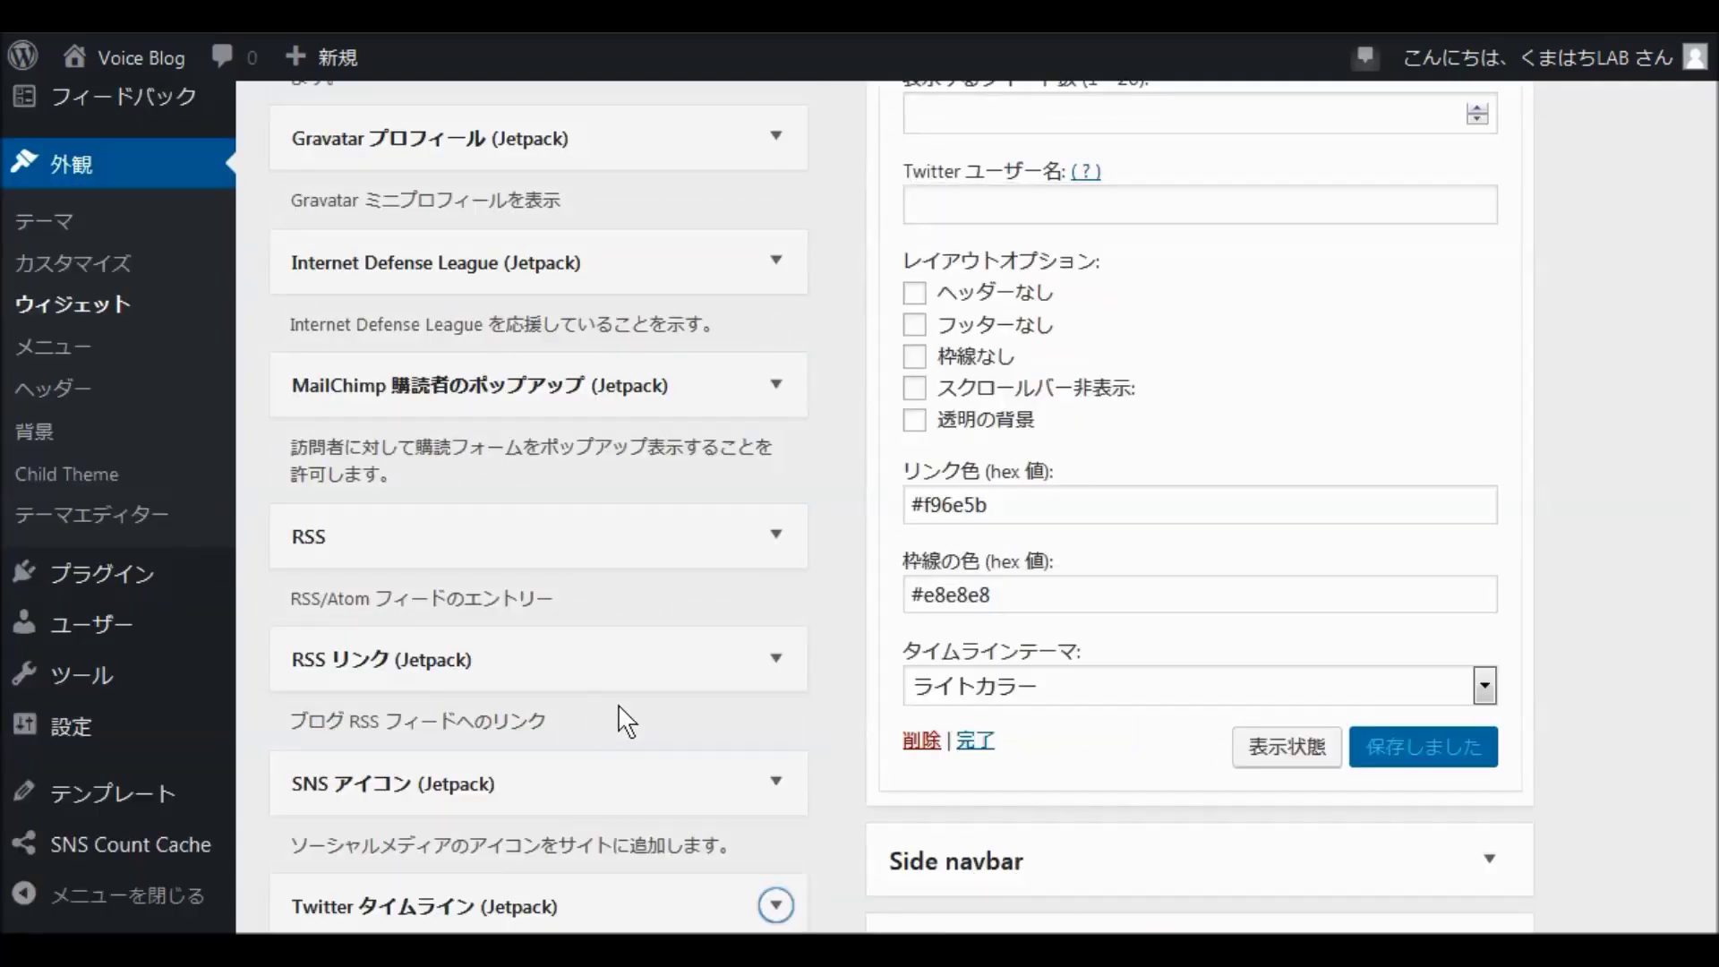
Set the Twitter timeline widget's height to 600 px.
scroll(785, 600, up, 7)
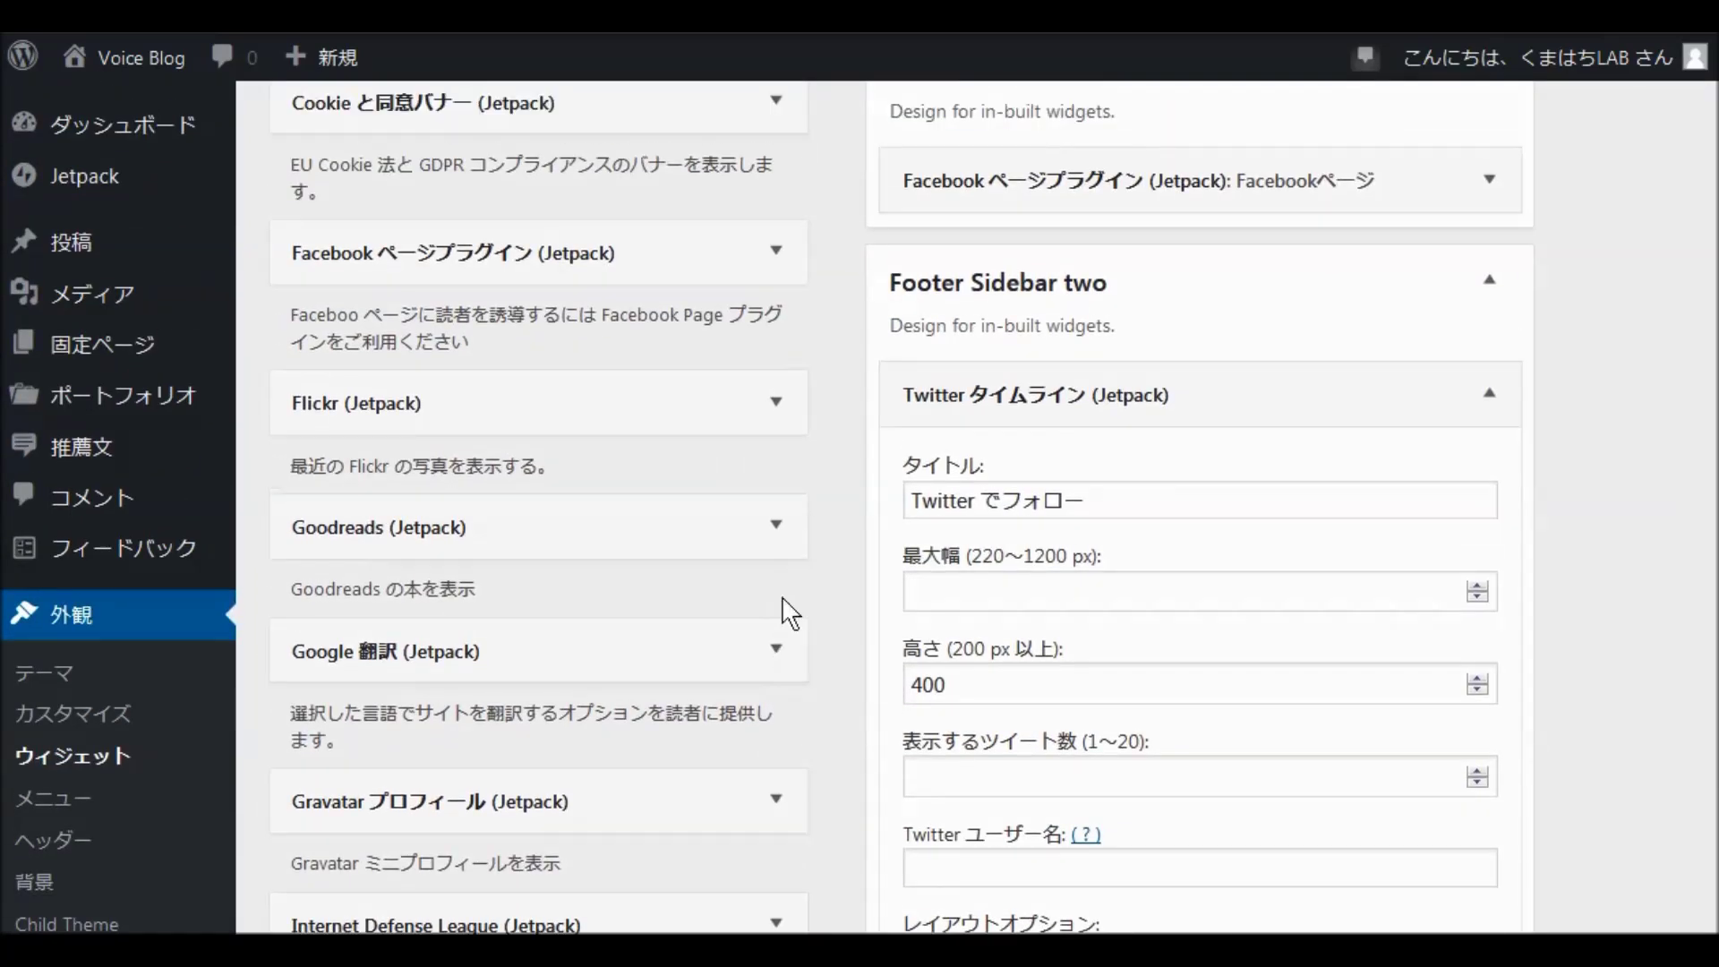
scroll(785, 613, down, 3)
drag(957, 463, 833, 472)
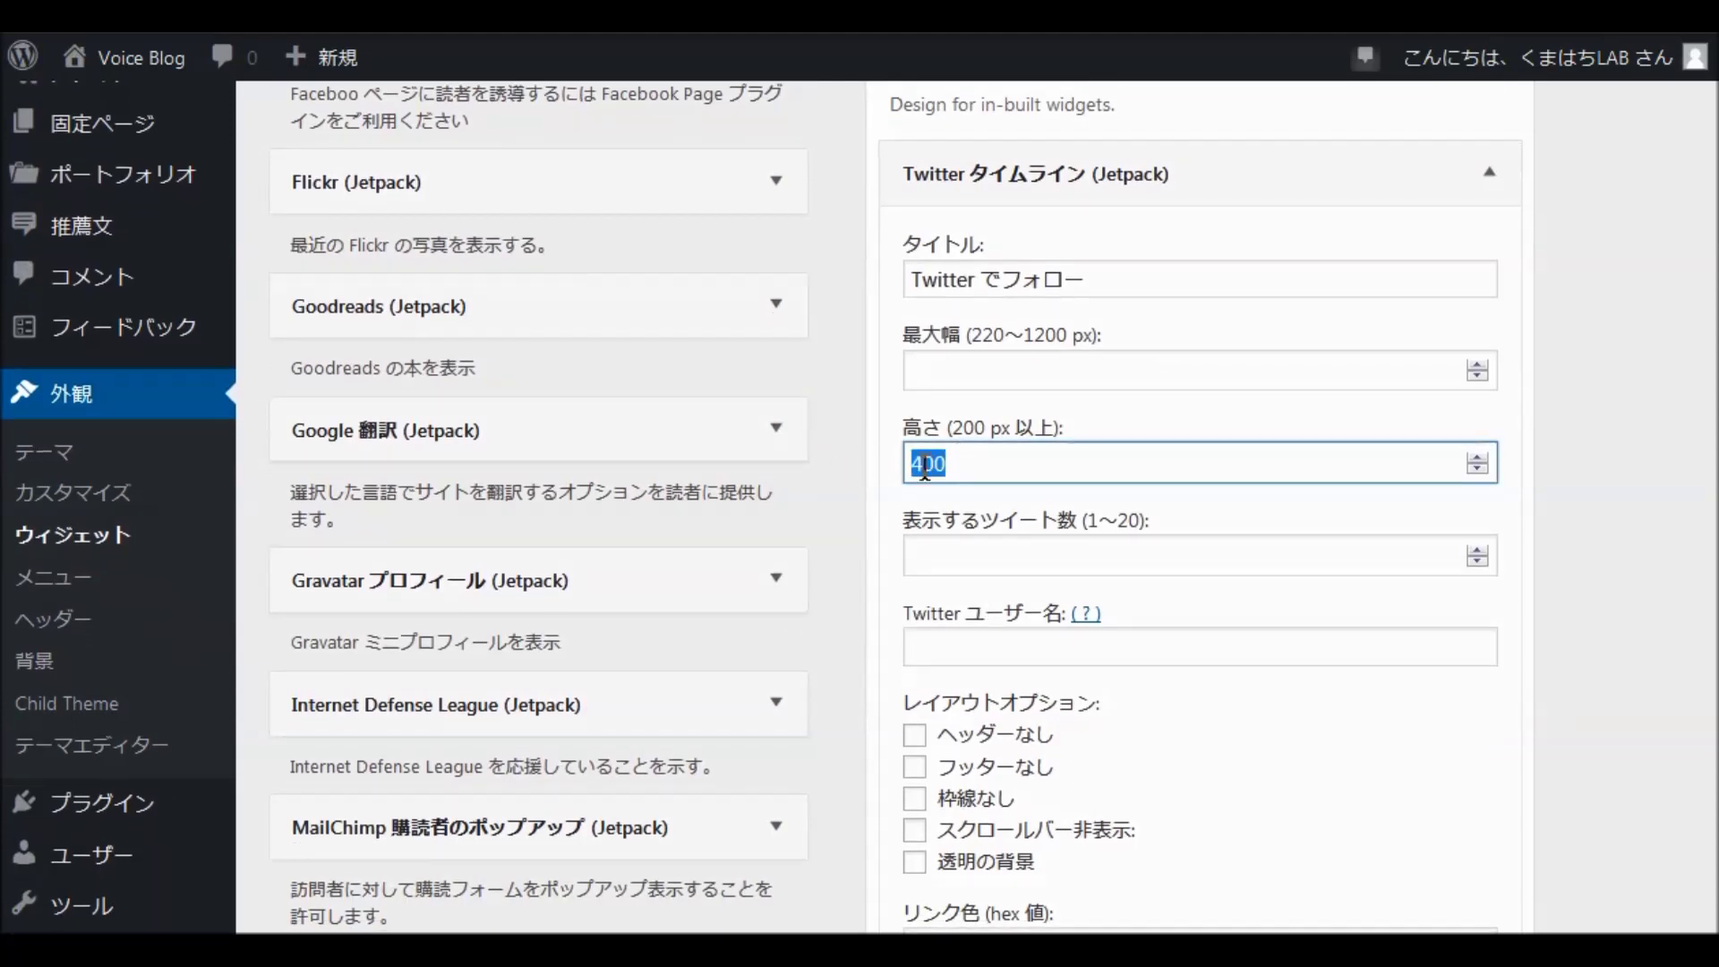
text(600)
Enter the account's Twitter username in the timeline widget, save it and collapse its settings.
scroll(1163, 519, down, 3)
click(933, 436)
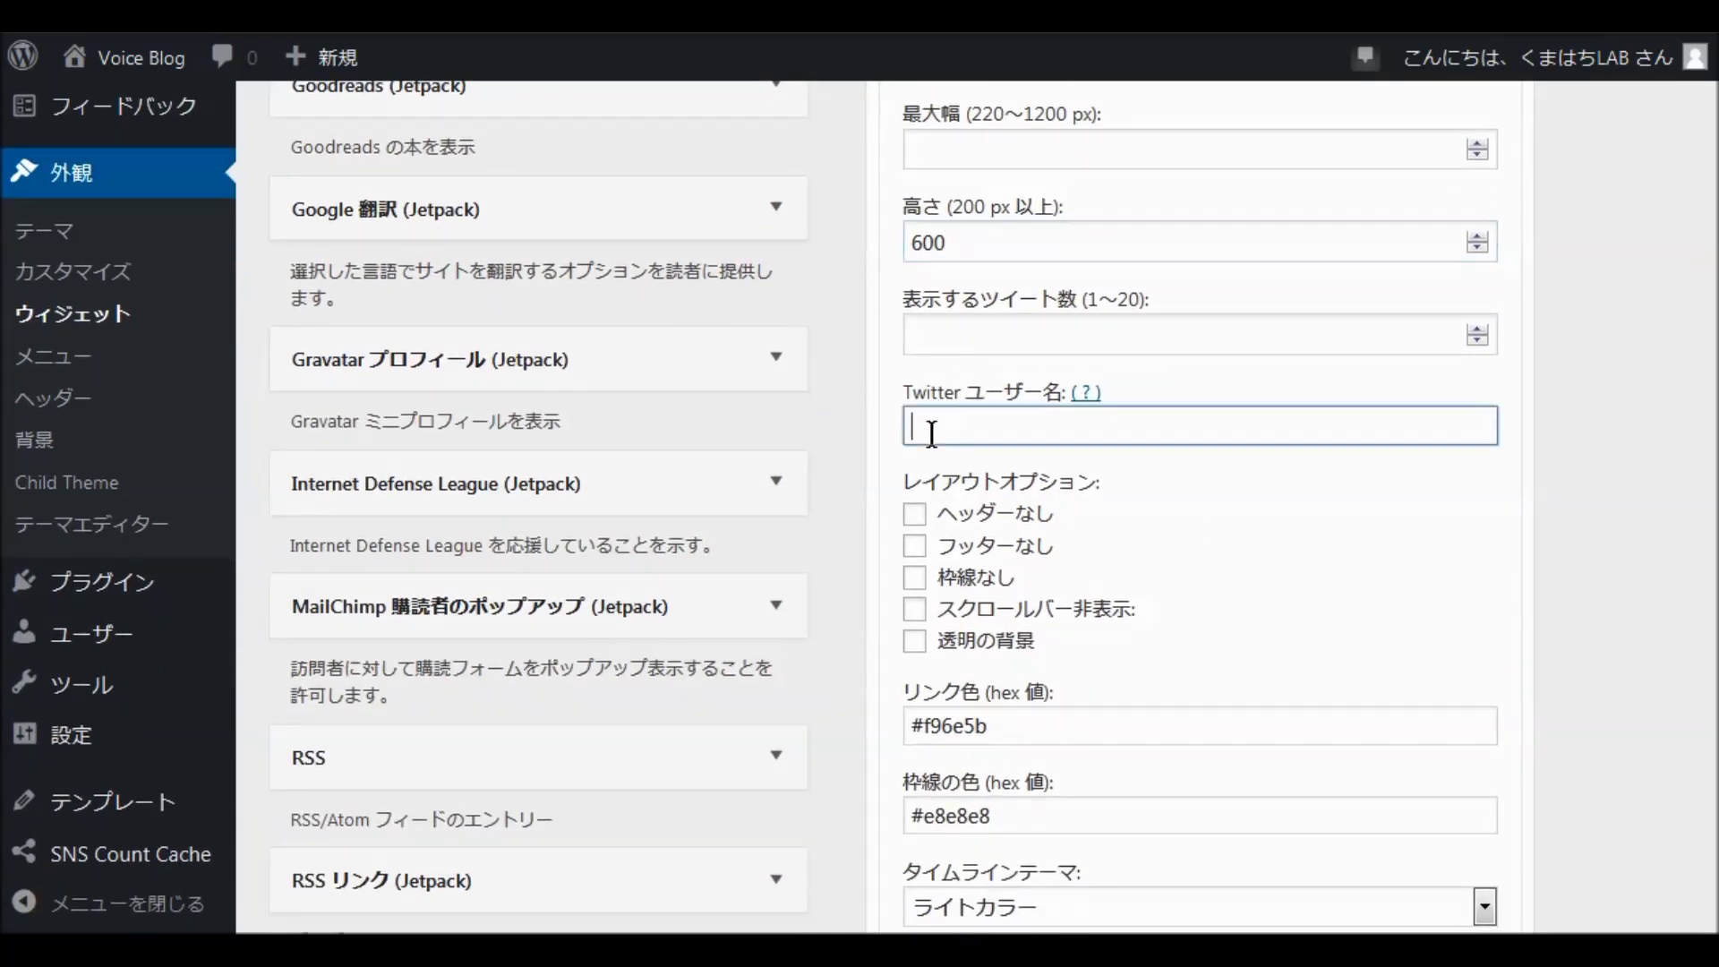
click(938, 461)
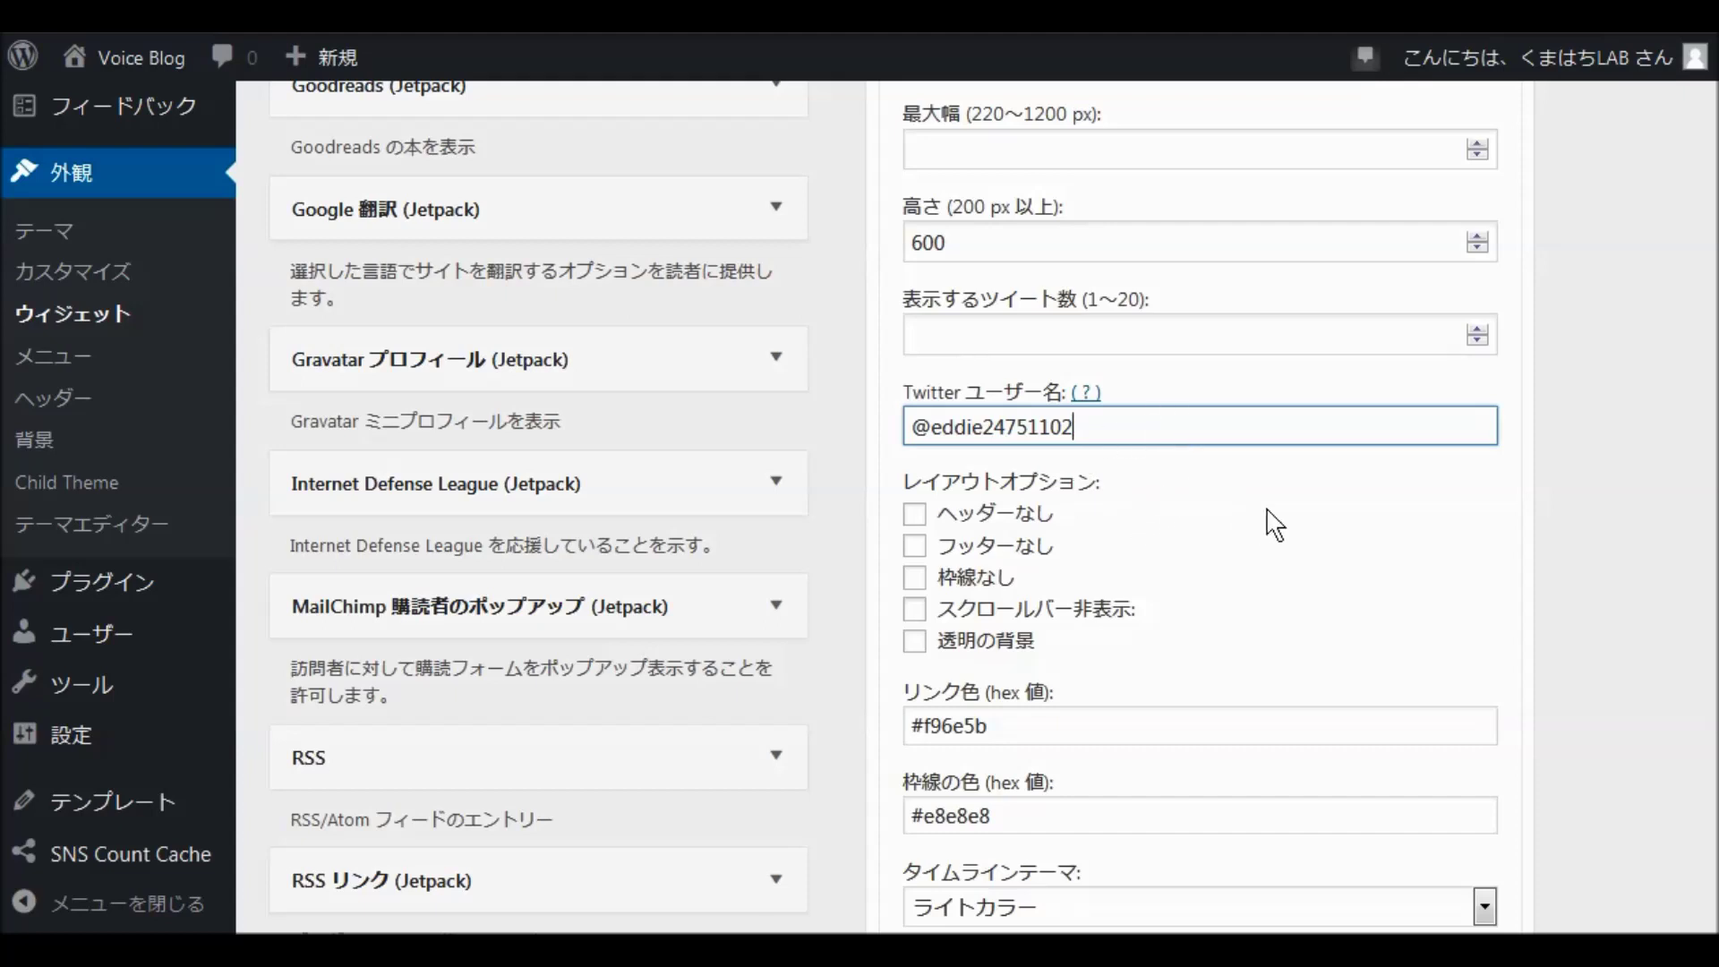
scroll(1272, 522, down, 3)
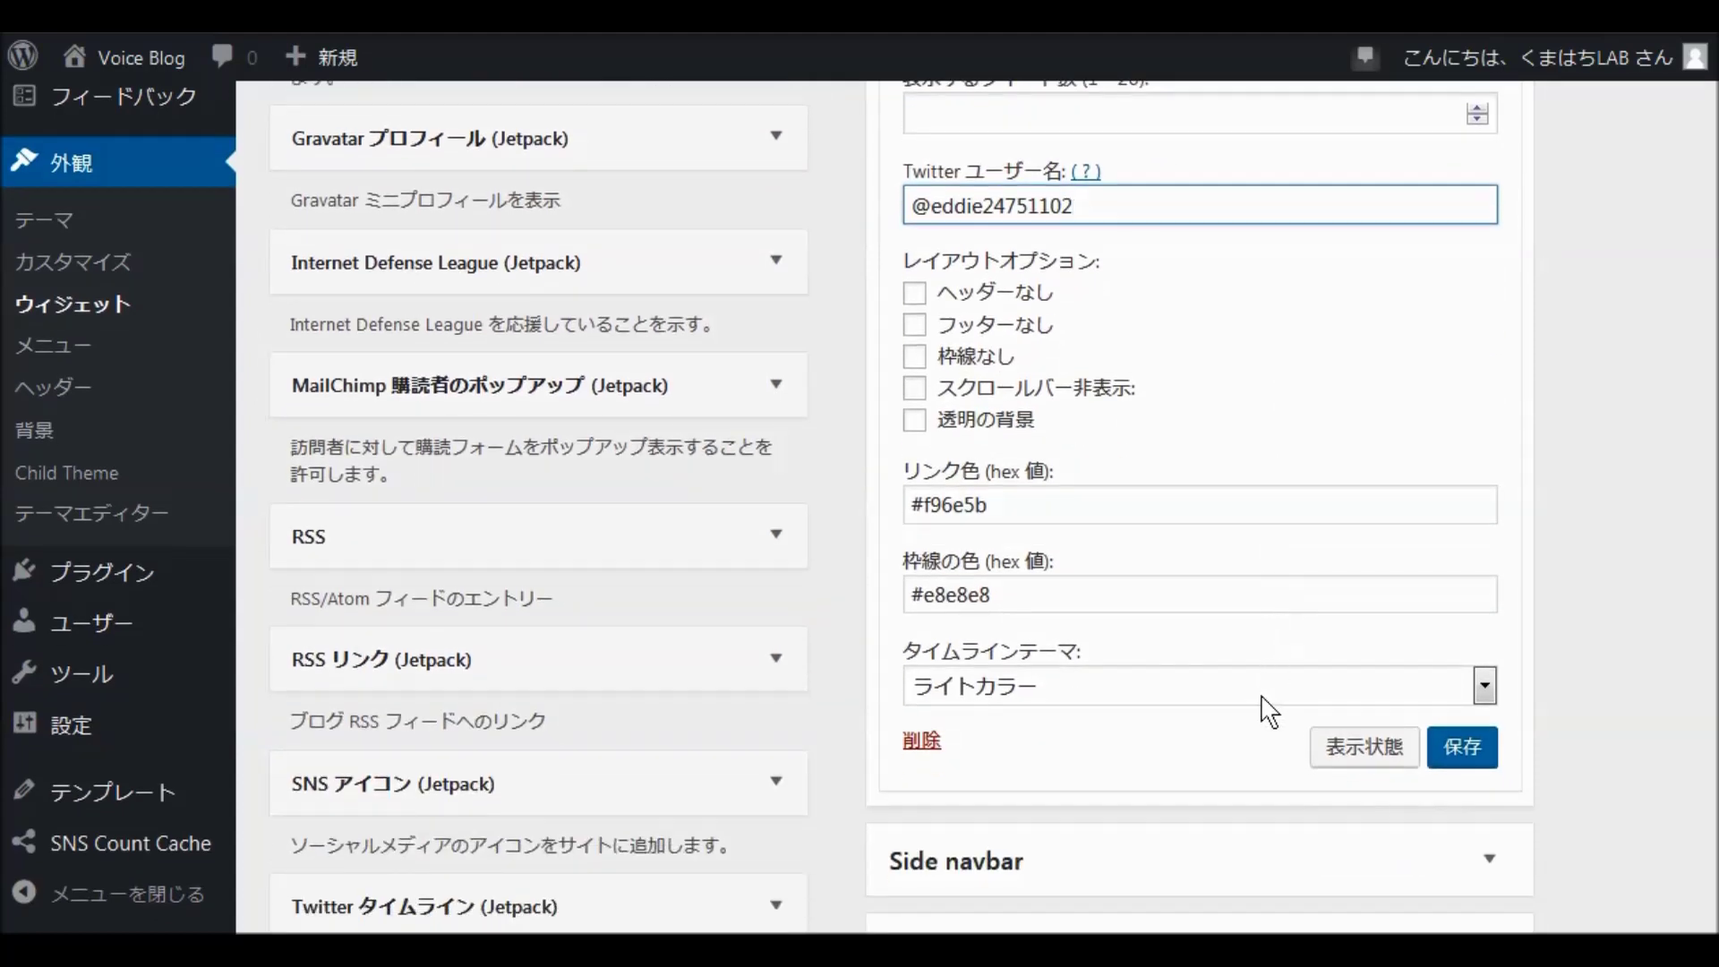
click(1482, 760)
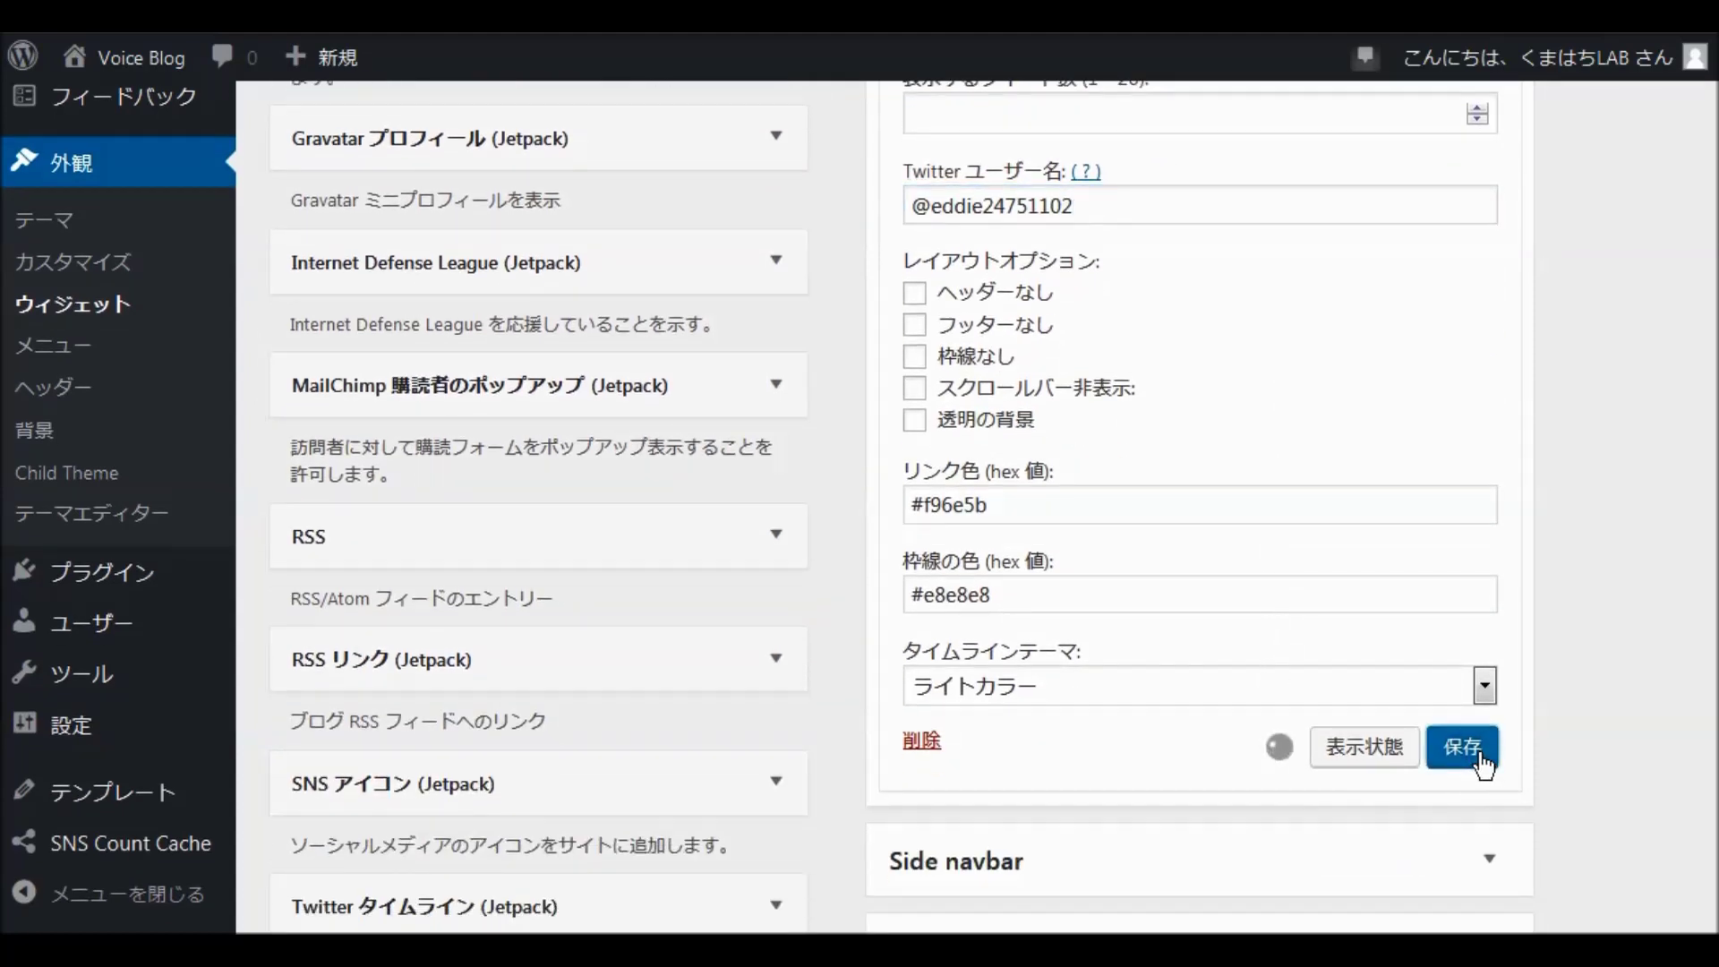
scroll(1504, 562, up, 6)
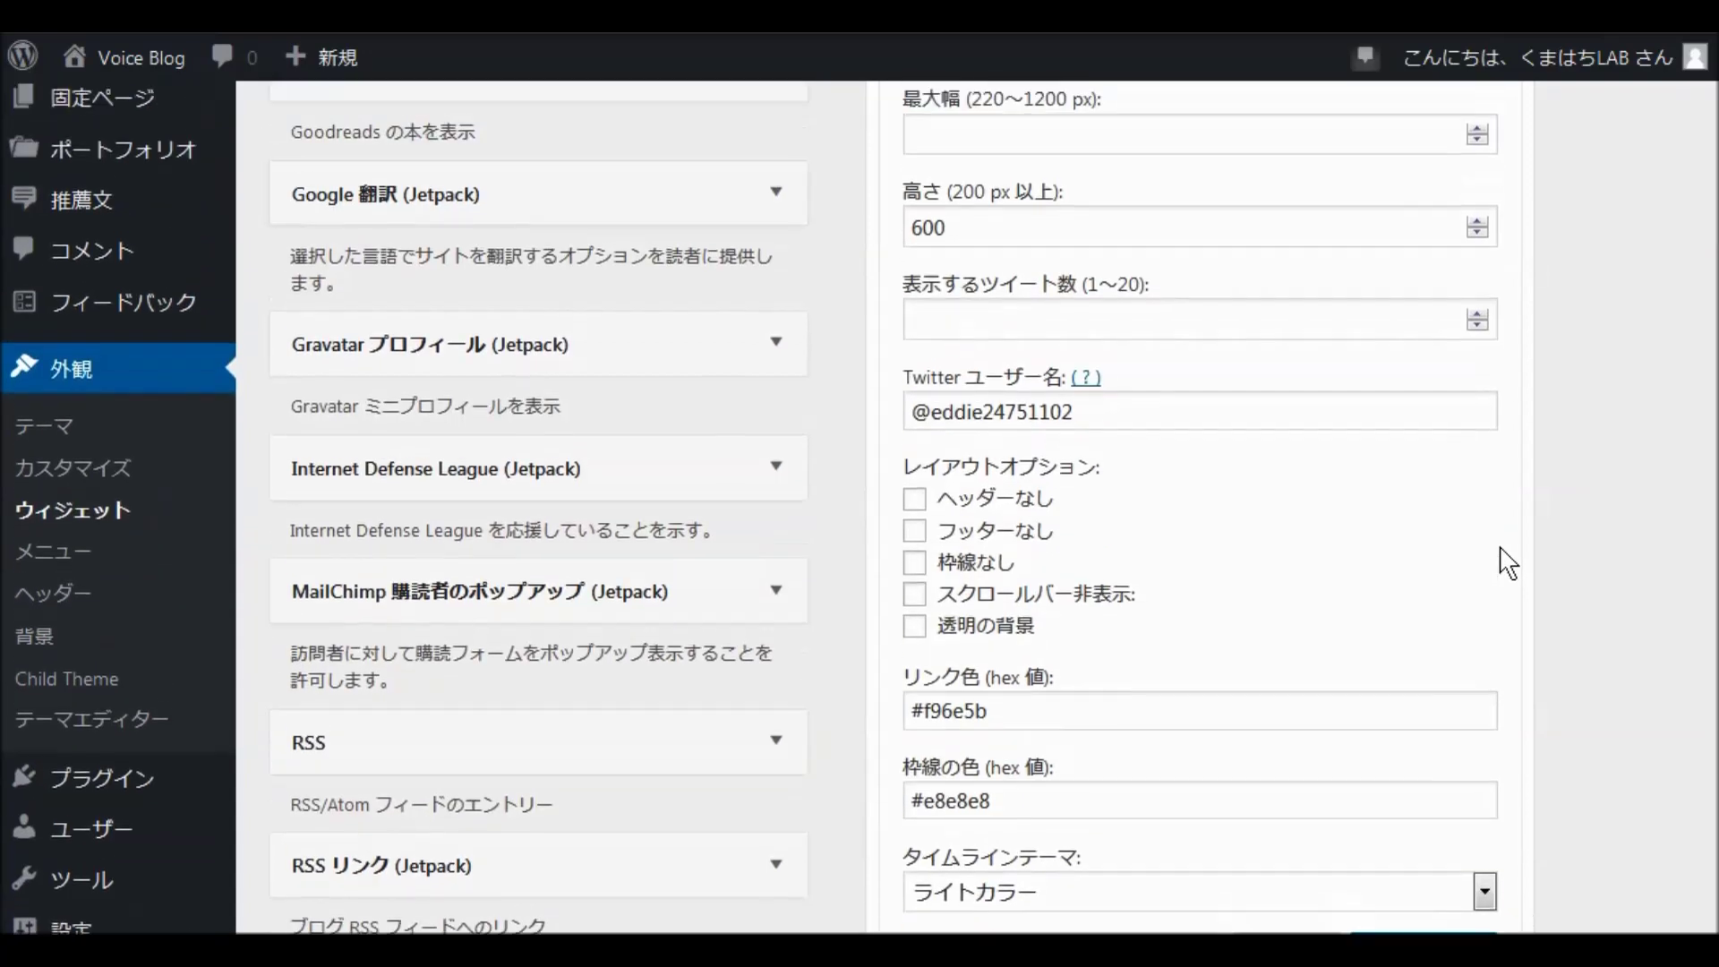
click(1489, 179)
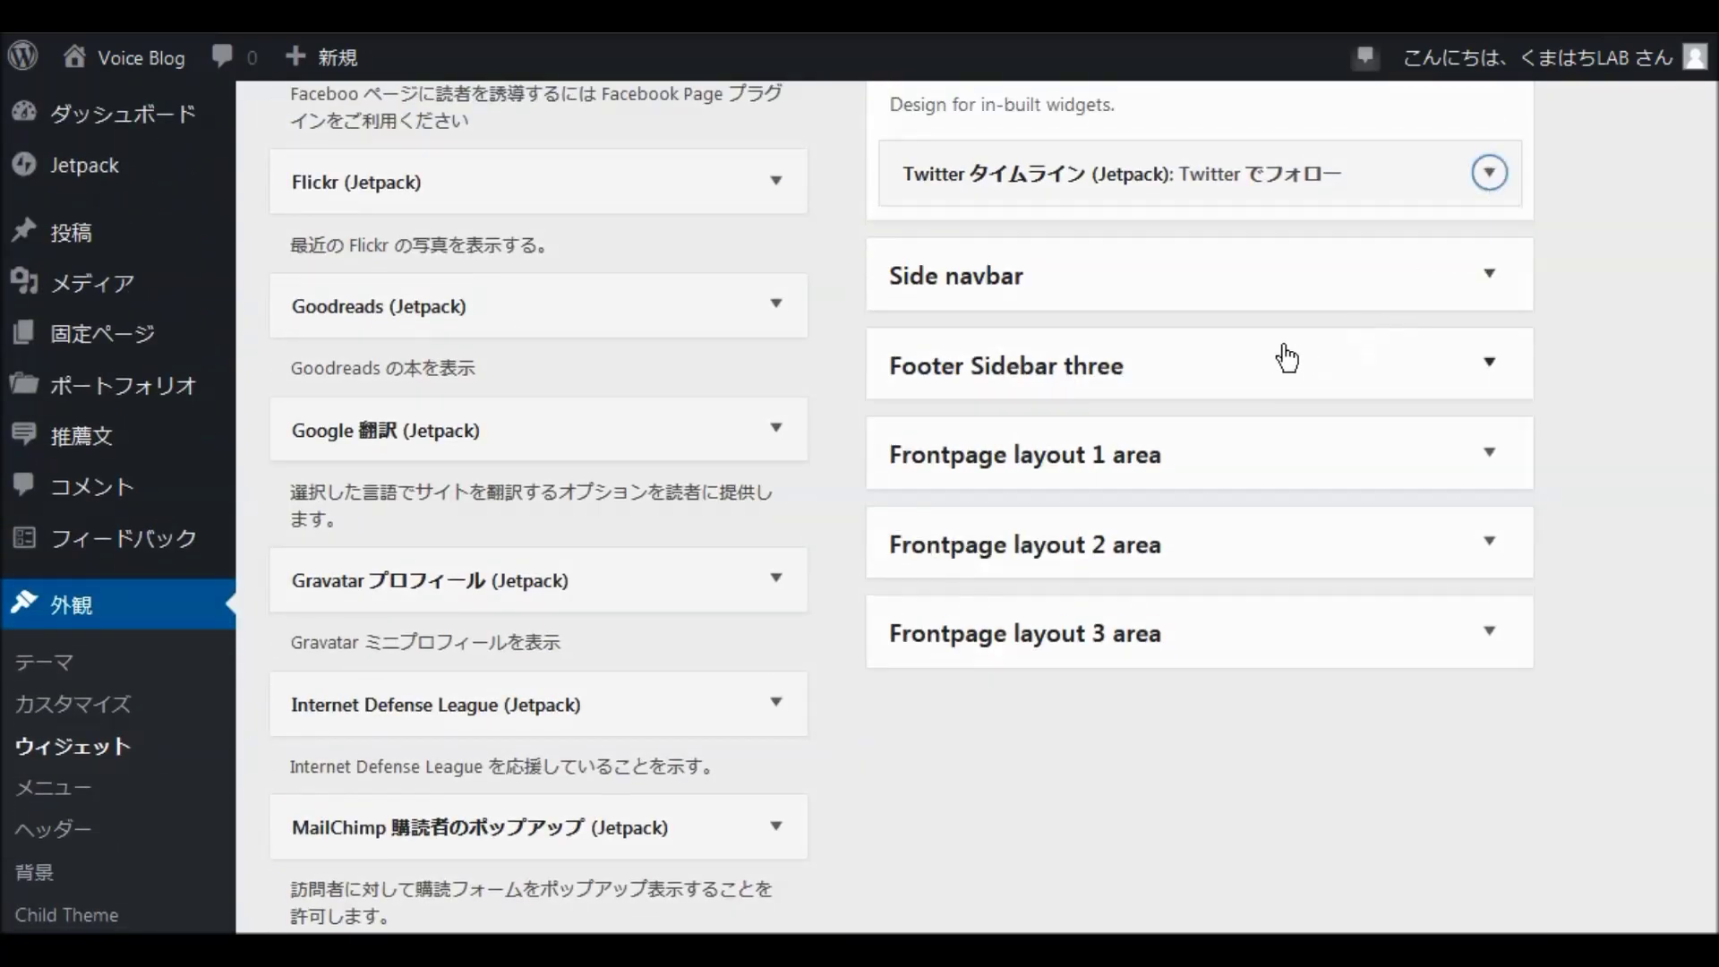
Expand Footer Sidebar three and add the navigation menu (ナビゲーションメニュー) widget to it.
click(1489, 364)
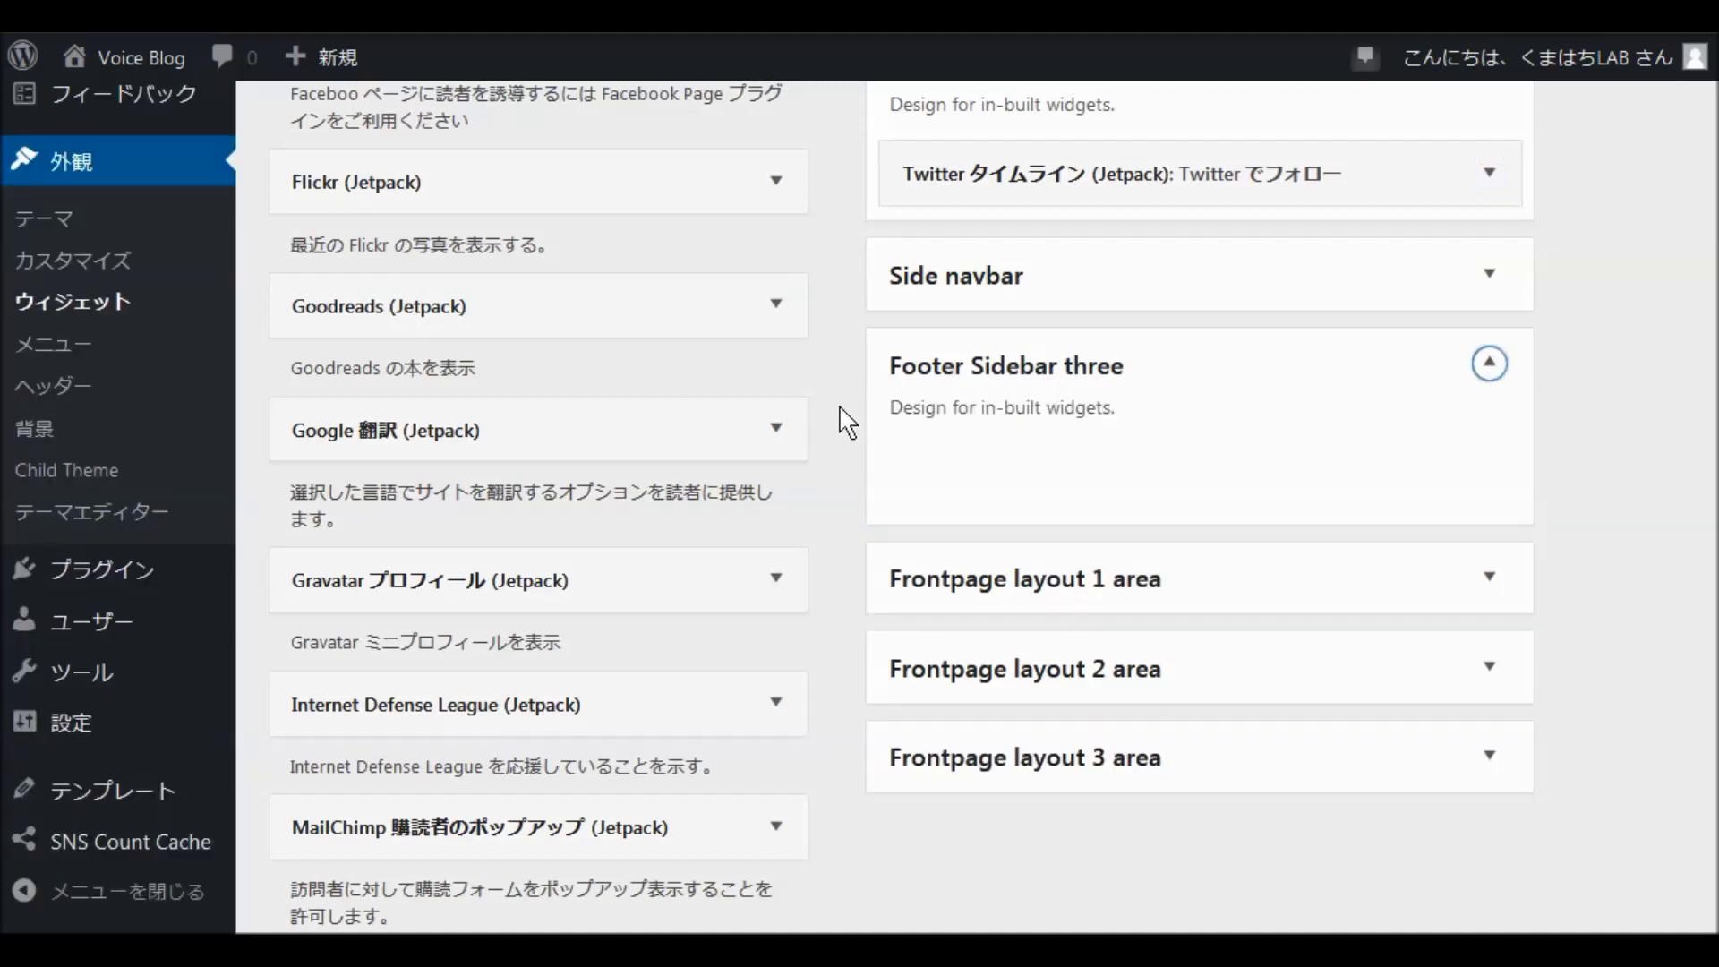
scroll(850, 419, down, 8)
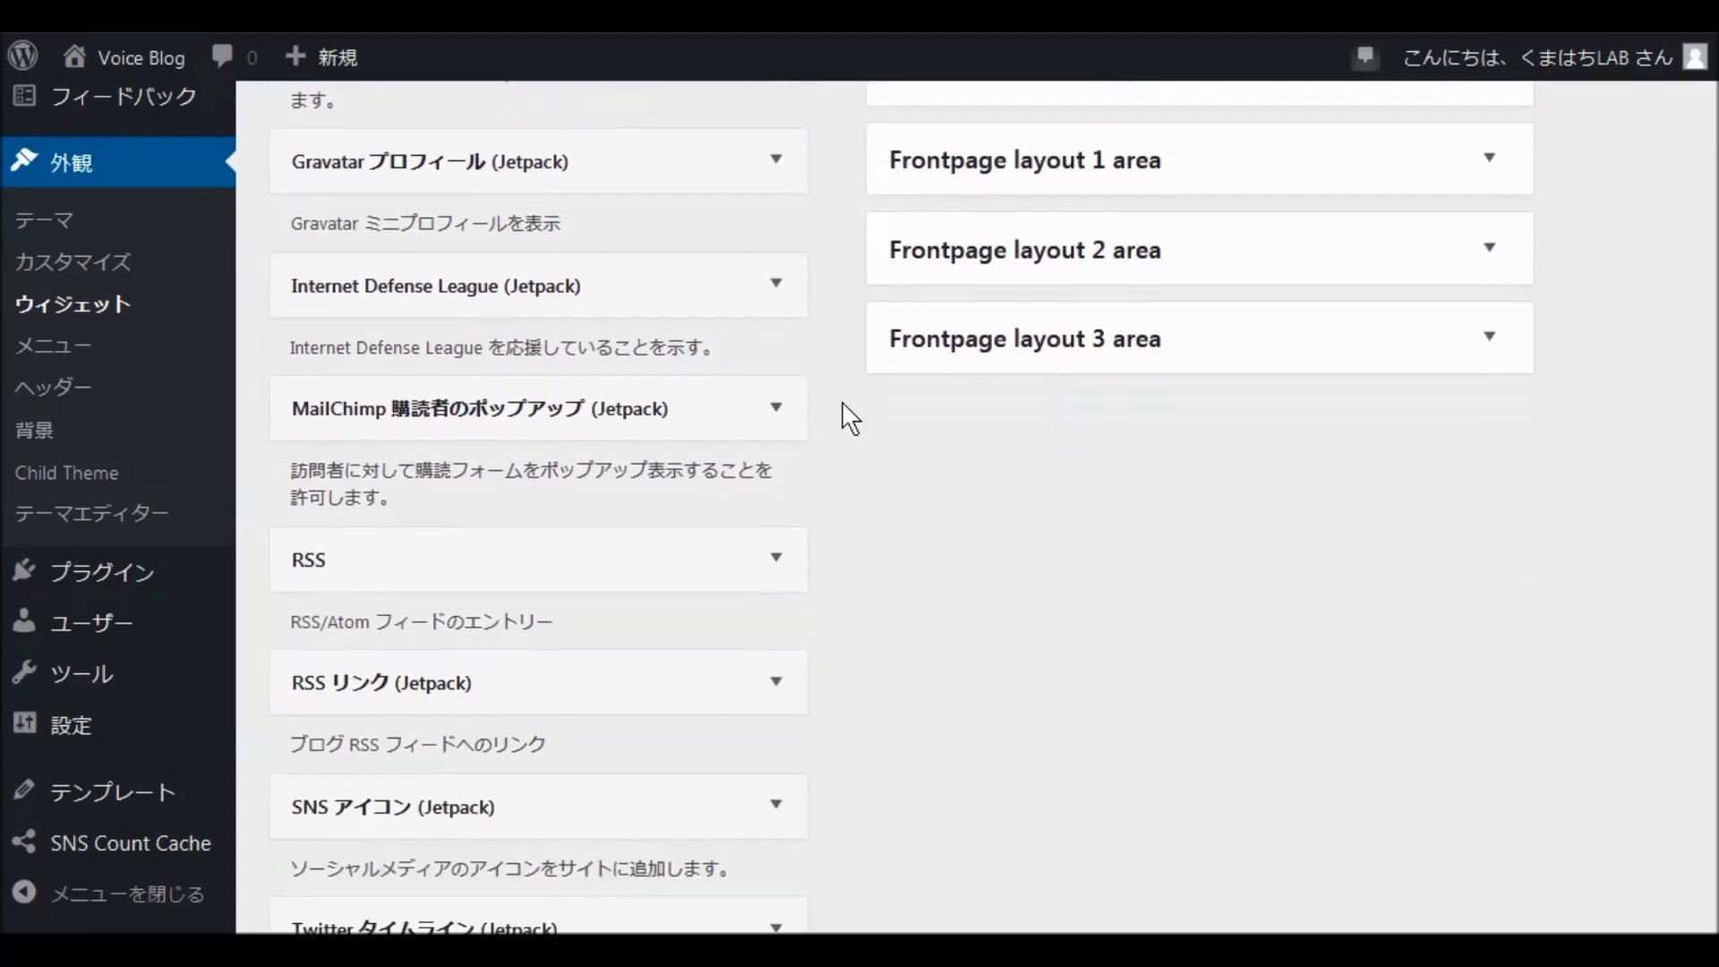
scroll(862, 411, down, 1)
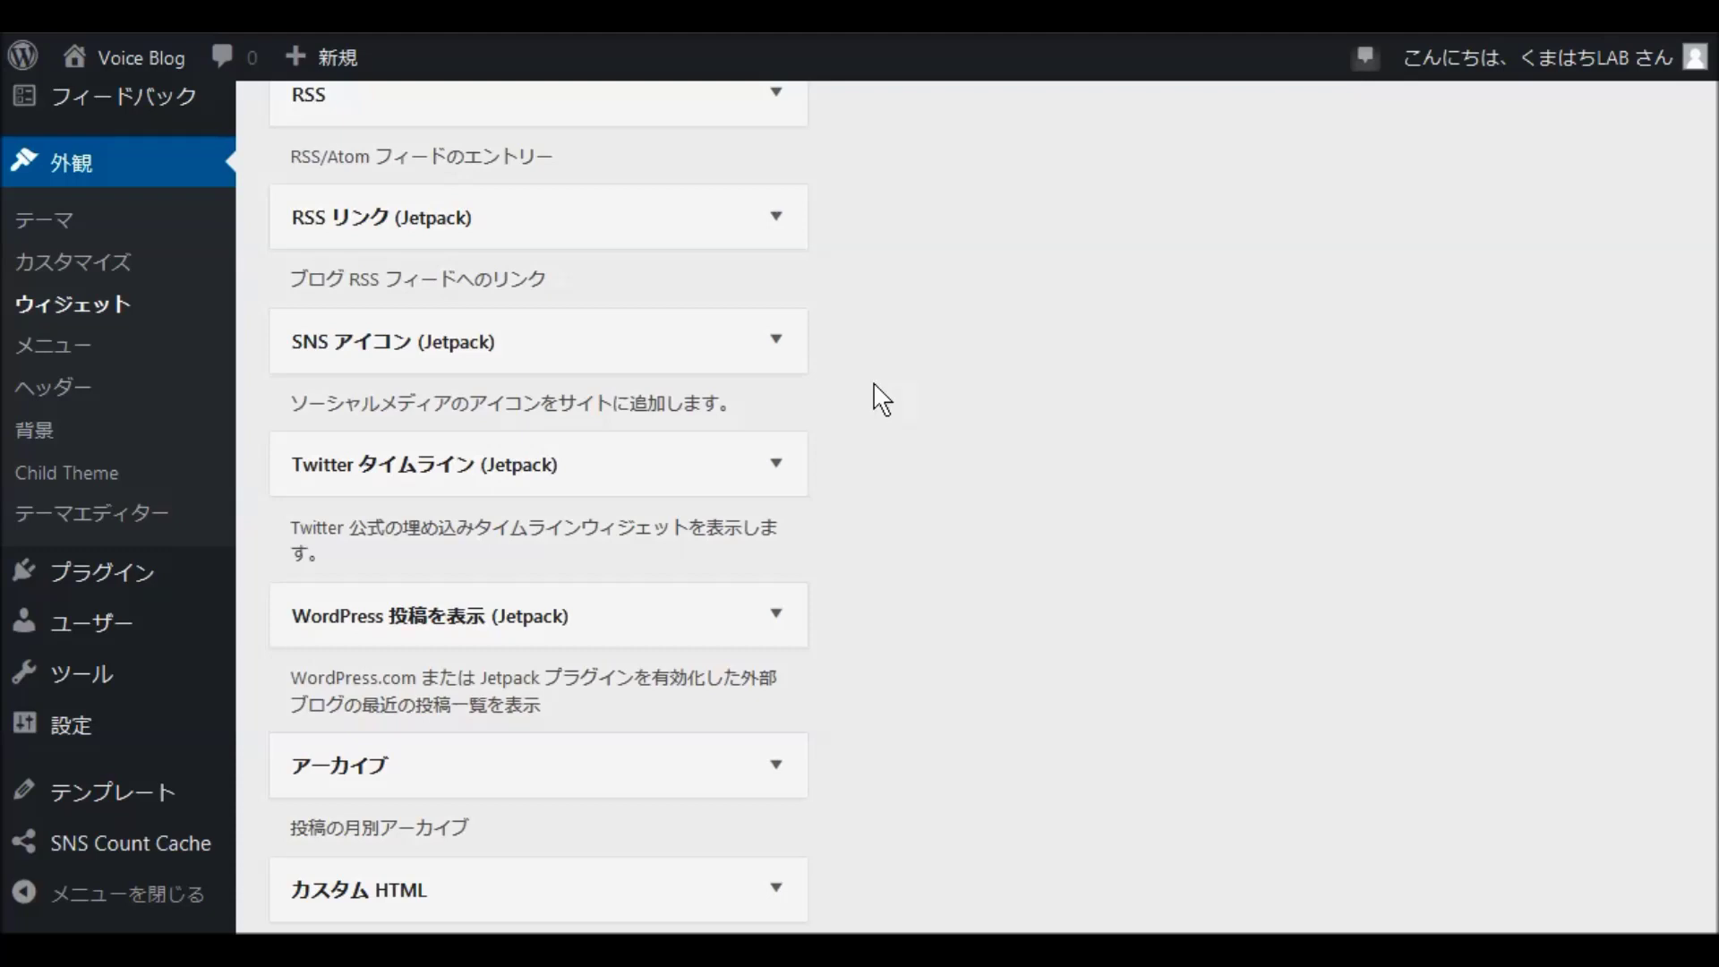
scroll(883, 397, down, 8)
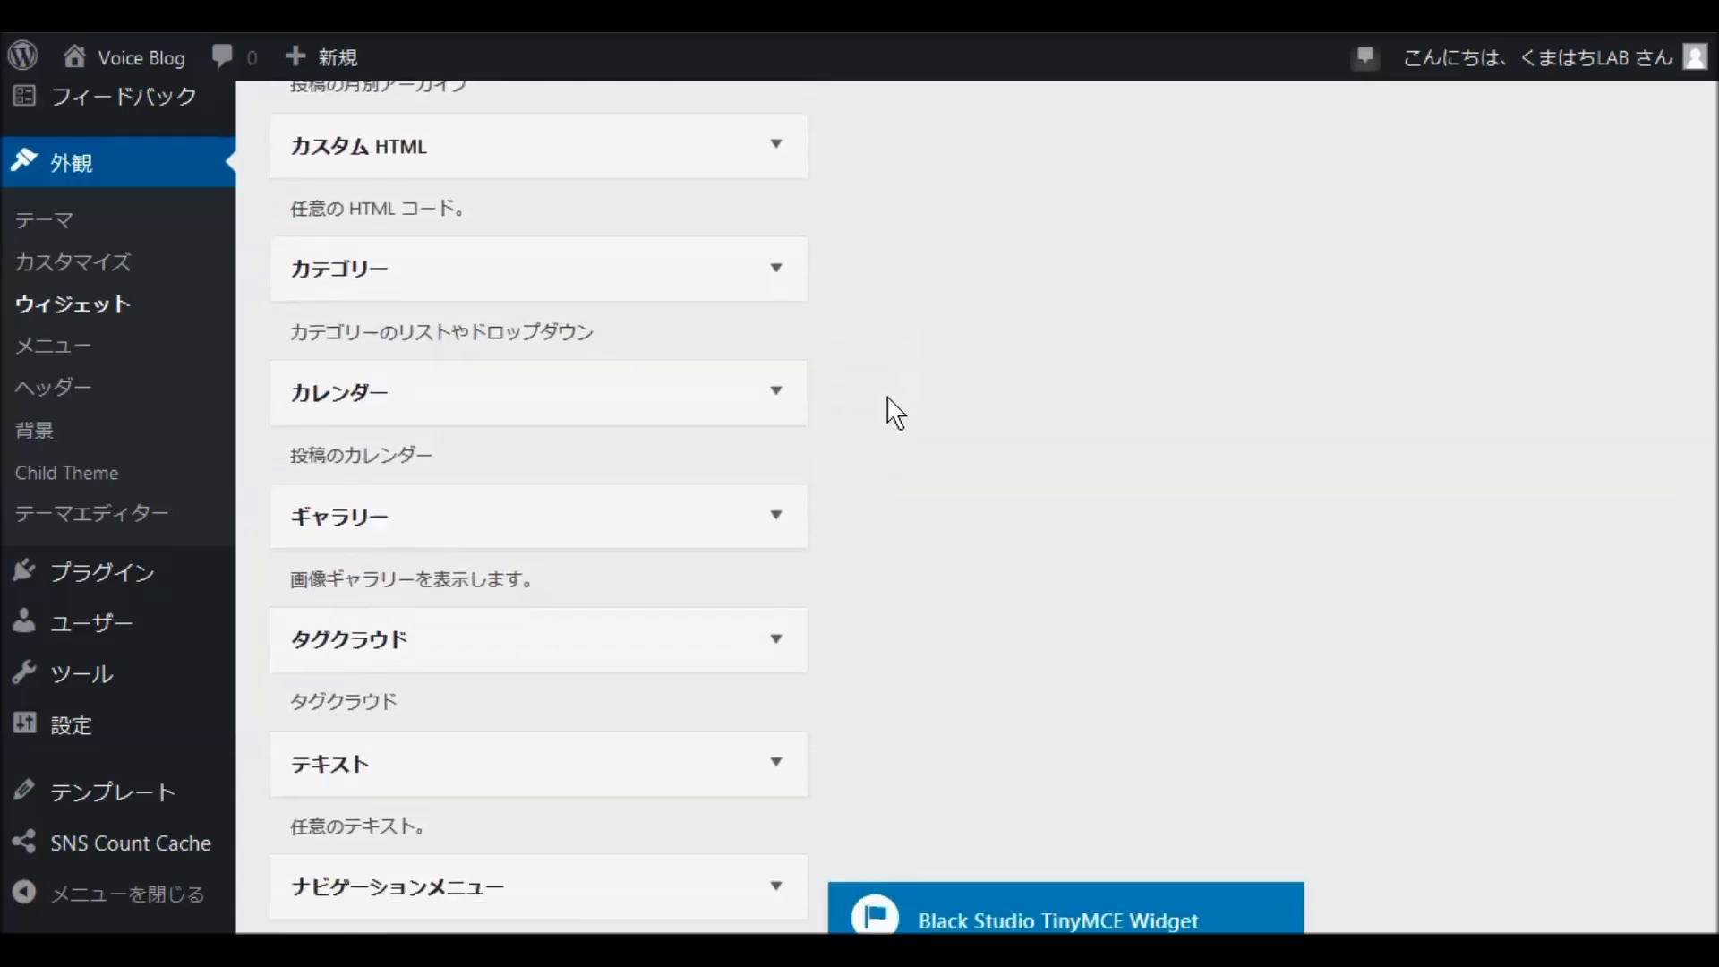
scroll(894, 413, down, 1)
scroll(886, 447, down, 2)
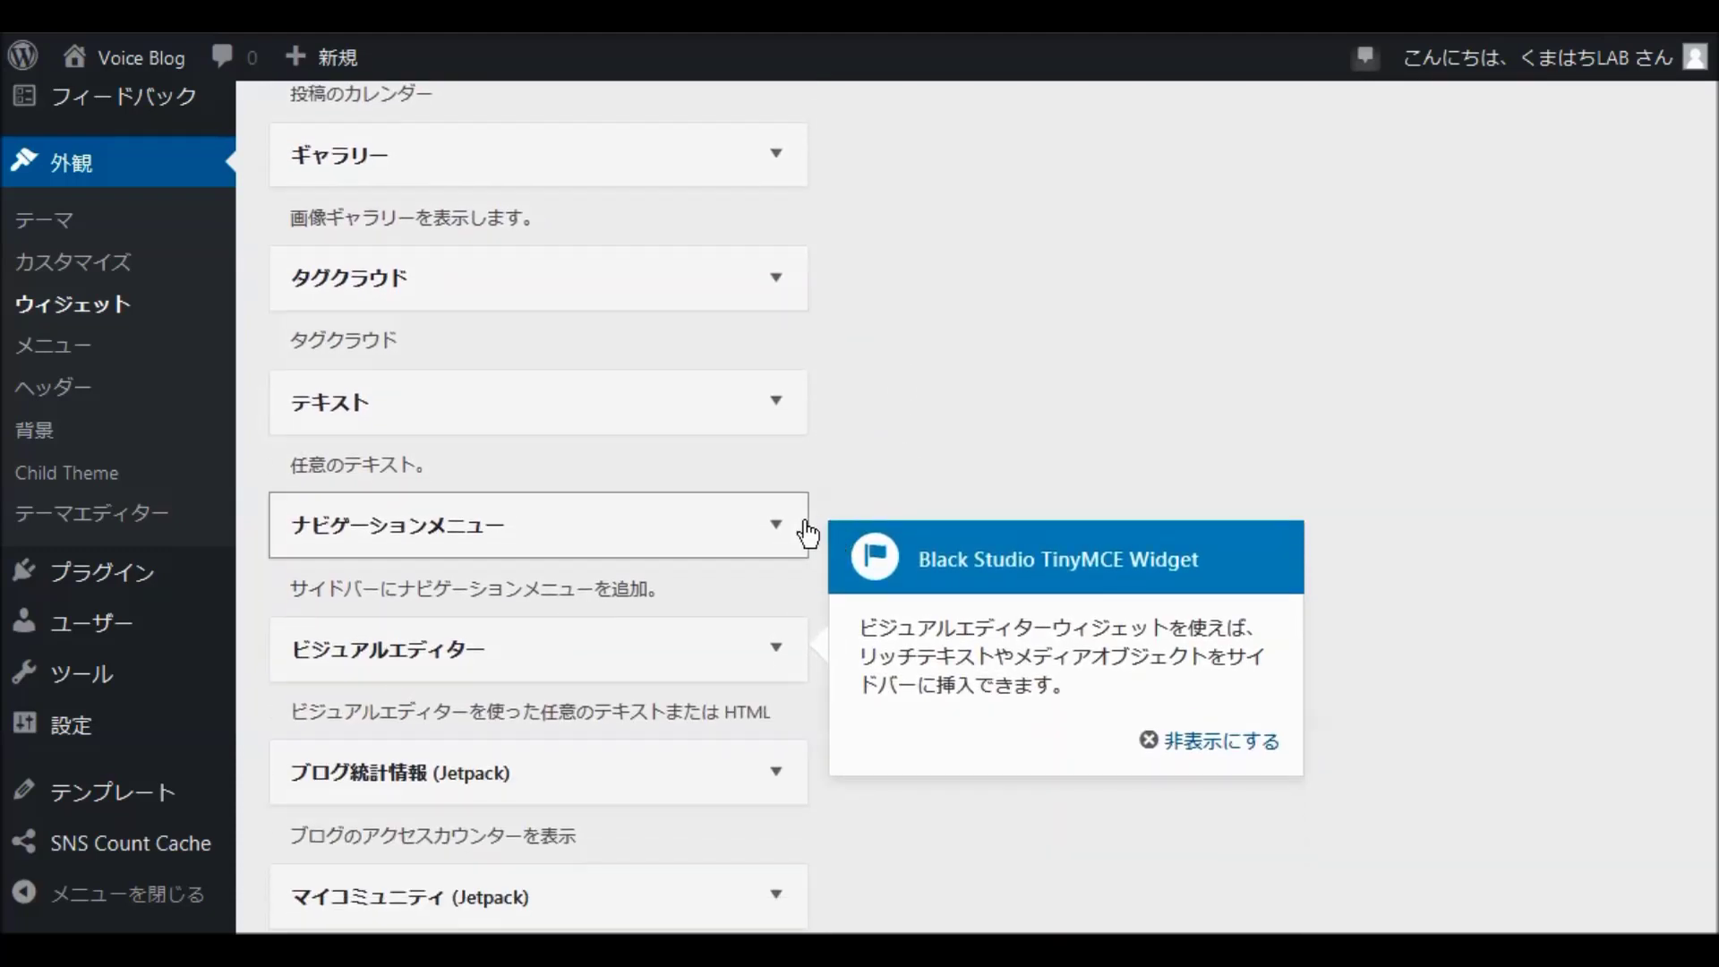
click(777, 528)
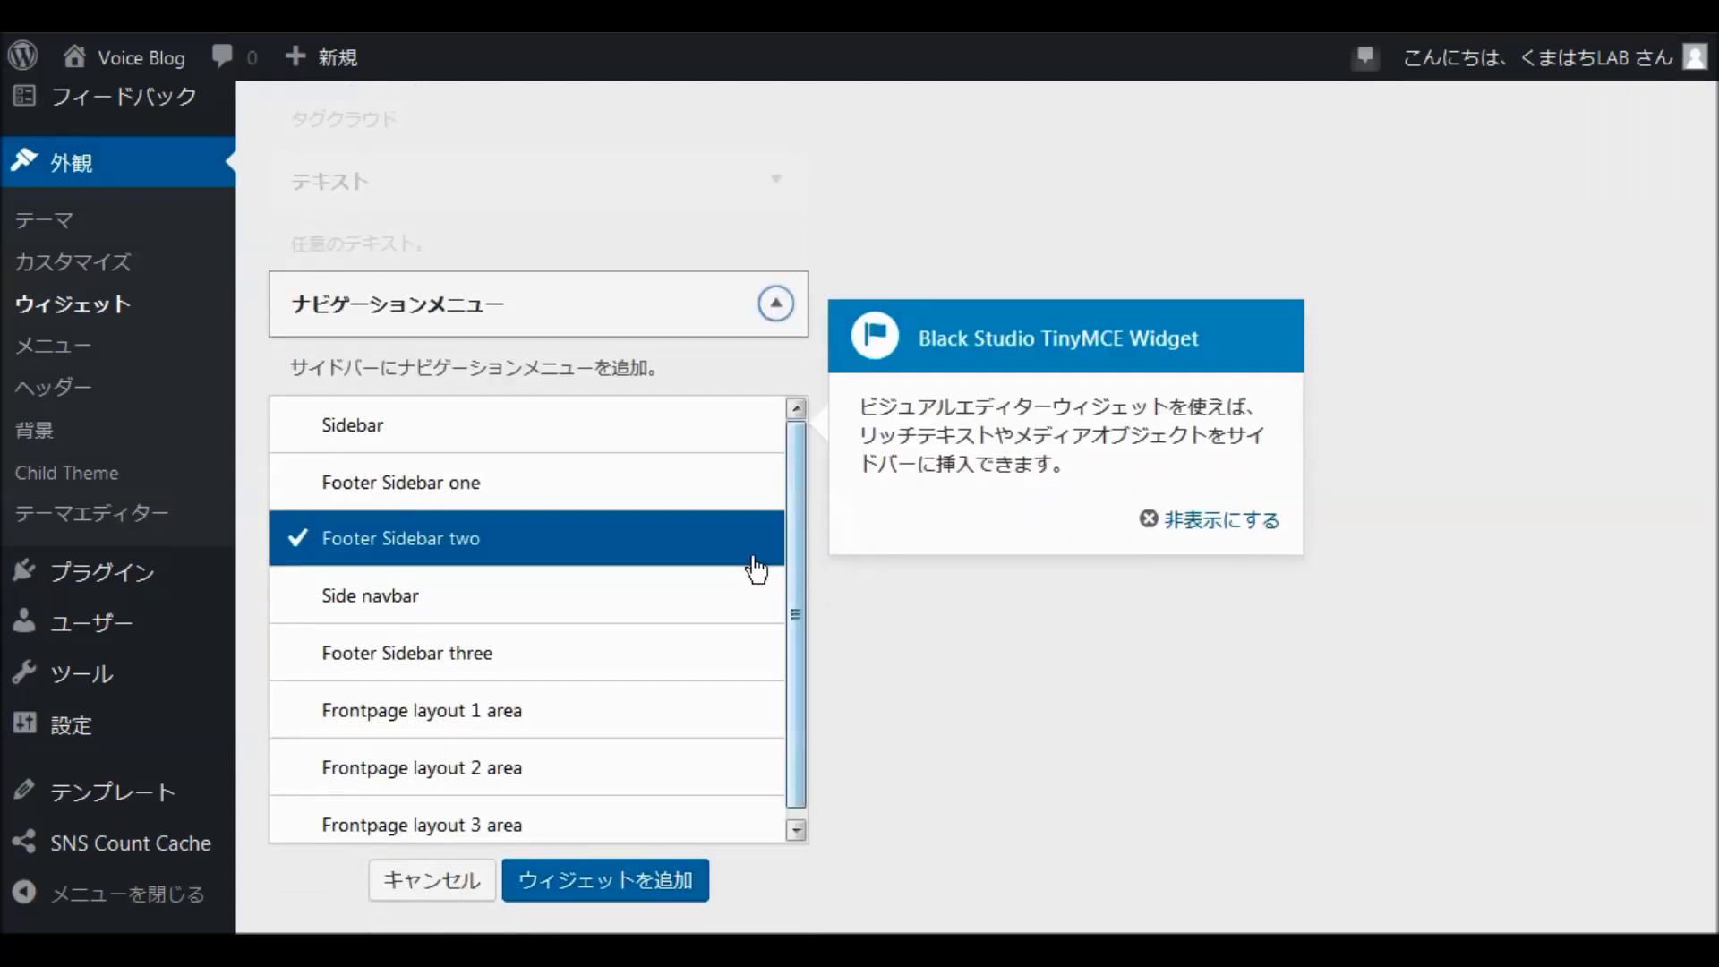
click(439, 670)
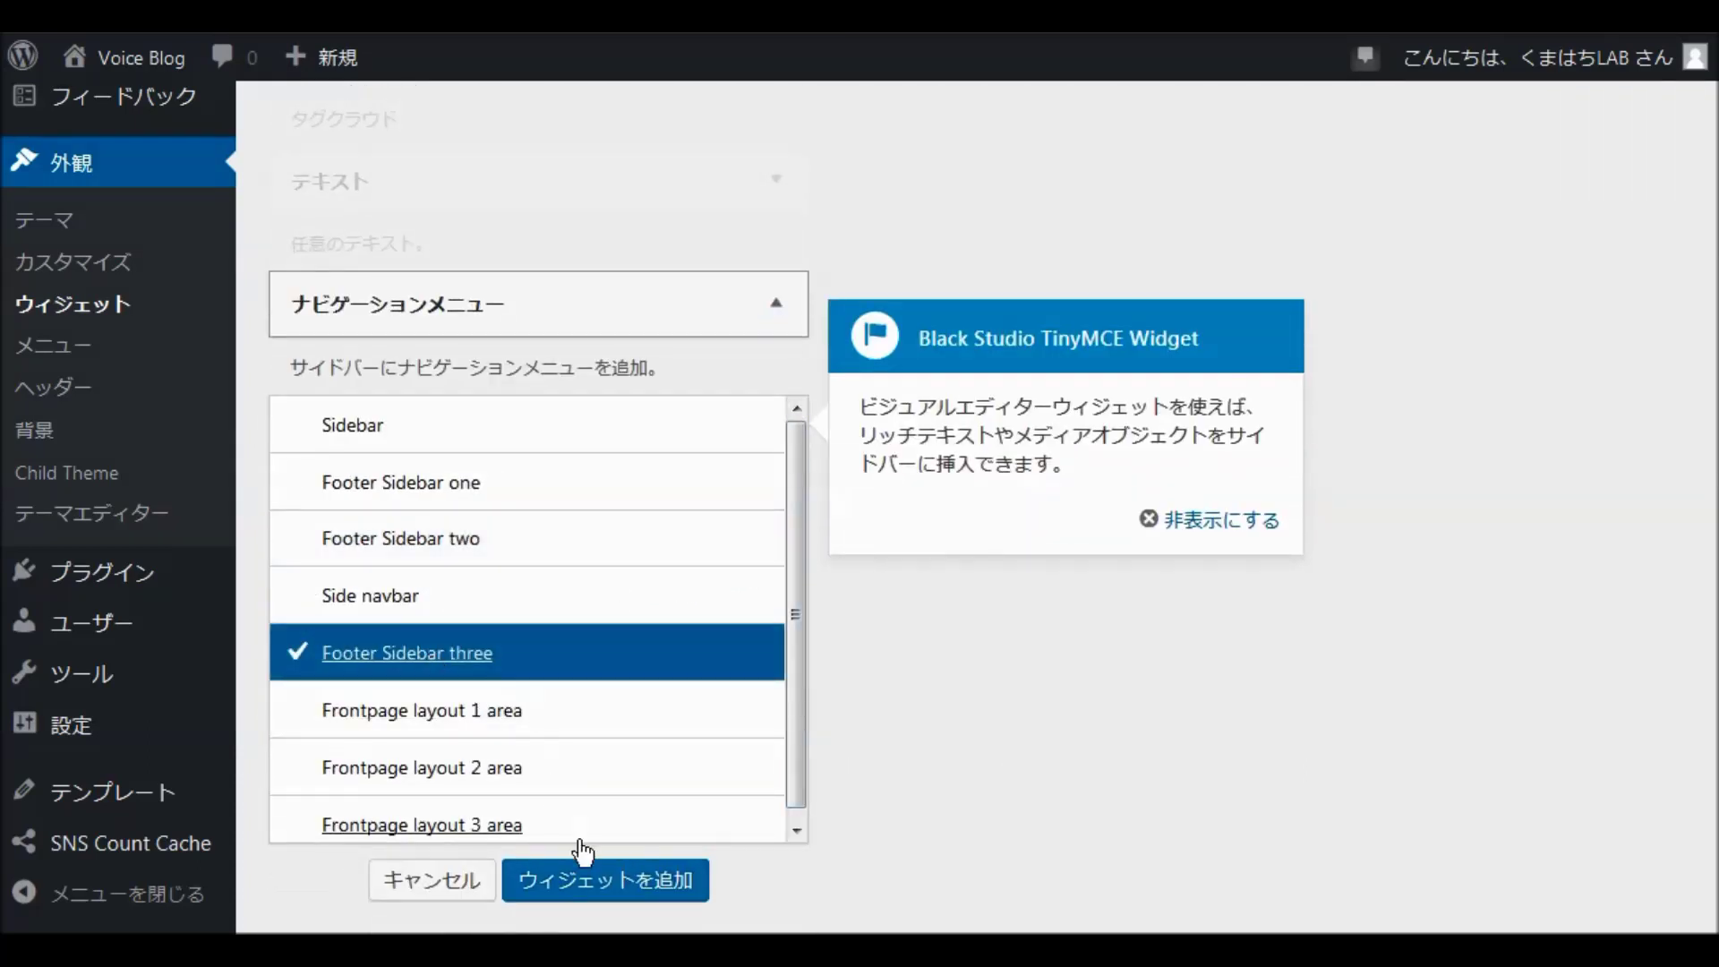
click(593, 882)
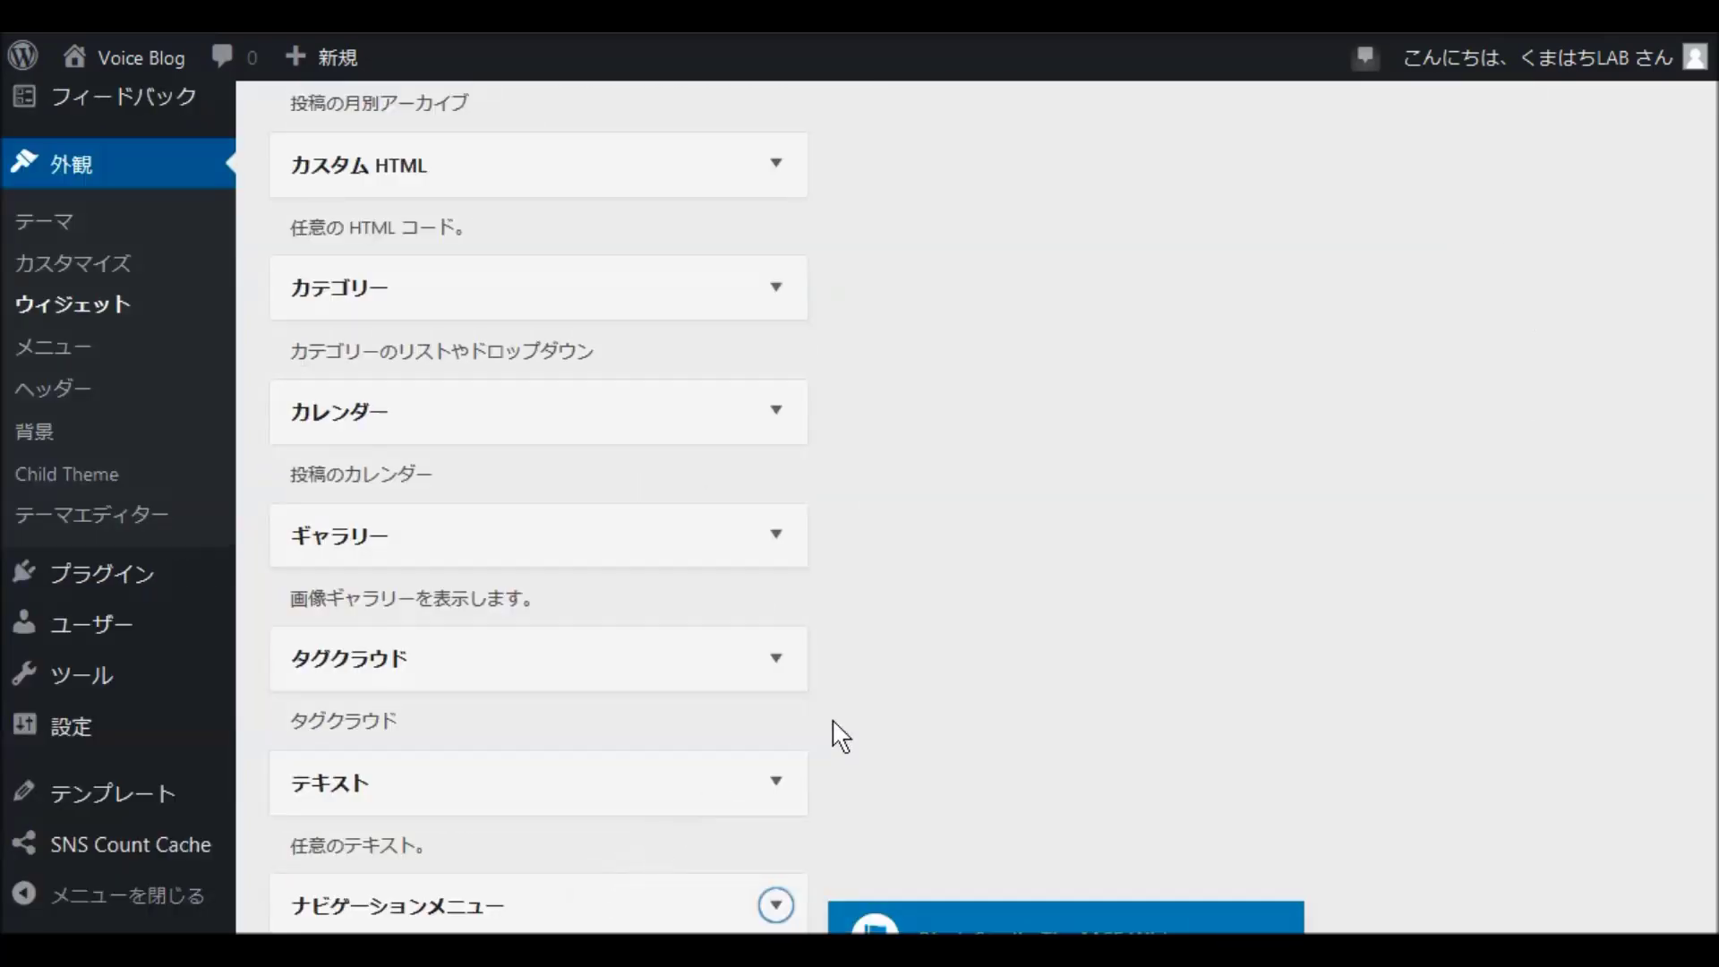
Title the navigation menu widget 関連サイト, choose the footer menu for it and save the widget.
scroll(1308, 518, up, 3)
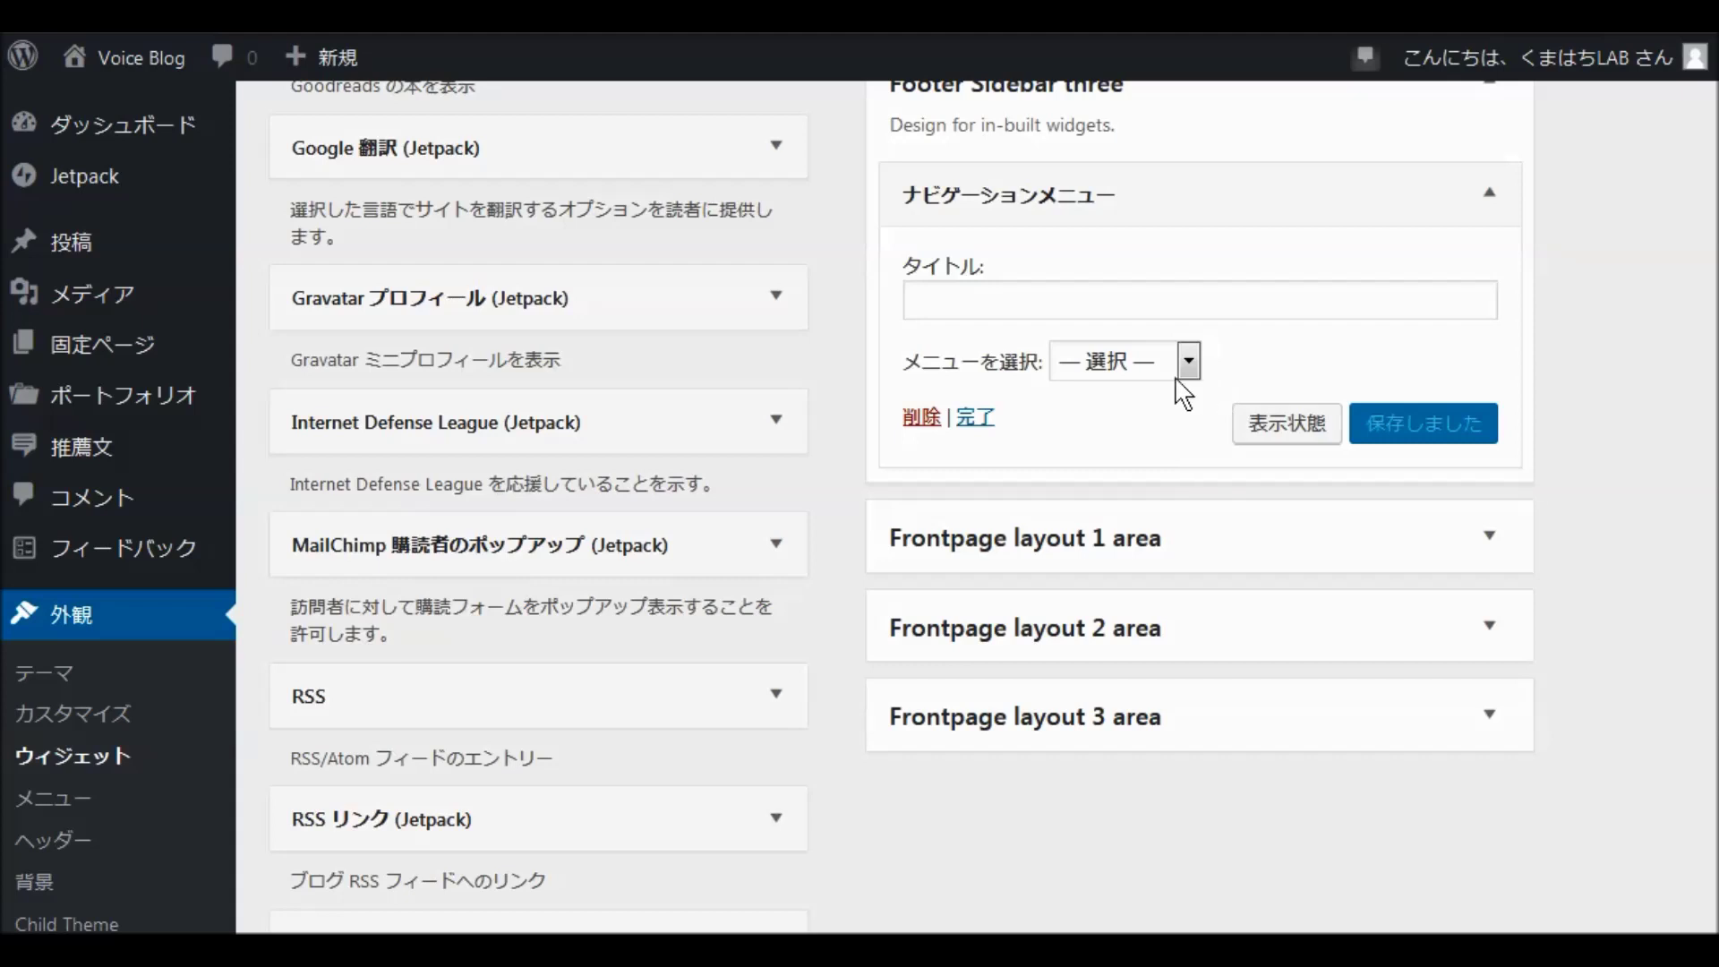
click(973, 312)
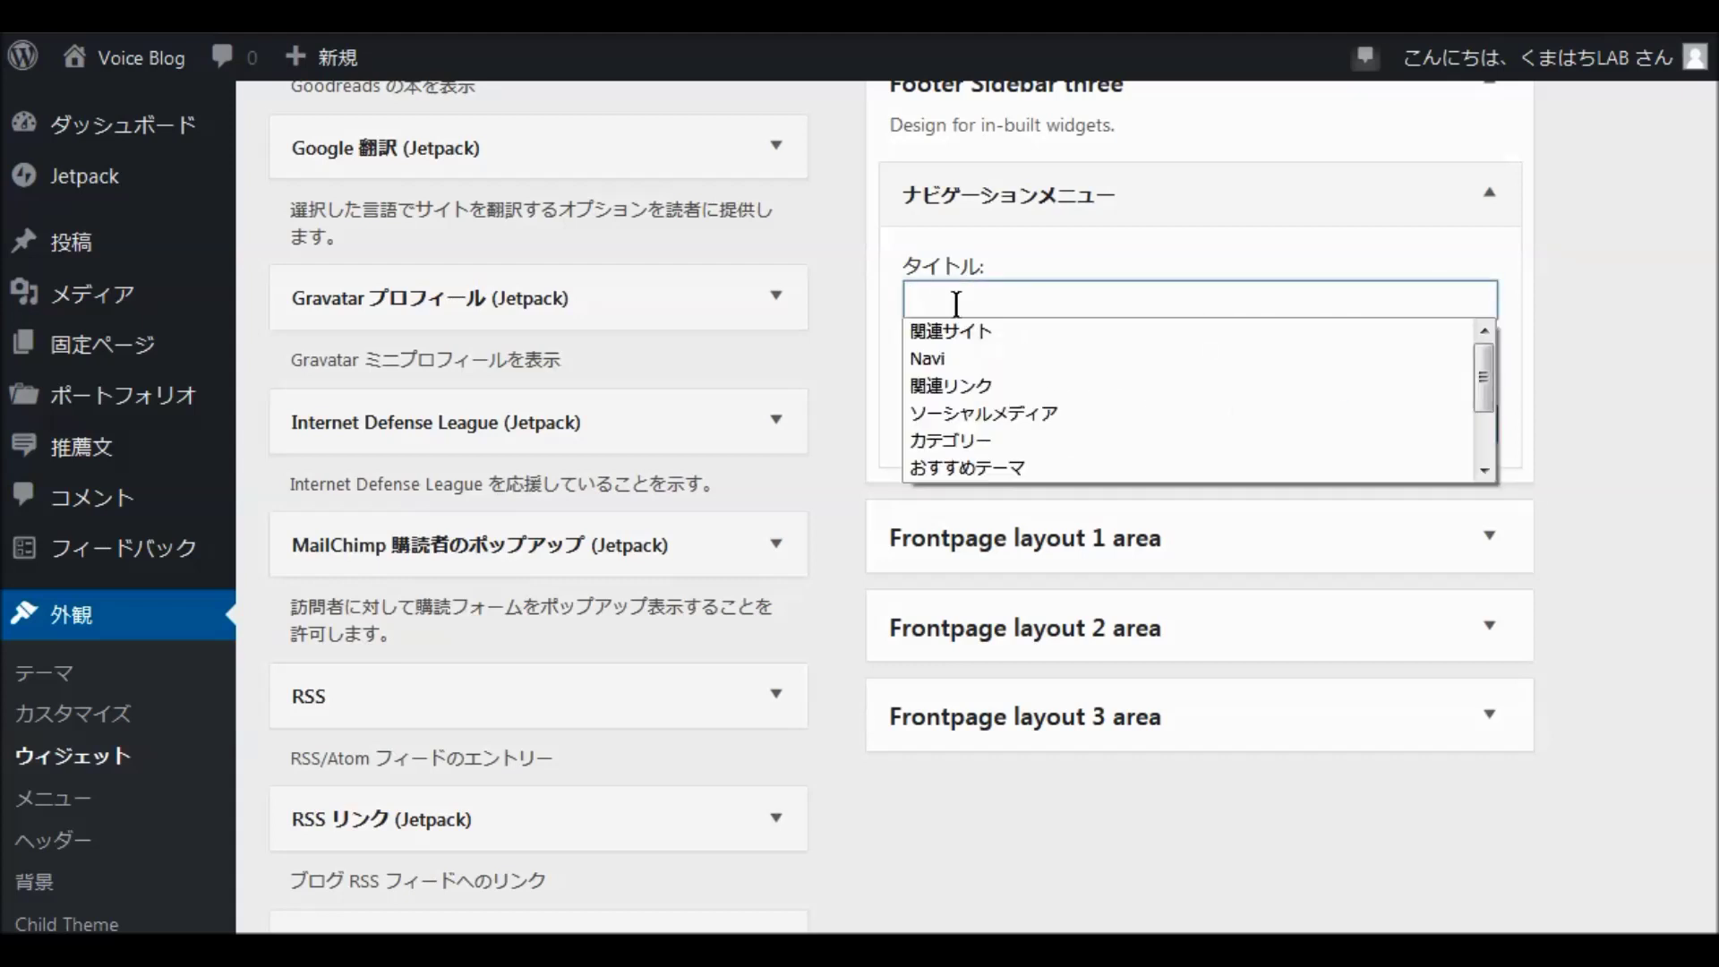
click(959, 328)
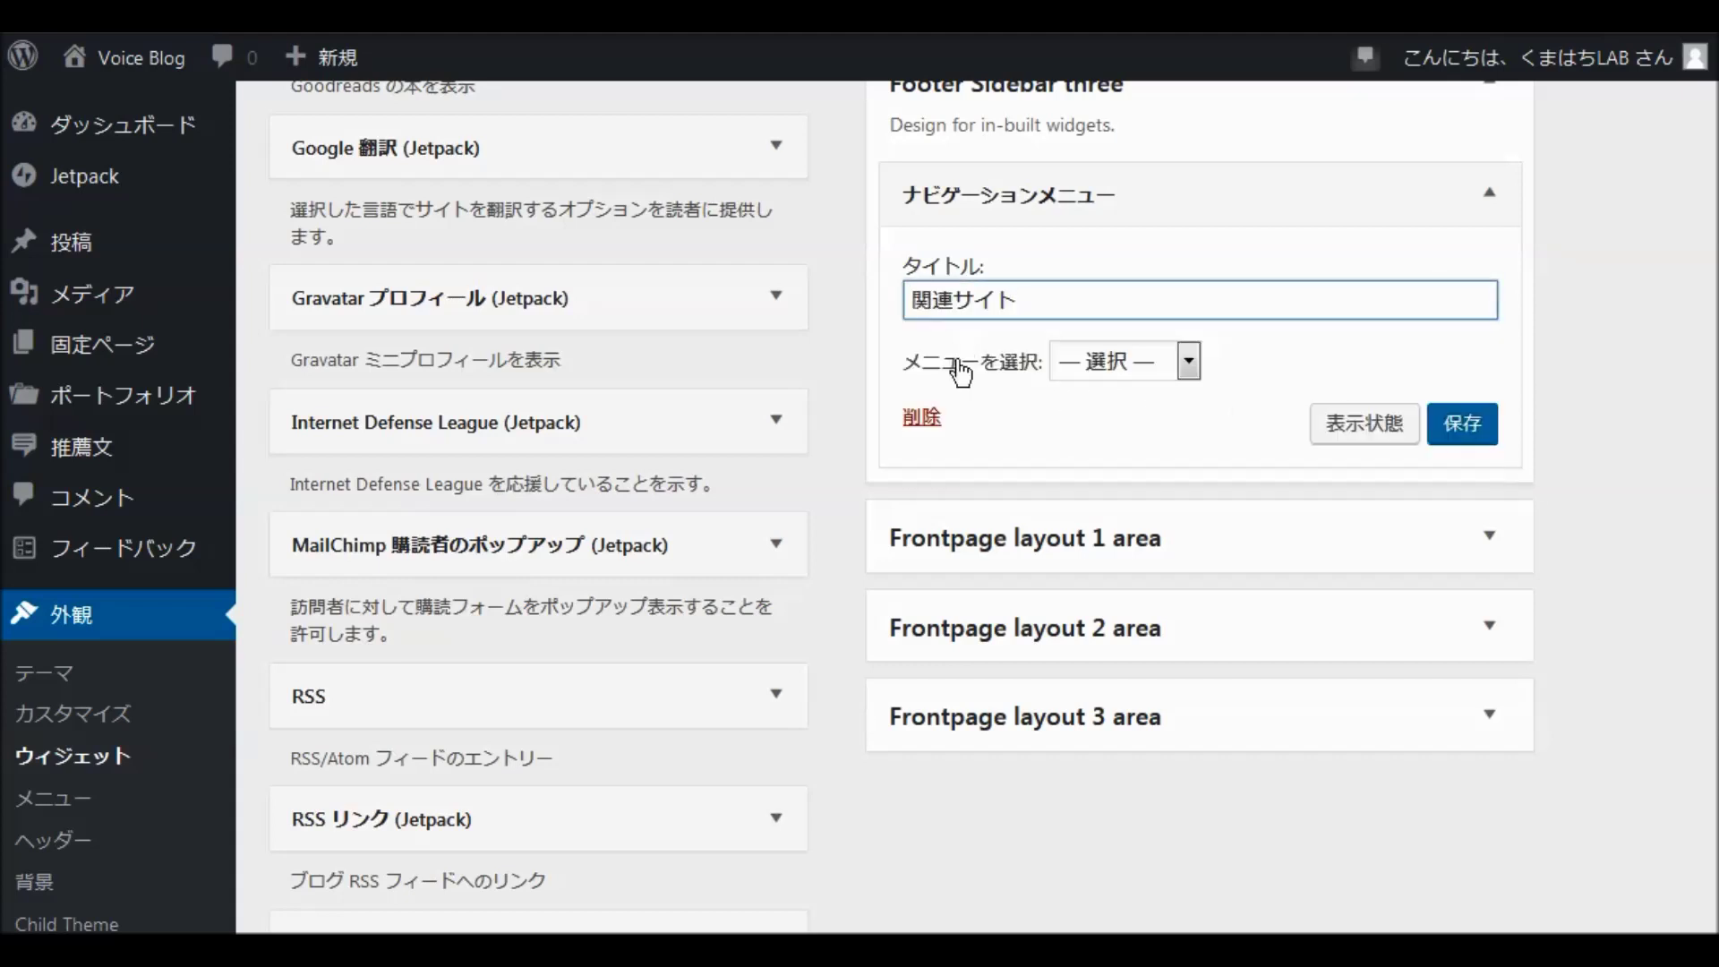
click(1189, 361)
click(1140, 442)
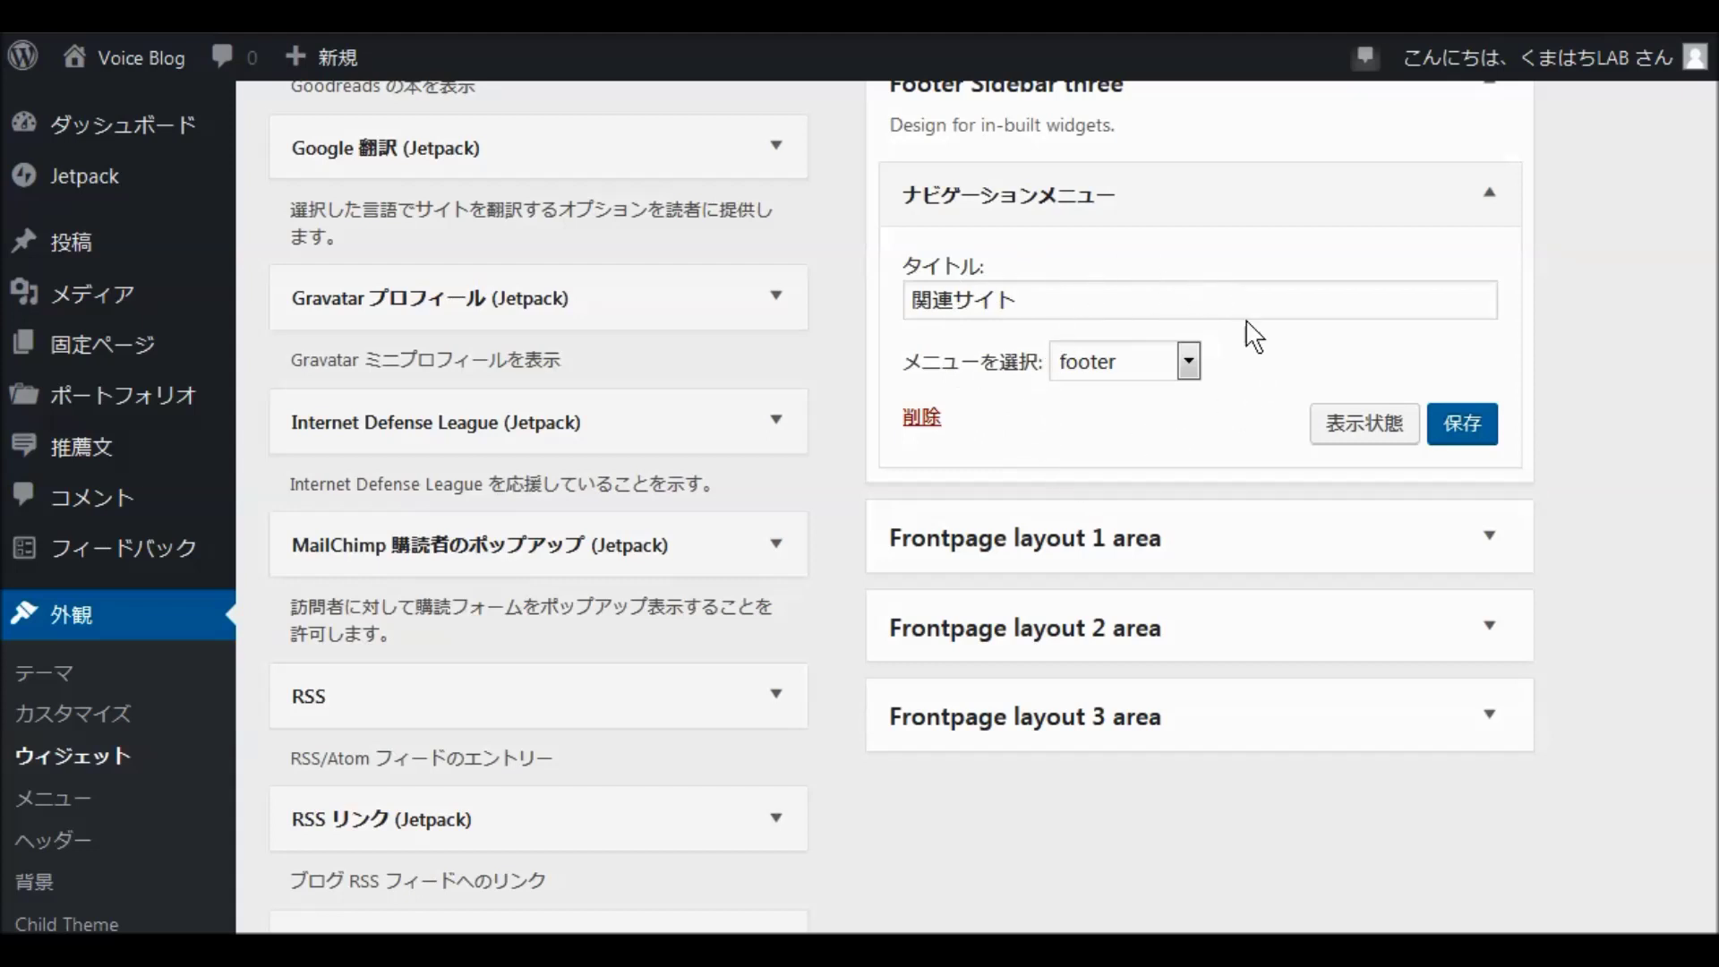
click(1473, 428)
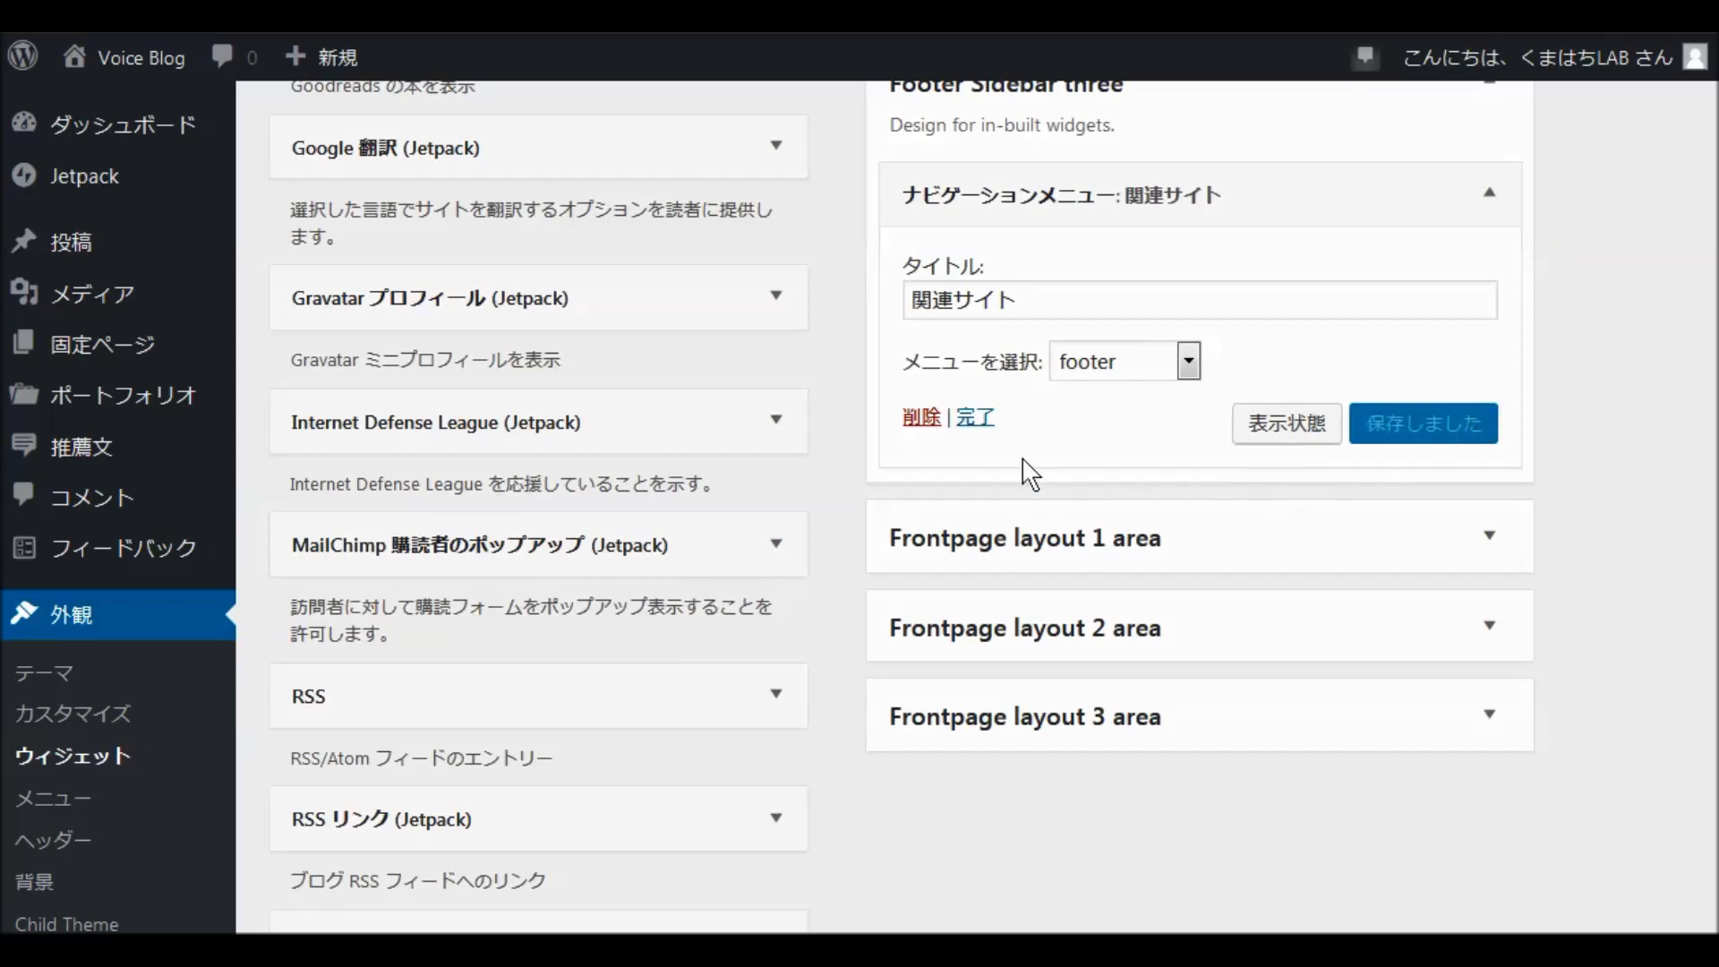
Look through the full list of available widgets and check which ones are placed in the footer sidebars.
scroll(1010, 475, down, 20)
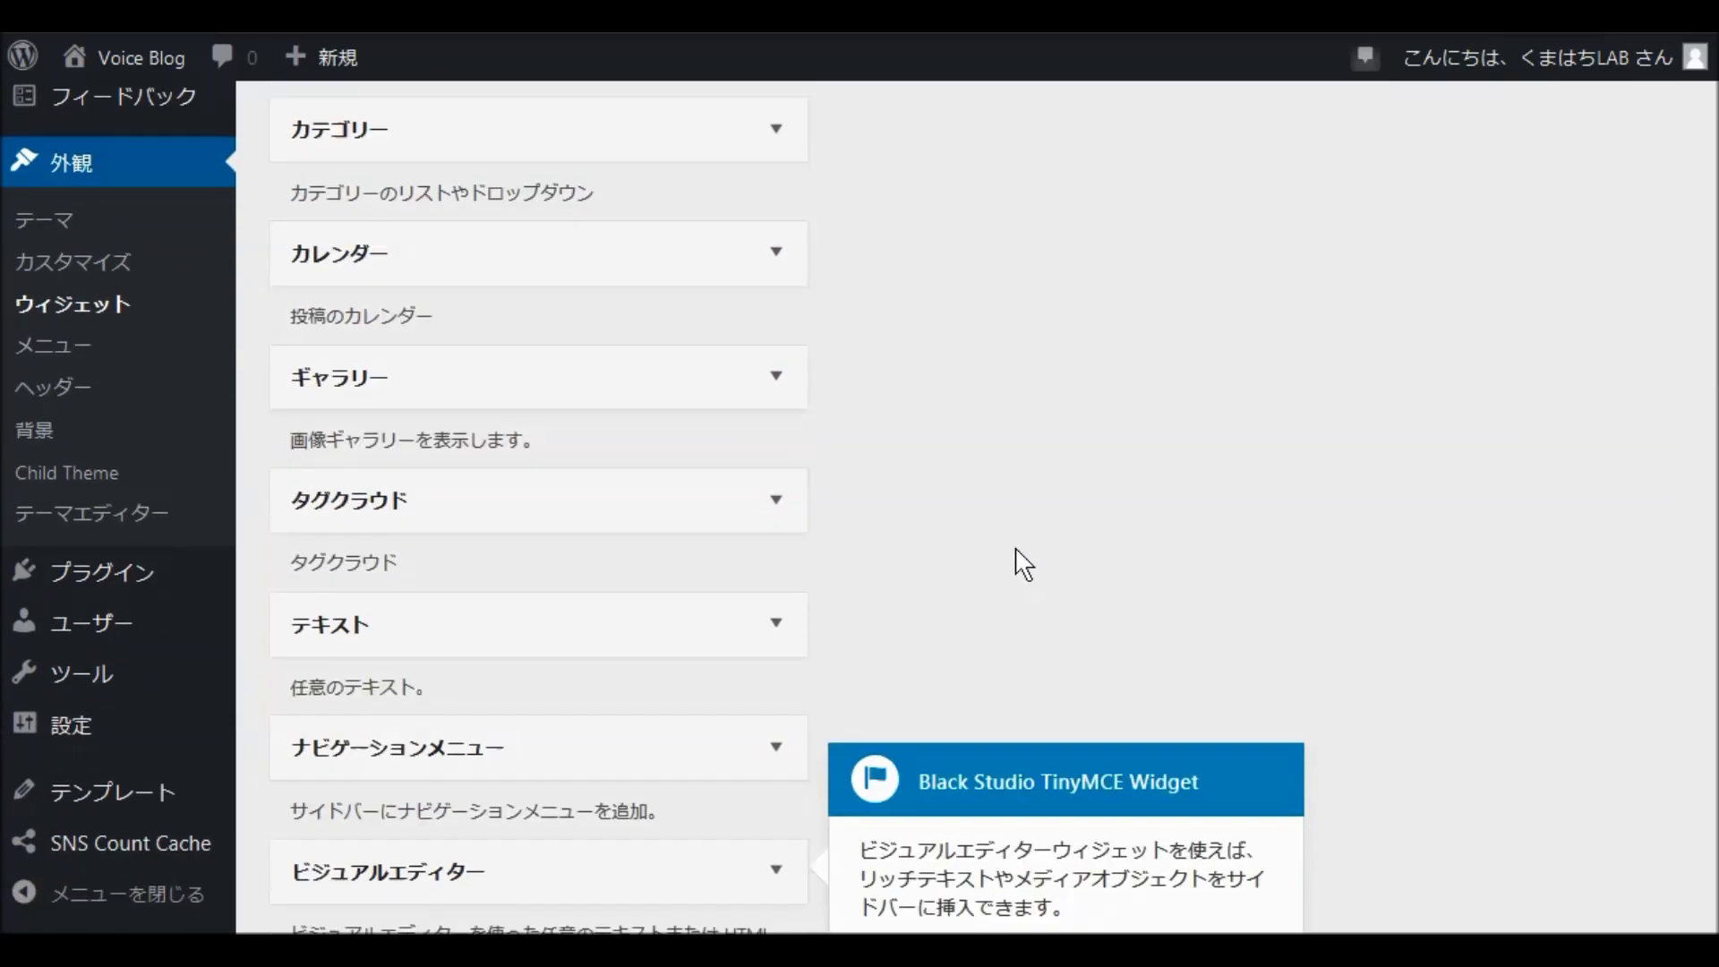
scroll(958, 558, down, 15)
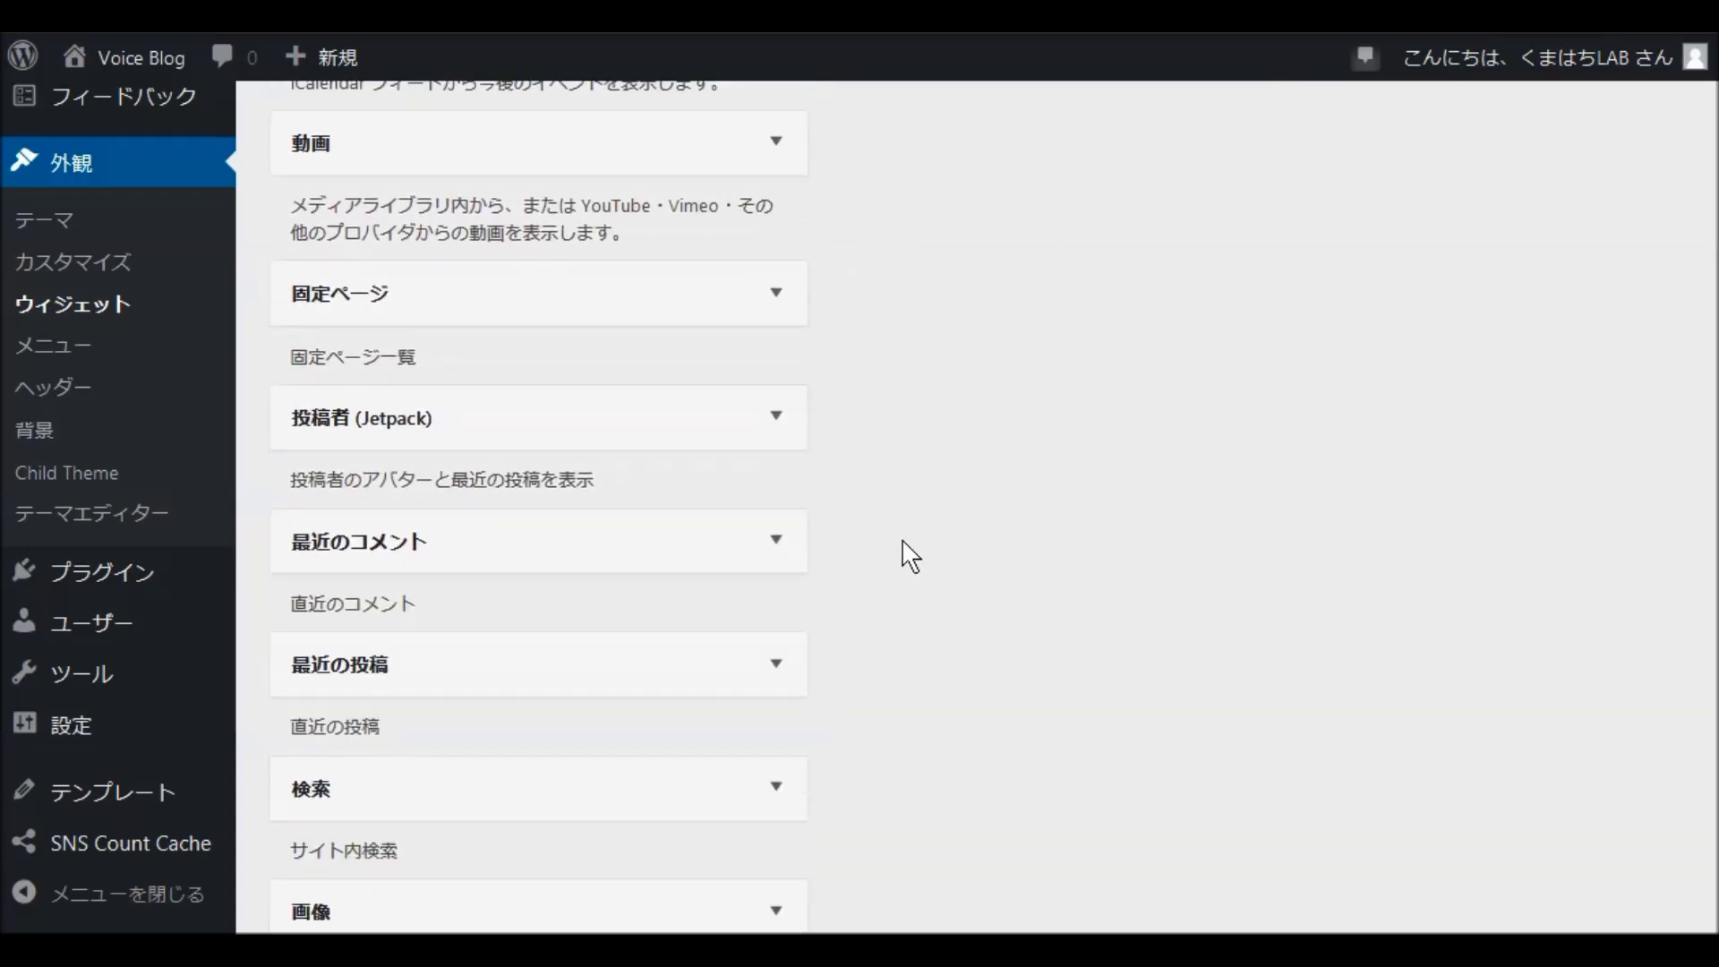
scroll(914, 557, down, 2)
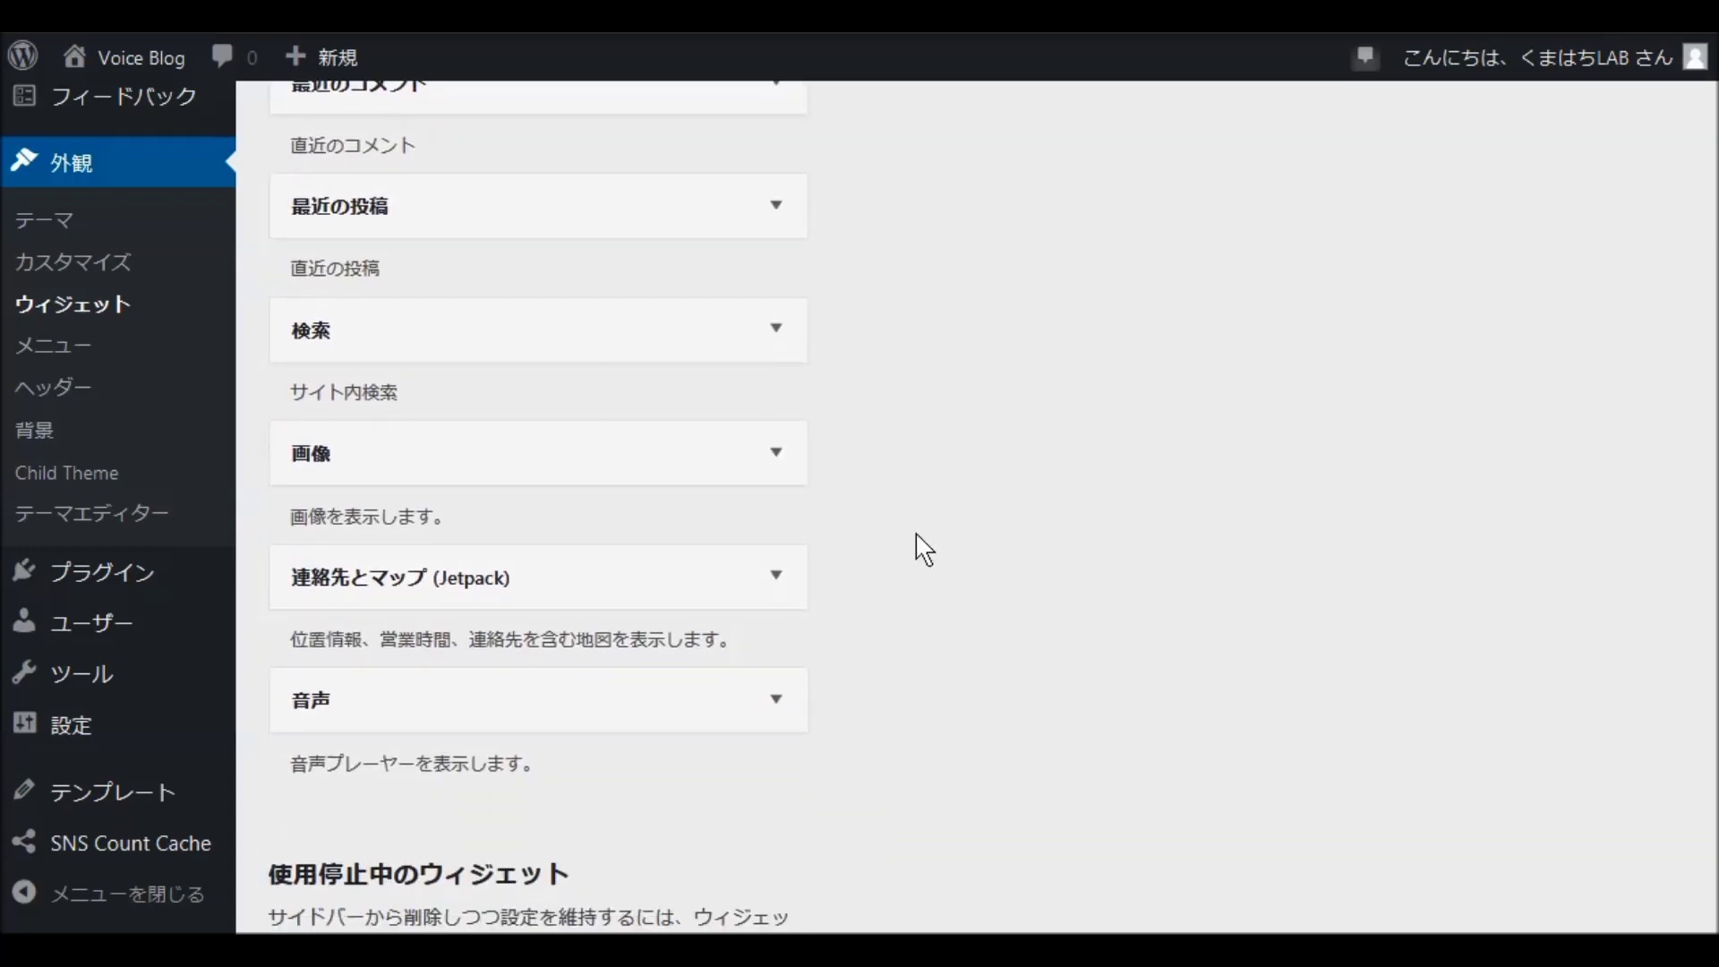
scroll(928, 545, down, 4)
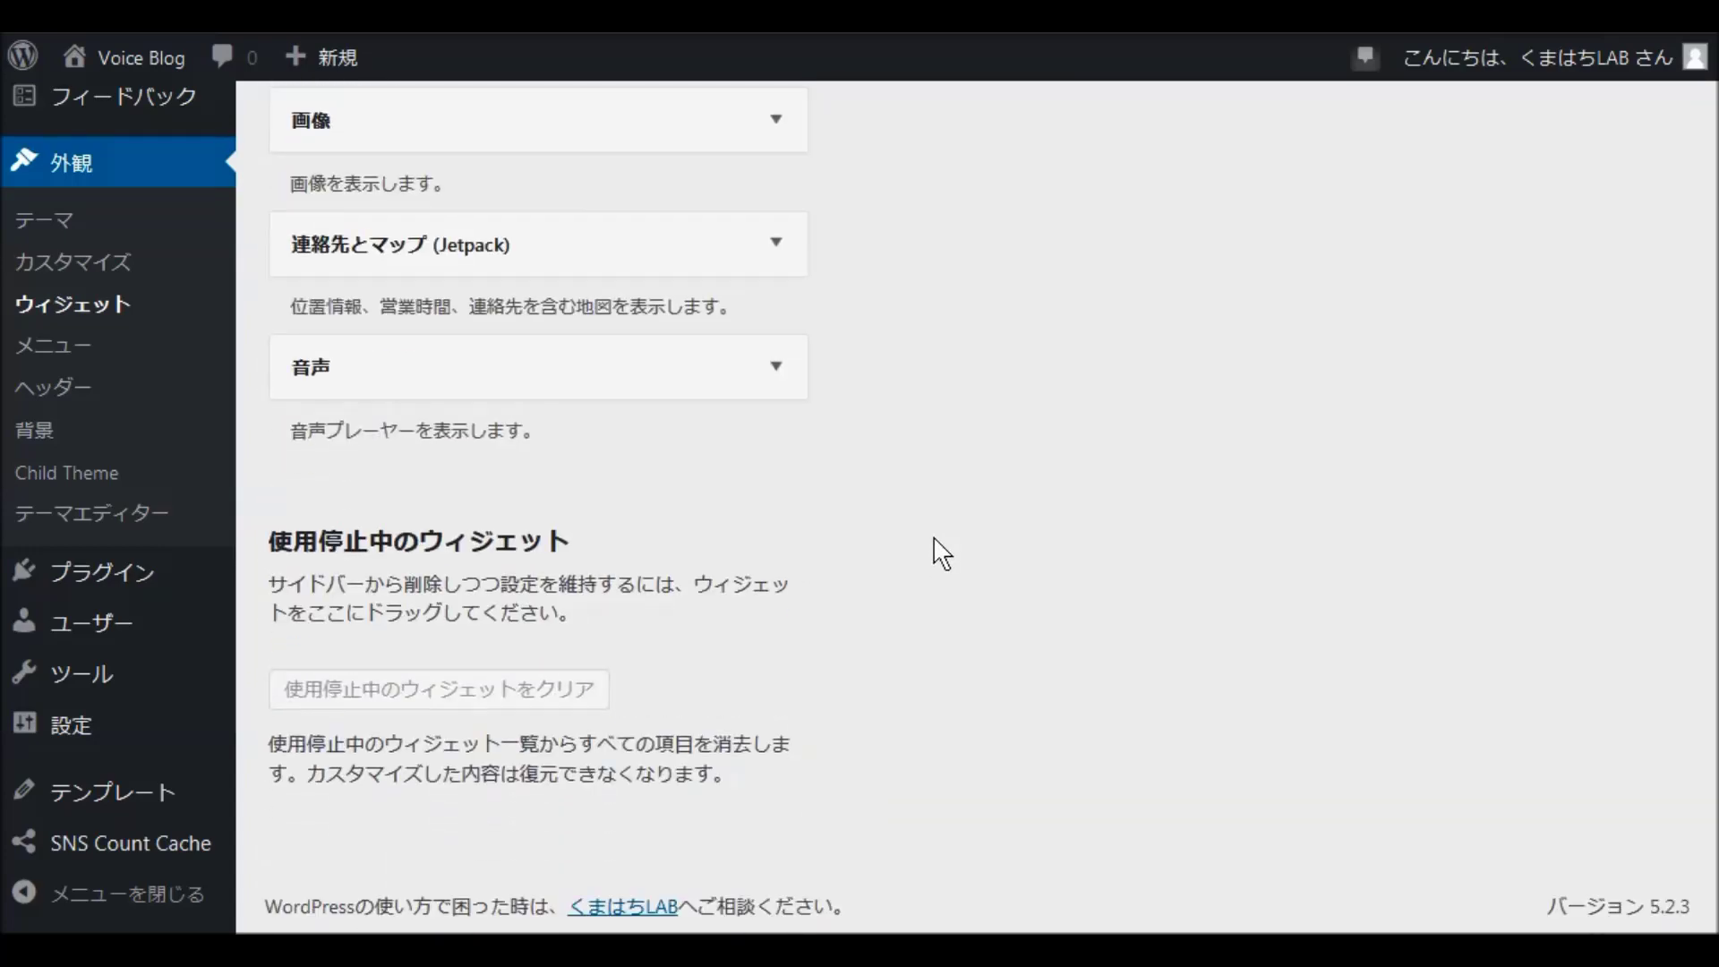
scroll(937, 556, up, 5)
scroll(910, 556, up, 5)
scroll(909, 557, up, 5)
scroll(911, 558, up, 5)
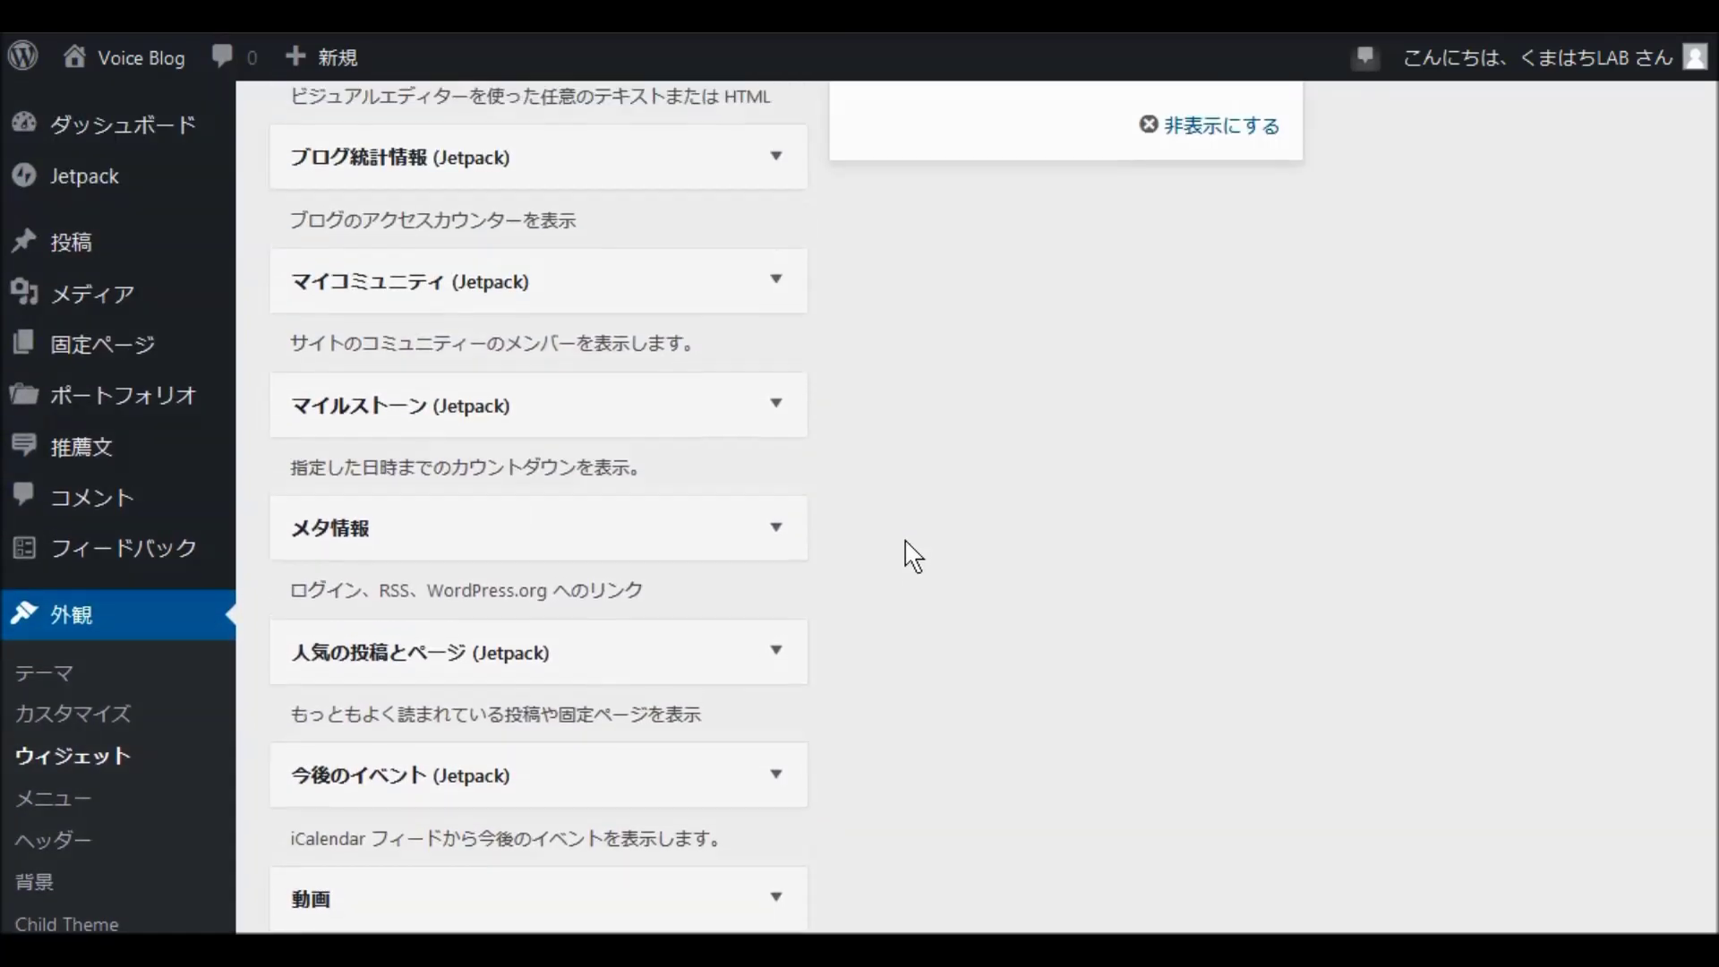
scroll(885, 570, up, 10)
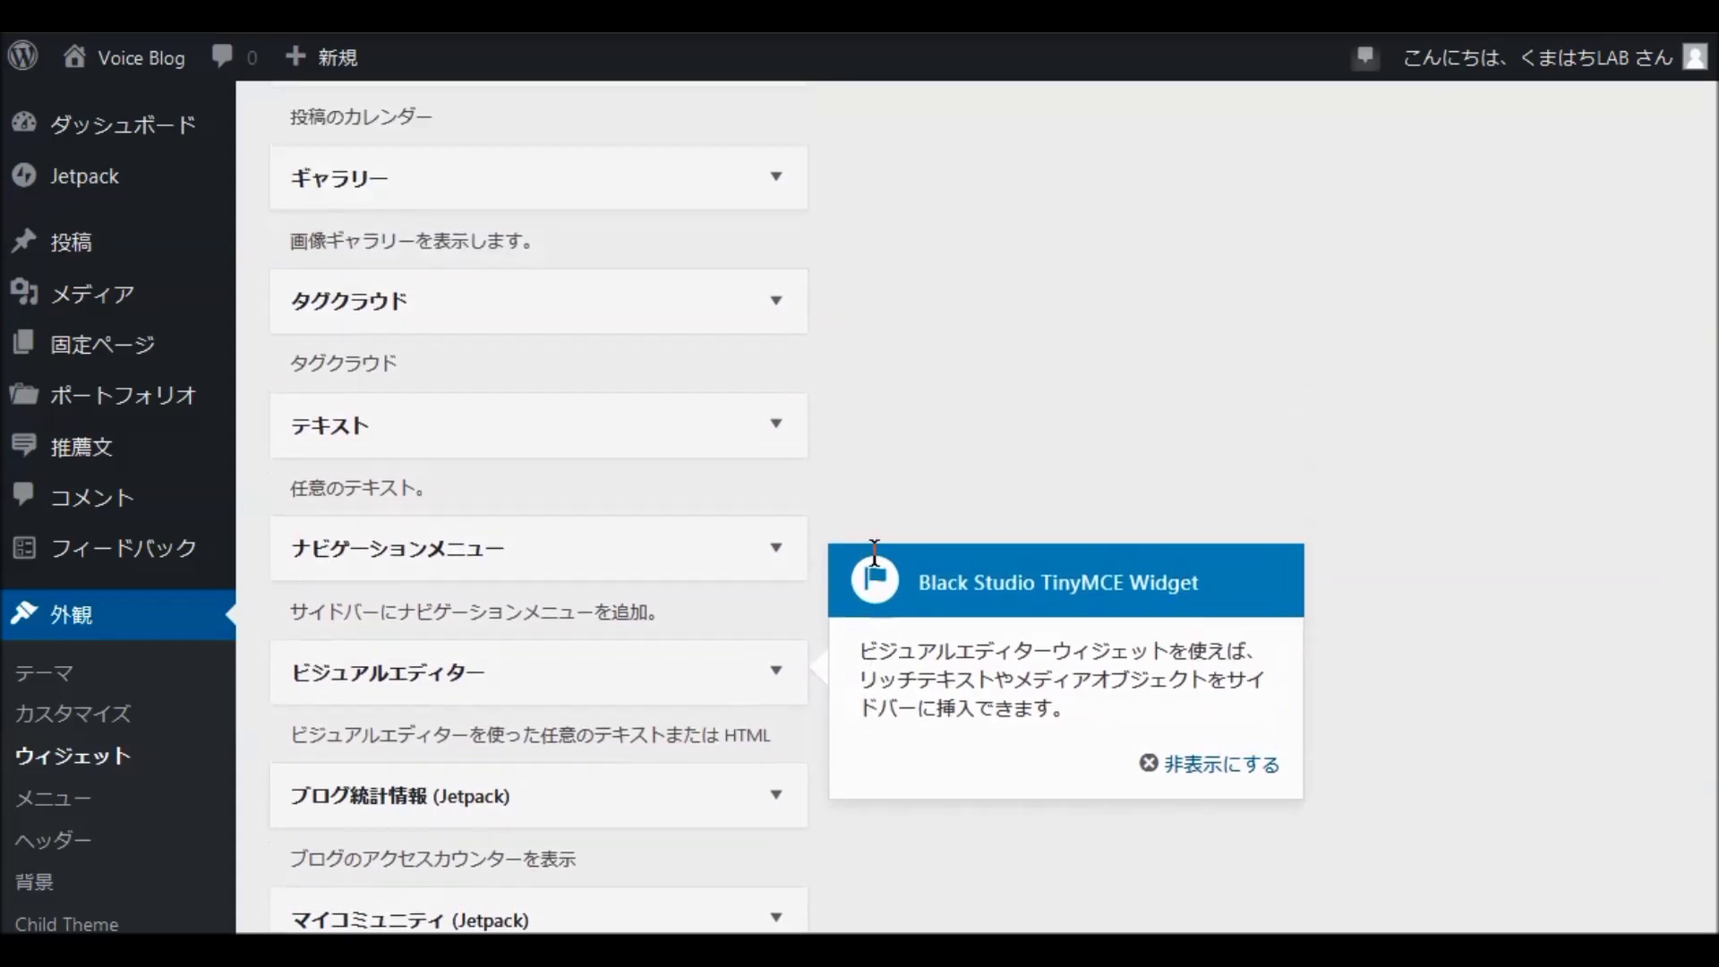
scroll(882, 569, up, 10)
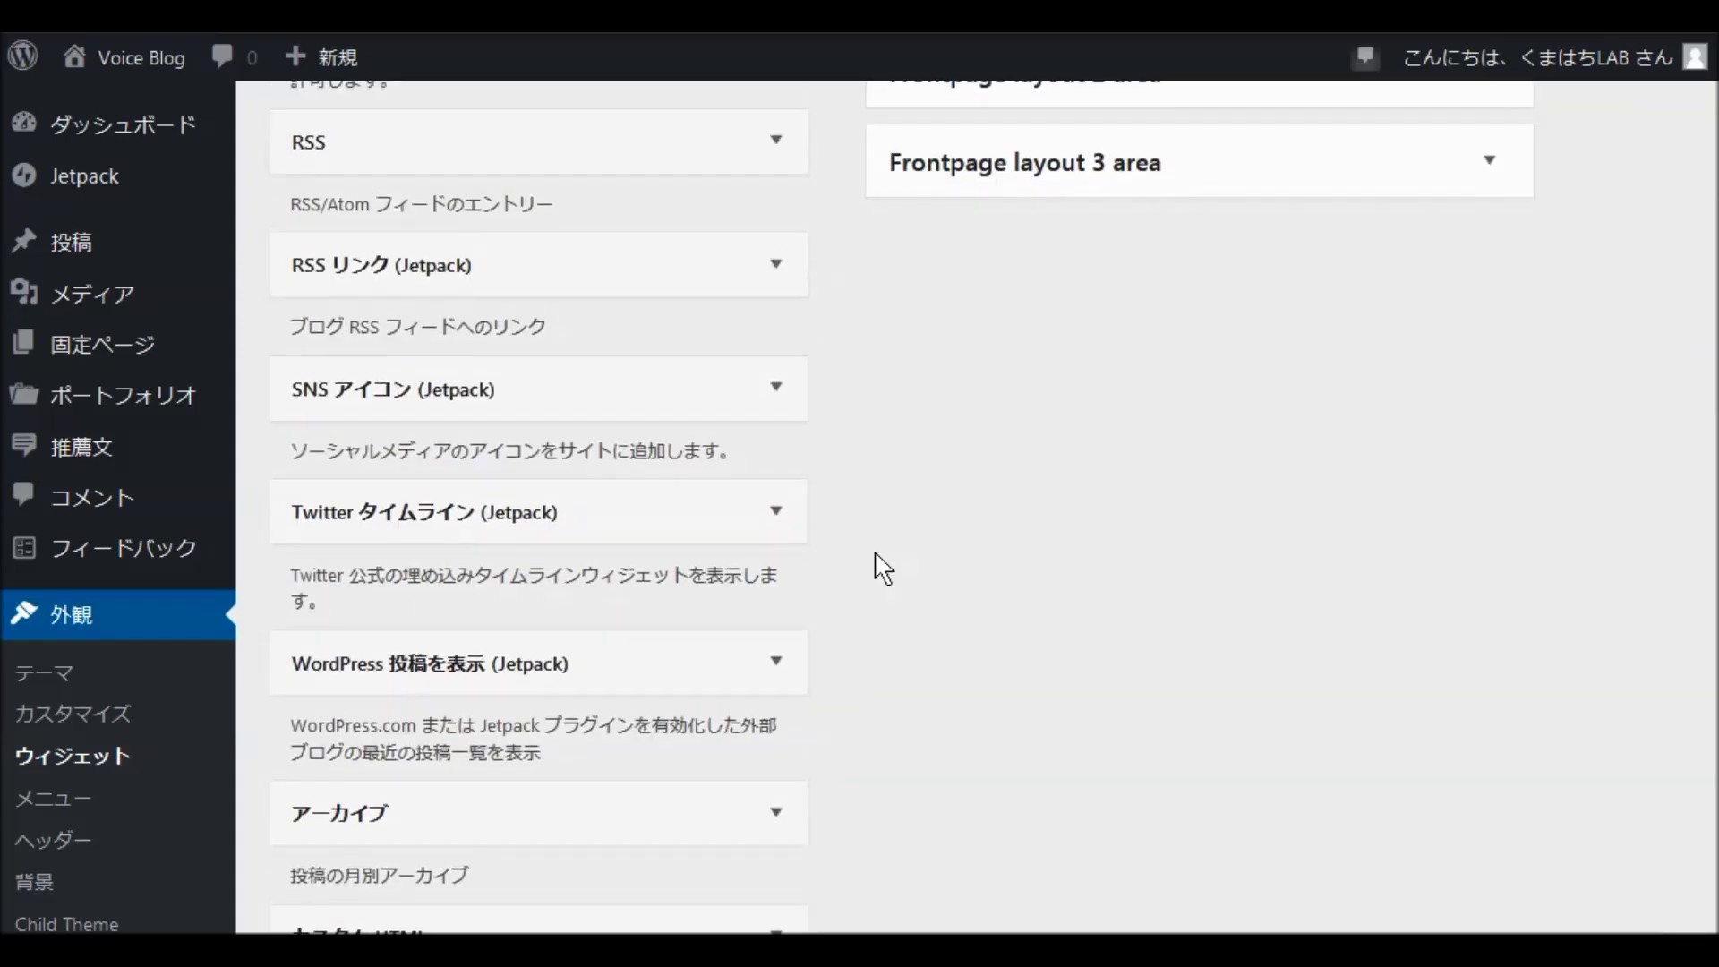
scroll(842, 577, up, 8)
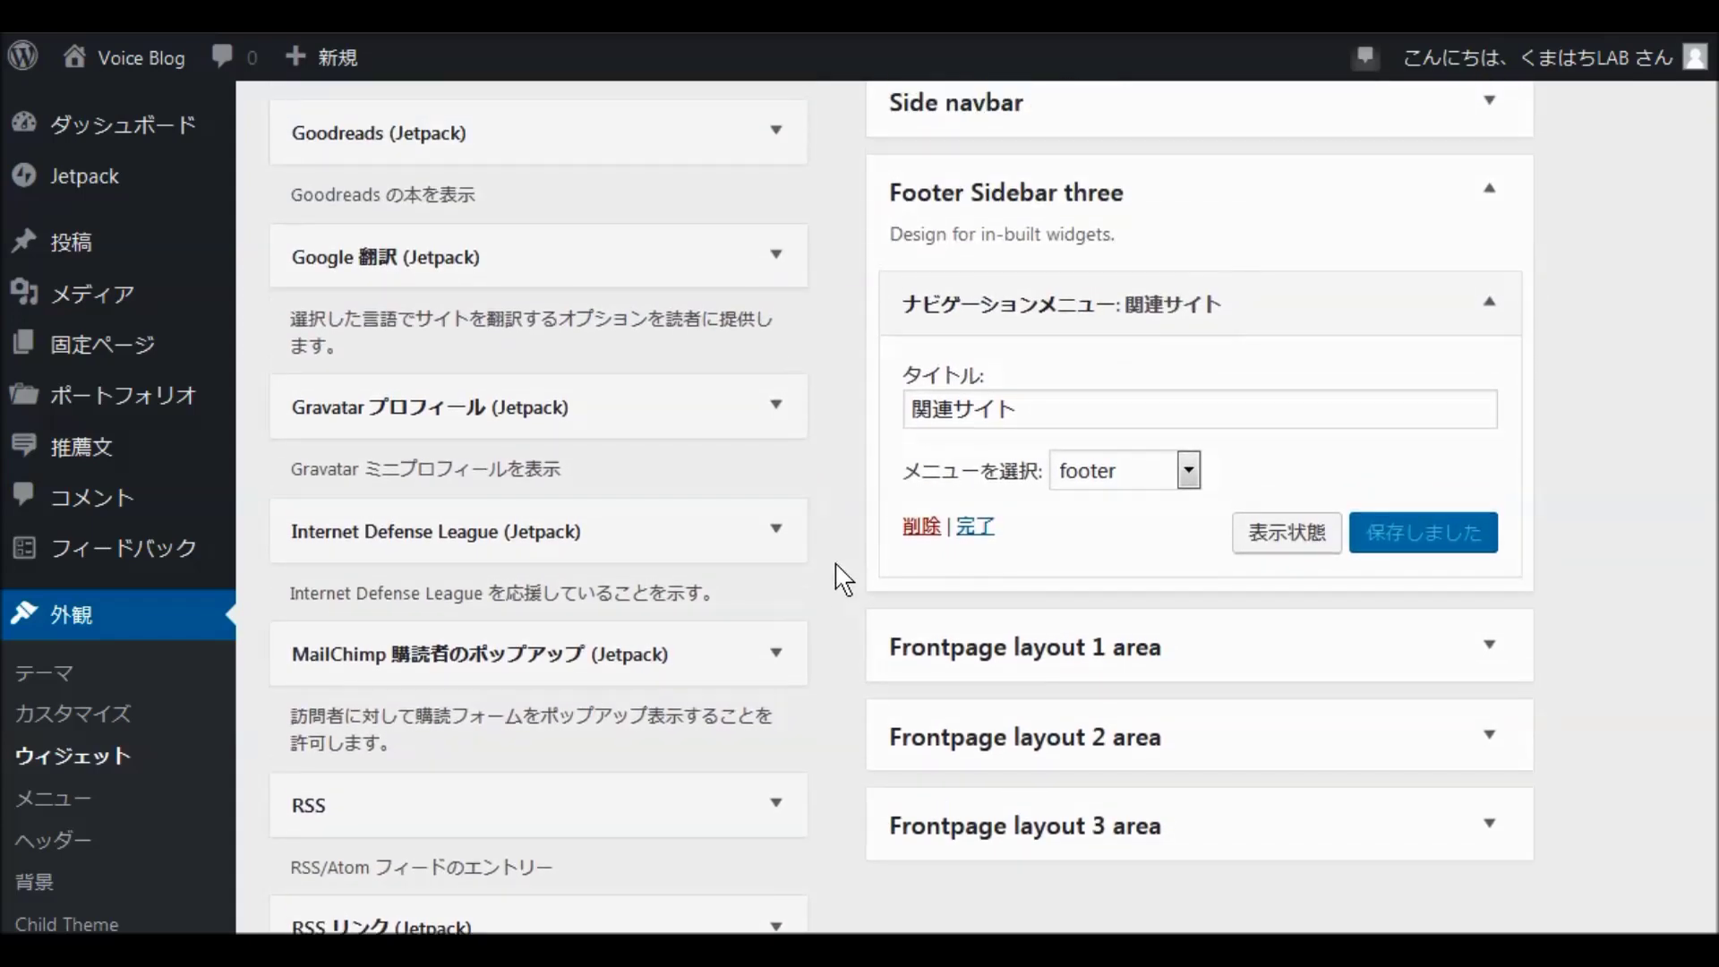
scroll(841, 579, up, 3)
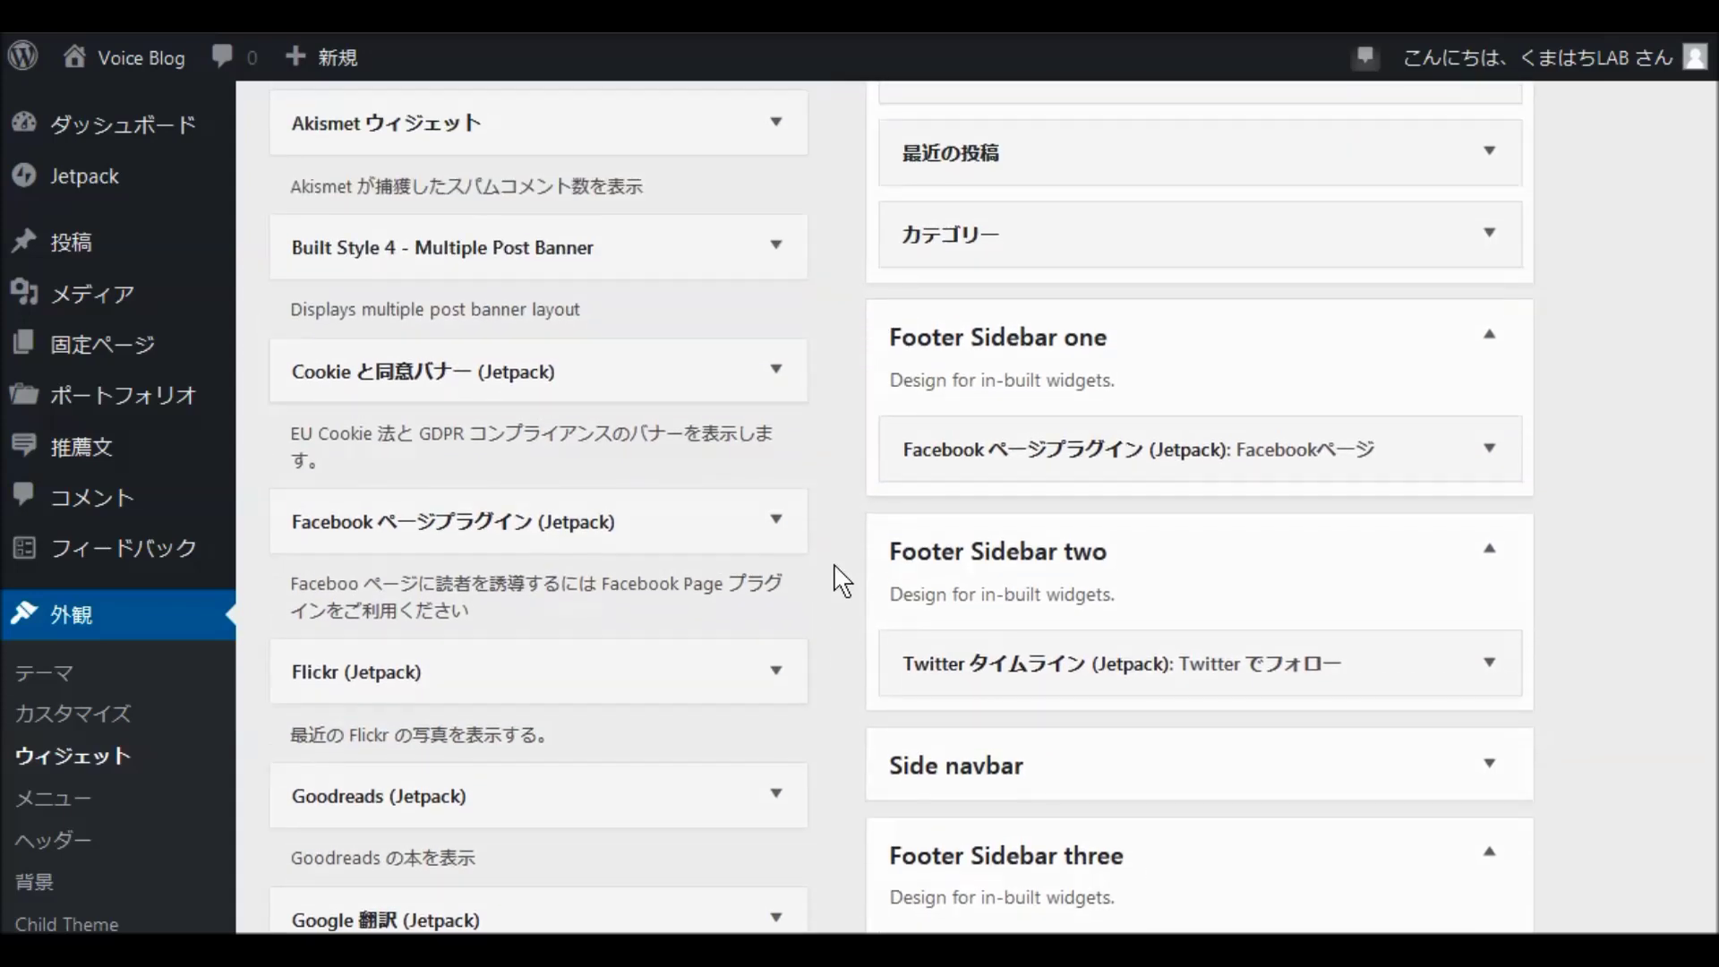
scroll(831, 586, down, 6)
scroll(830, 587, down, 15)
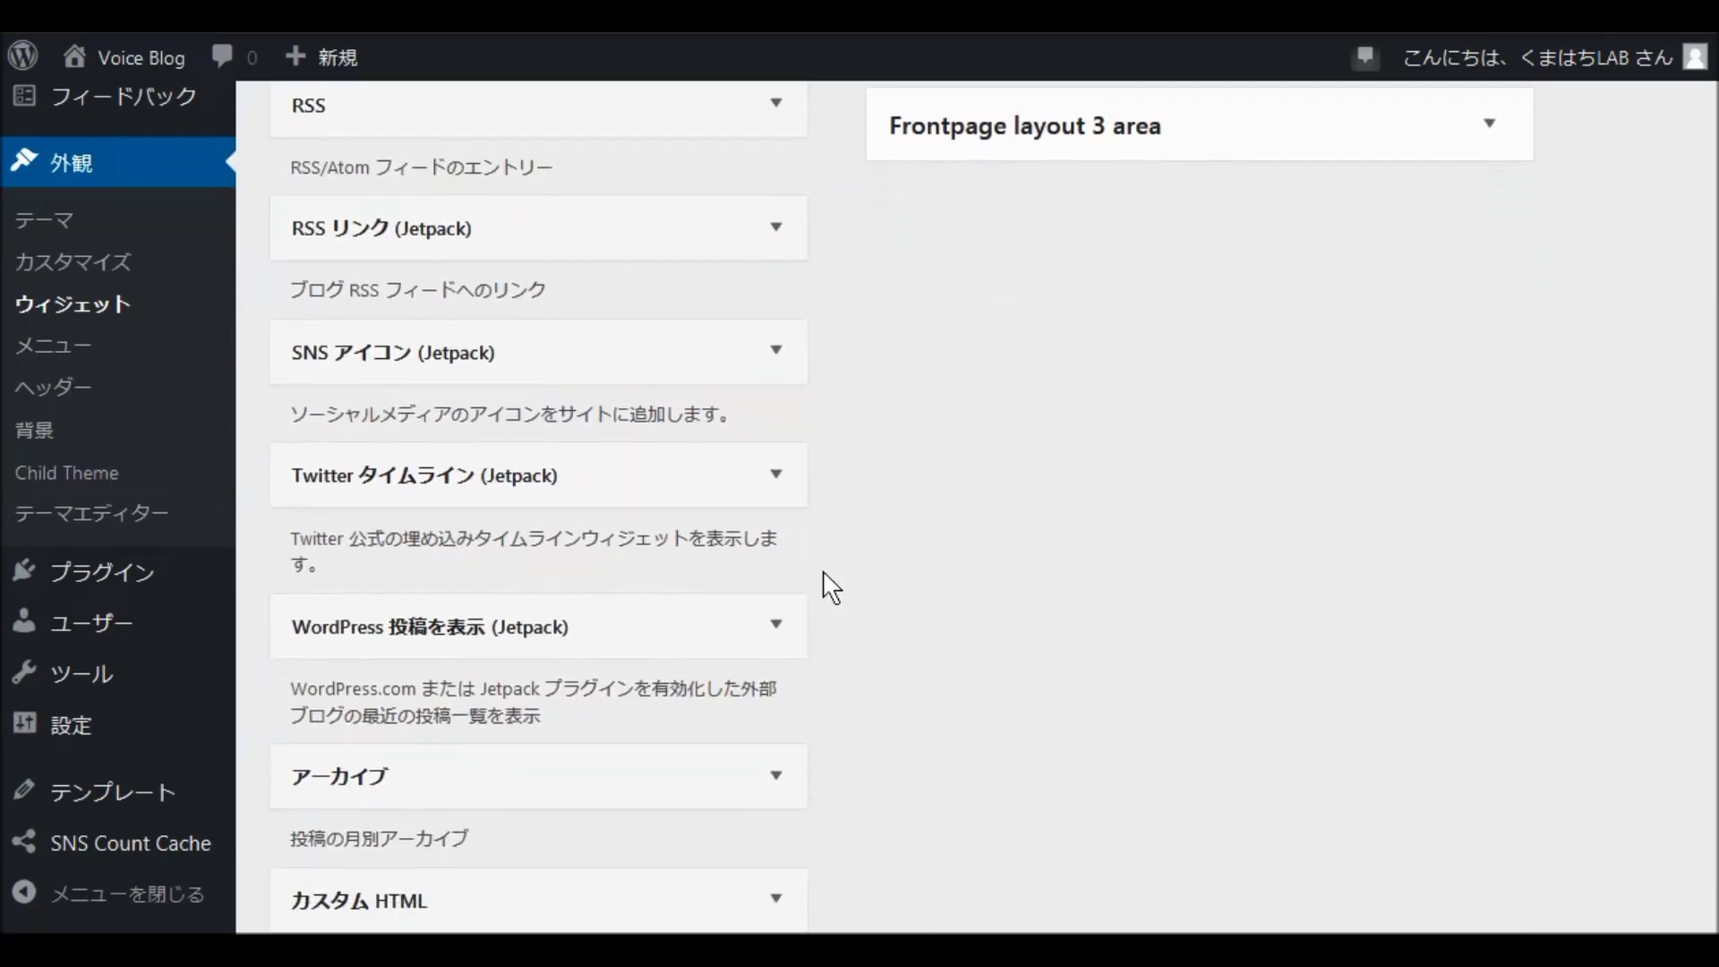
scroll(831, 588, down, 3)
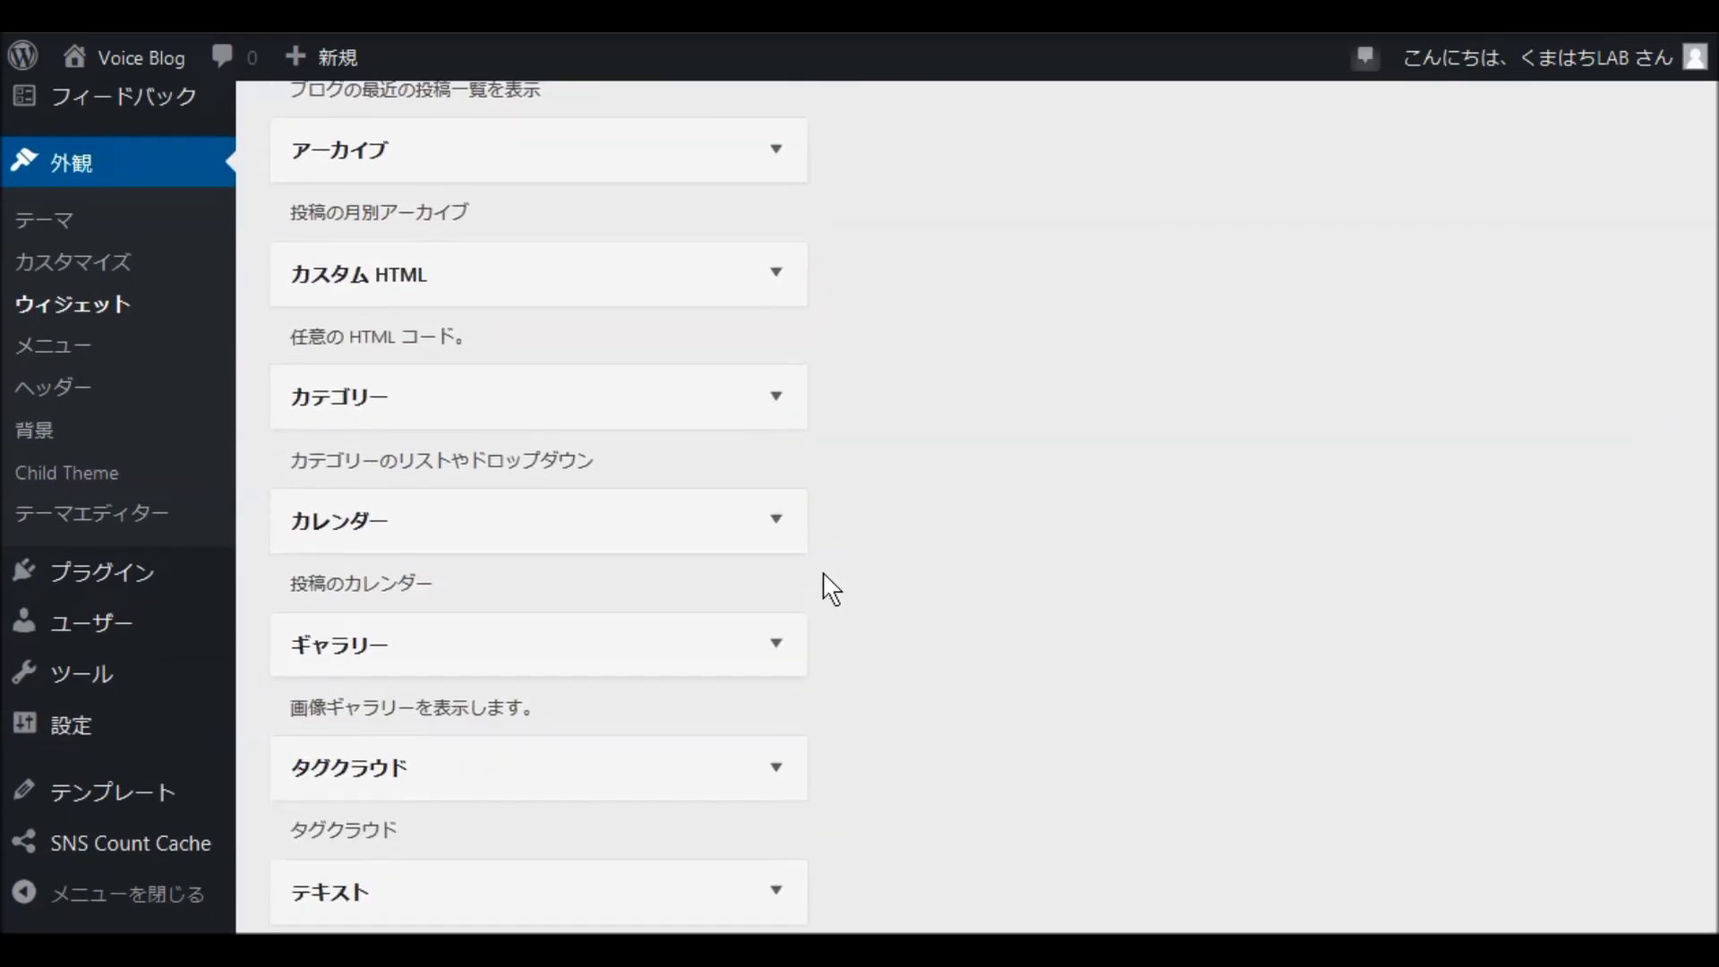
scroll(831, 588, down, 7)
scroll(831, 589, down, 3)
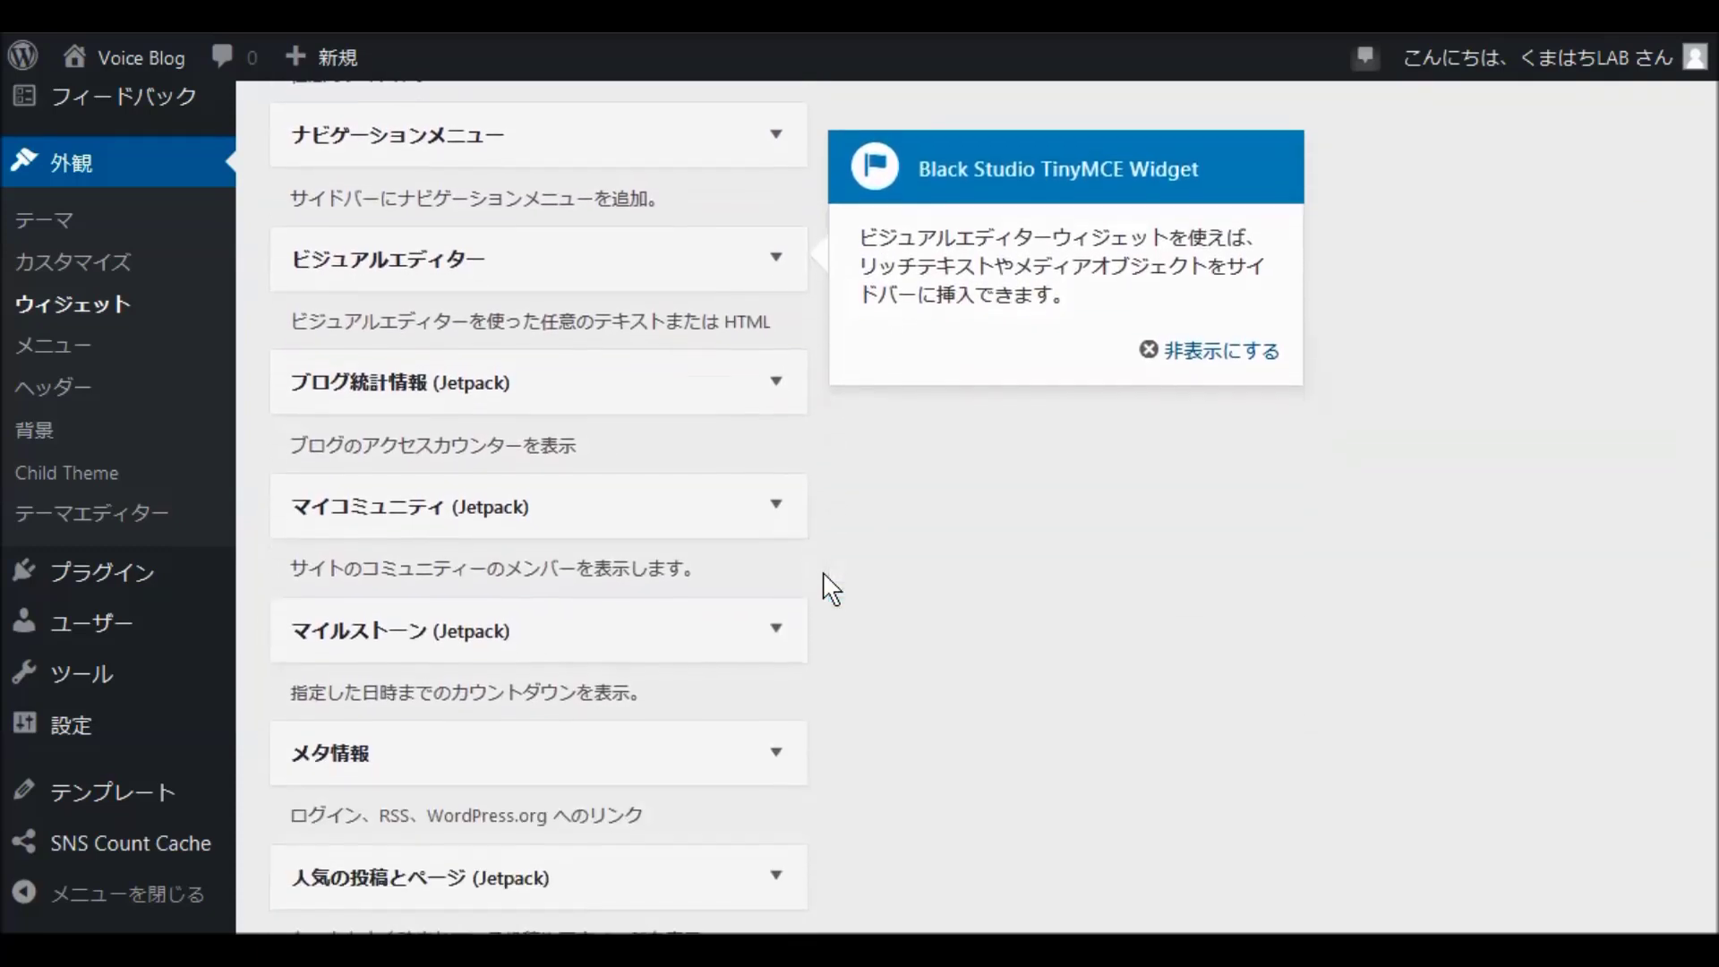
scroll(831, 589, down, 2)
scroll(831, 588, down, 8)
scroll(831, 588, down, 4)
scroll(831, 589, down, 2)
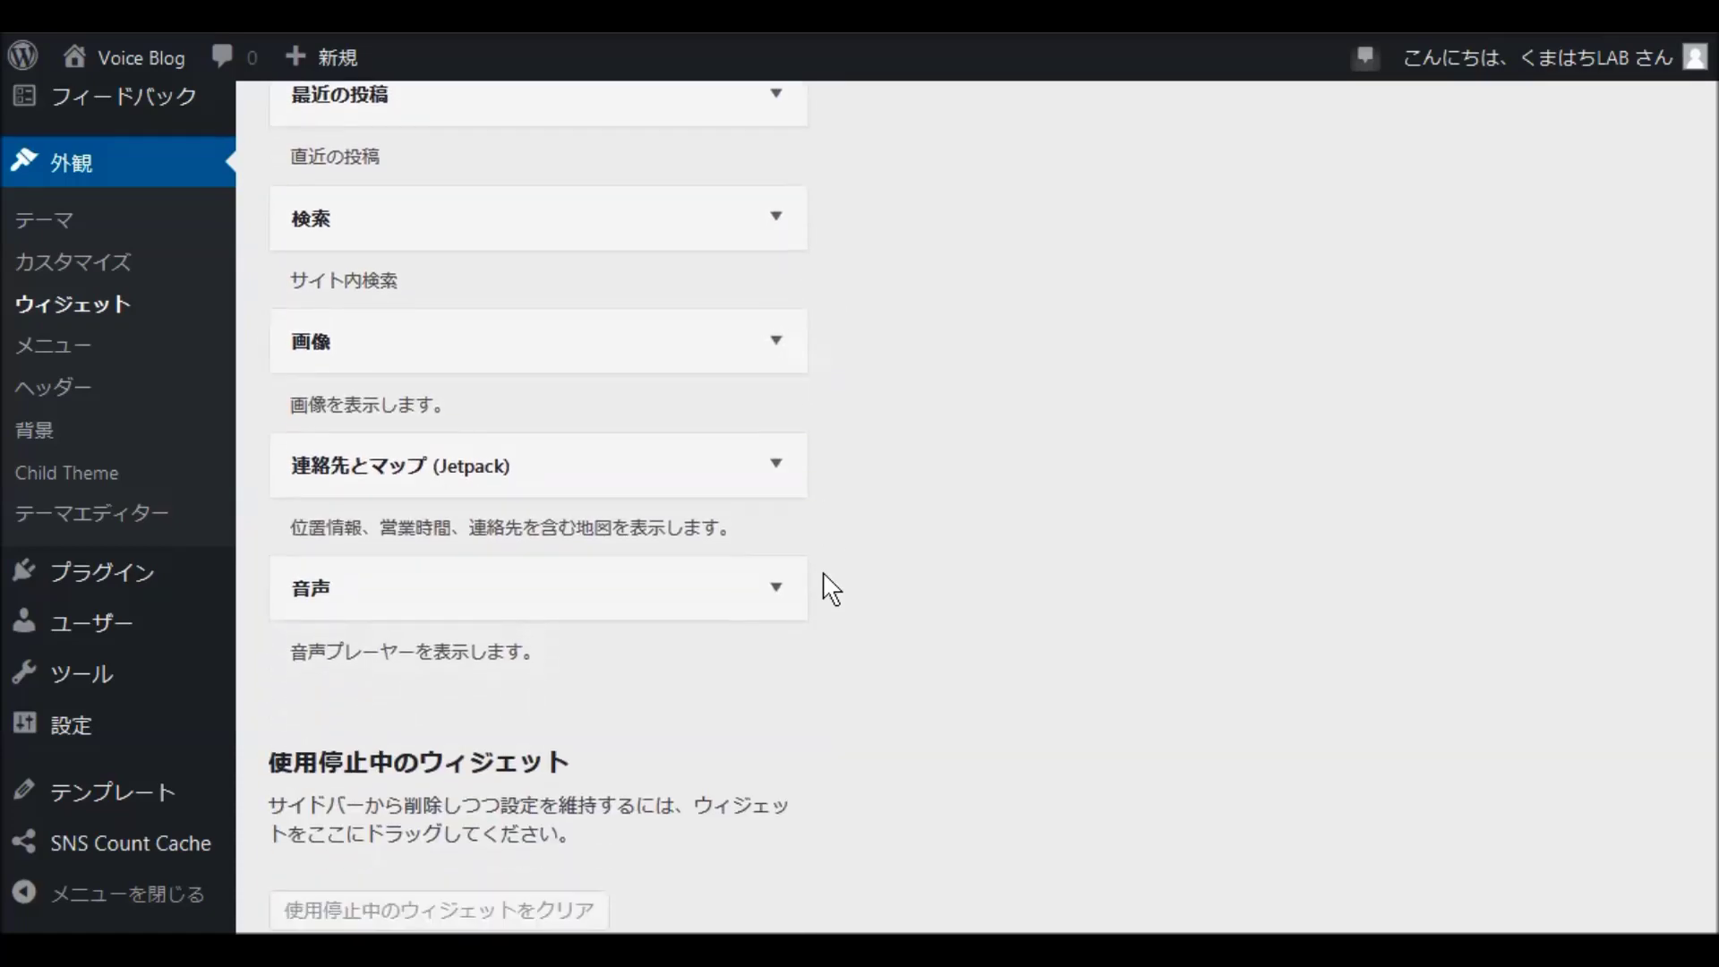
scroll(831, 589, down, 2)
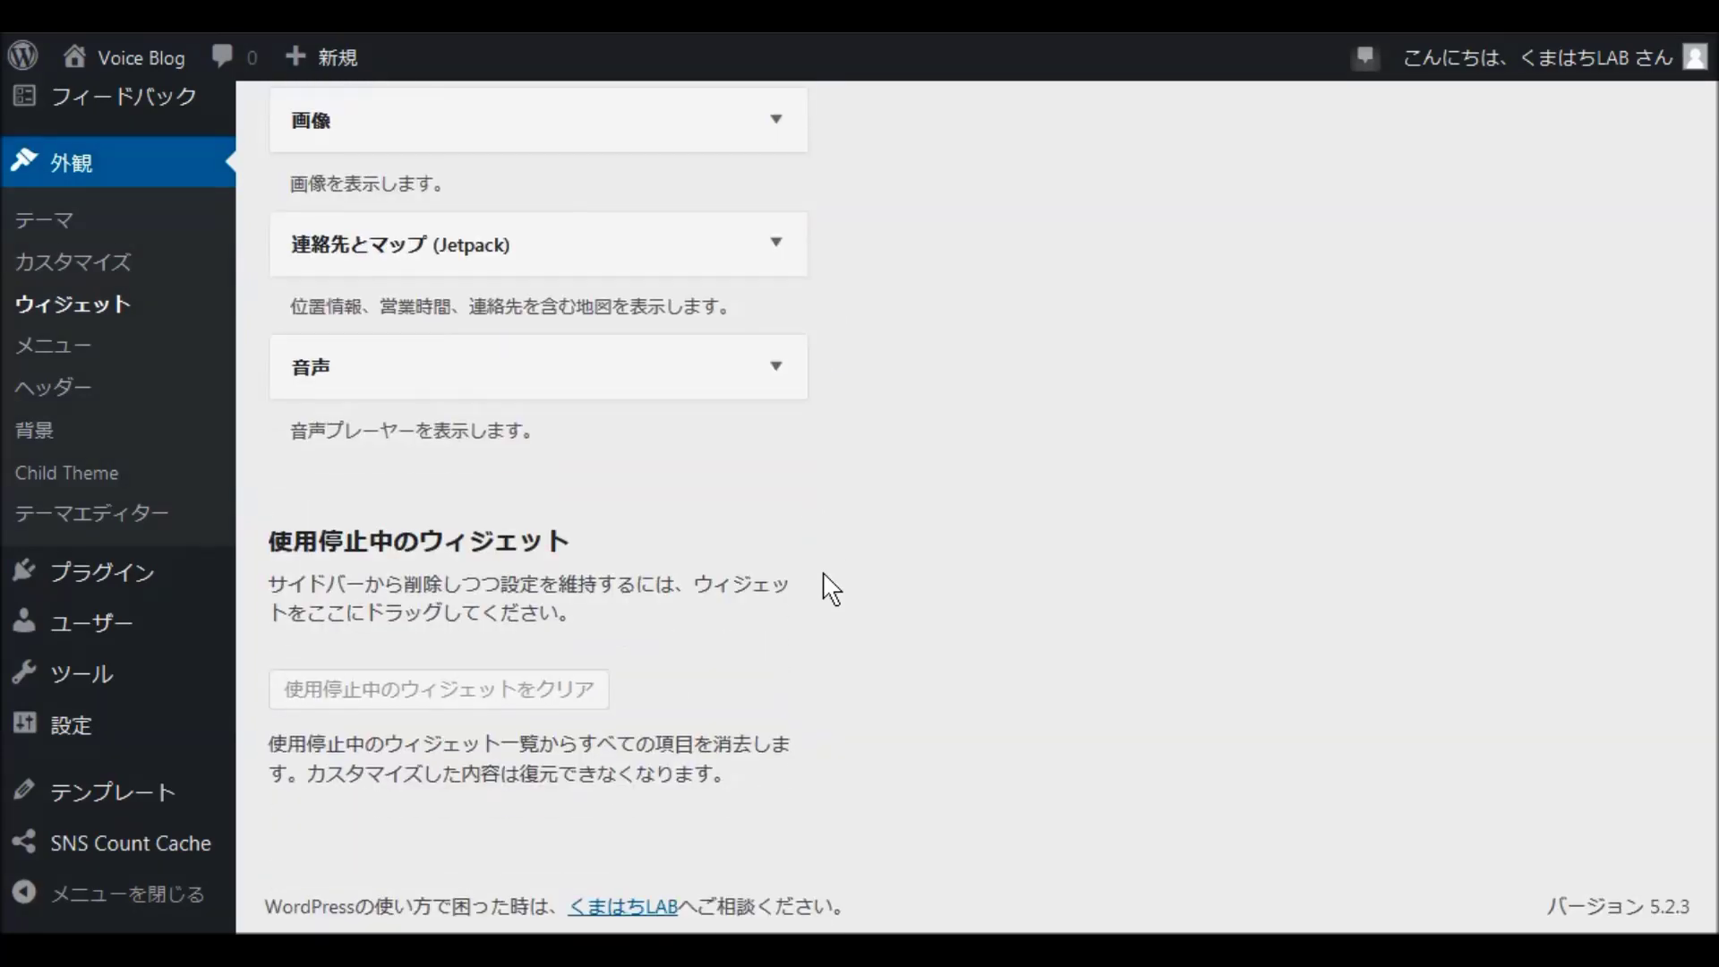
scroll(831, 588, up, 6)
scroll(831, 588, up, 2)
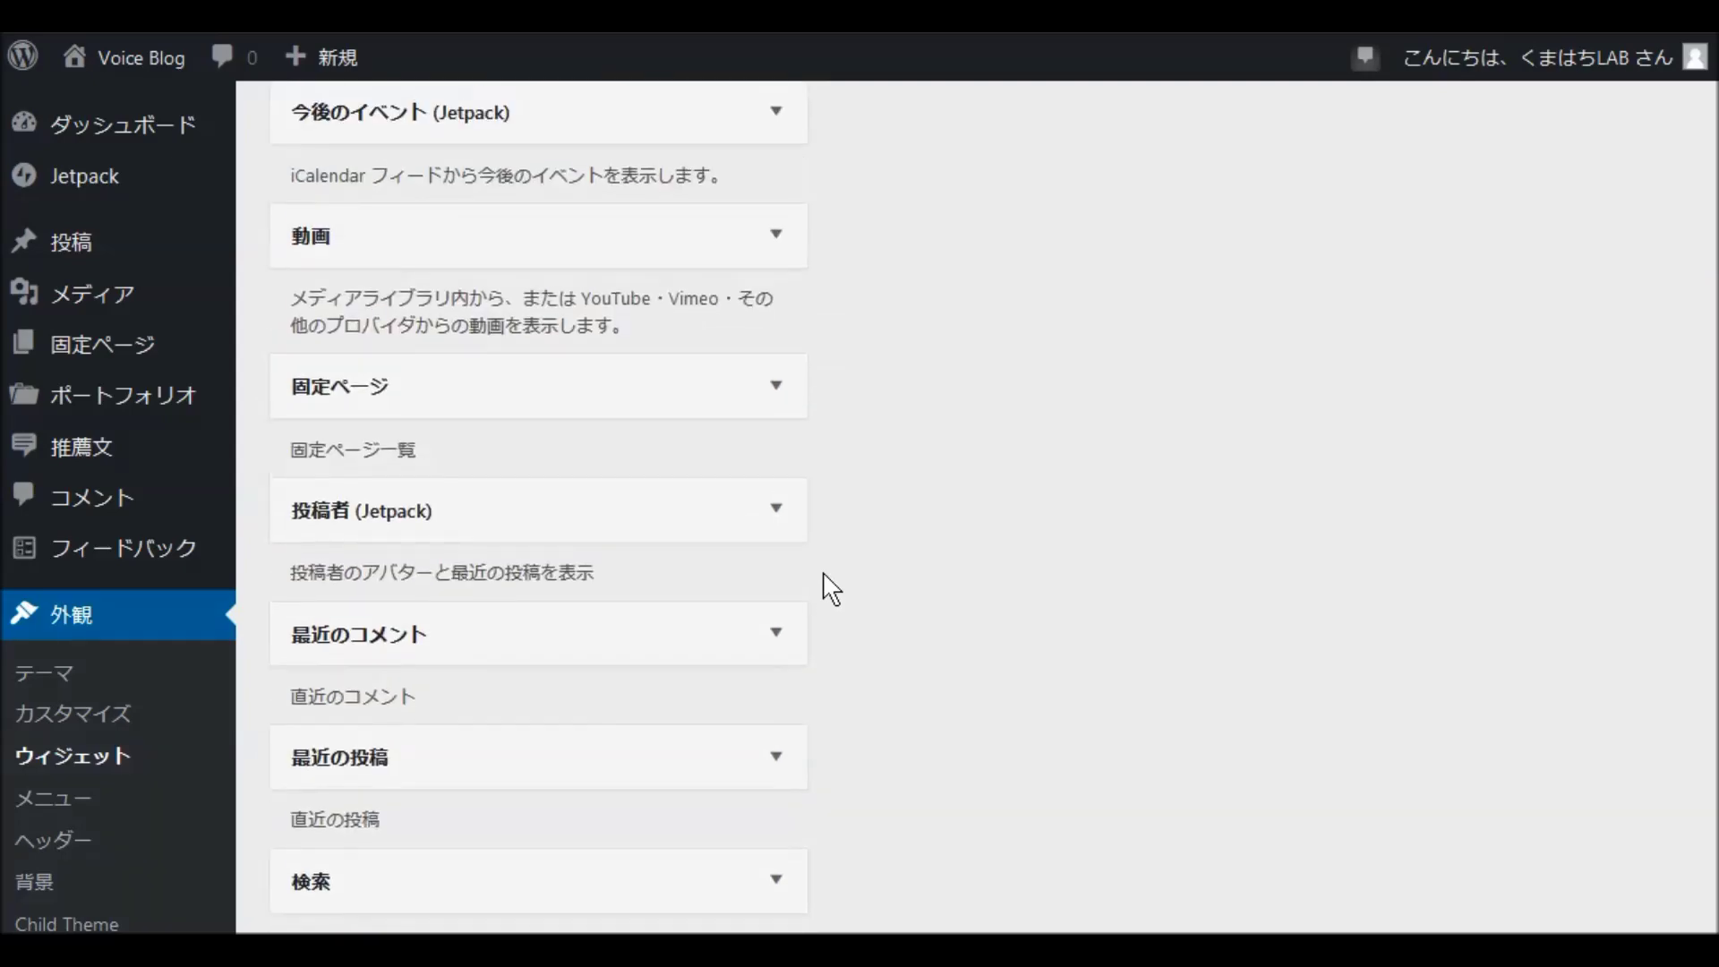
scroll(836, 582, up, 8)
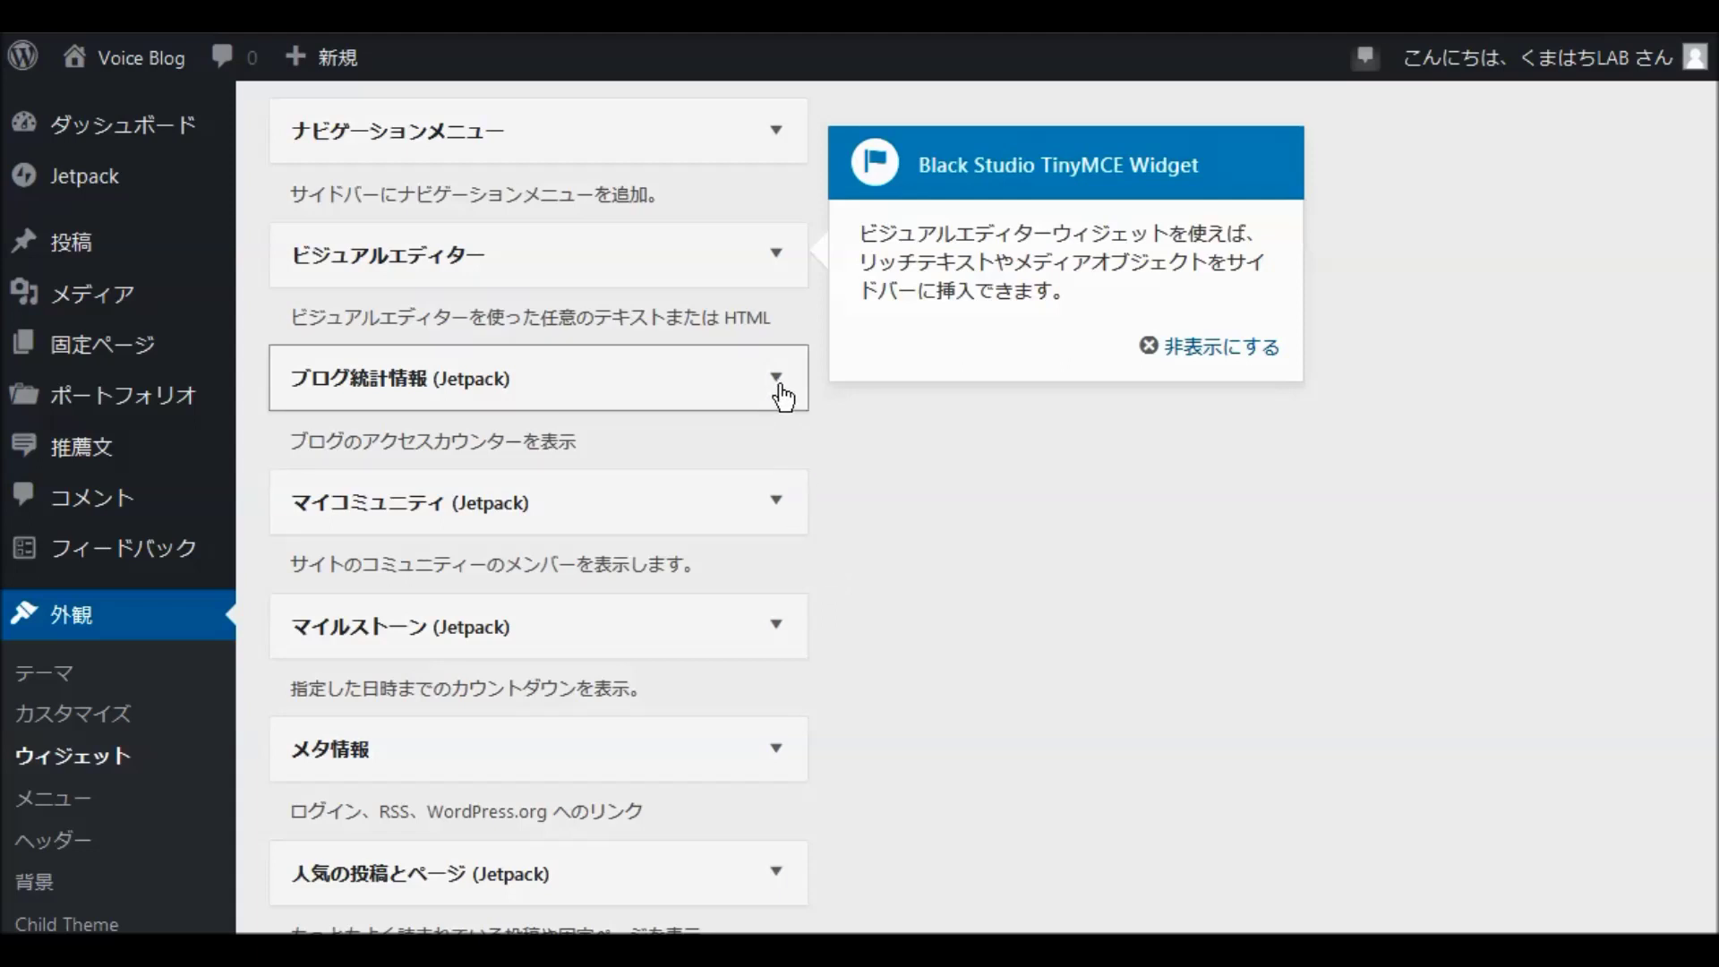
Dismiss the Black Studio TinyMCE Widget notice beside the visual editor widget and return to the Footer Sidebar three settings.
click(1222, 347)
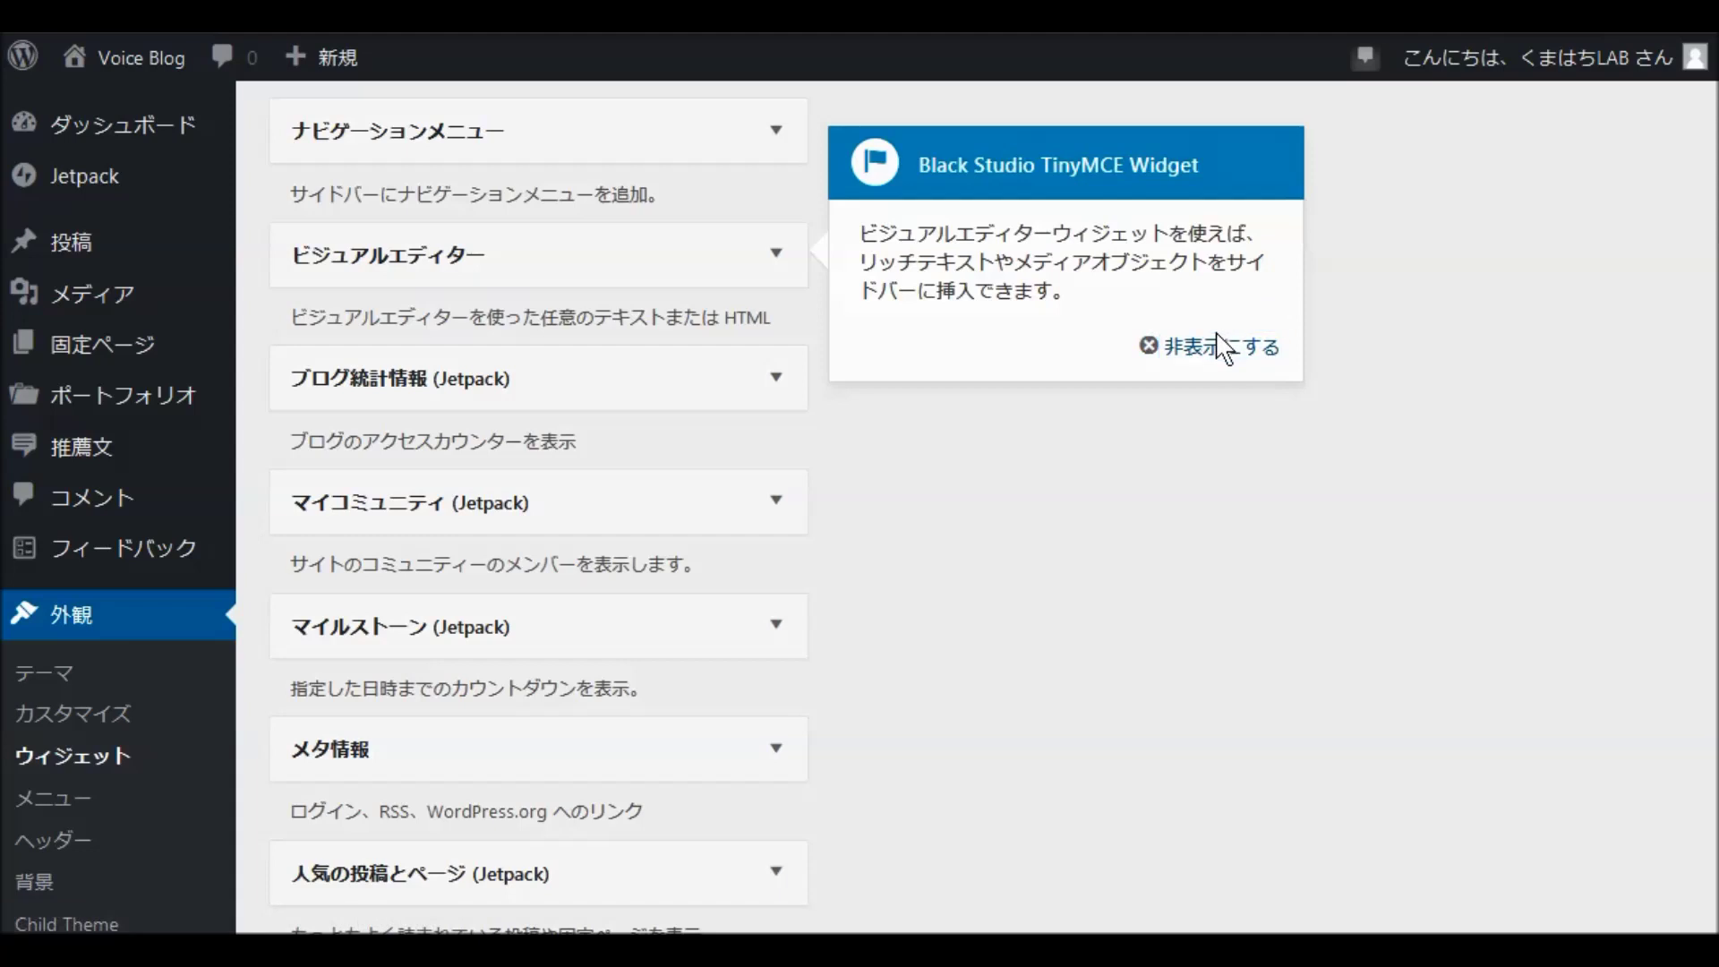
click(1222, 345)
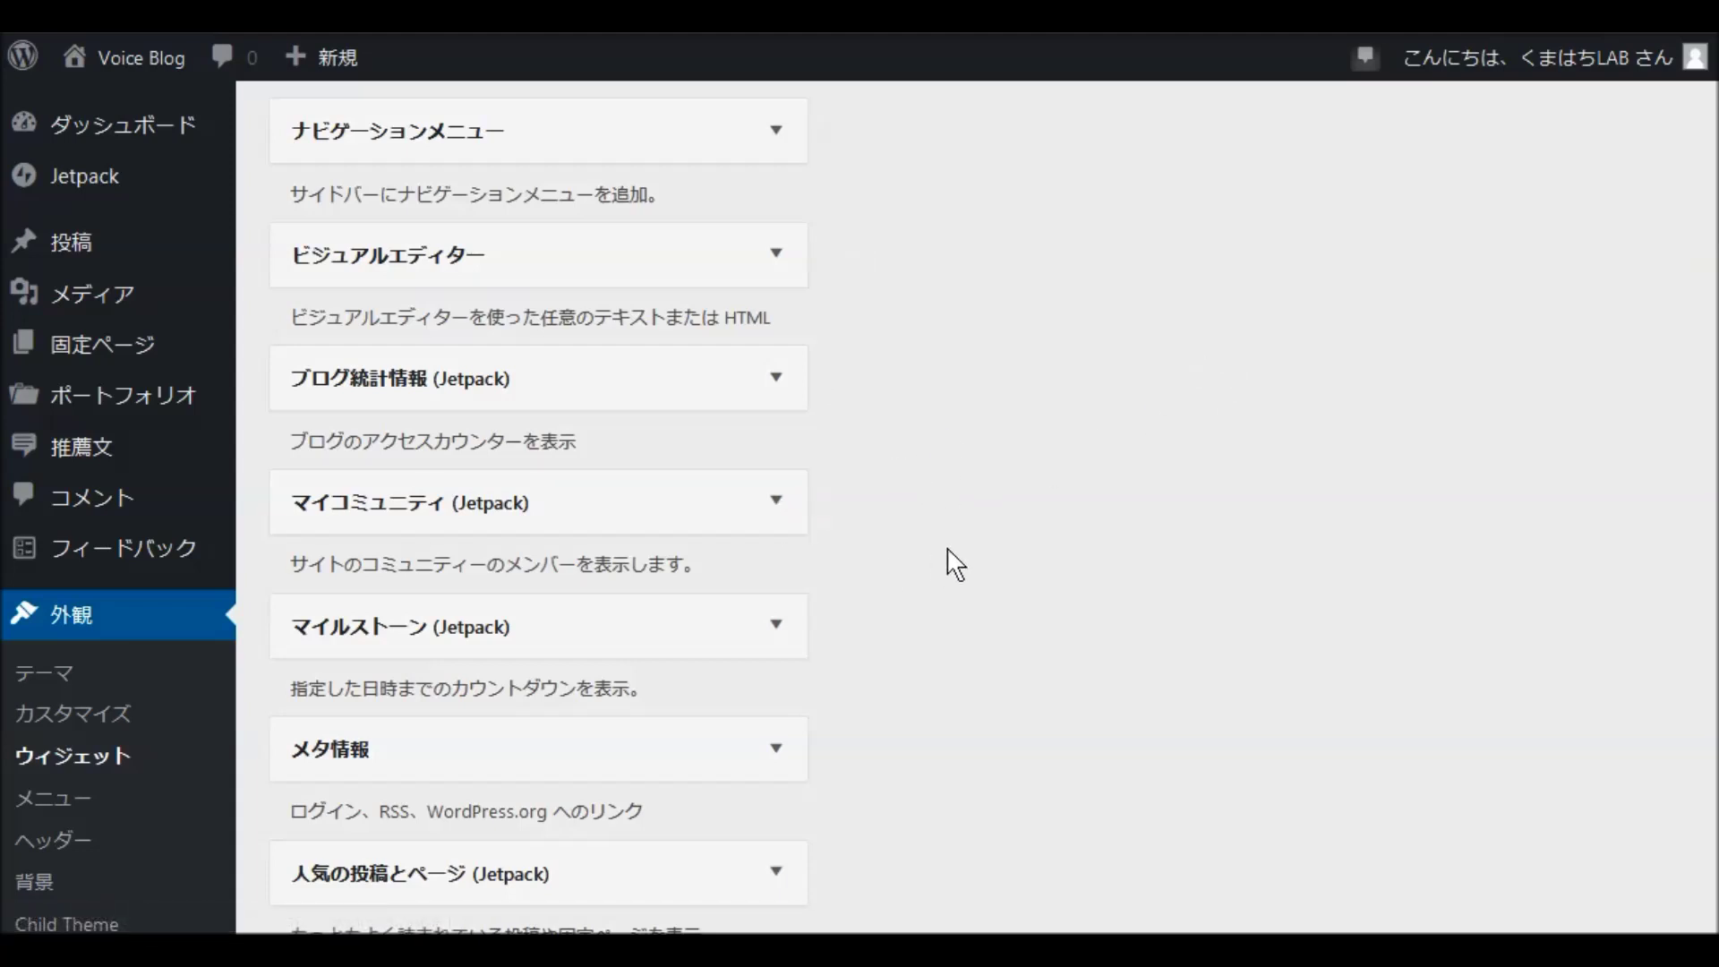
scroll(931, 560, up, 7)
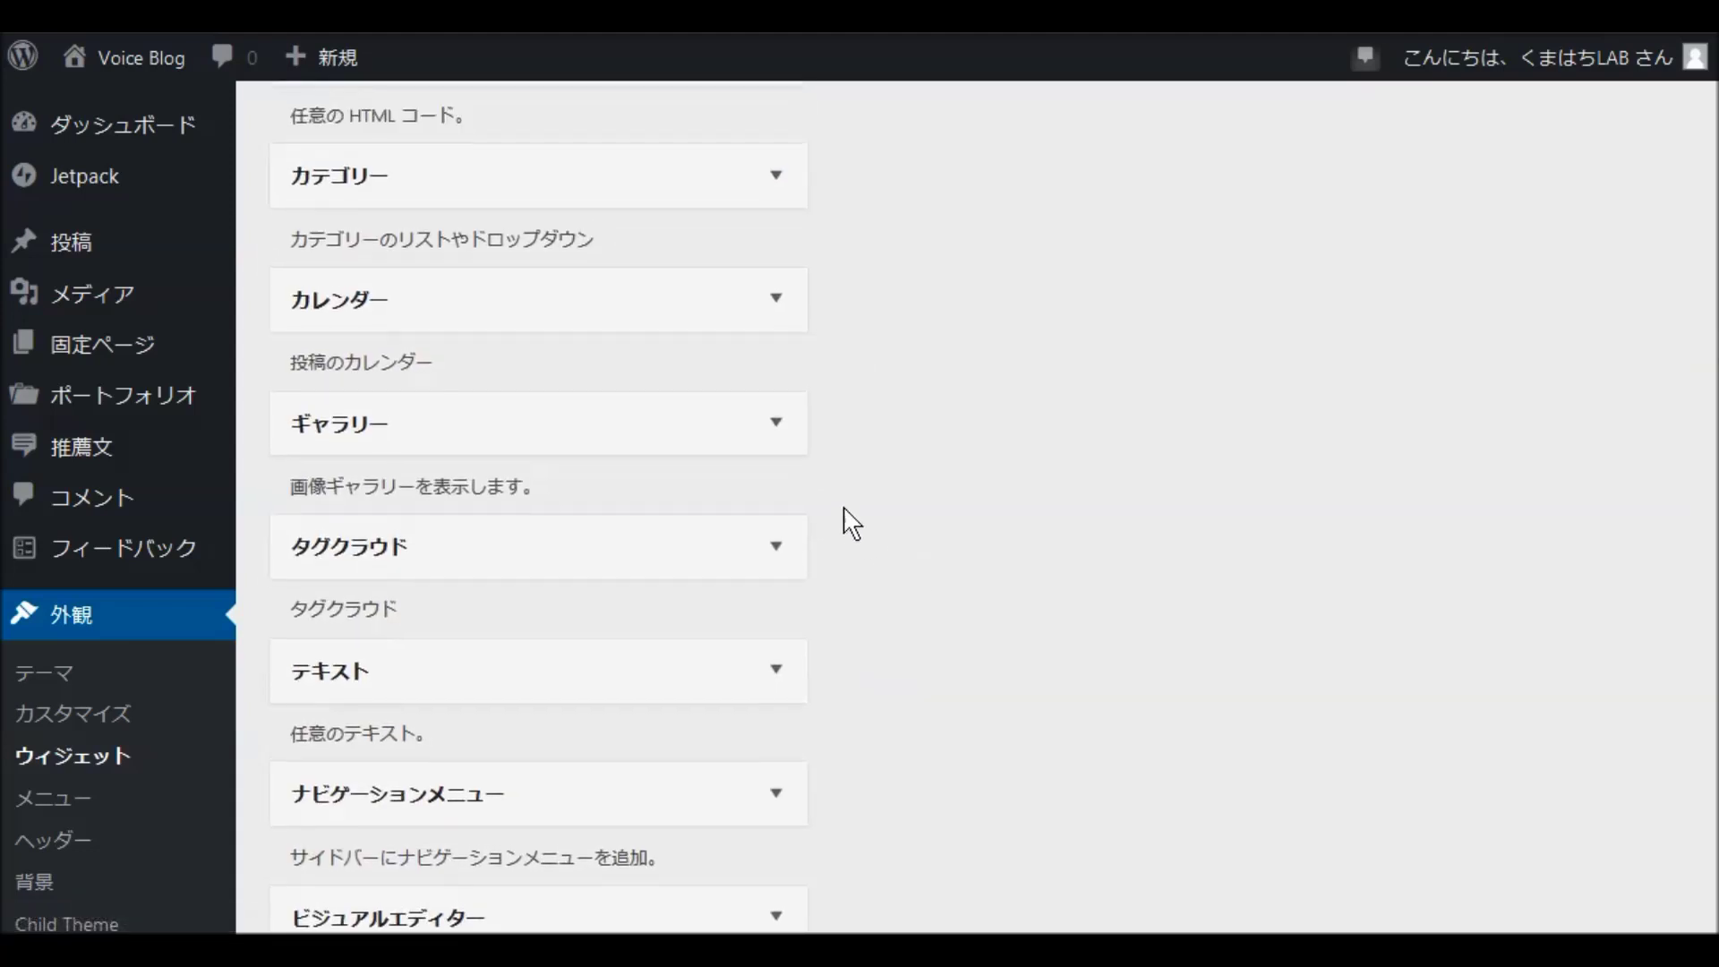
scroll(868, 496, up, 9)
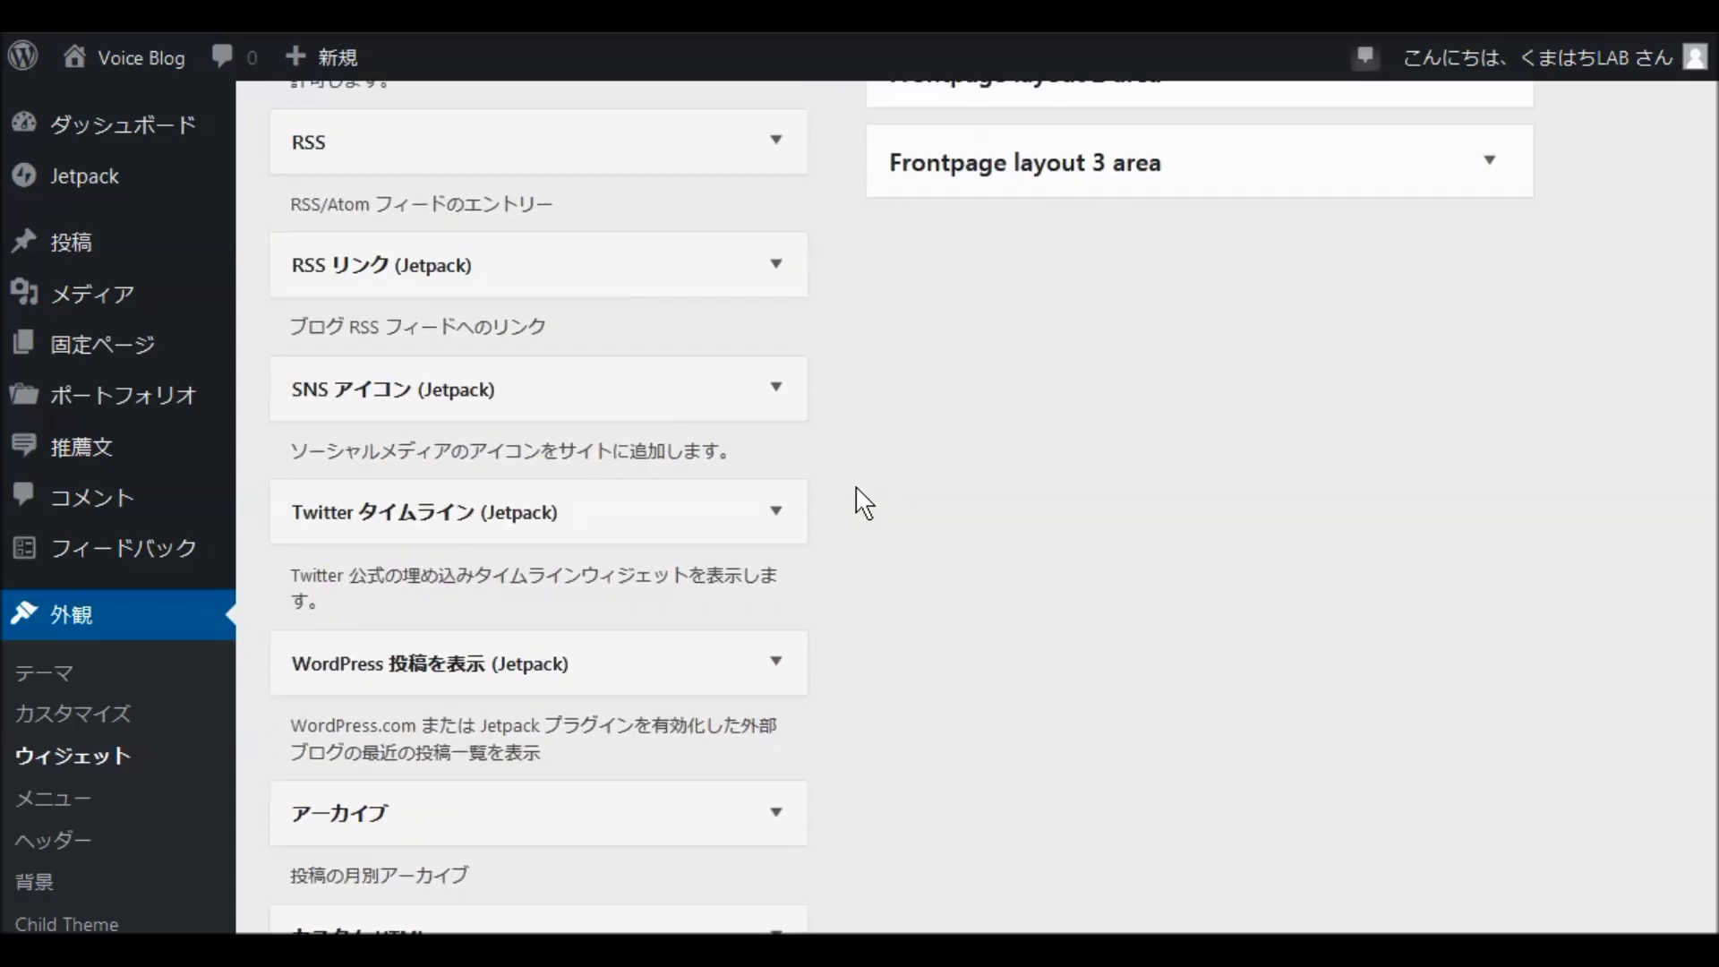
scroll(860, 506, up, 5)
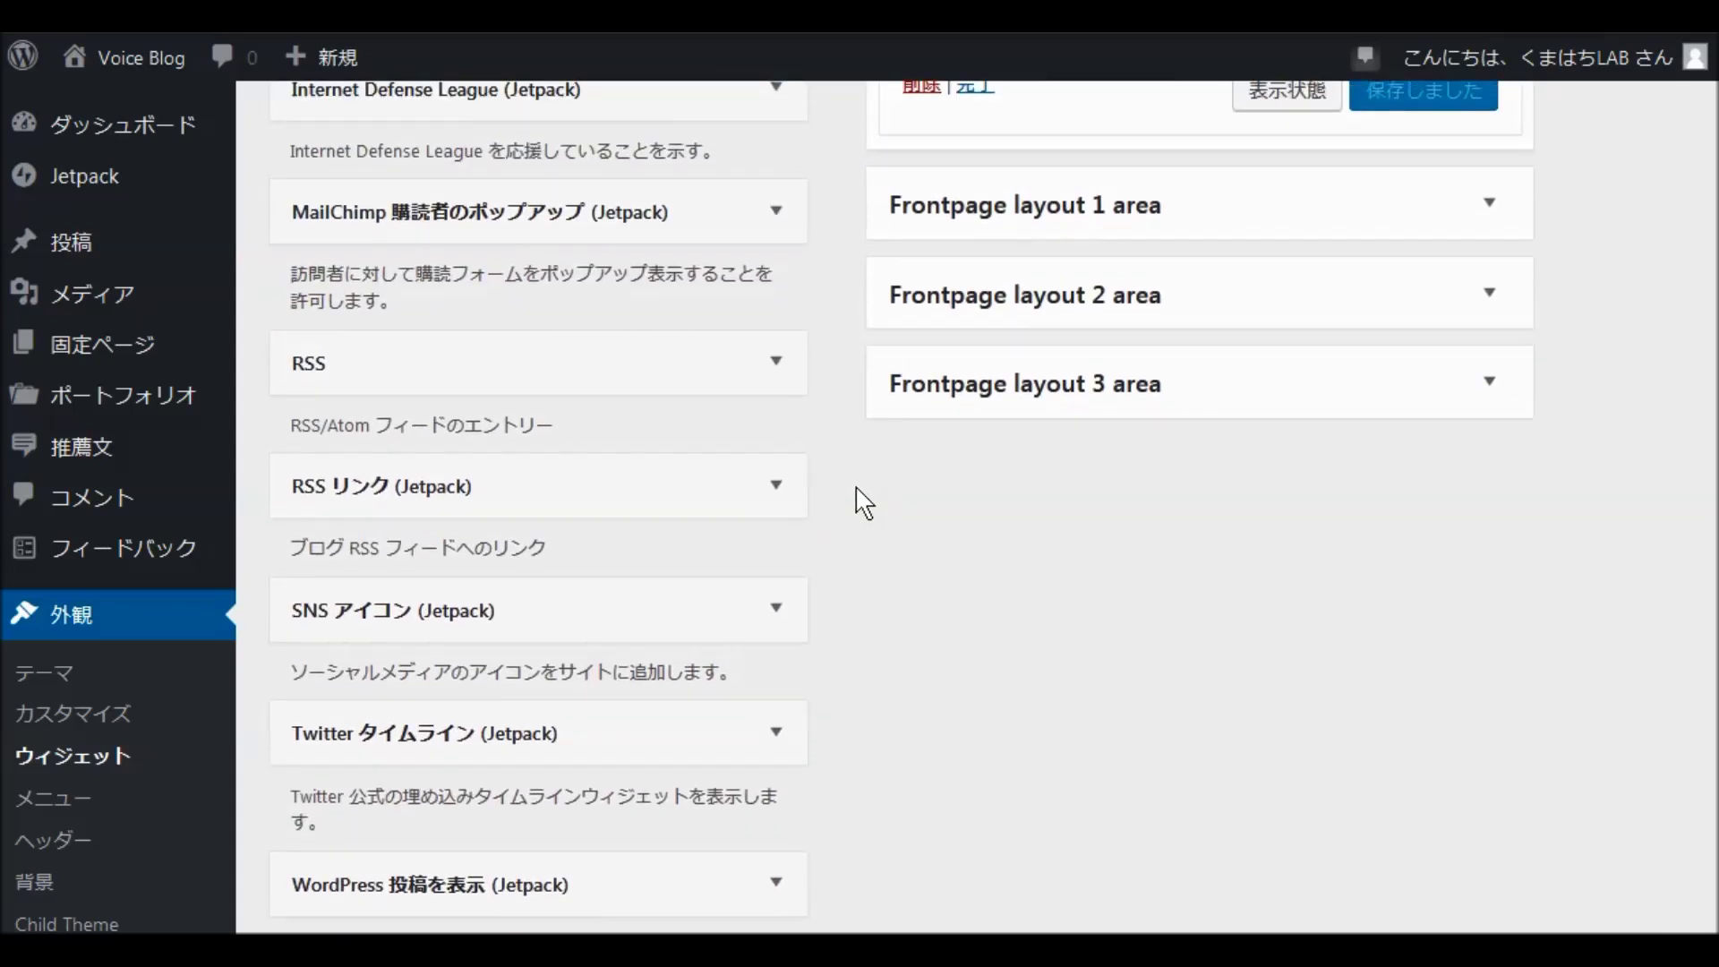
scroll(854, 512, up, 10)
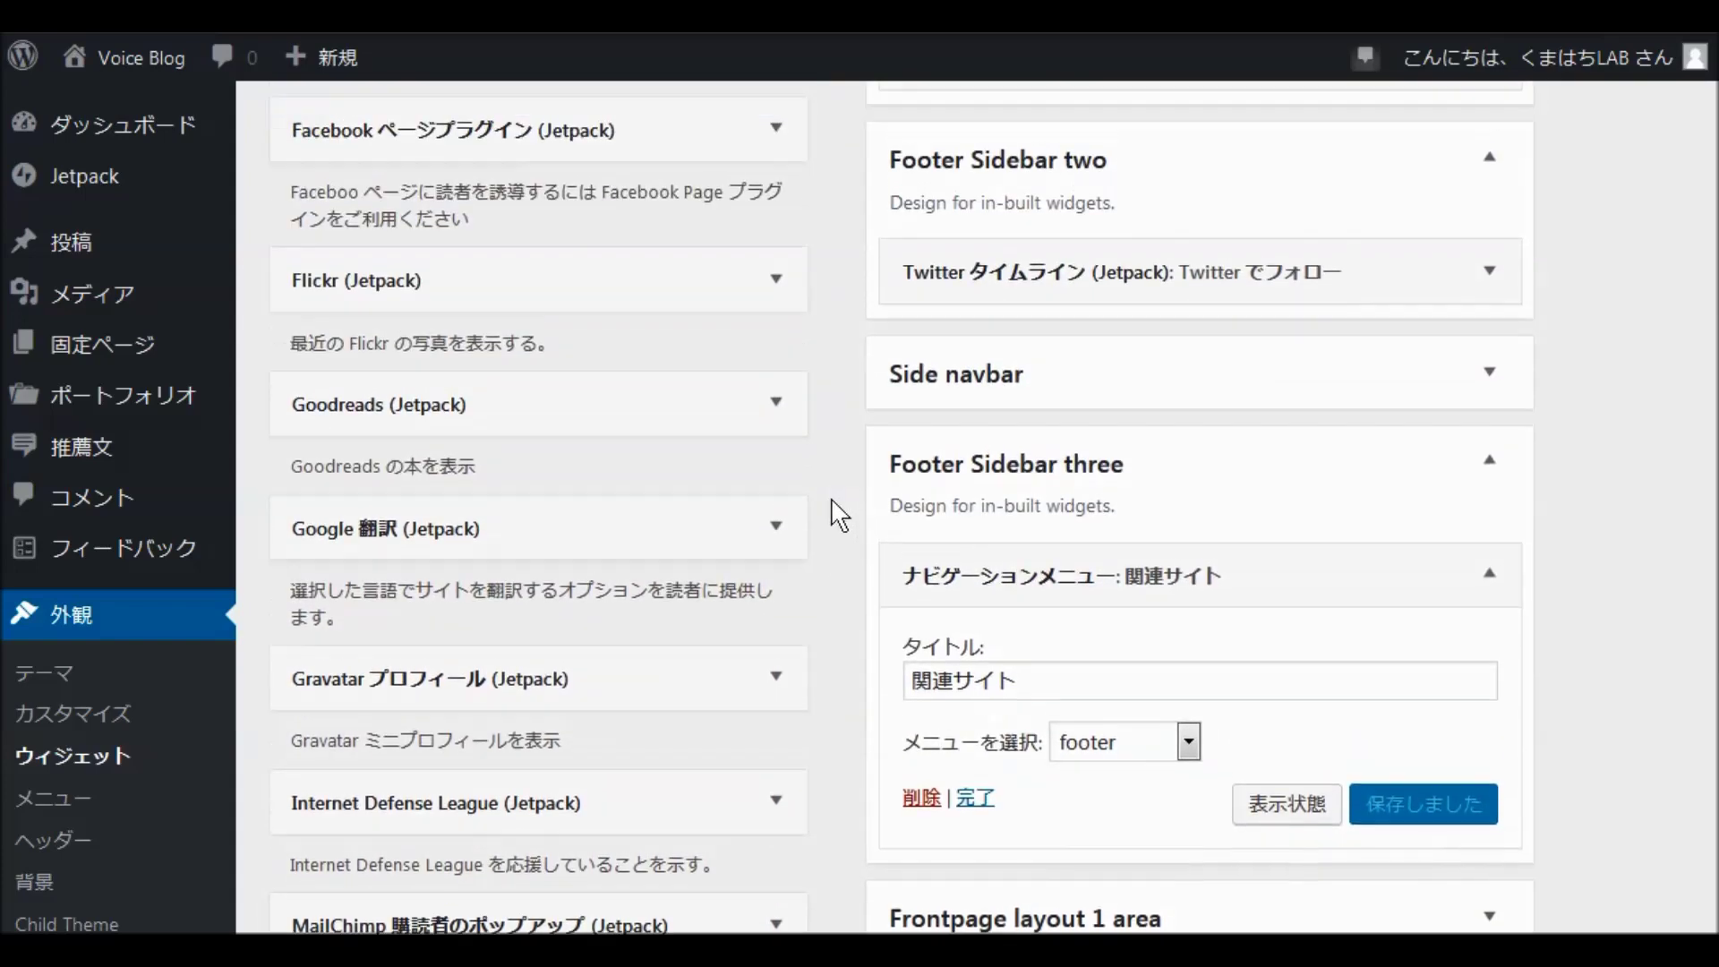
In Jetpack's discussion (ディスカッション) settings, allow visitors to comment with a WordPress.com, Twitter, Facebook or Google account.
scroll(839, 515, up, 3)
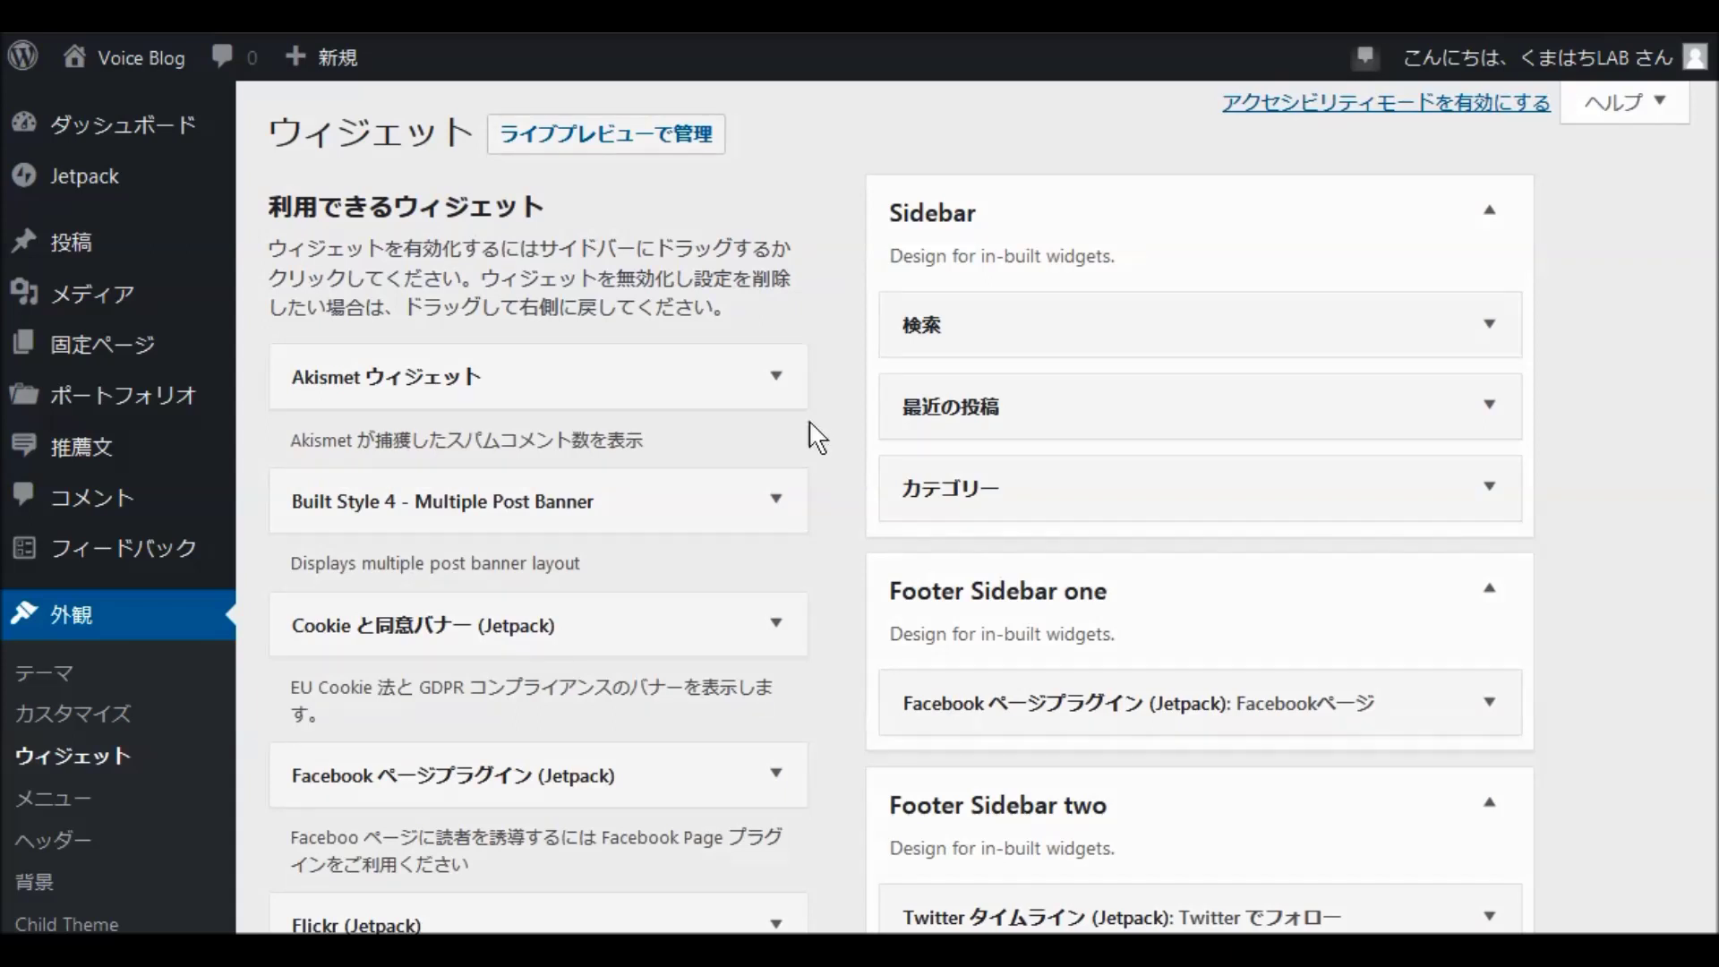
mouse_move(150, 191)
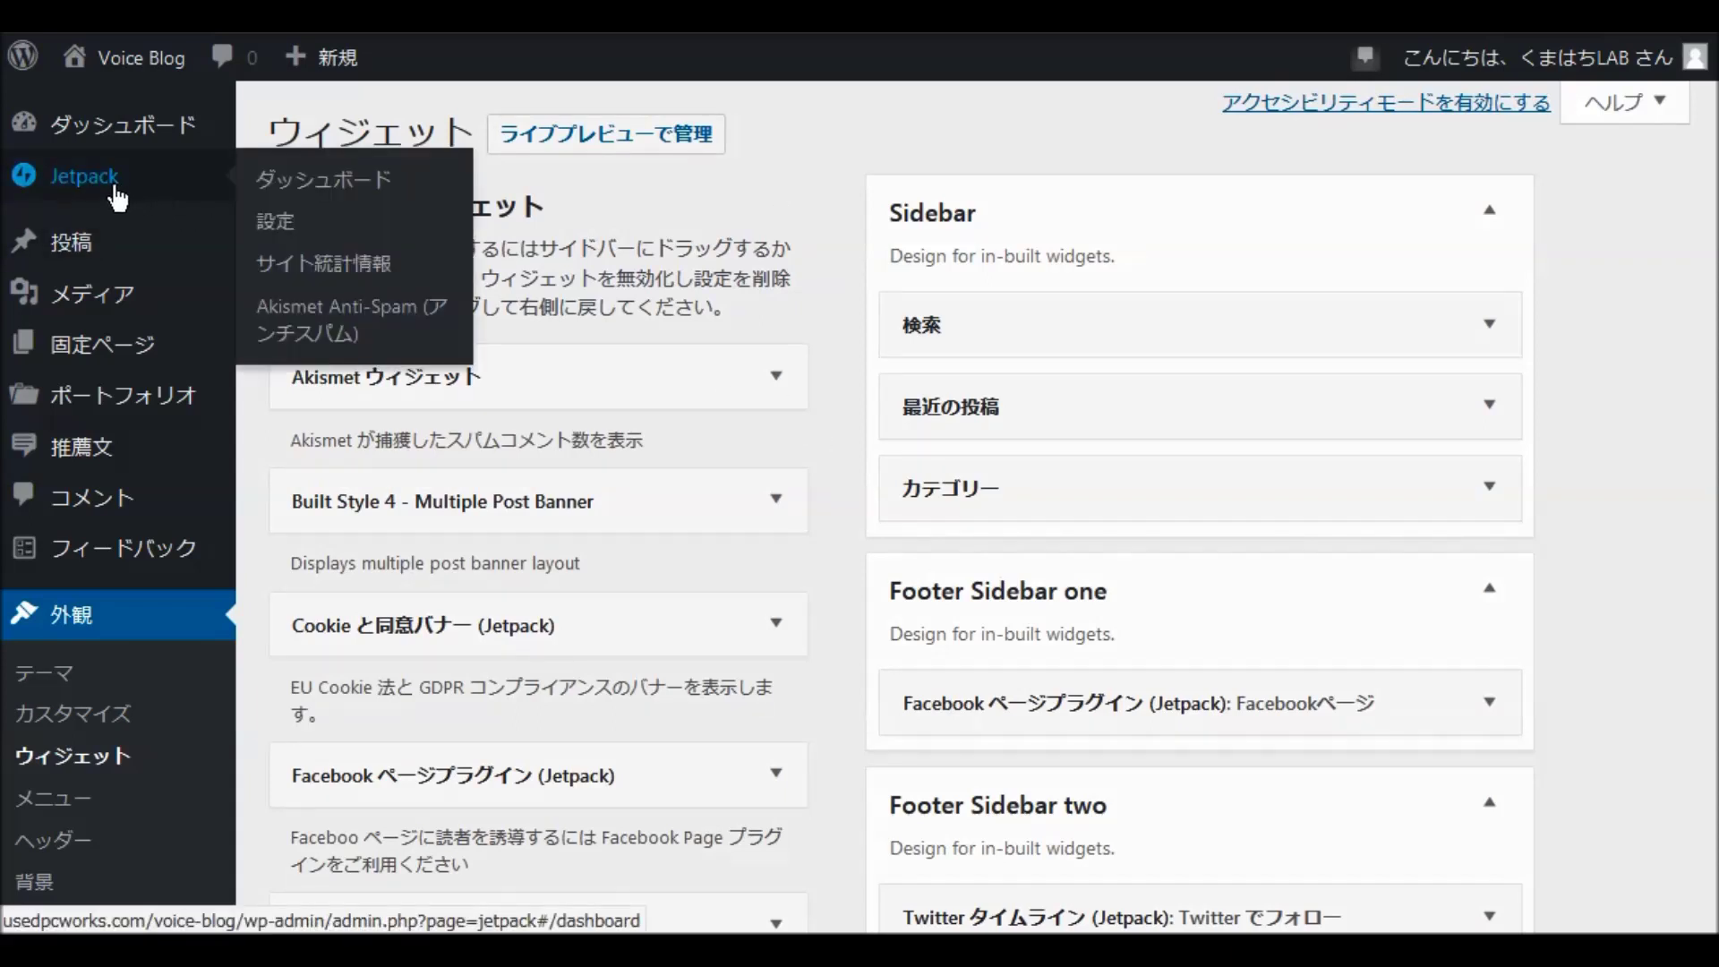
click(274, 231)
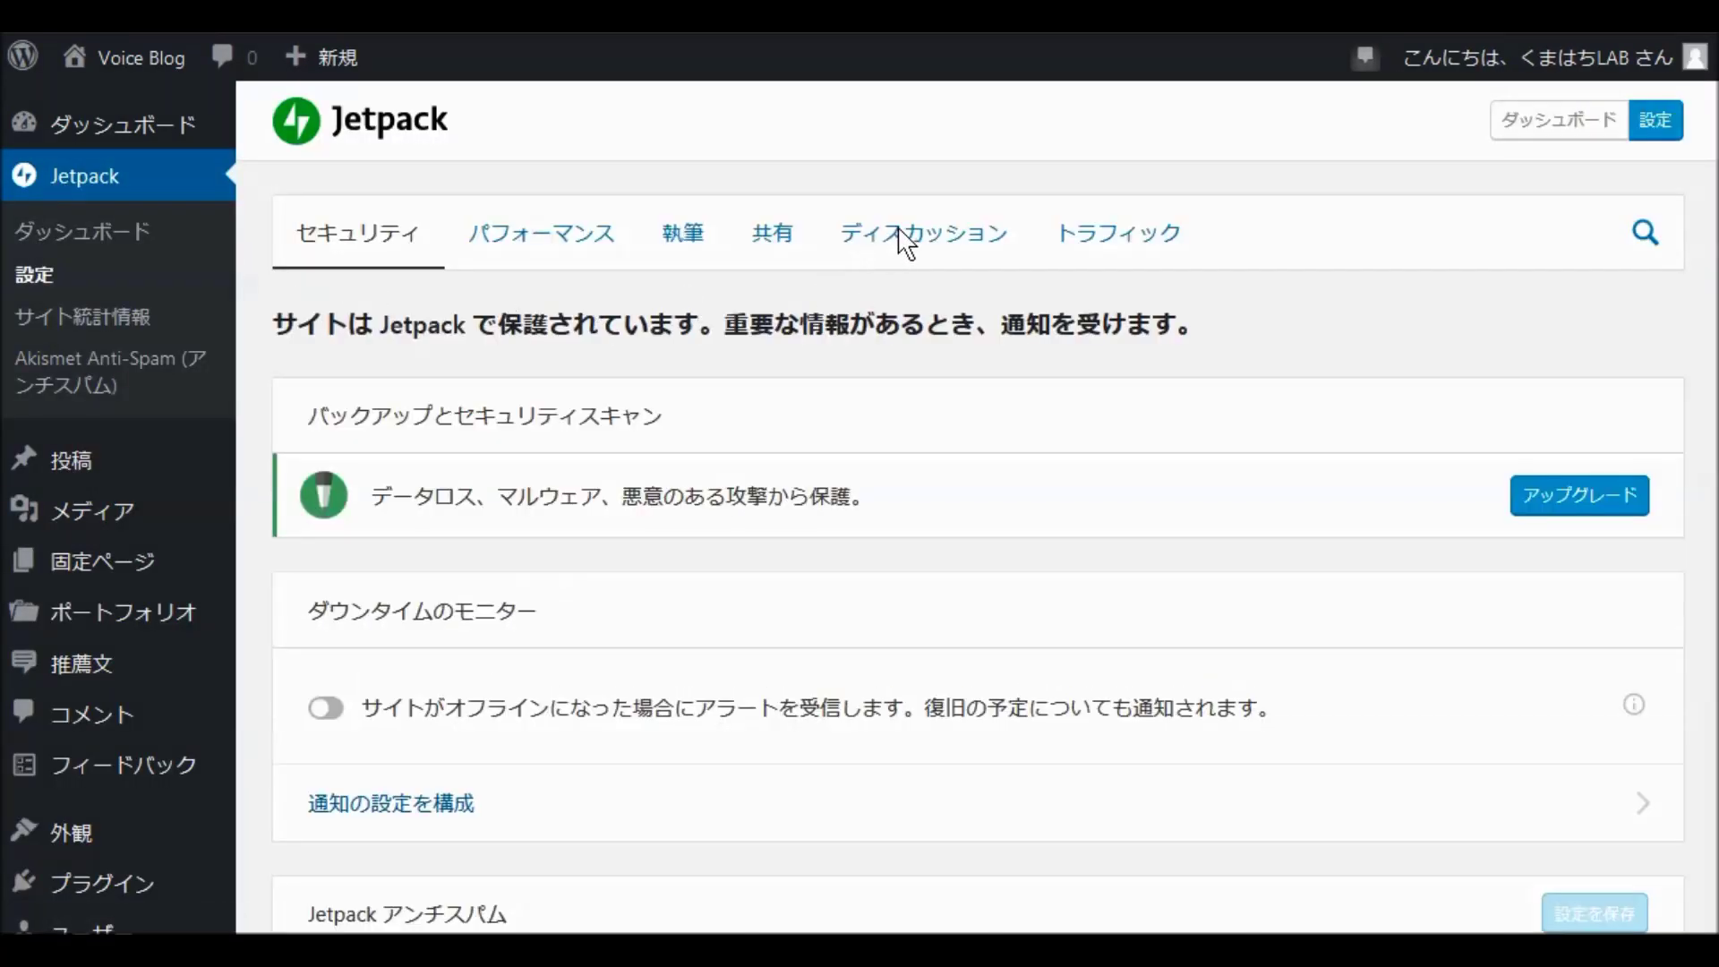
click(896, 244)
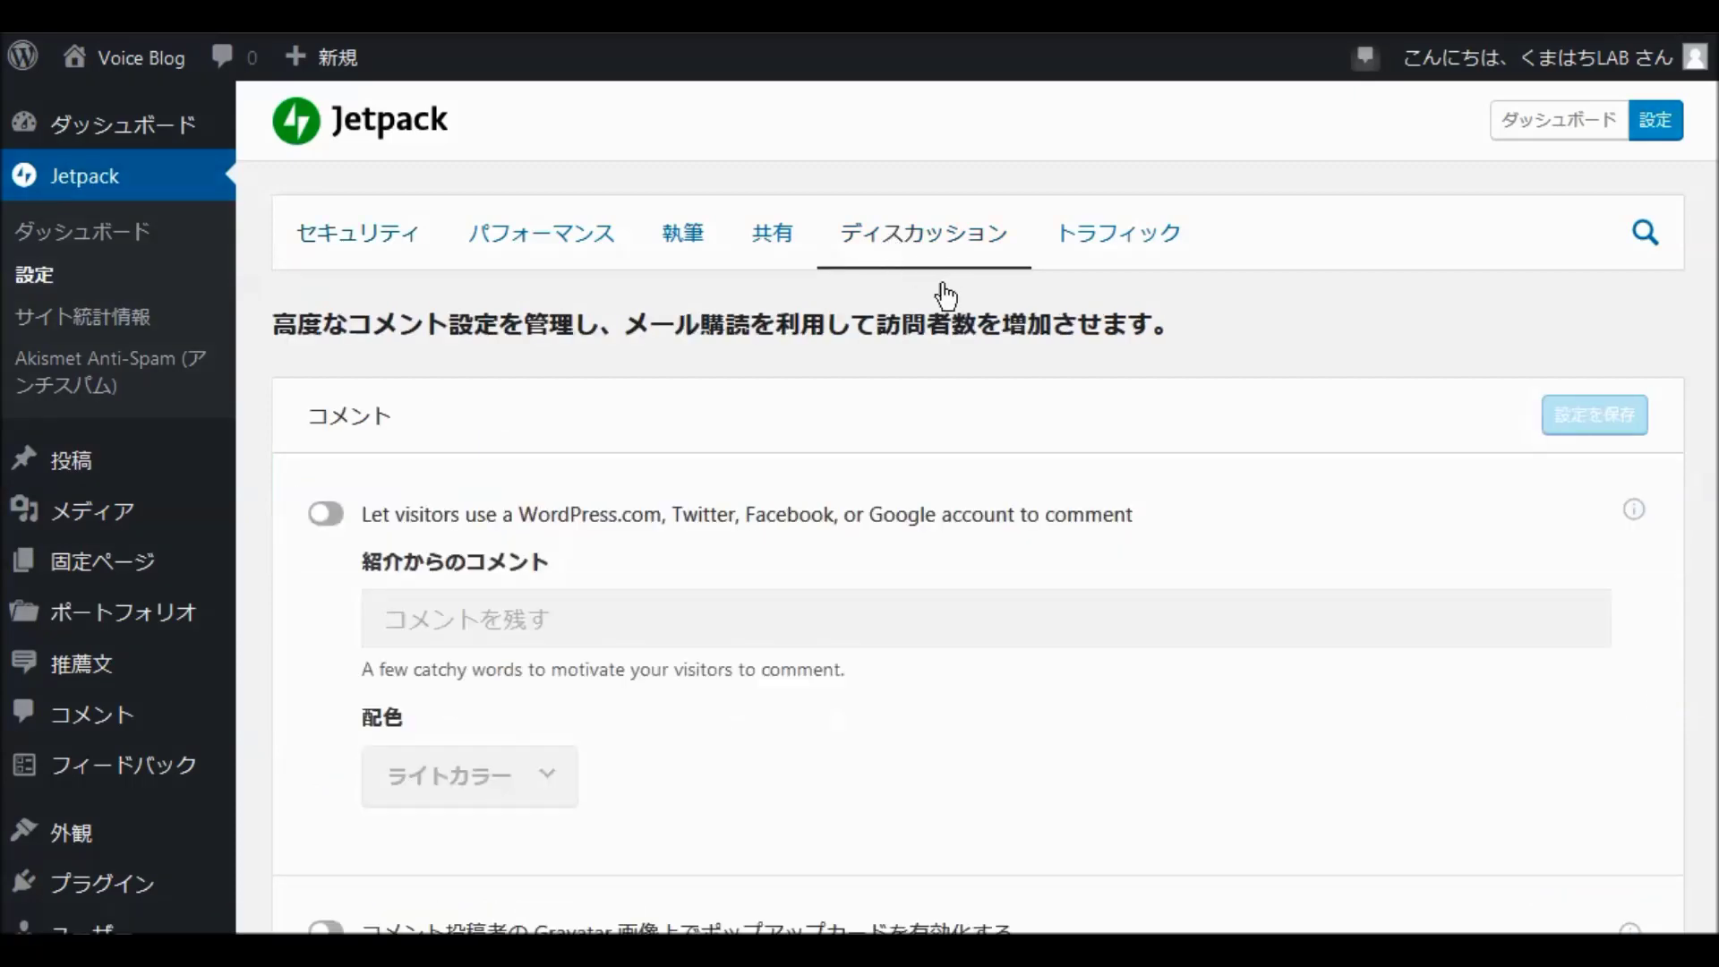
scroll(814, 394, down, 4)
scroll(767, 395, up, 4)
click(327, 520)
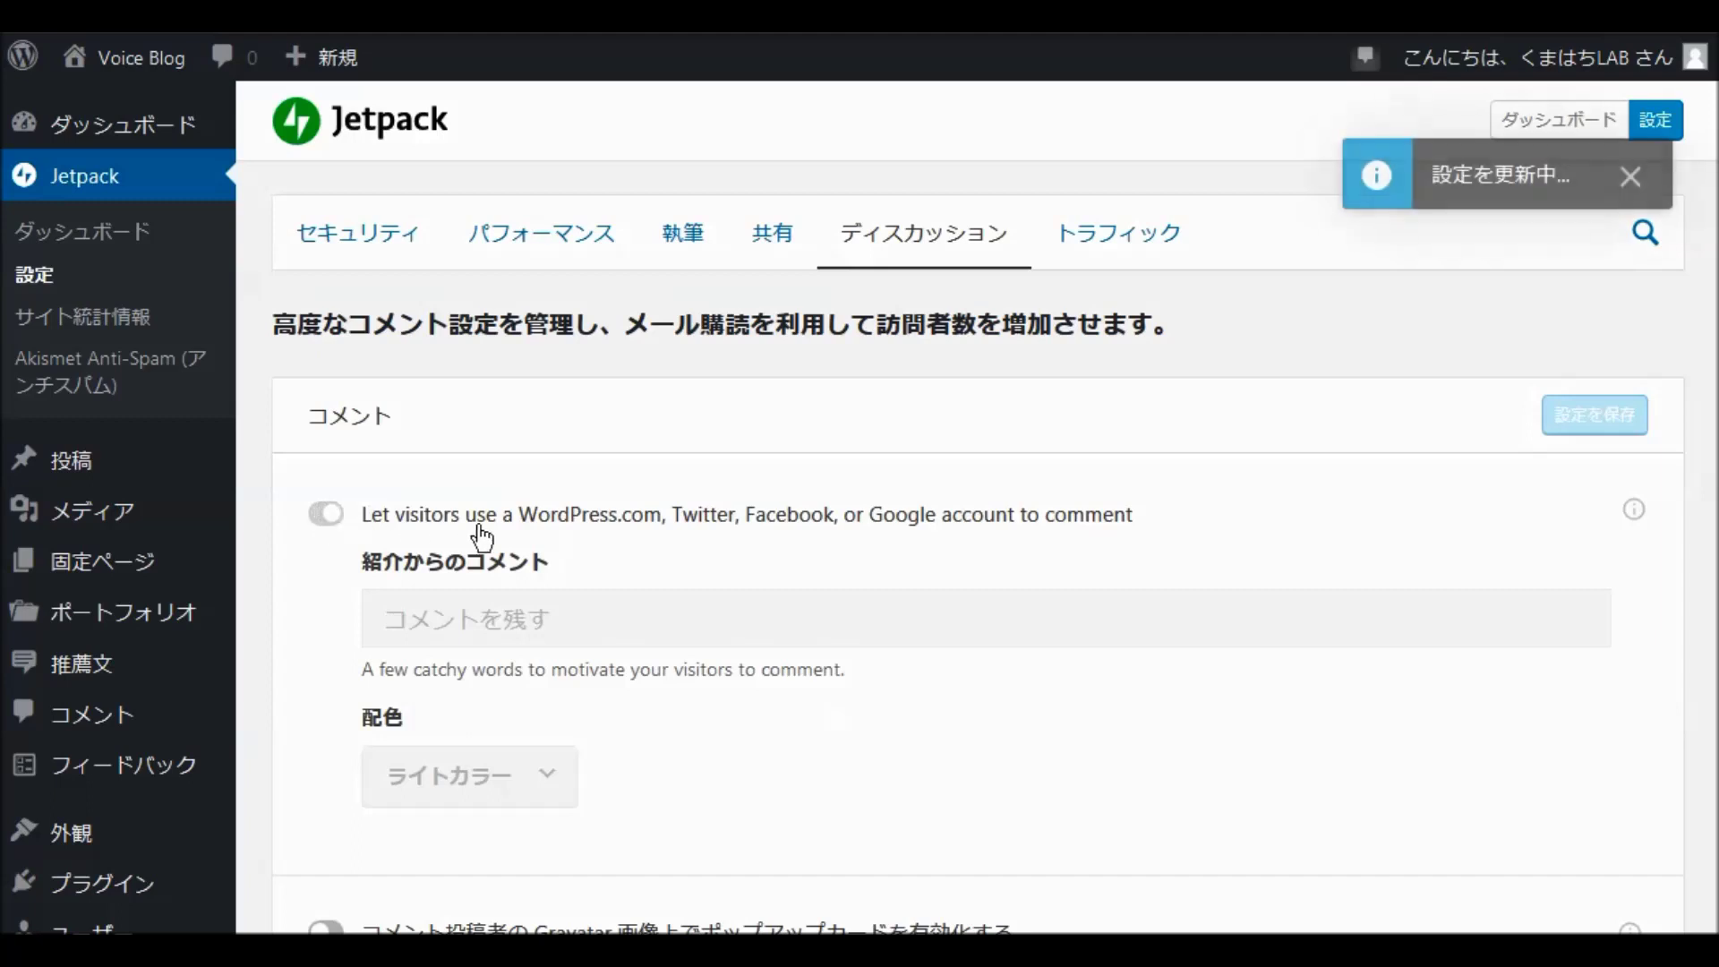
Enable Gravatar pop-up cards for commenters, Markdown in comments and likes (いいね!) on comments.
scroll(558, 504, down, 5)
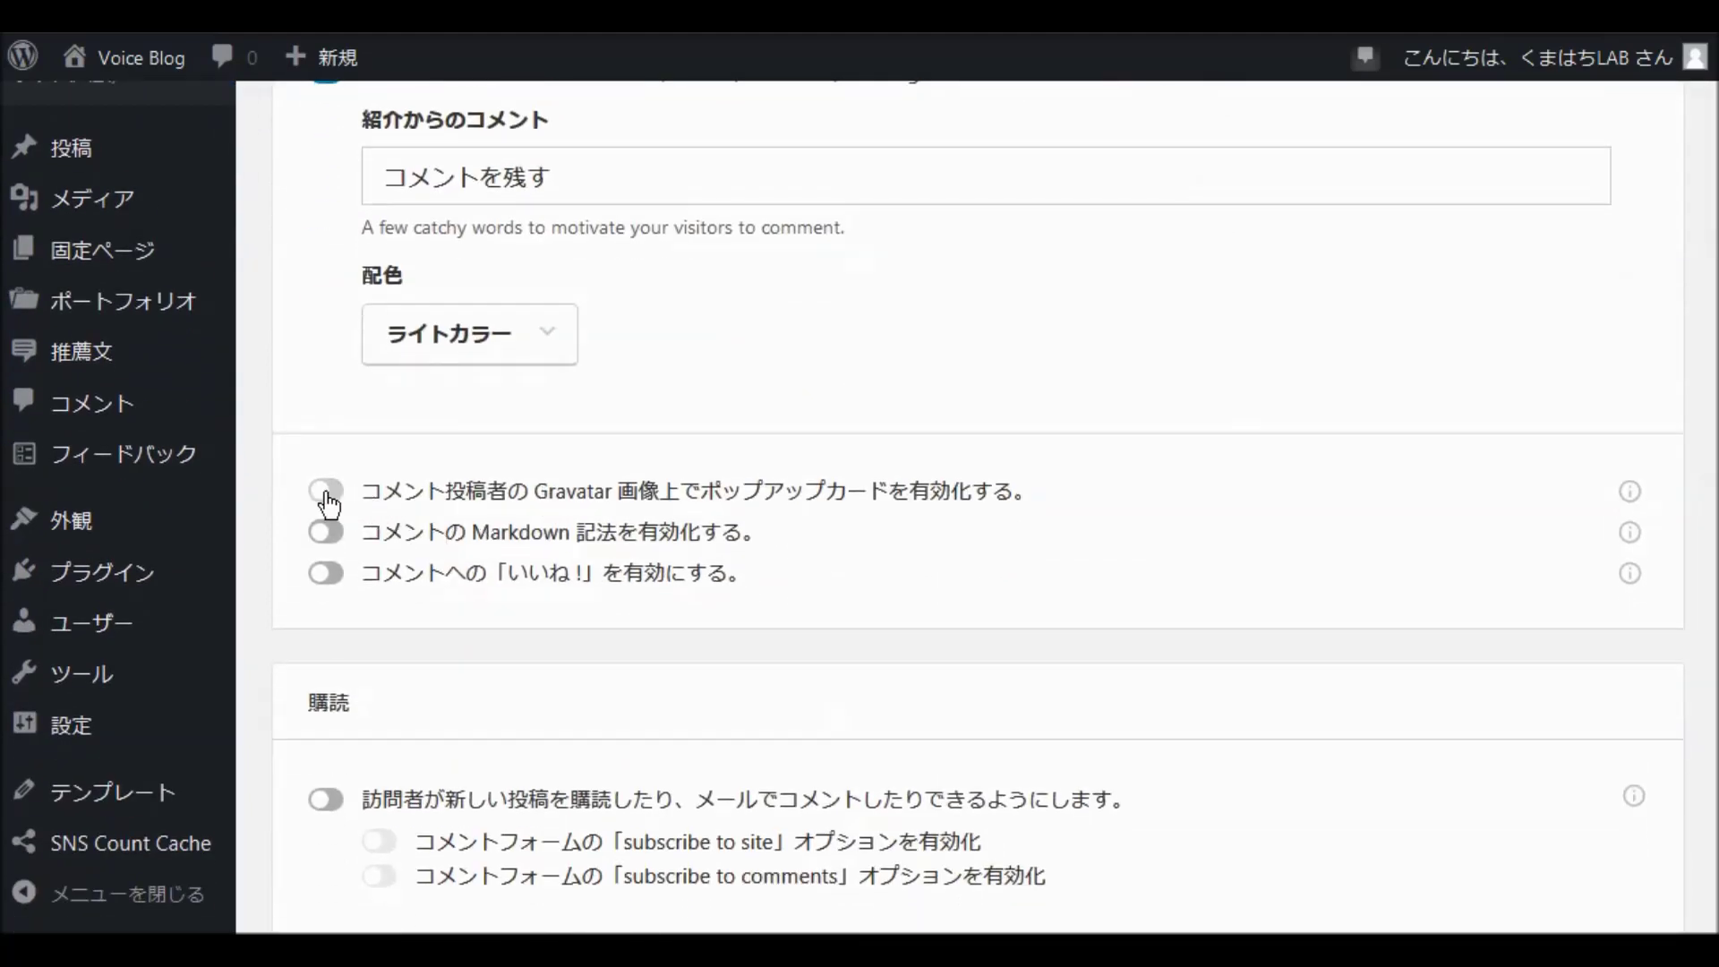
click(326, 492)
click(326, 532)
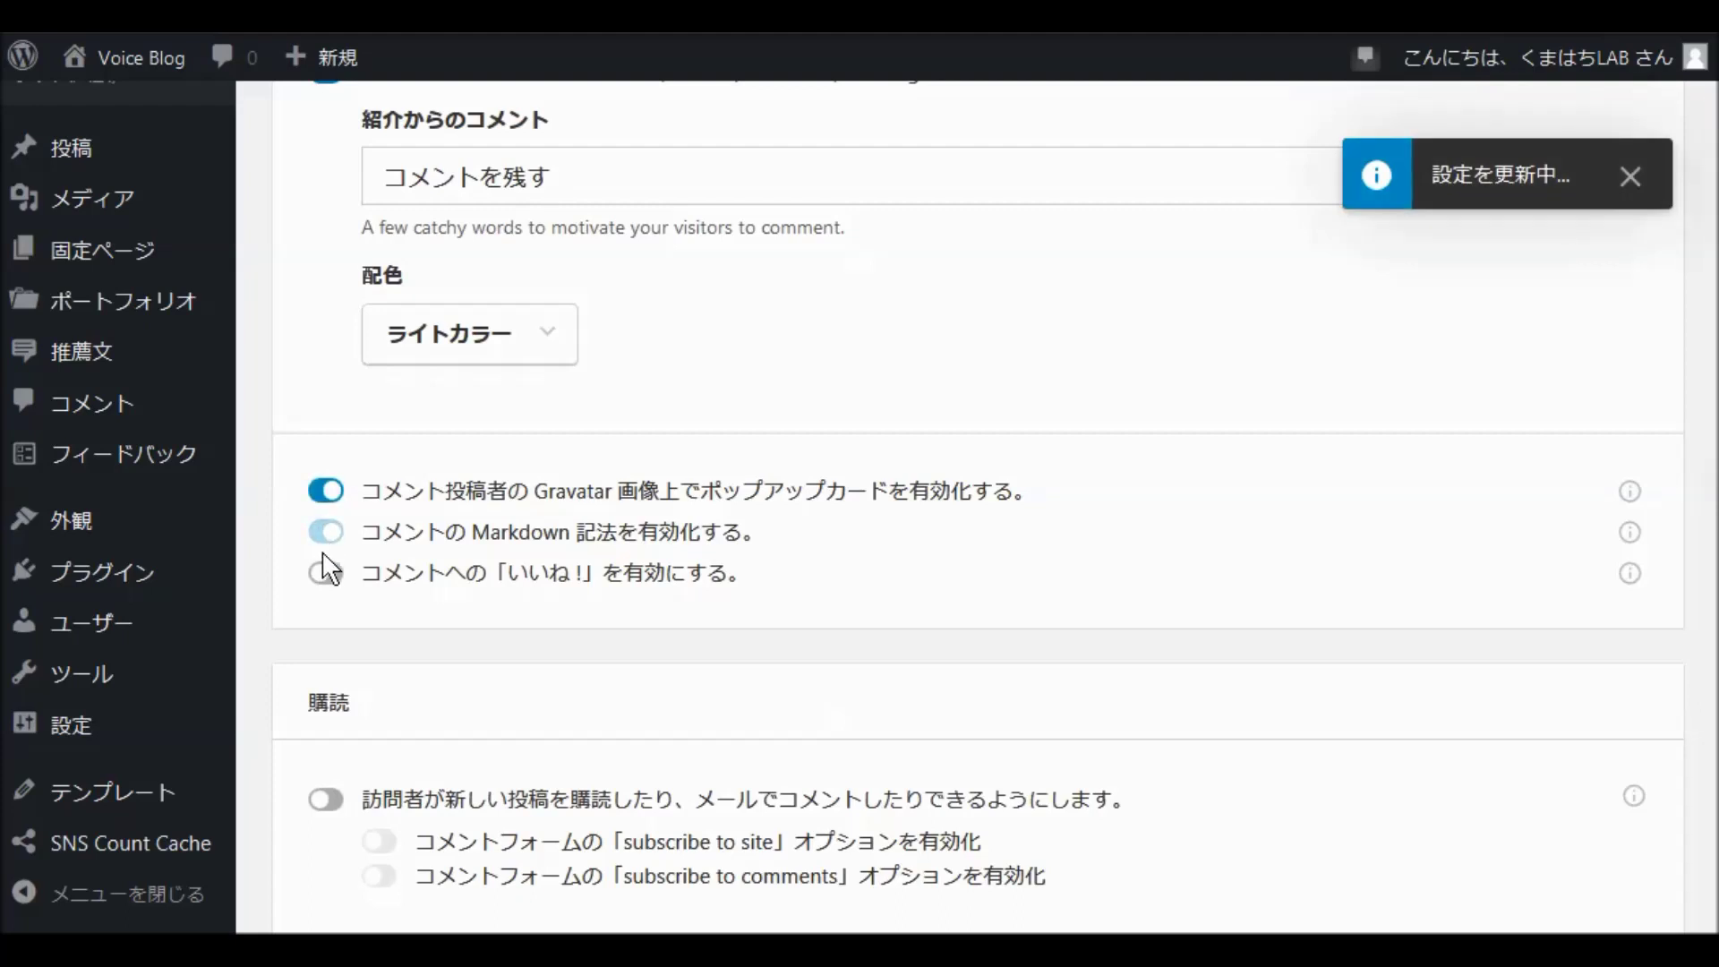
click(326, 574)
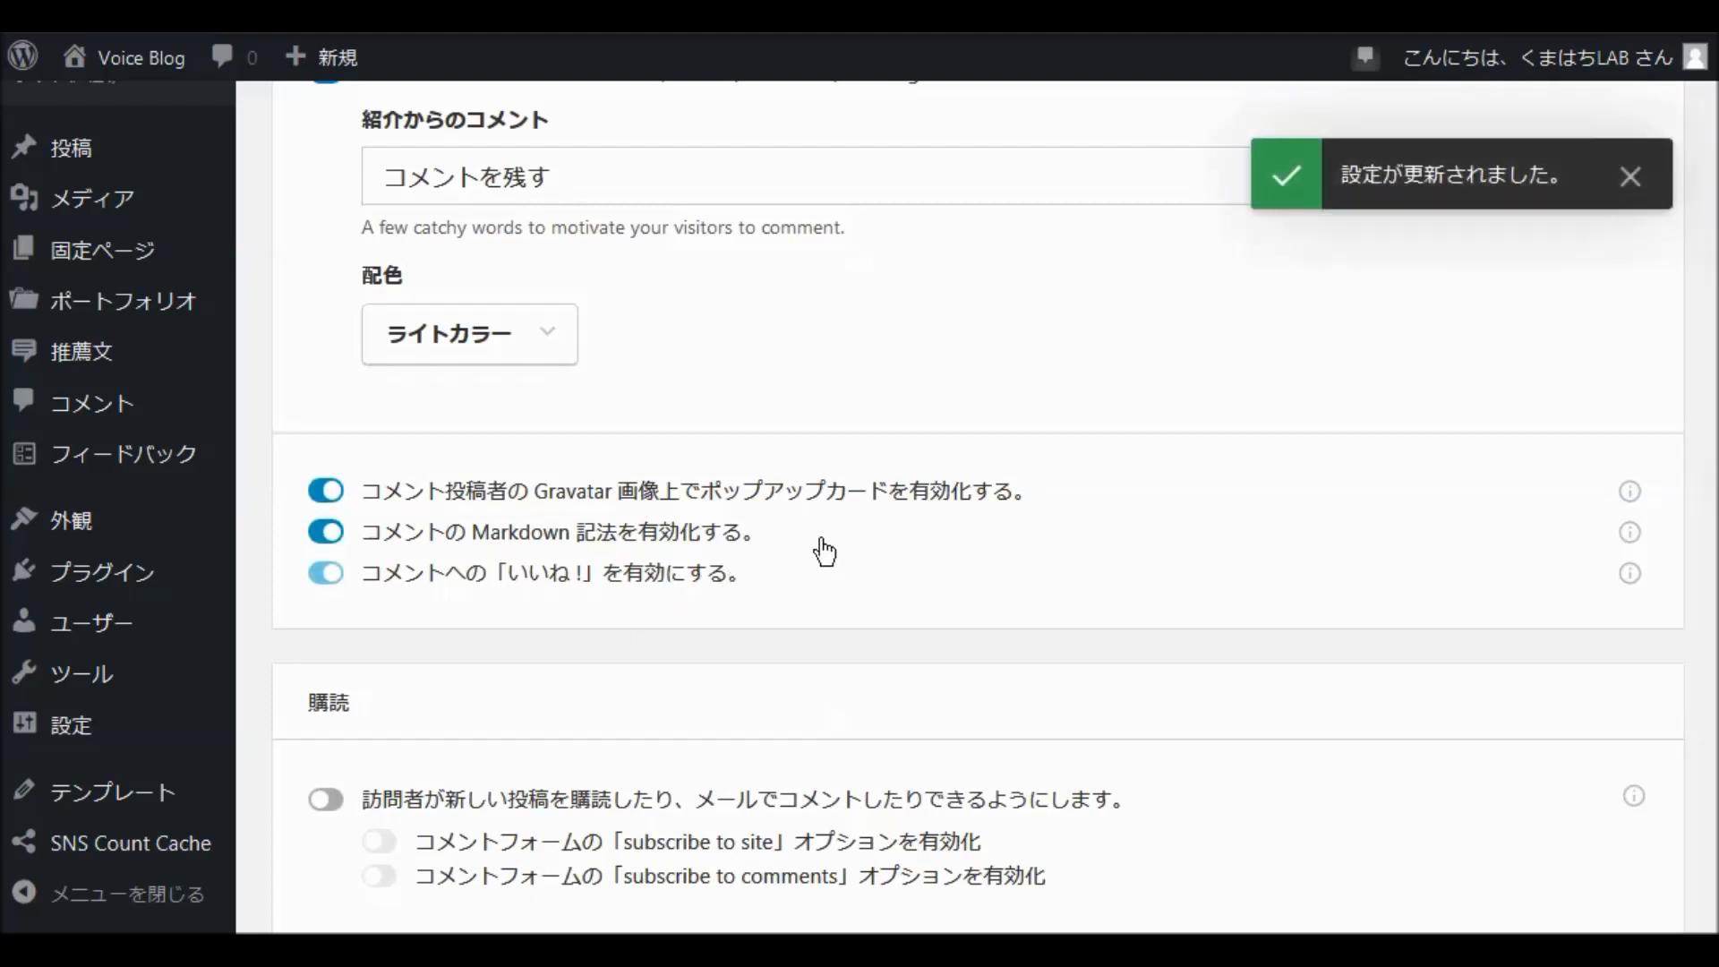
Turn on visitor subscriptions (購読) with both the "subscribe to site" and "subscribe to comments" options on the comment form.
scroll(841, 532, down, 4)
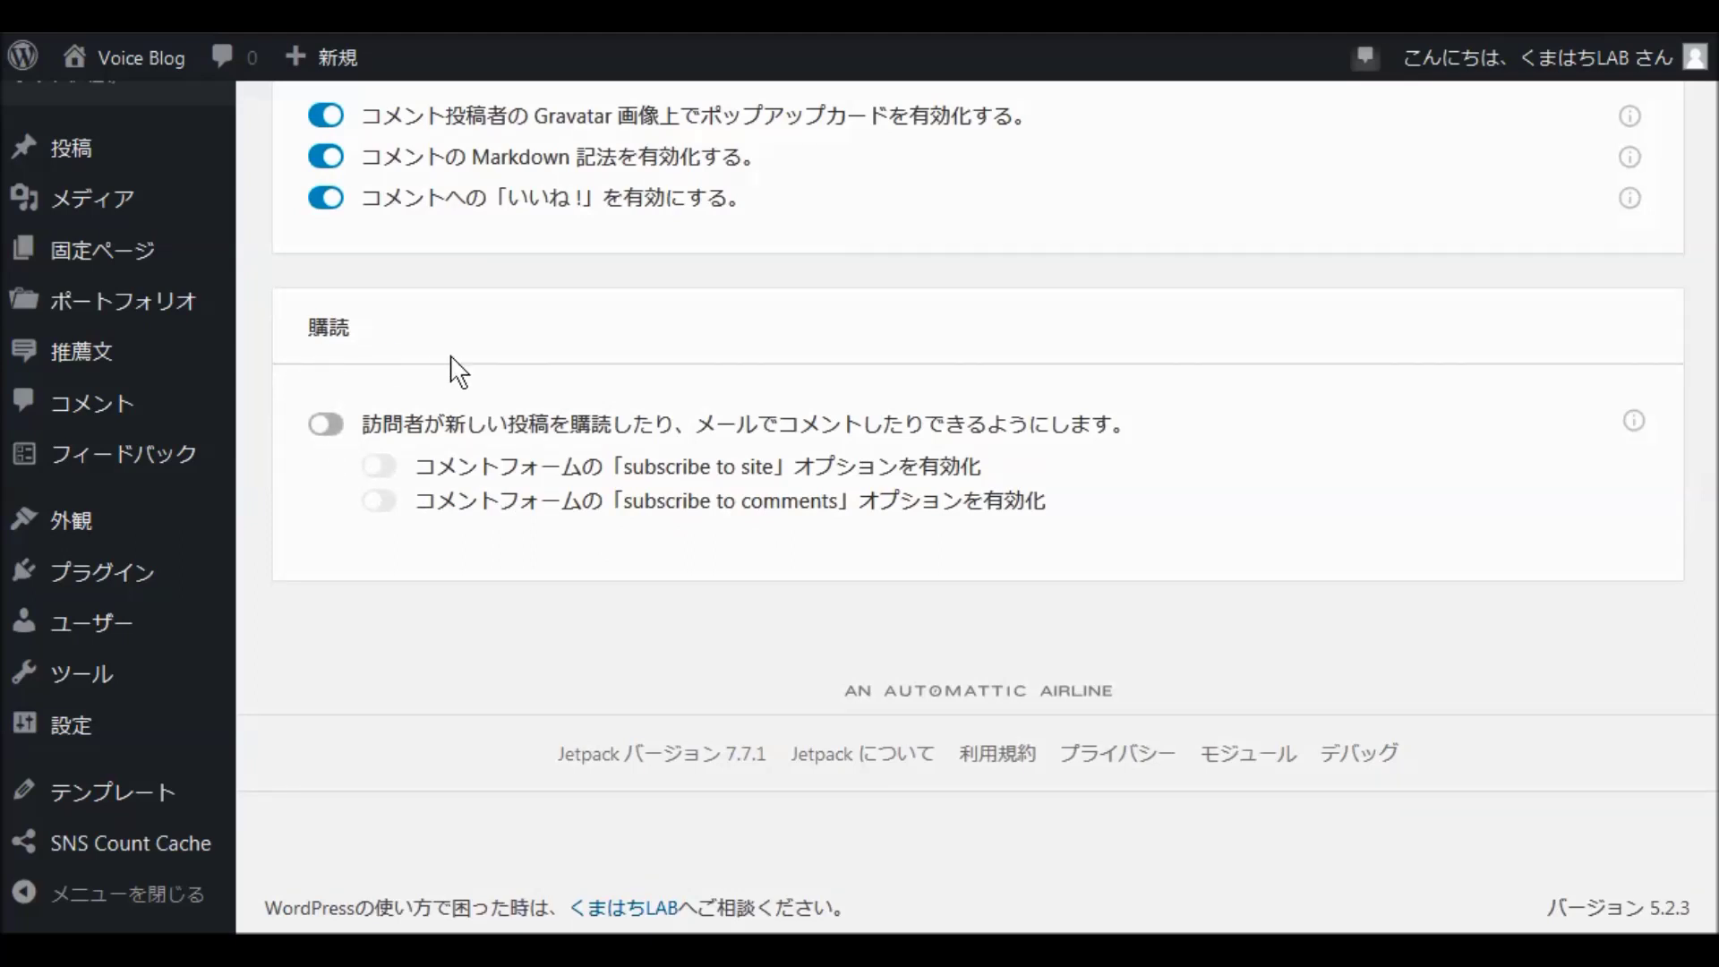
click(322, 426)
click(379, 466)
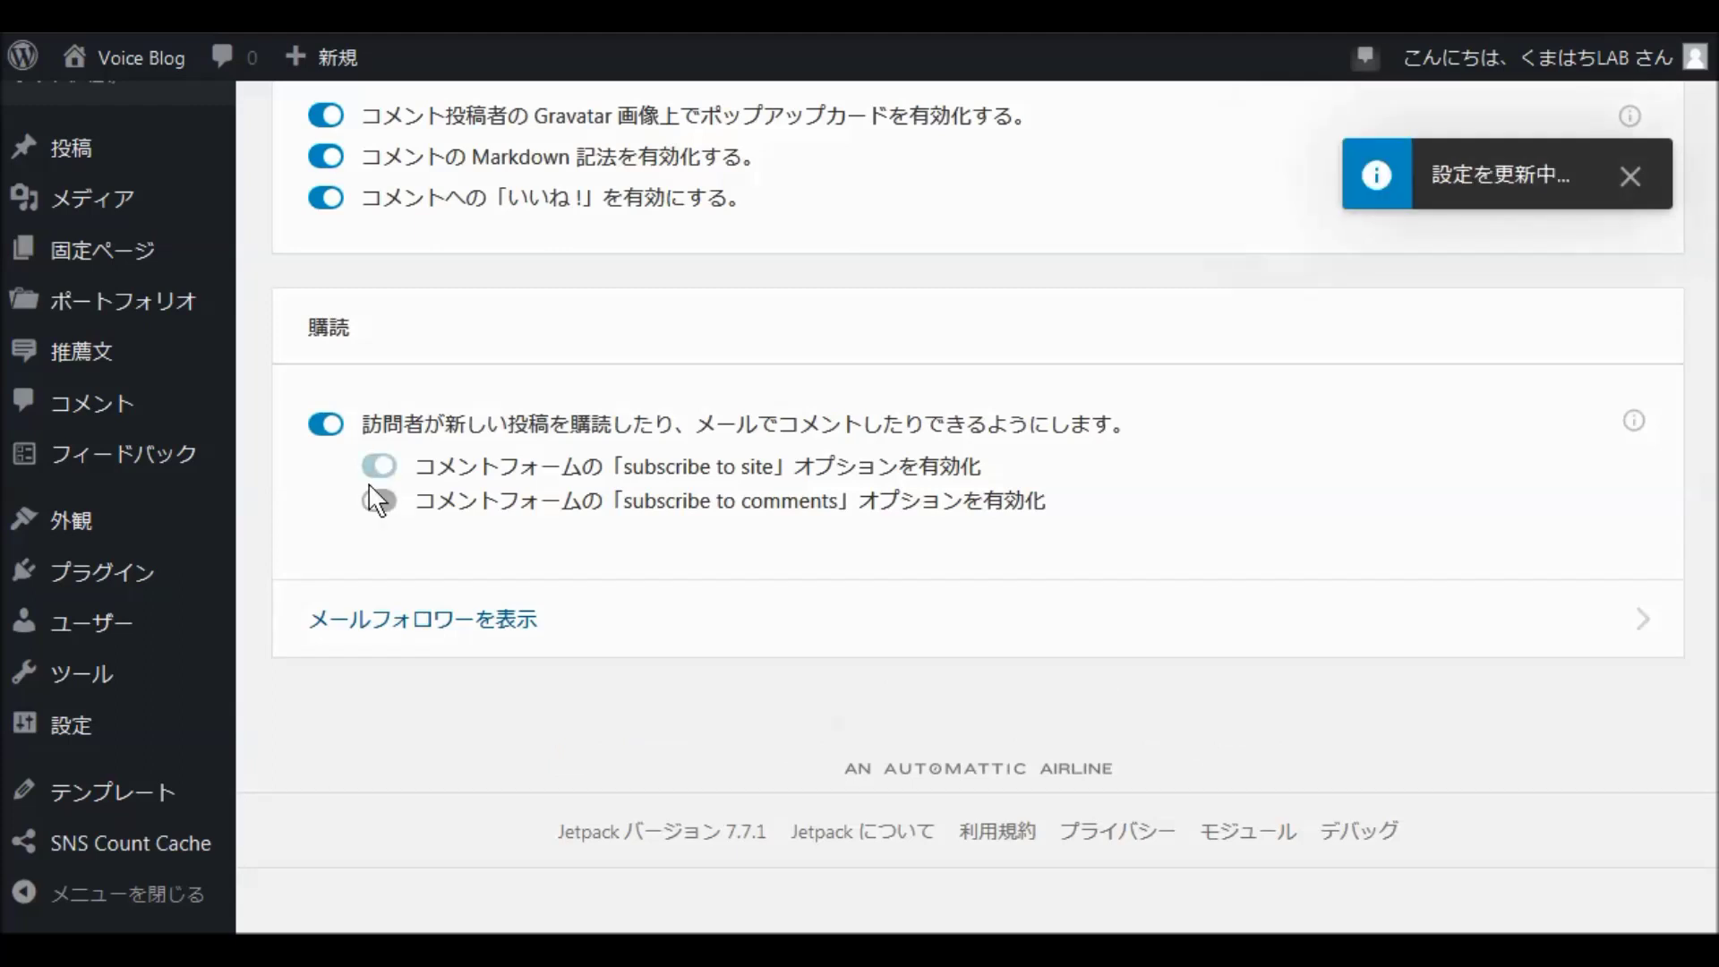
click(379, 503)
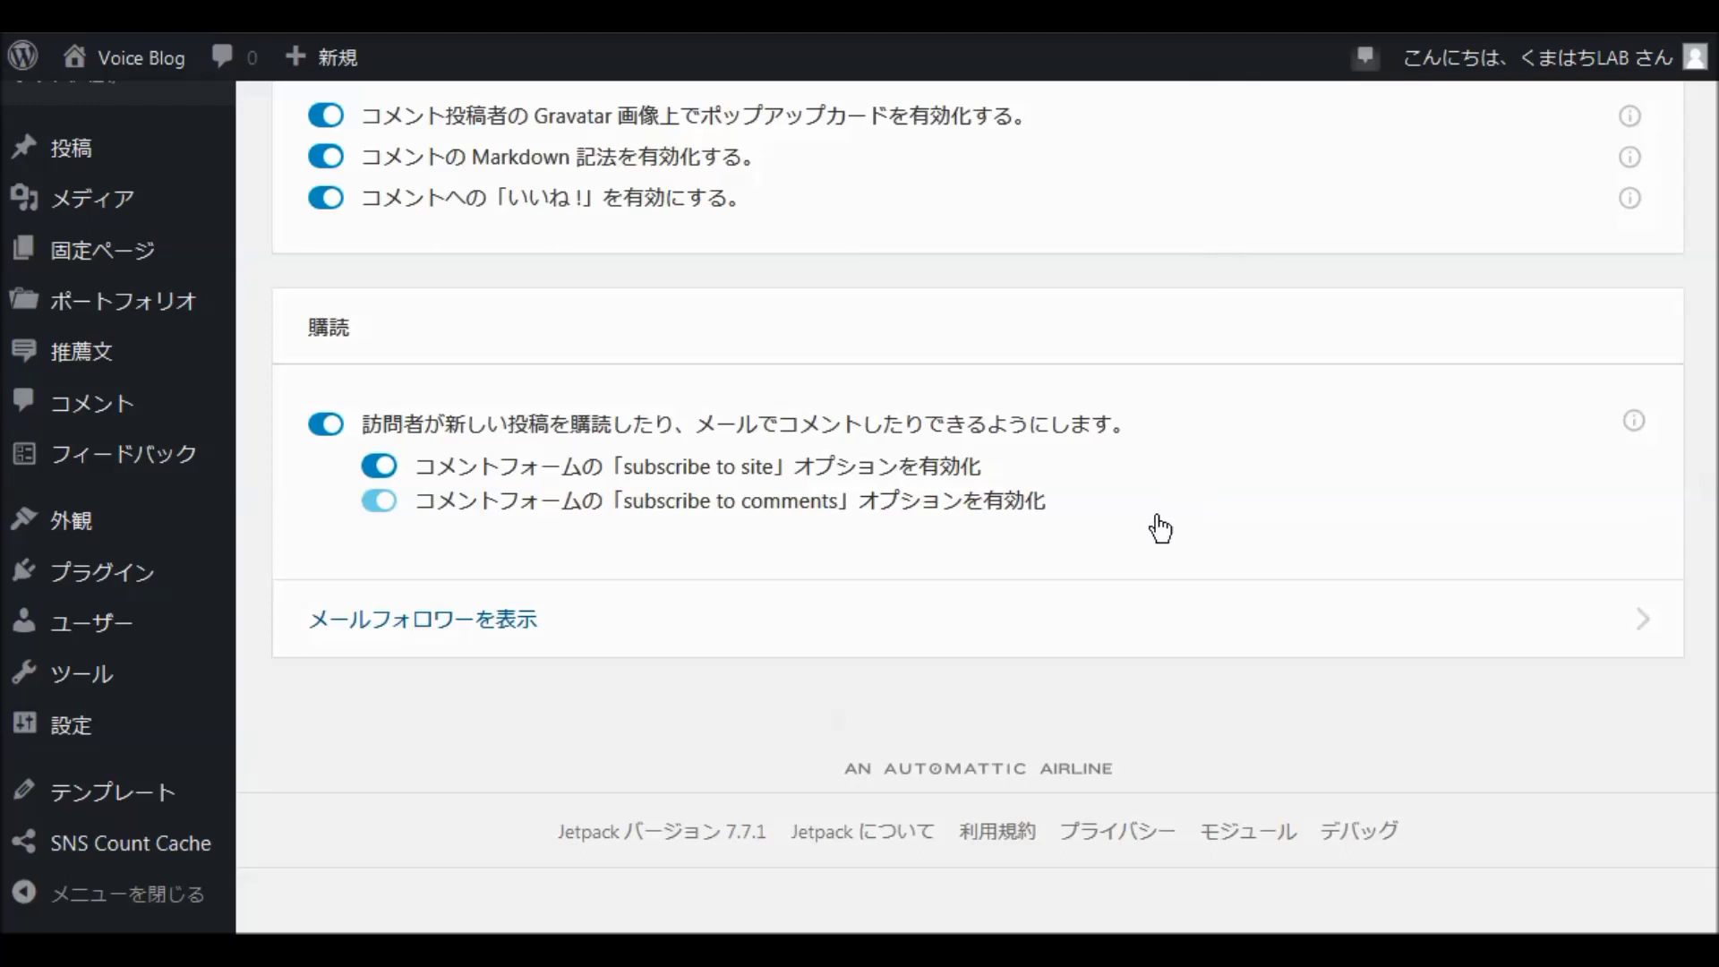
Return to the widget management page and add the blog subscription widget (ブログ購読) to Footer Sidebar three.
mouse_move(69, 512)
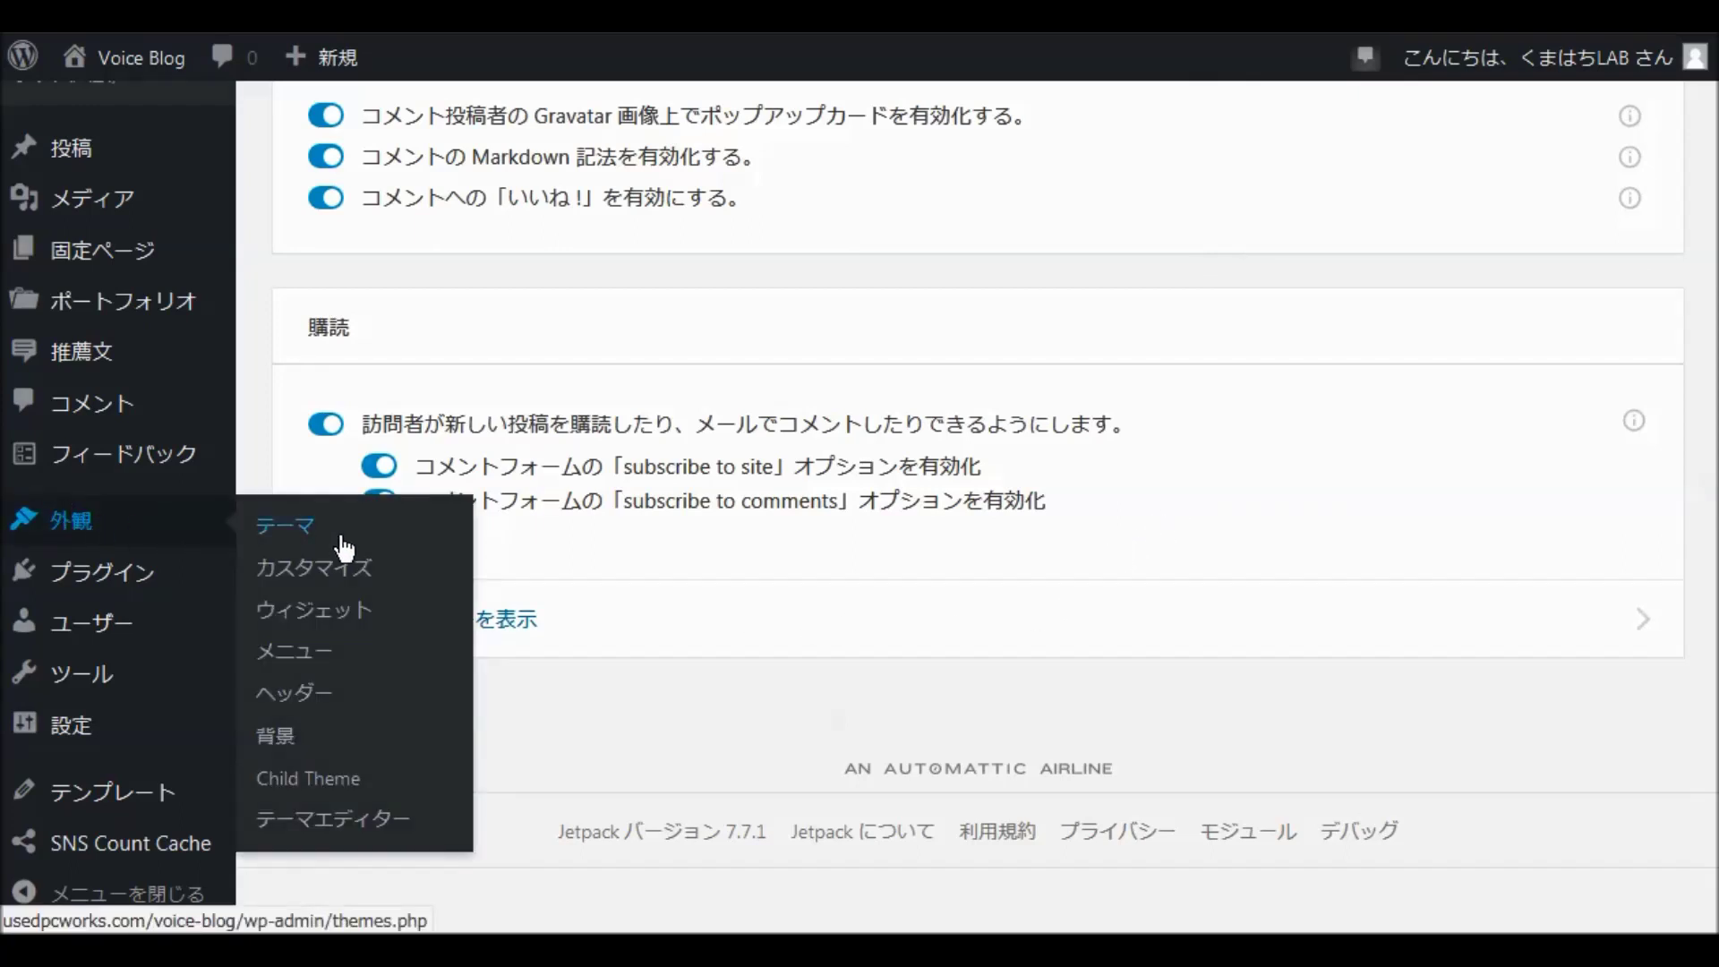
click(309, 625)
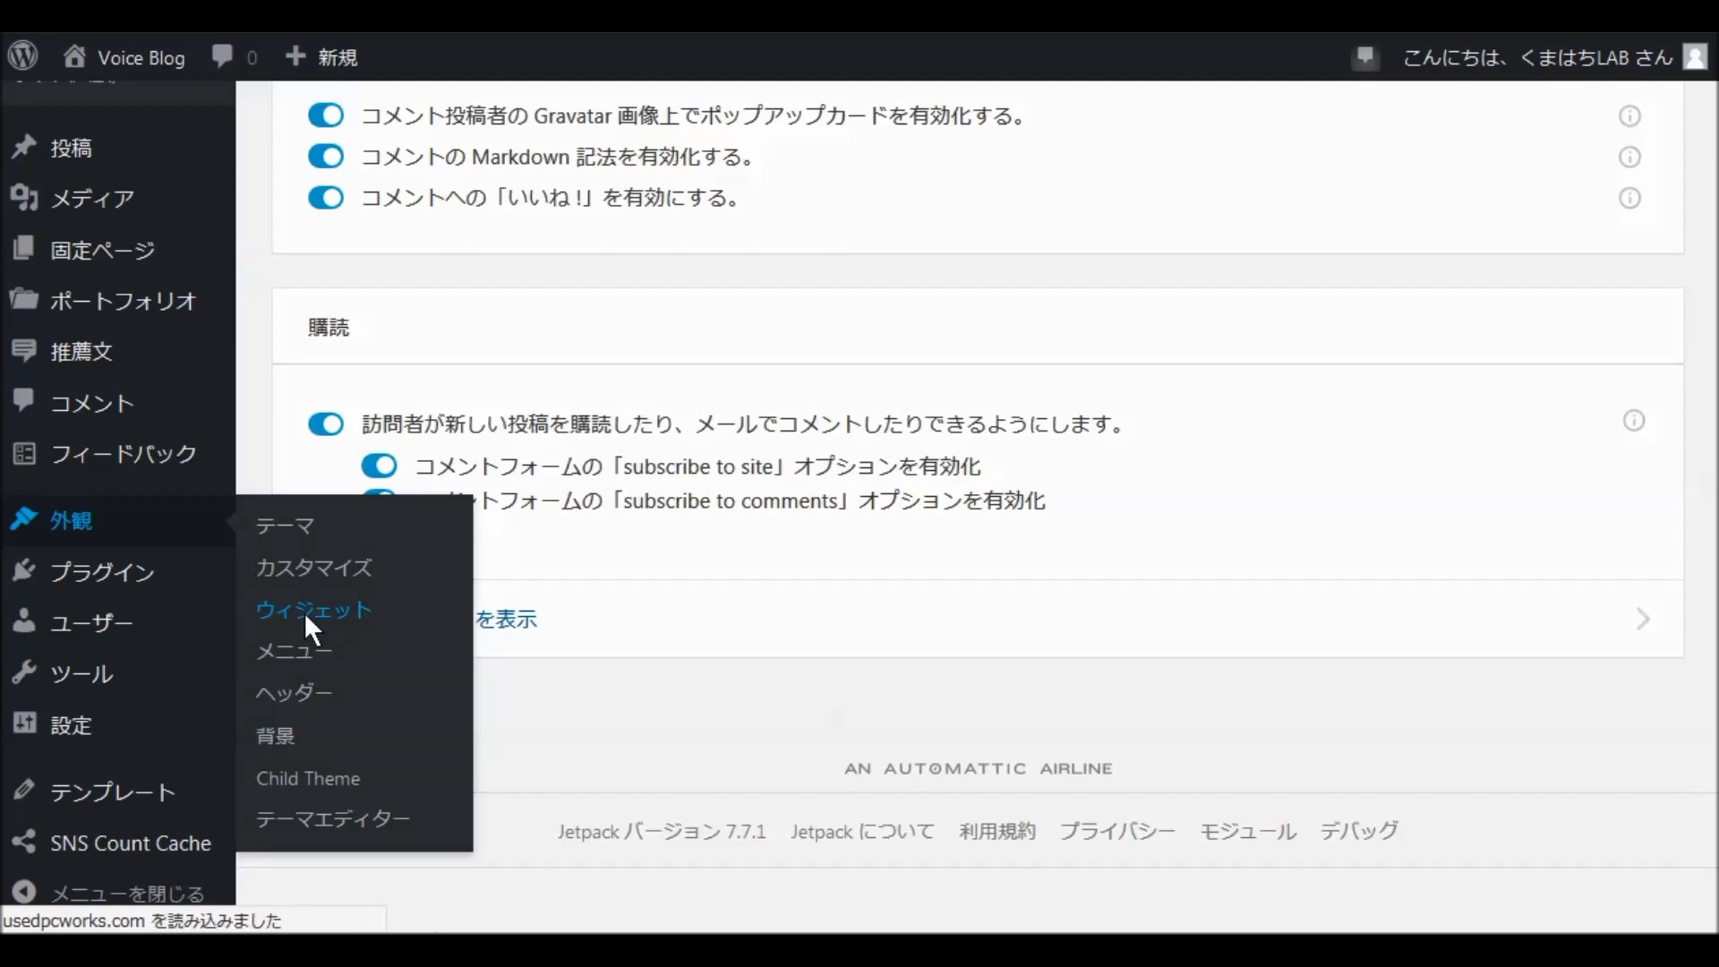
scroll(635, 589, down, 20)
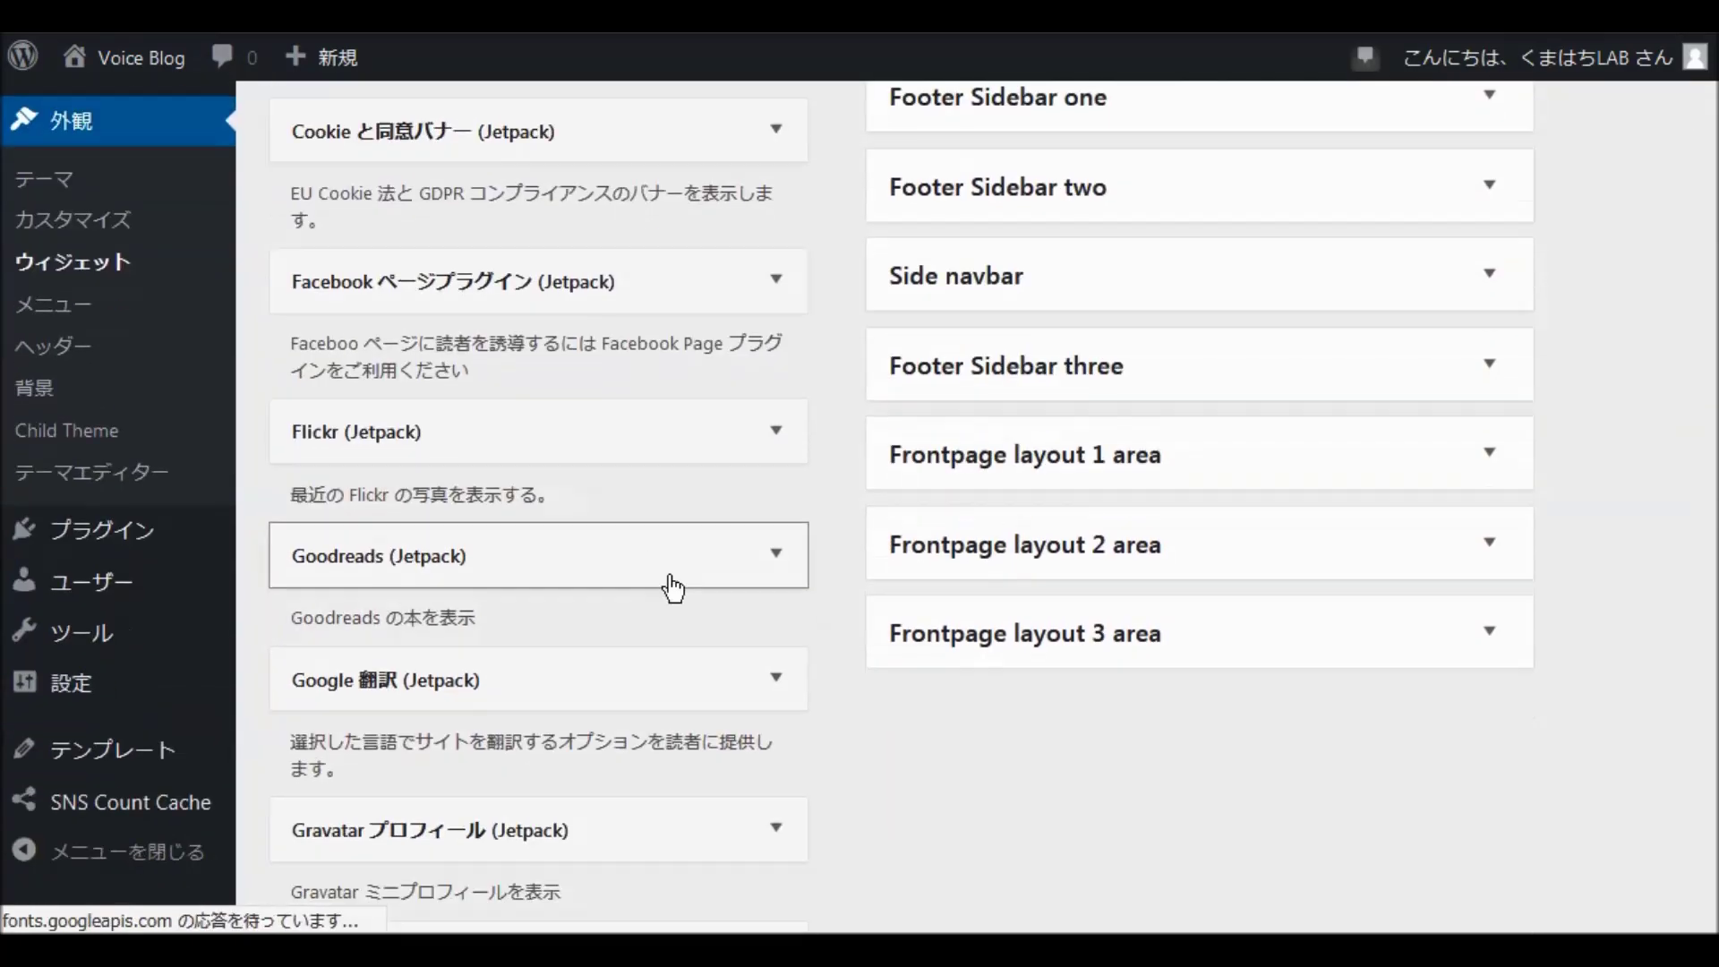
scroll(704, 574, down, 7)
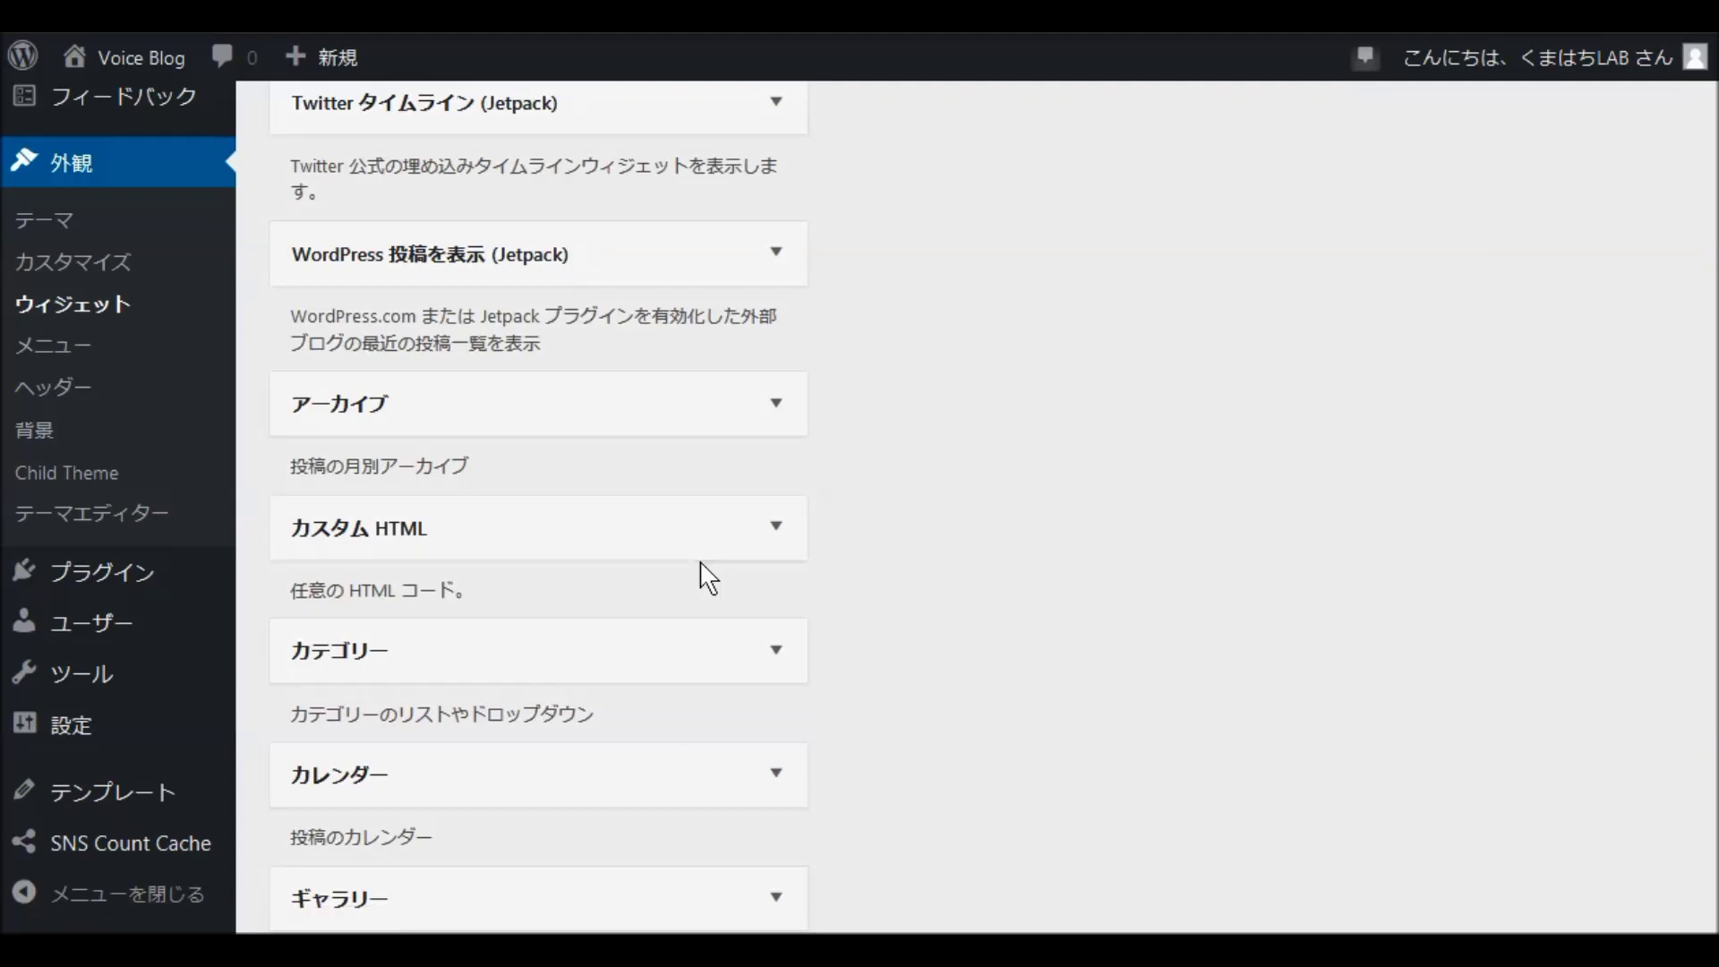
scroll(708, 572, down, 5)
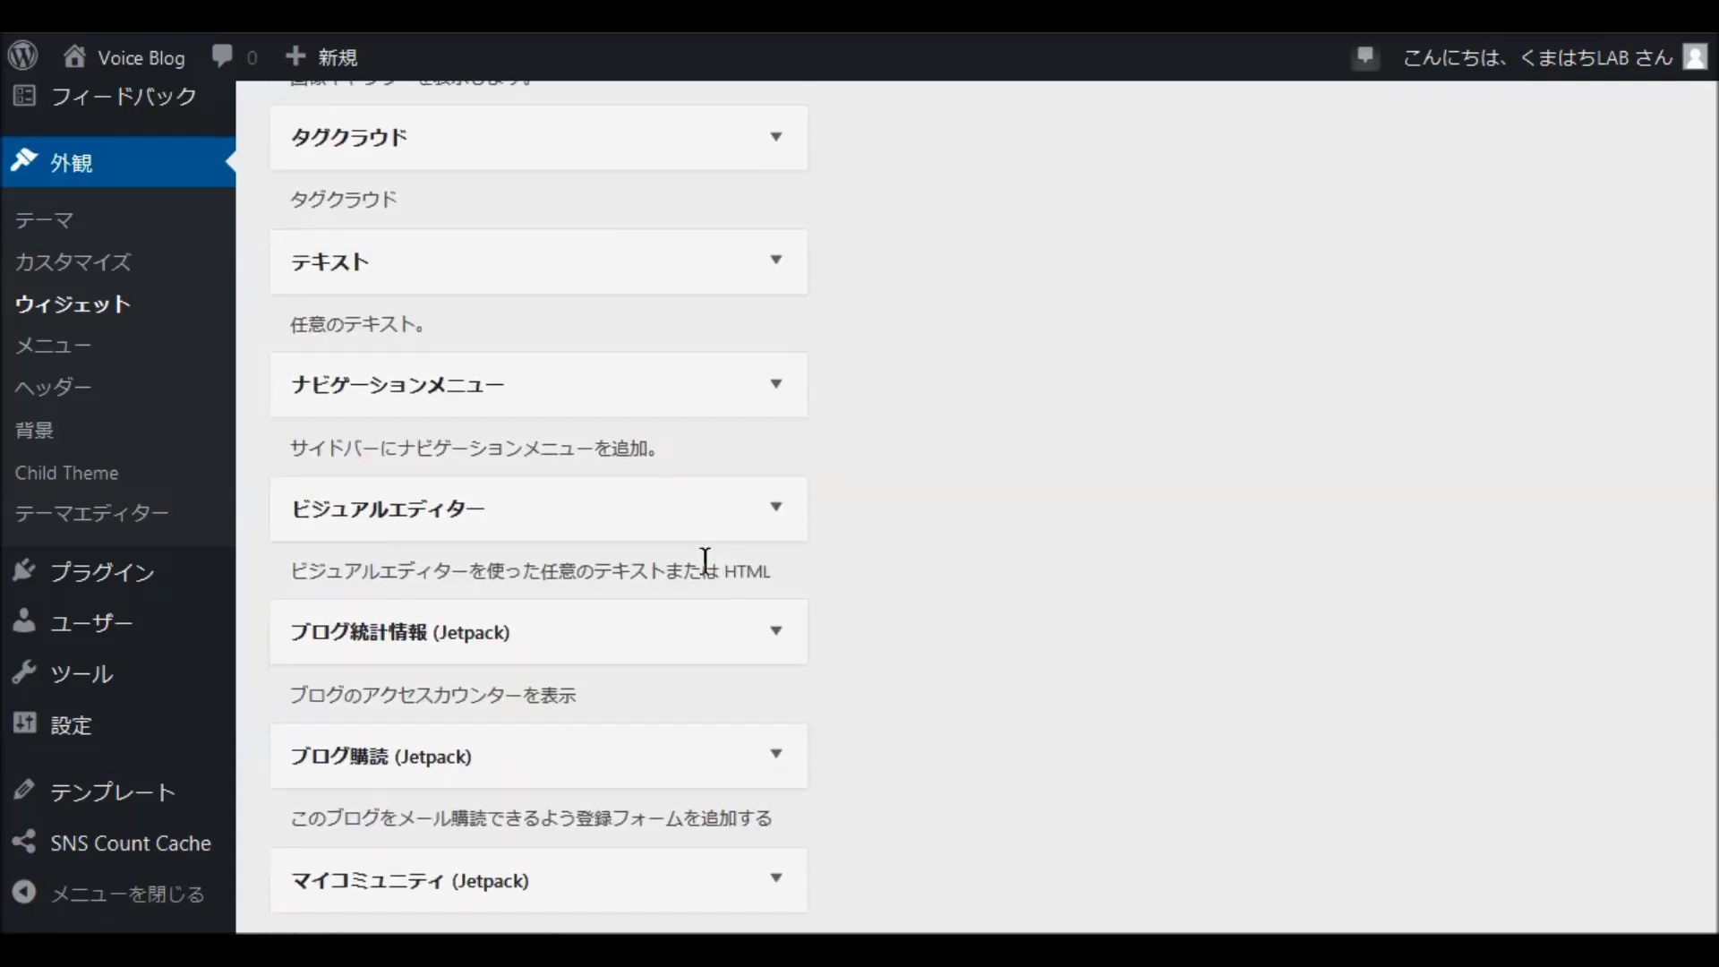
scroll(706, 560, down, 2)
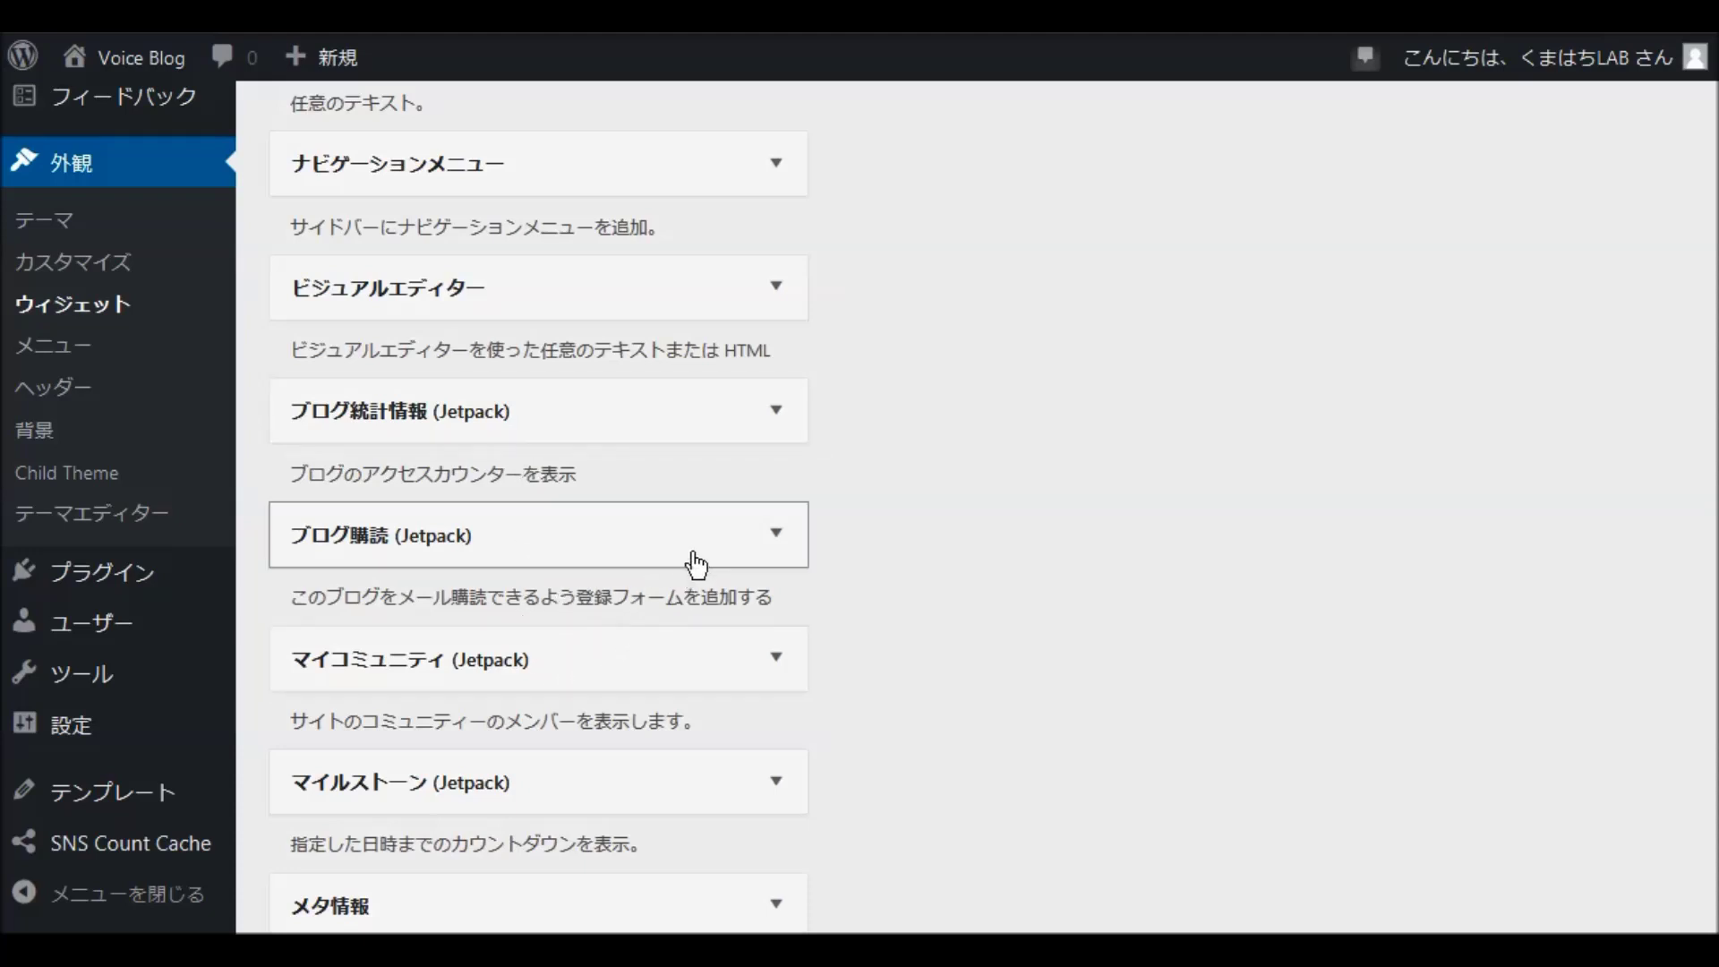
click(778, 540)
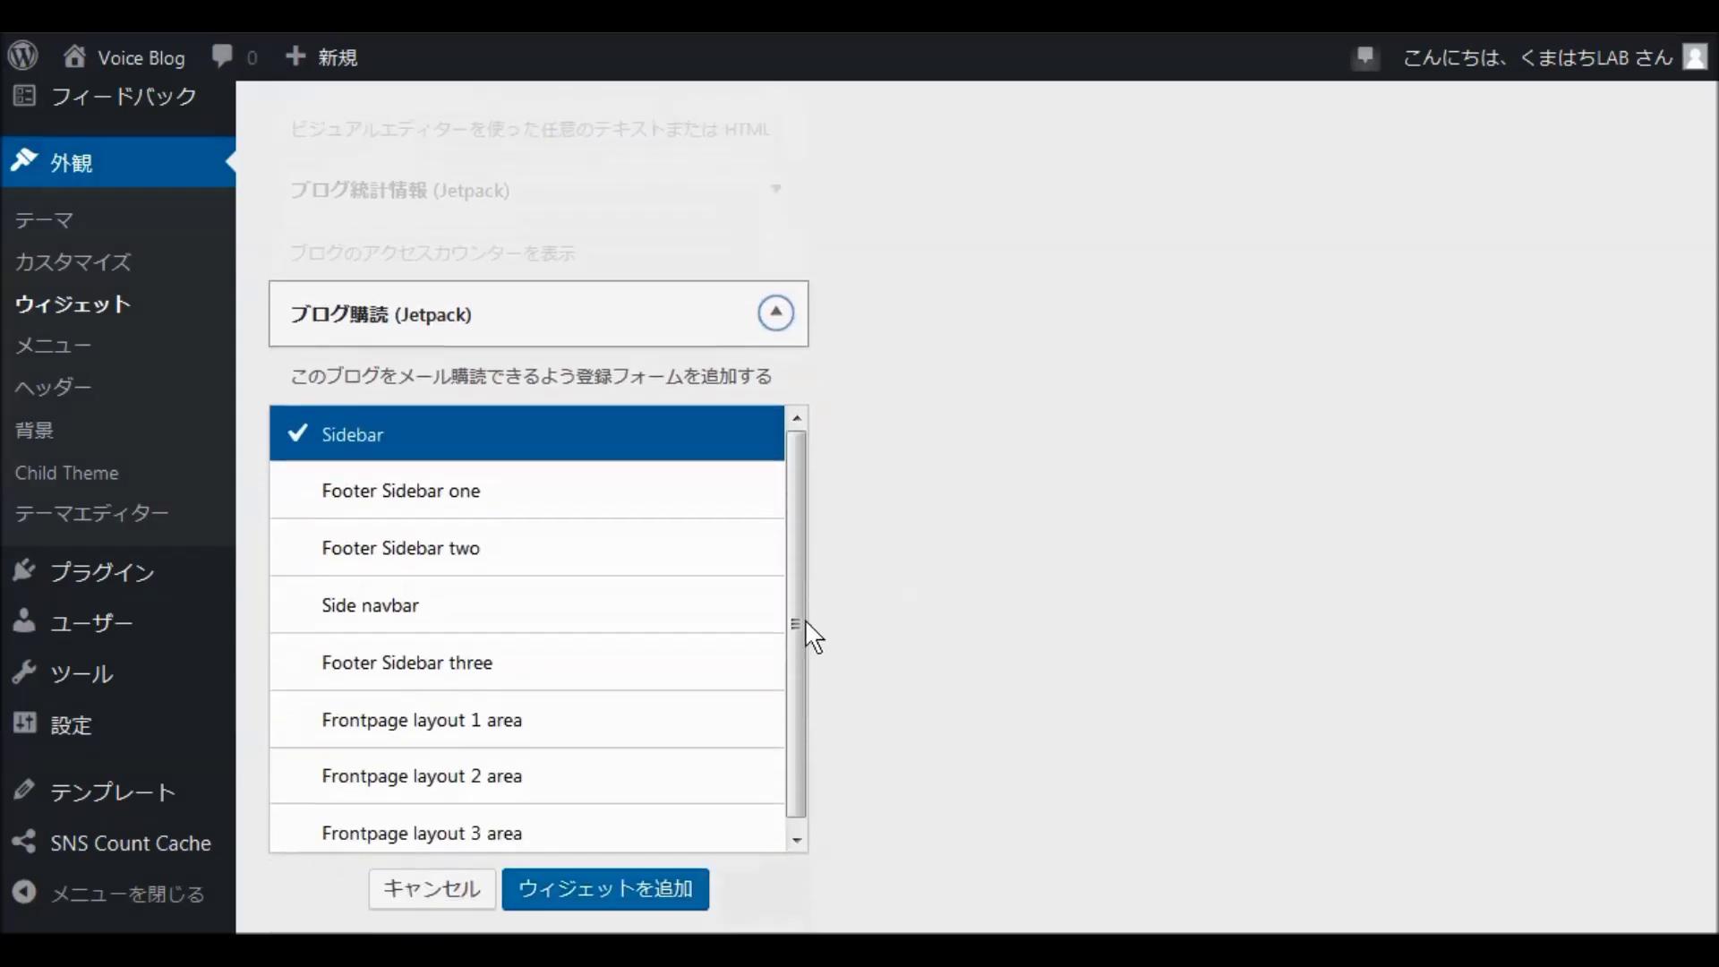
click(457, 674)
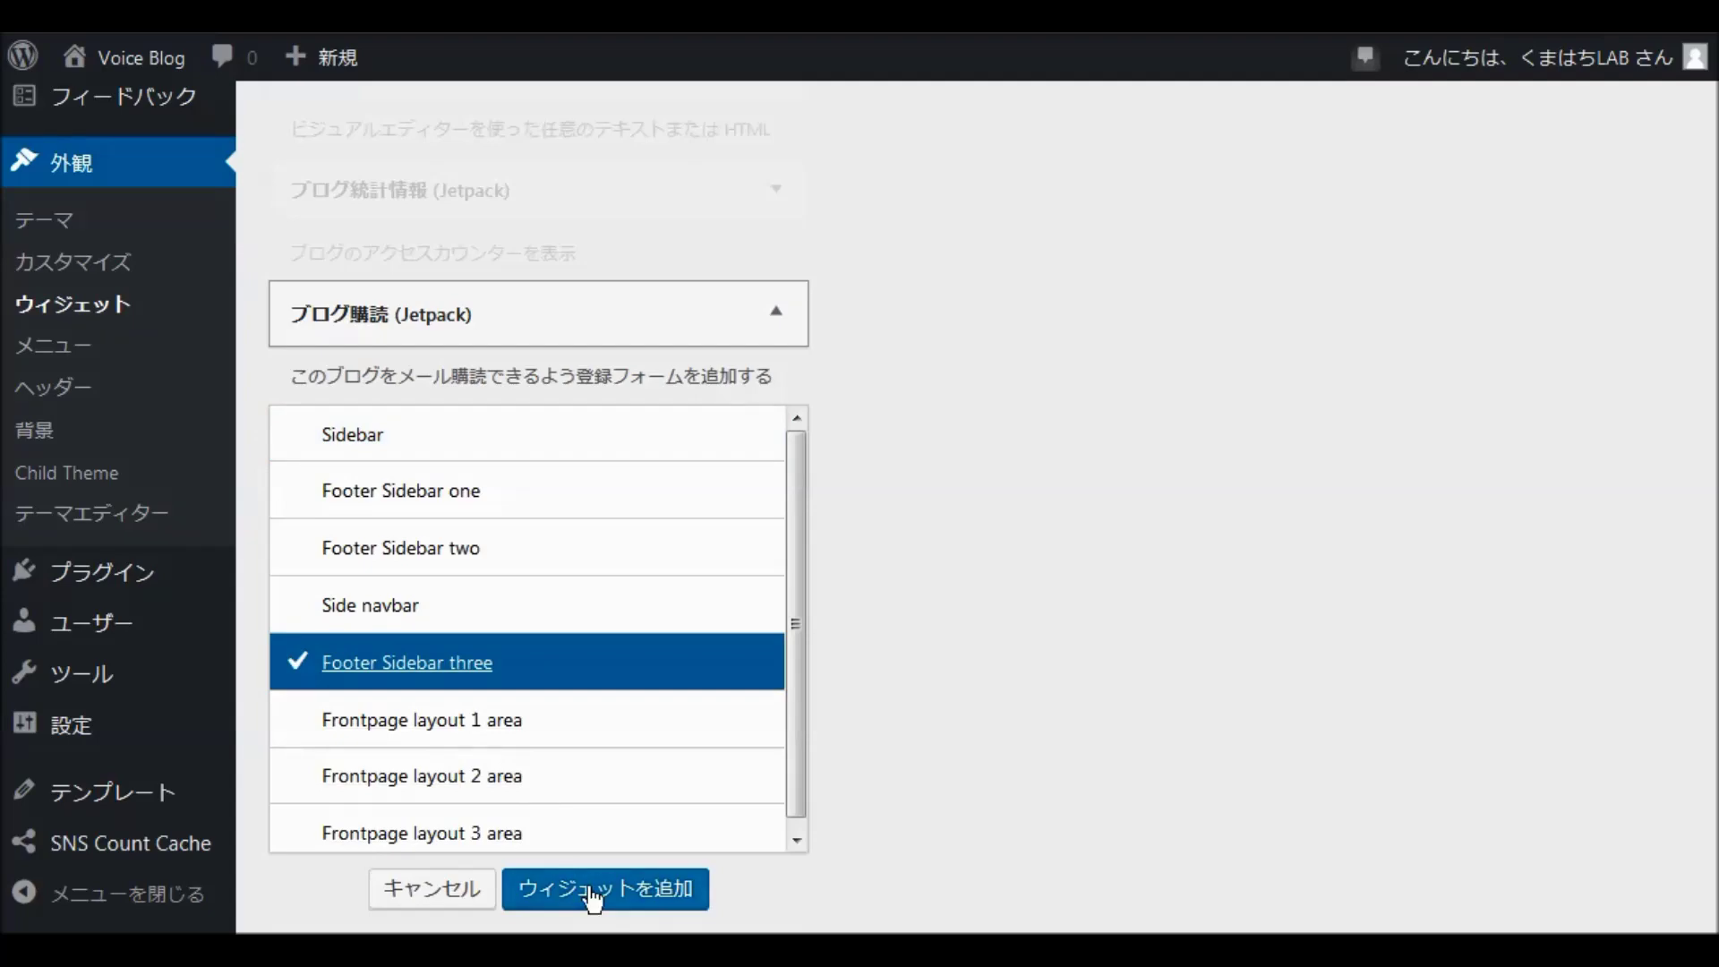
click(592, 892)
Review the blog subscription widget's default texts and options in Footer Sidebar three and collapse it.
scroll(915, 555, up, 8)
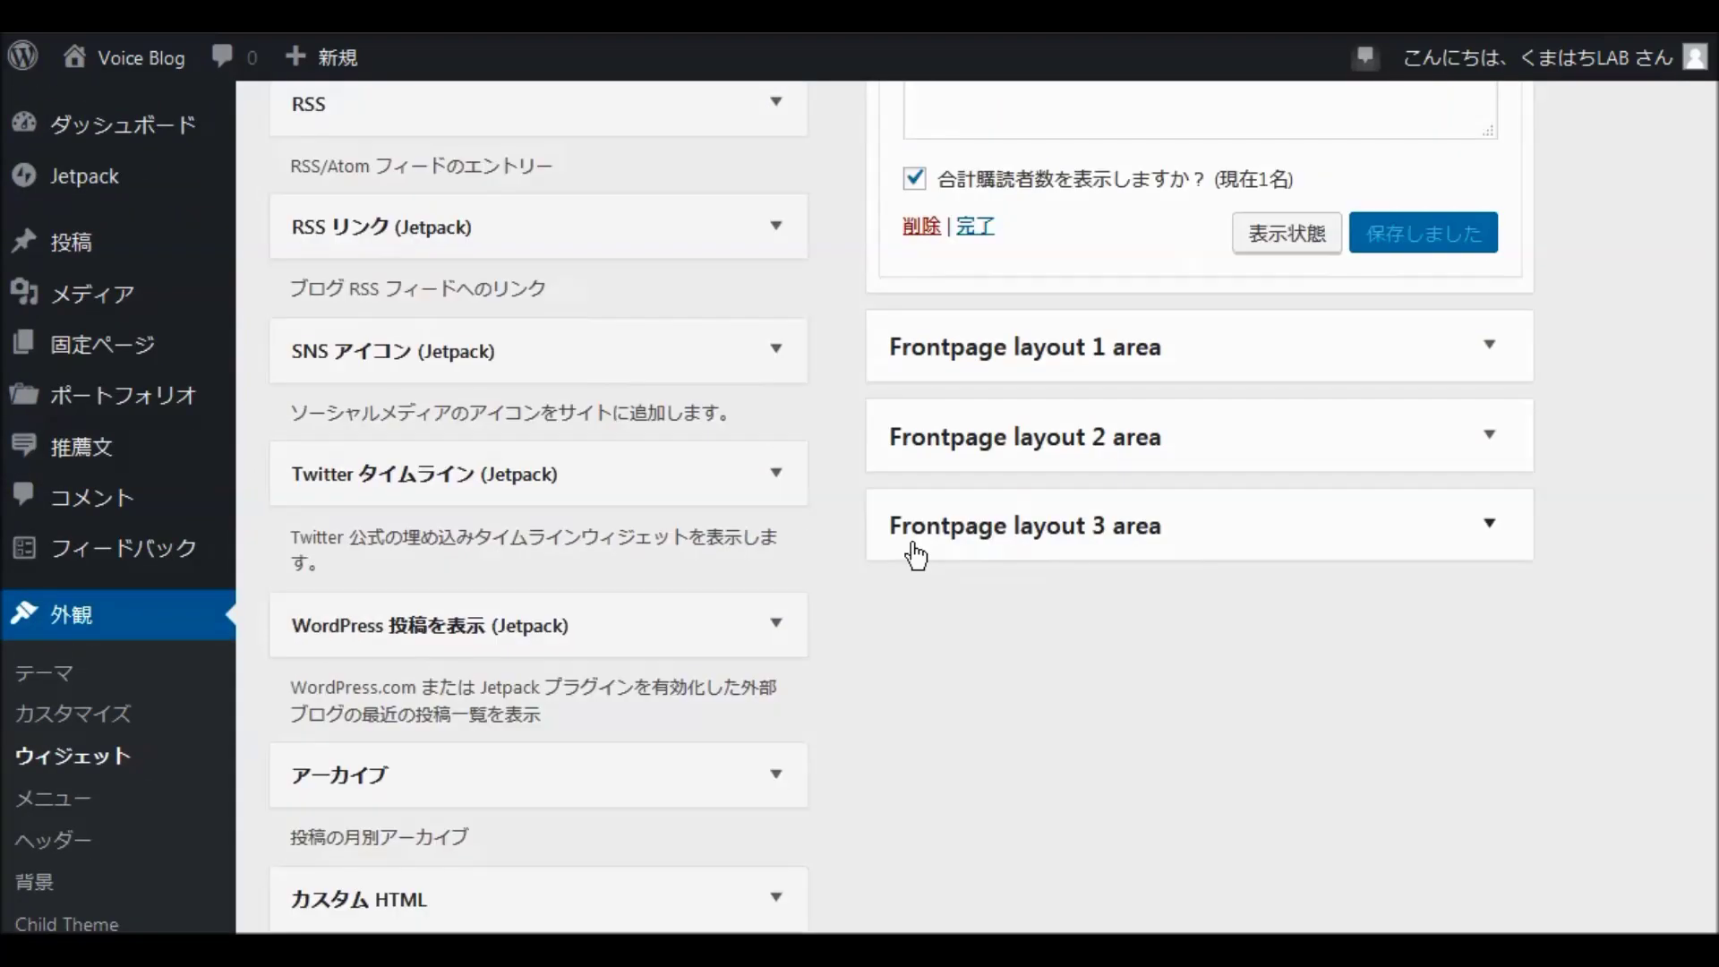
scroll(913, 559, up, 6)
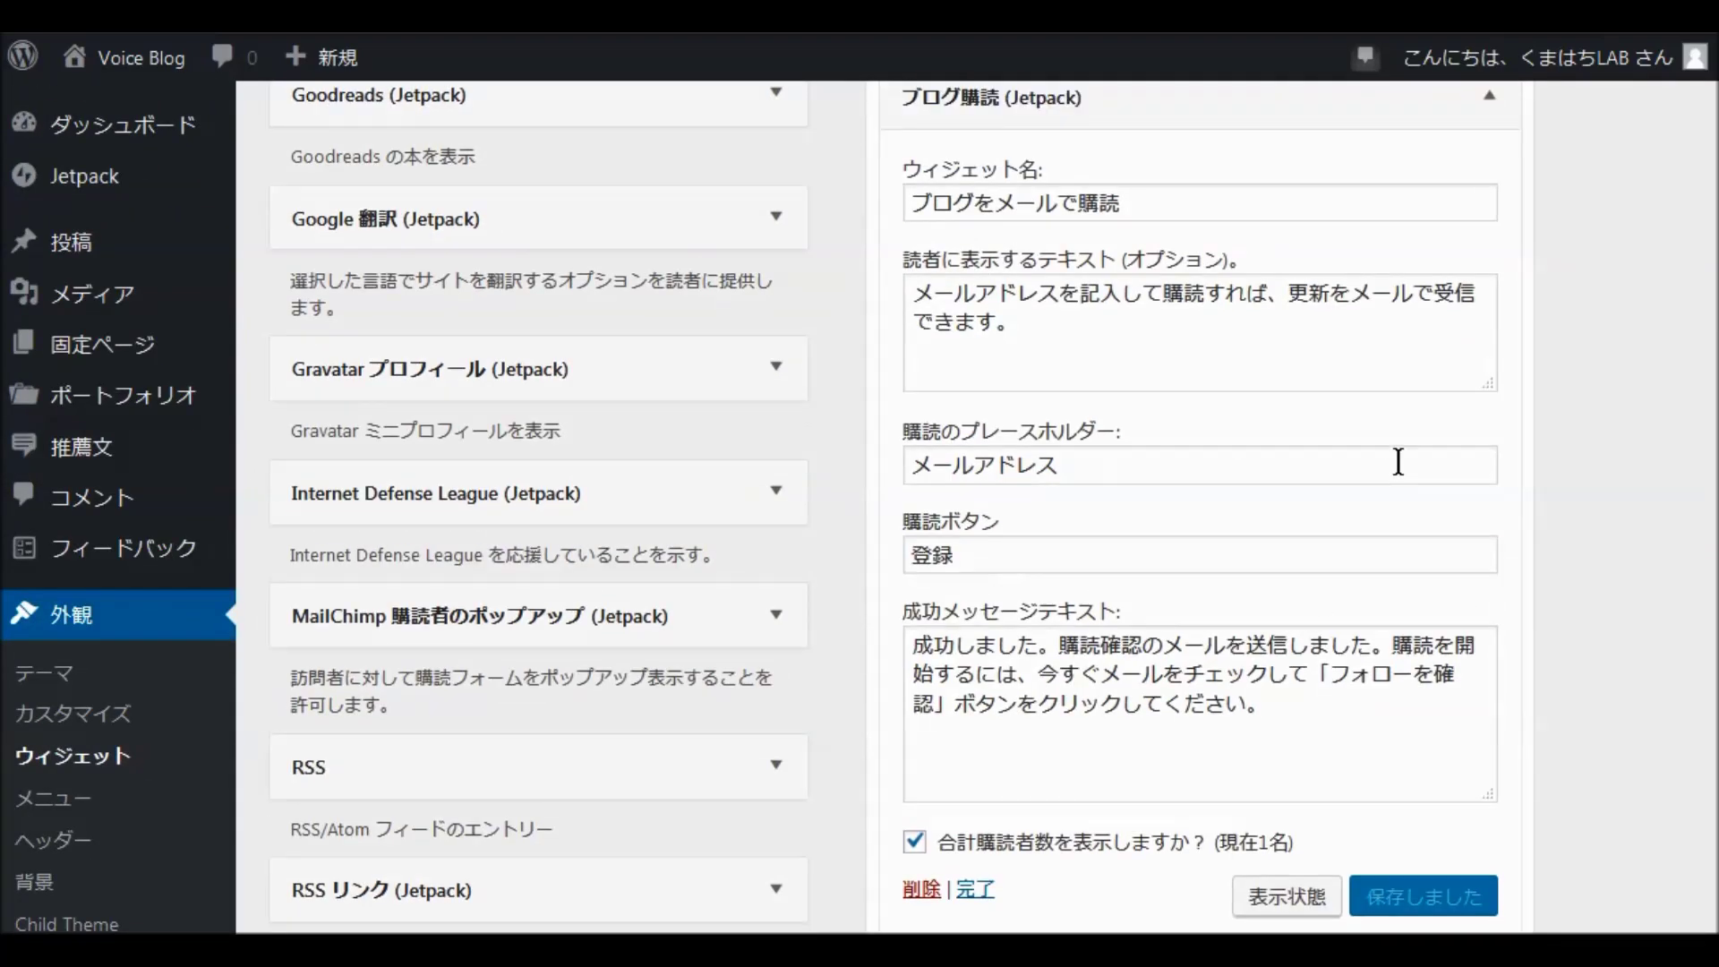
scroll(1415, 466, up, 4)
click(1490, 540)
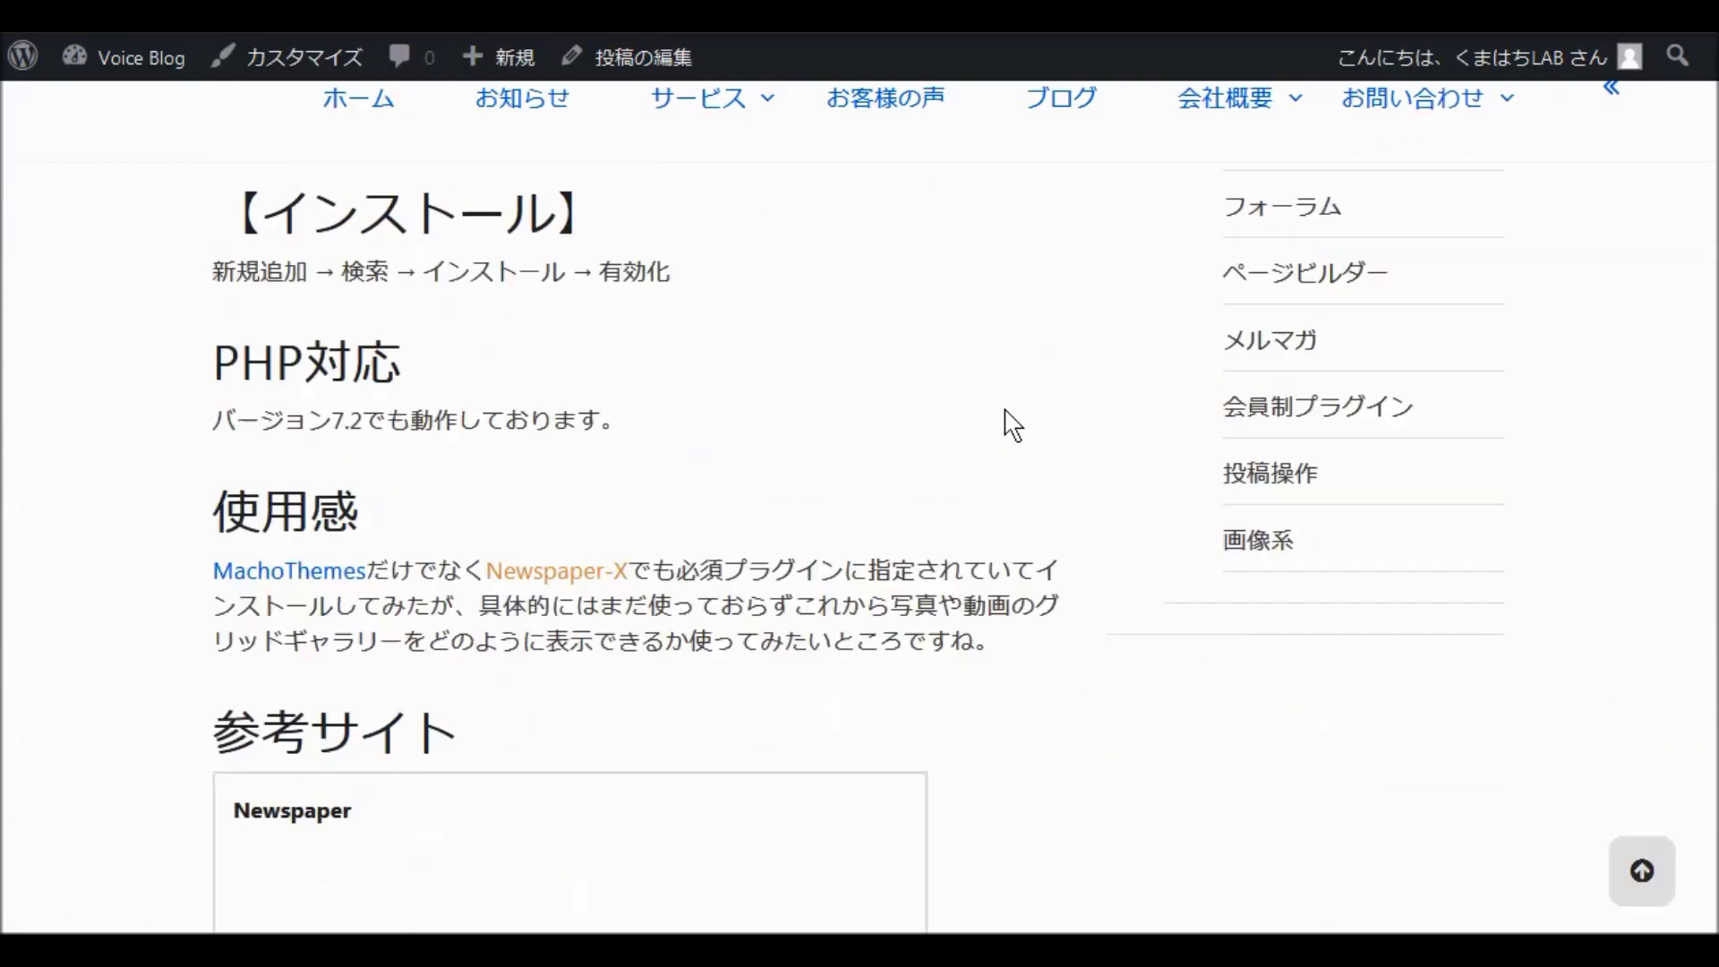
Examine a published post on the site down to its comment form and the widgets in the three footer columns.
scroll(1012, 425, down, 10)
scroll(1001, 430, down, 8)
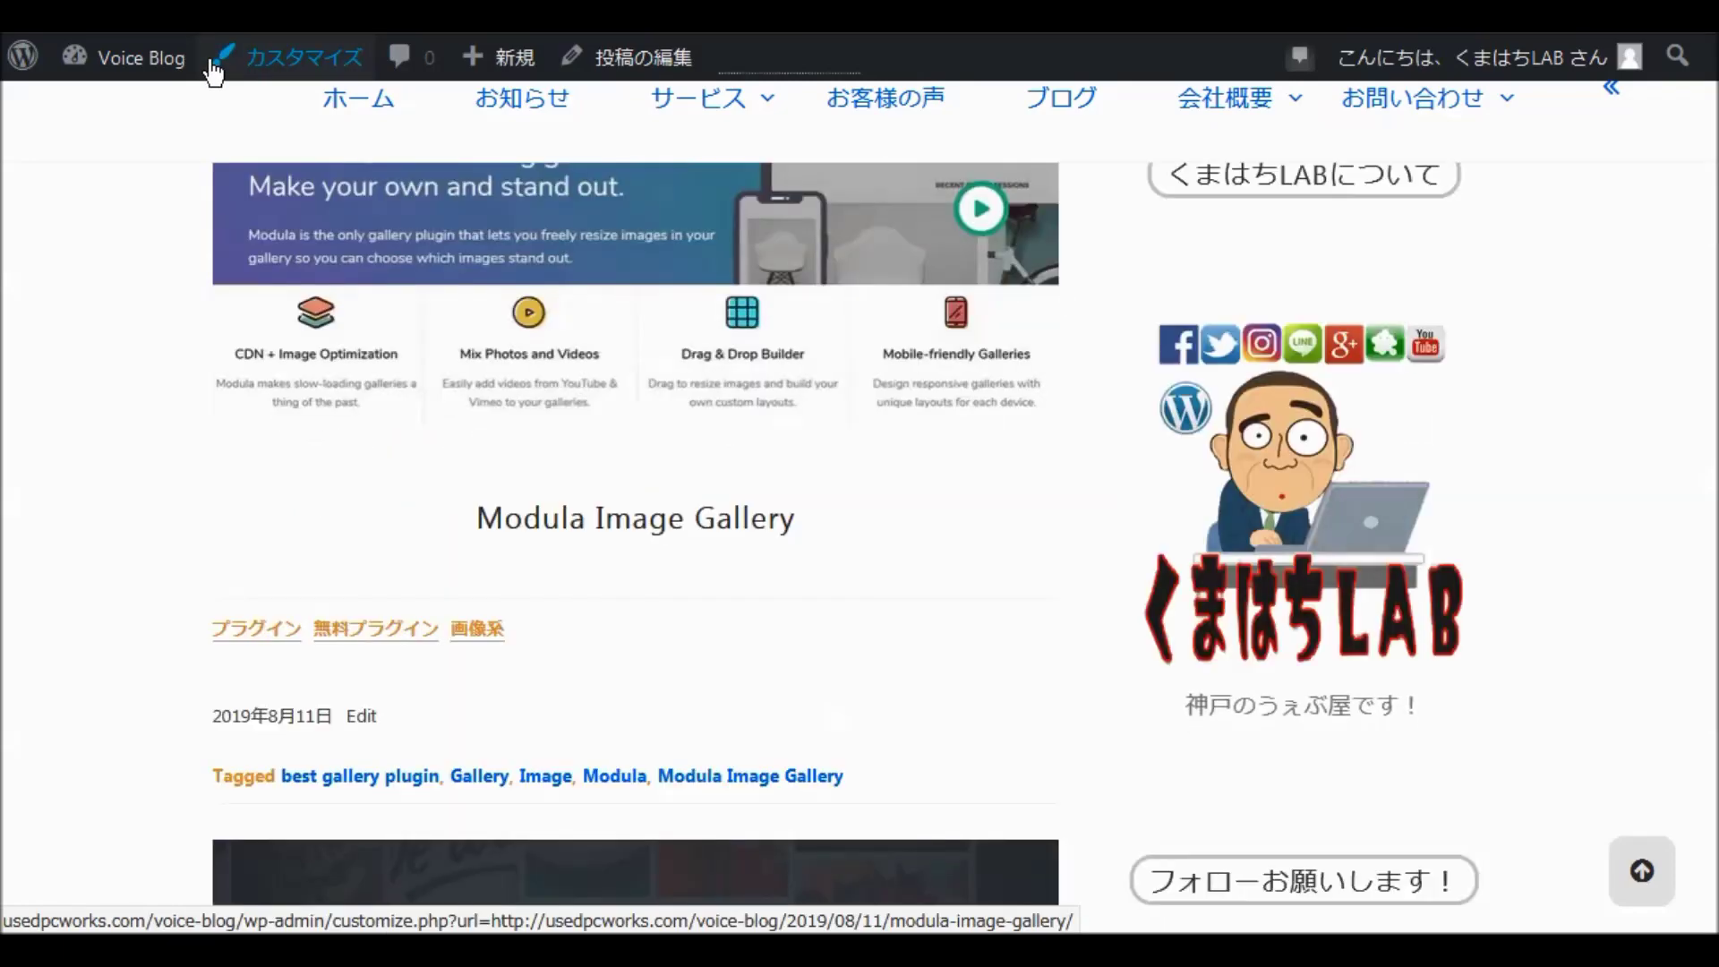
scroll(205, 89, down, 7)
scroll(193, 129, down, 20)
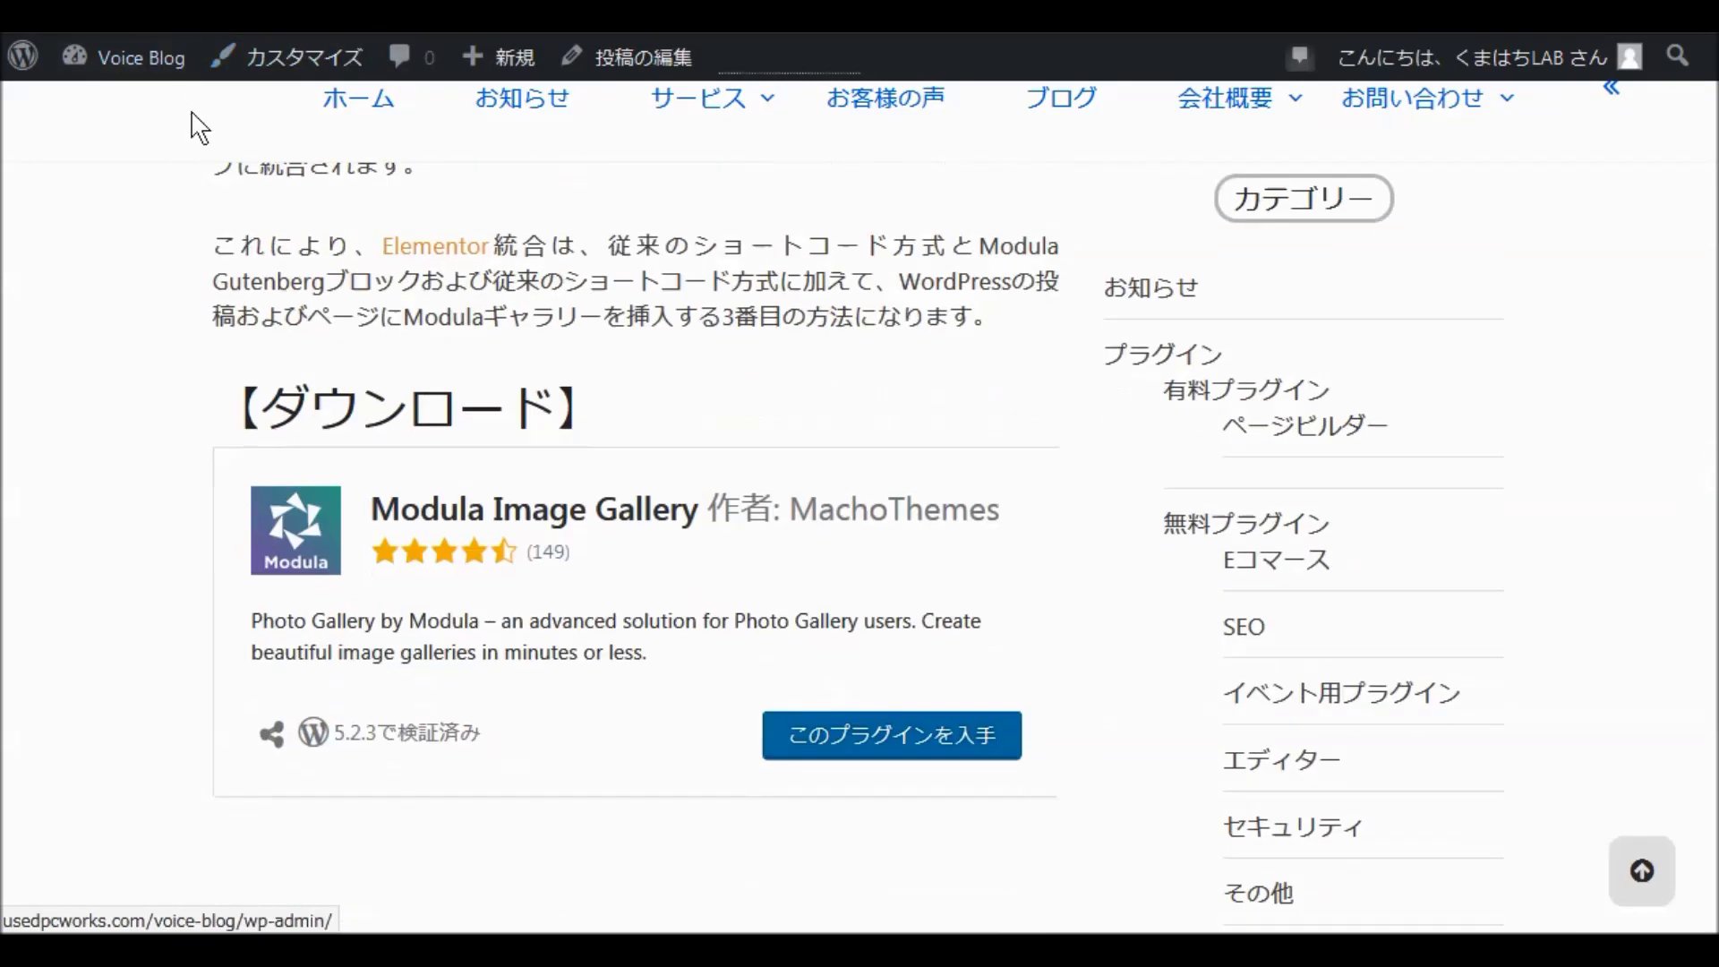
scroll(197, 143, down, 10)
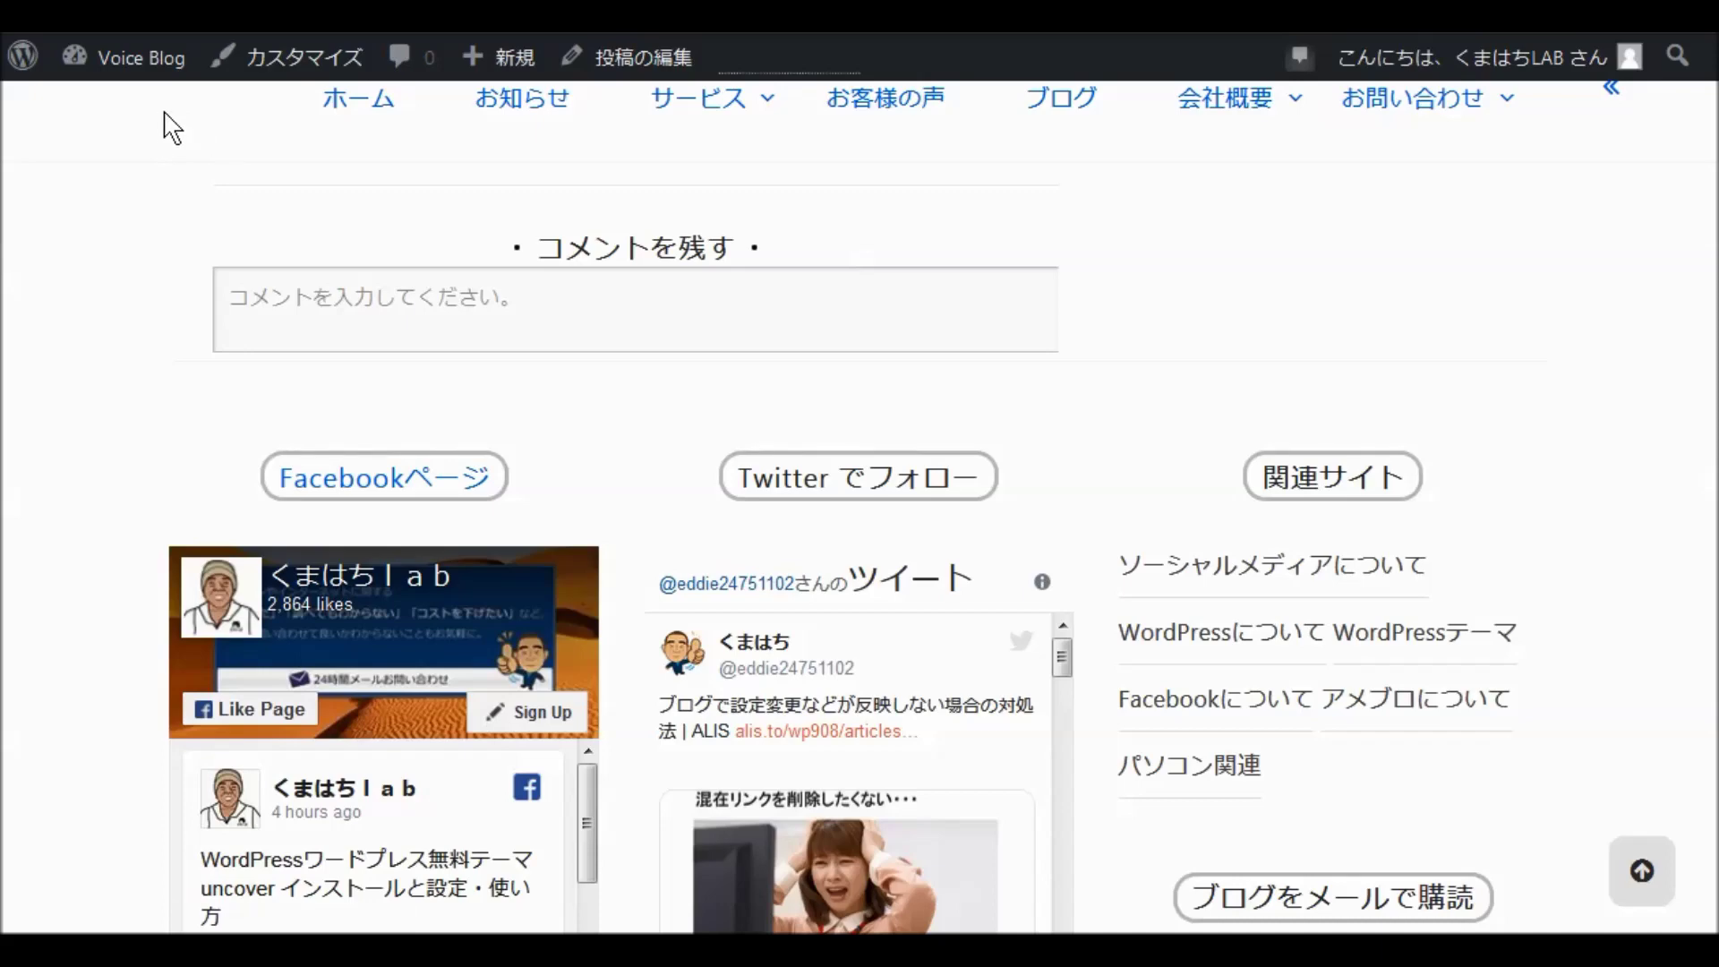
scroll(174, 134, down, 8)
scroll(179, 144, down, 1)
scroll(182, 154, up, 7)
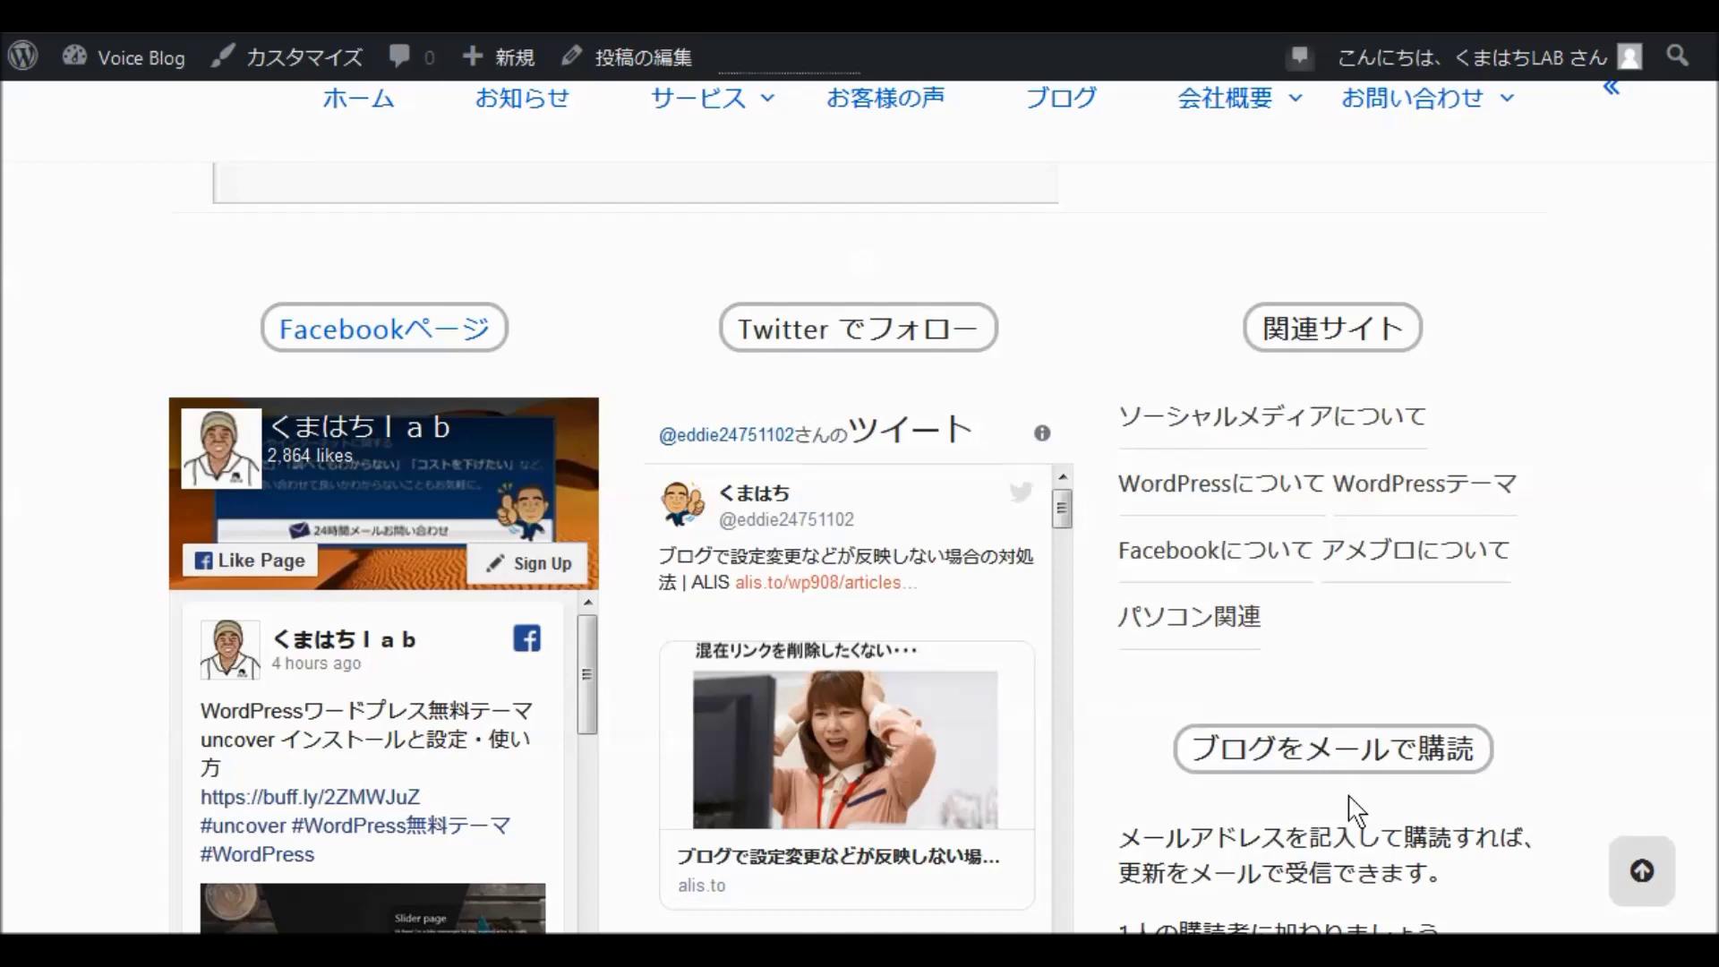
scroll(1334, 654, down, 7)
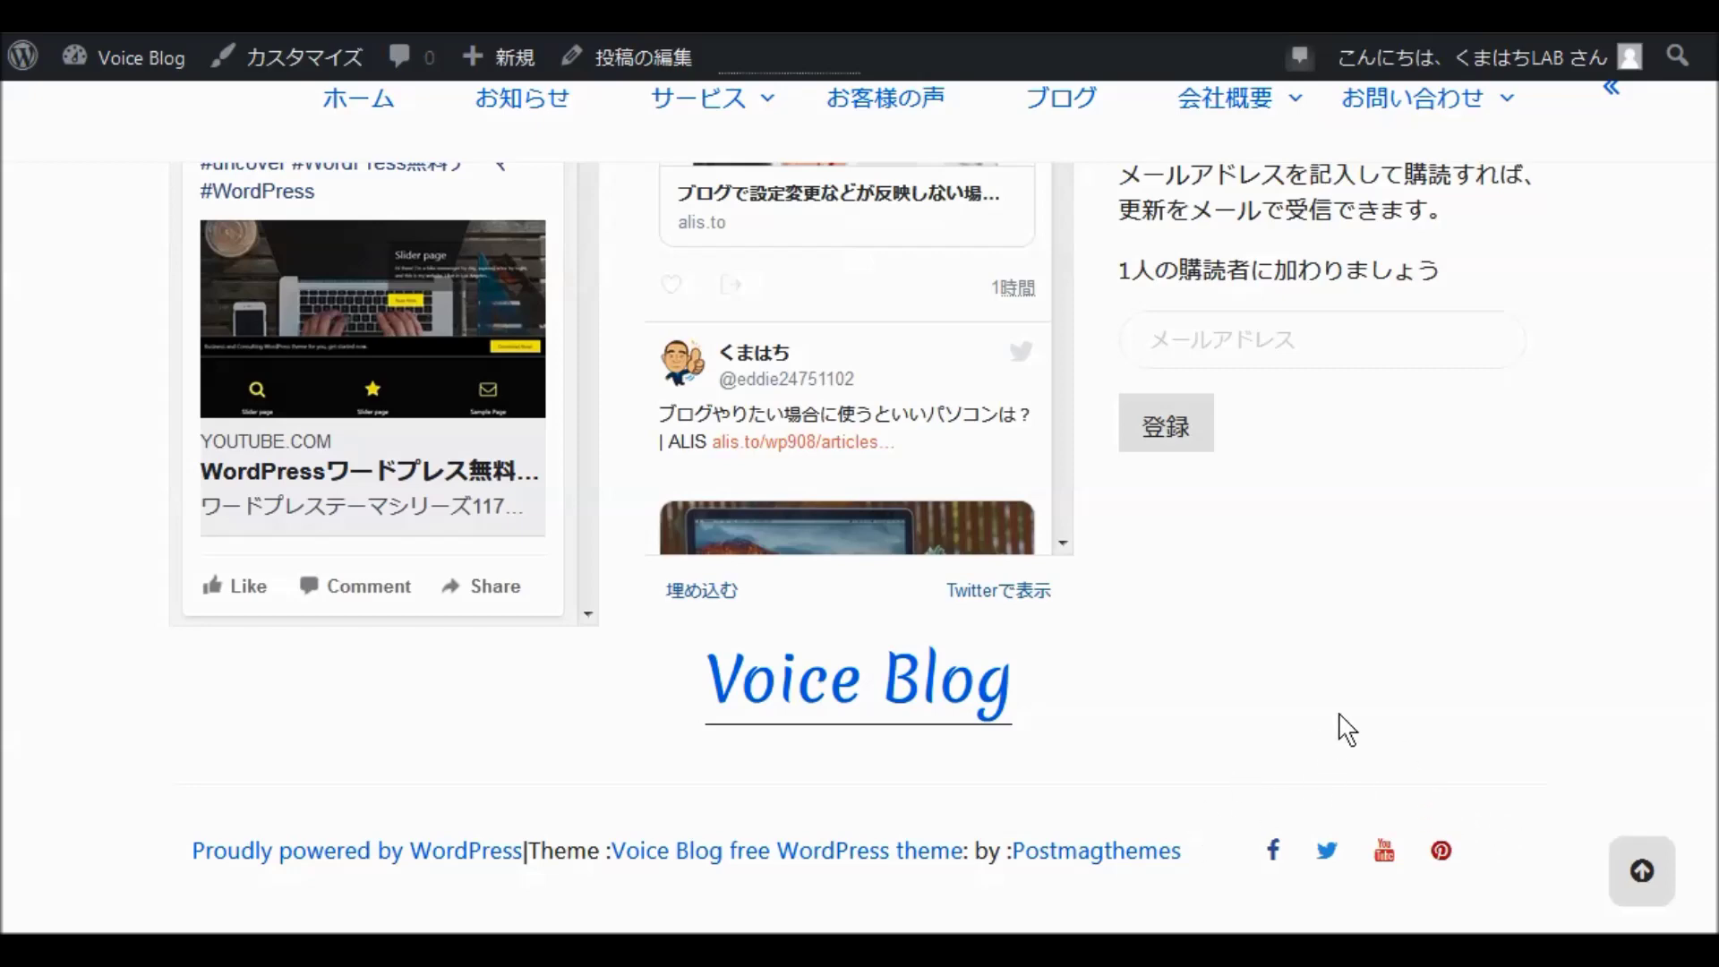
scroll(1520, 771, up, 8)
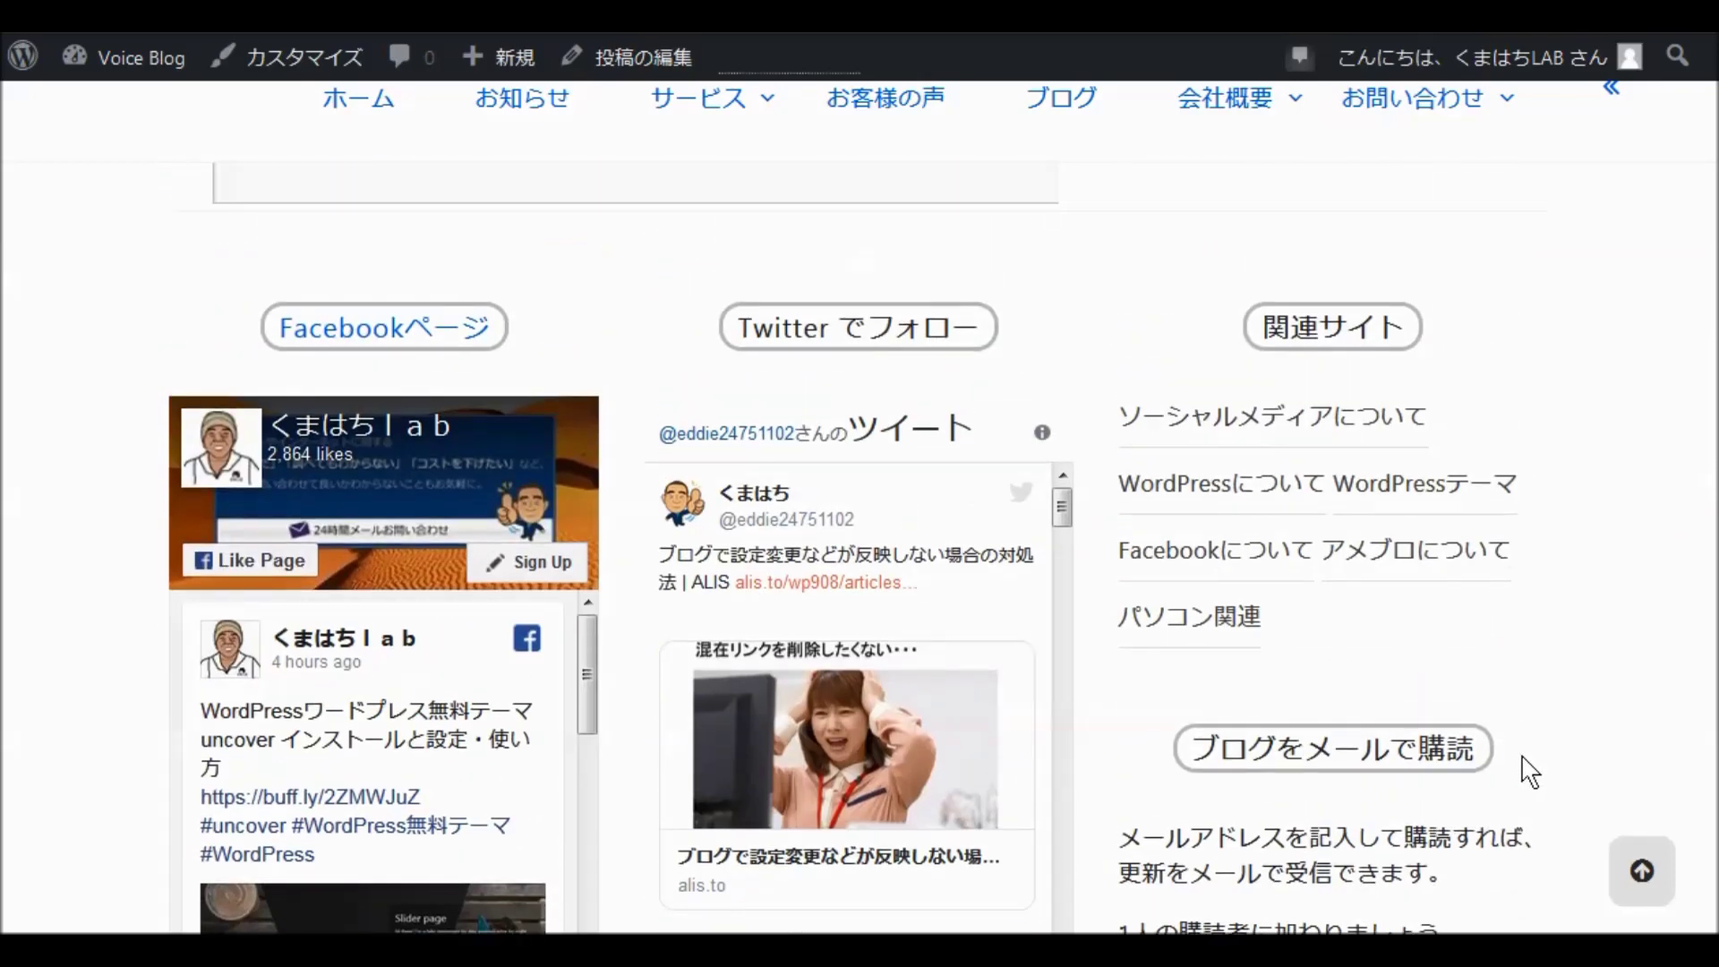
scroll(1533, 770, up, 3)
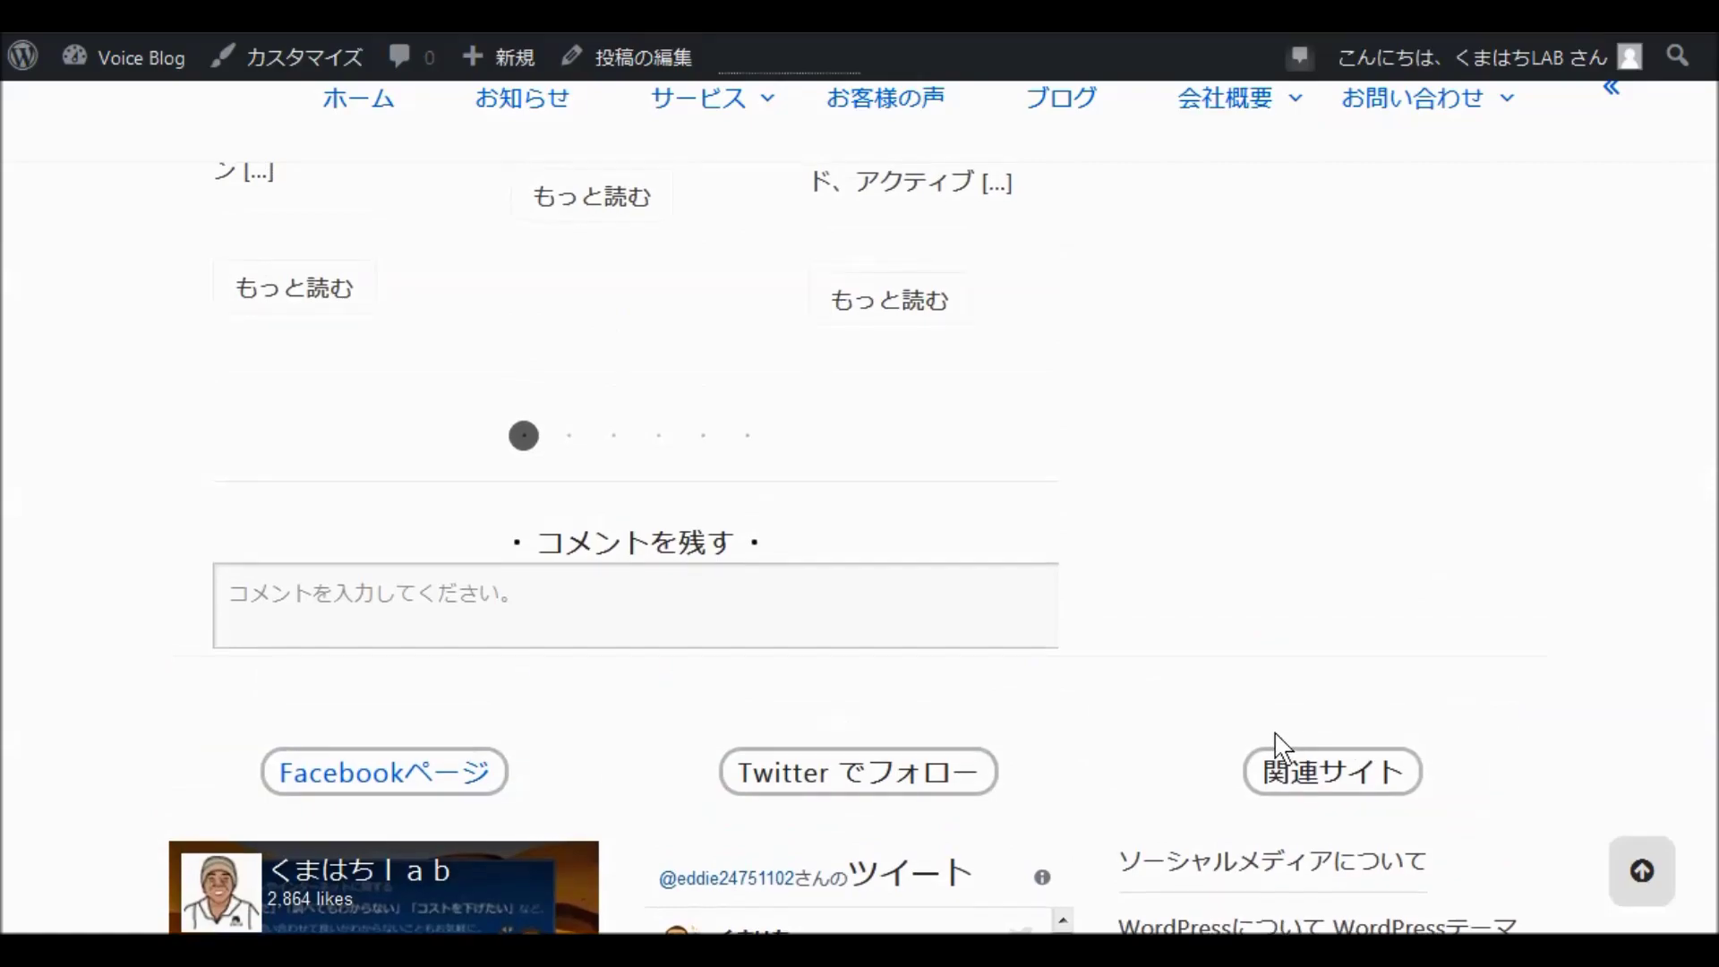
scroll(1164, 708, up, 10)
scroll(1115, 653, up, 10)
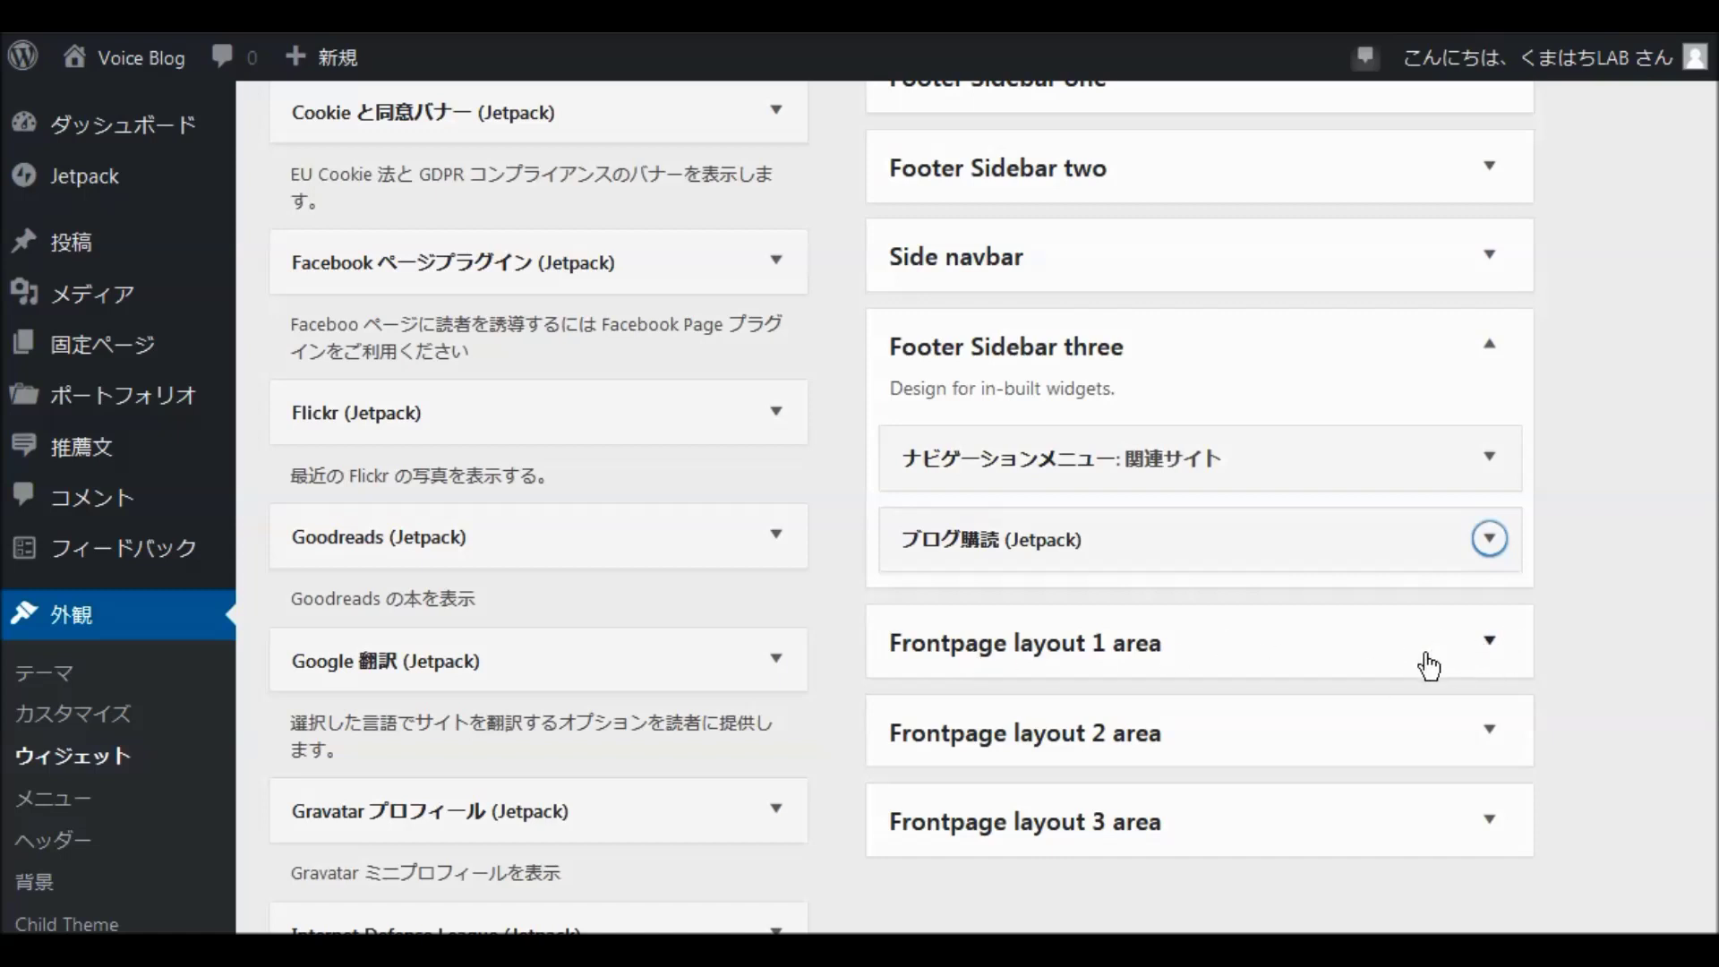
Look through the whole list of available widgets and the widget areas on the widget management page.
scroll(842, 551, down, 3)
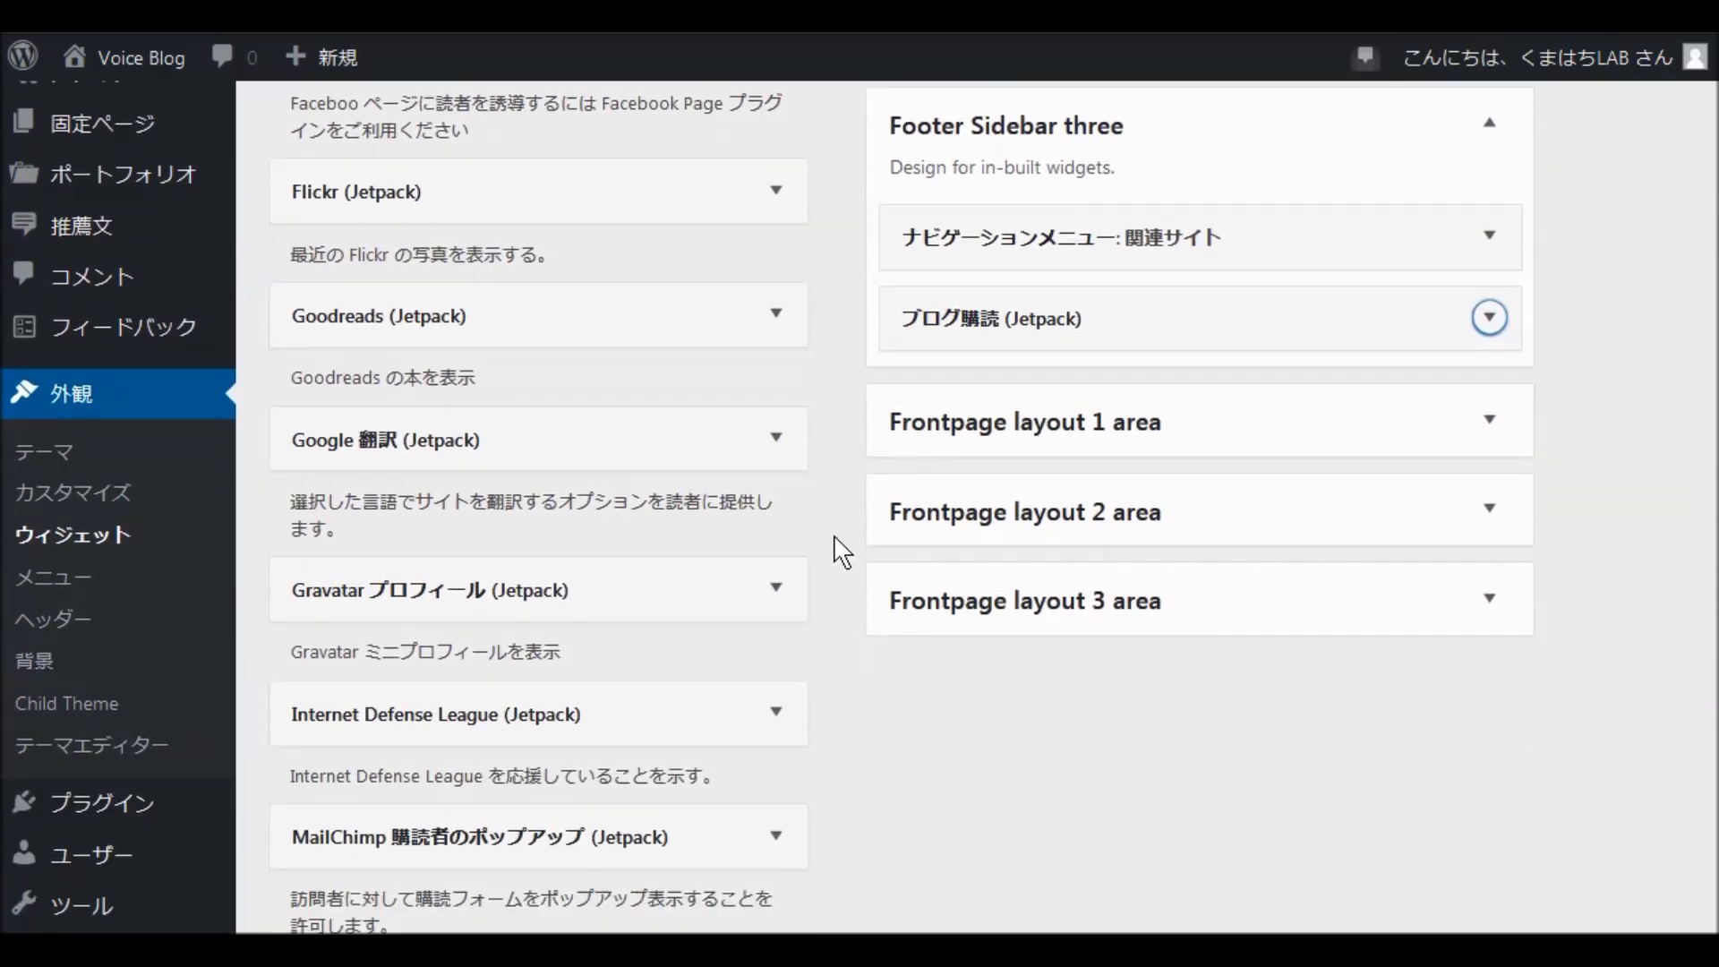
scroll(841, 550, down, 3)
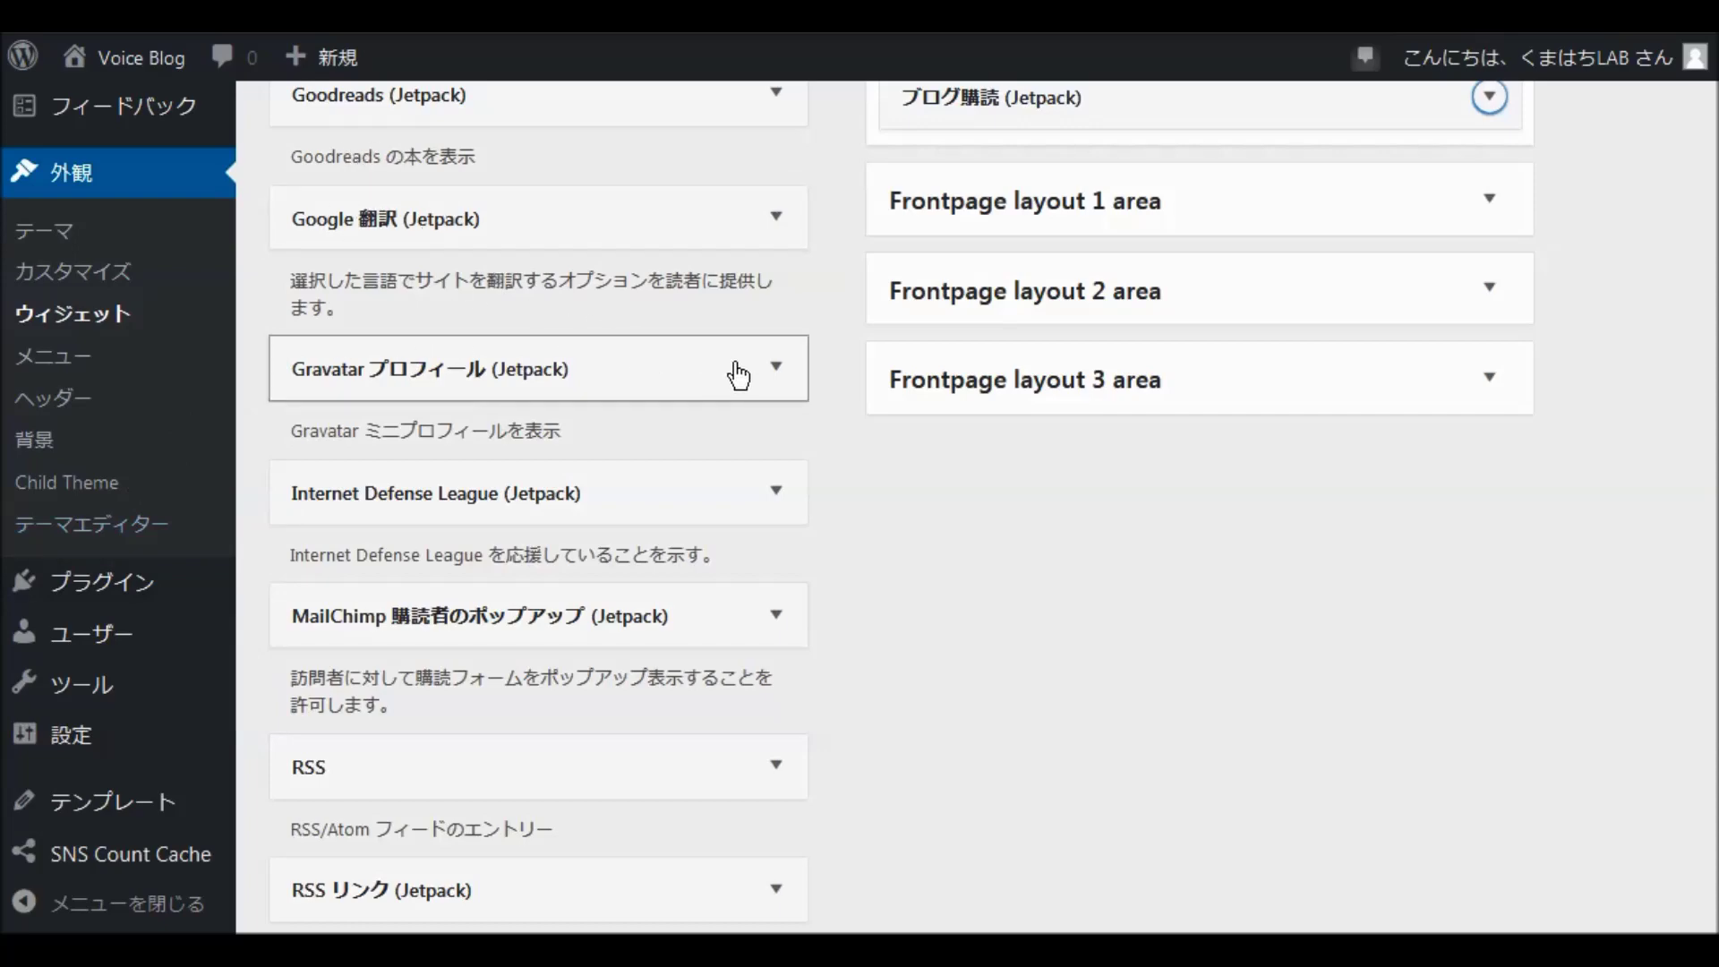
scroll(740, 376, up, 6)
scroll(742, 376, up, 3)
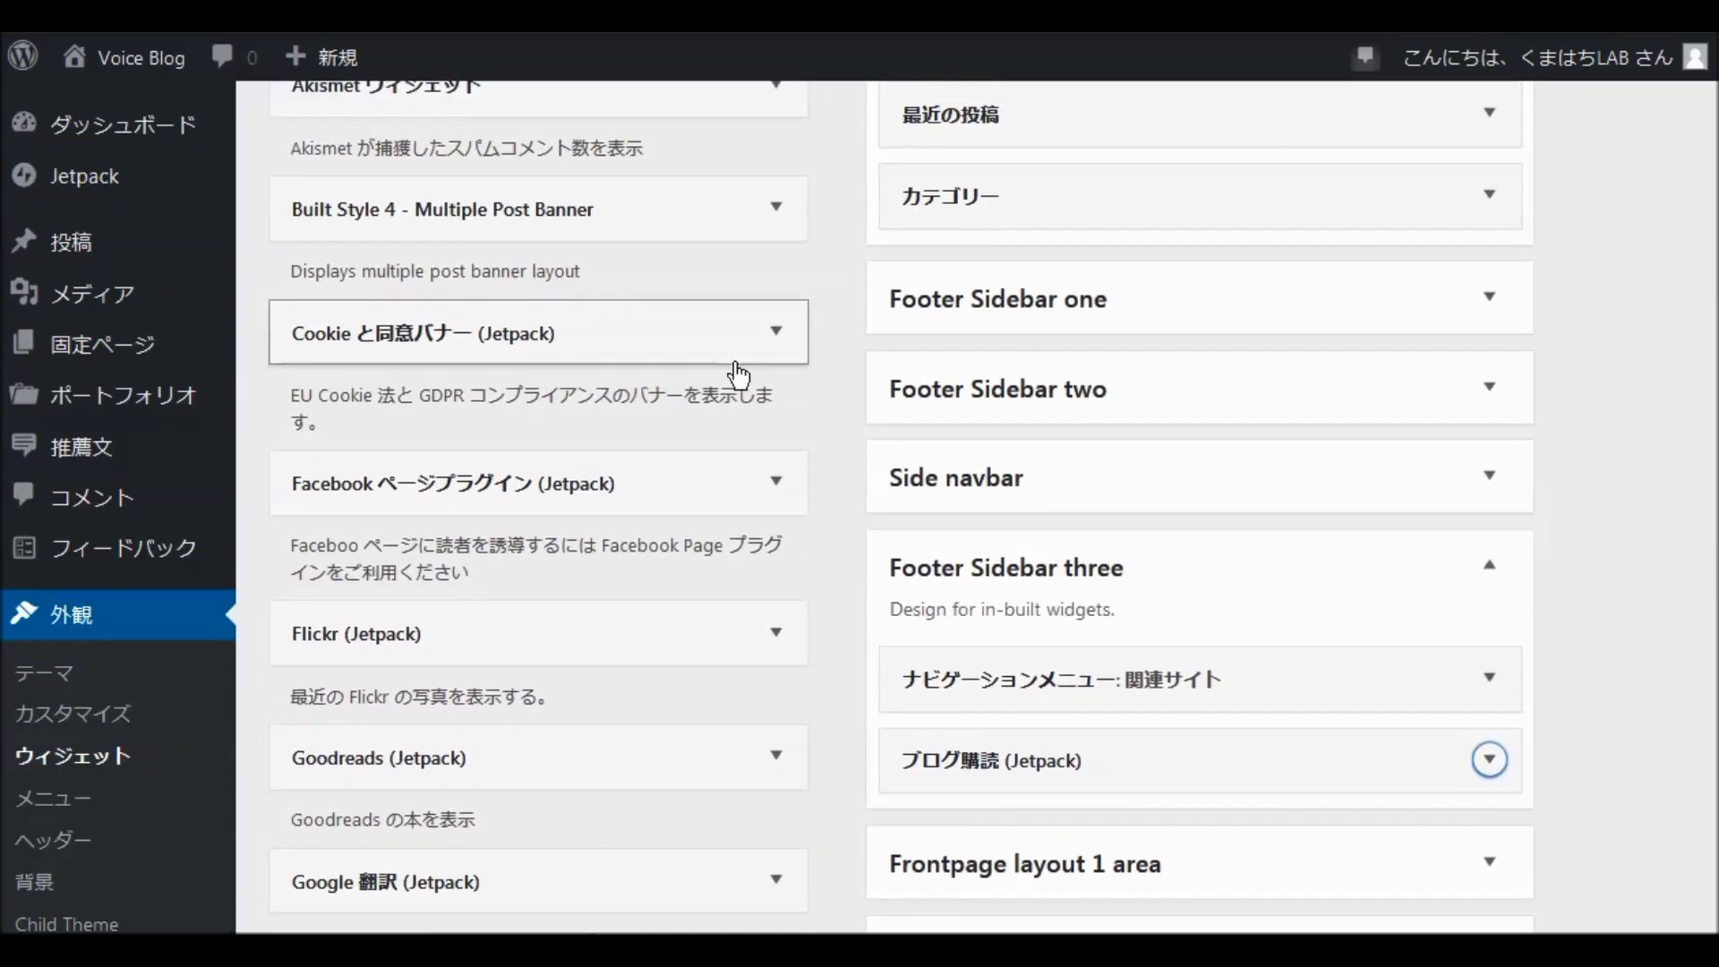
scroll(739, 376, down, 20)
scroll(735, 387, down, 14)
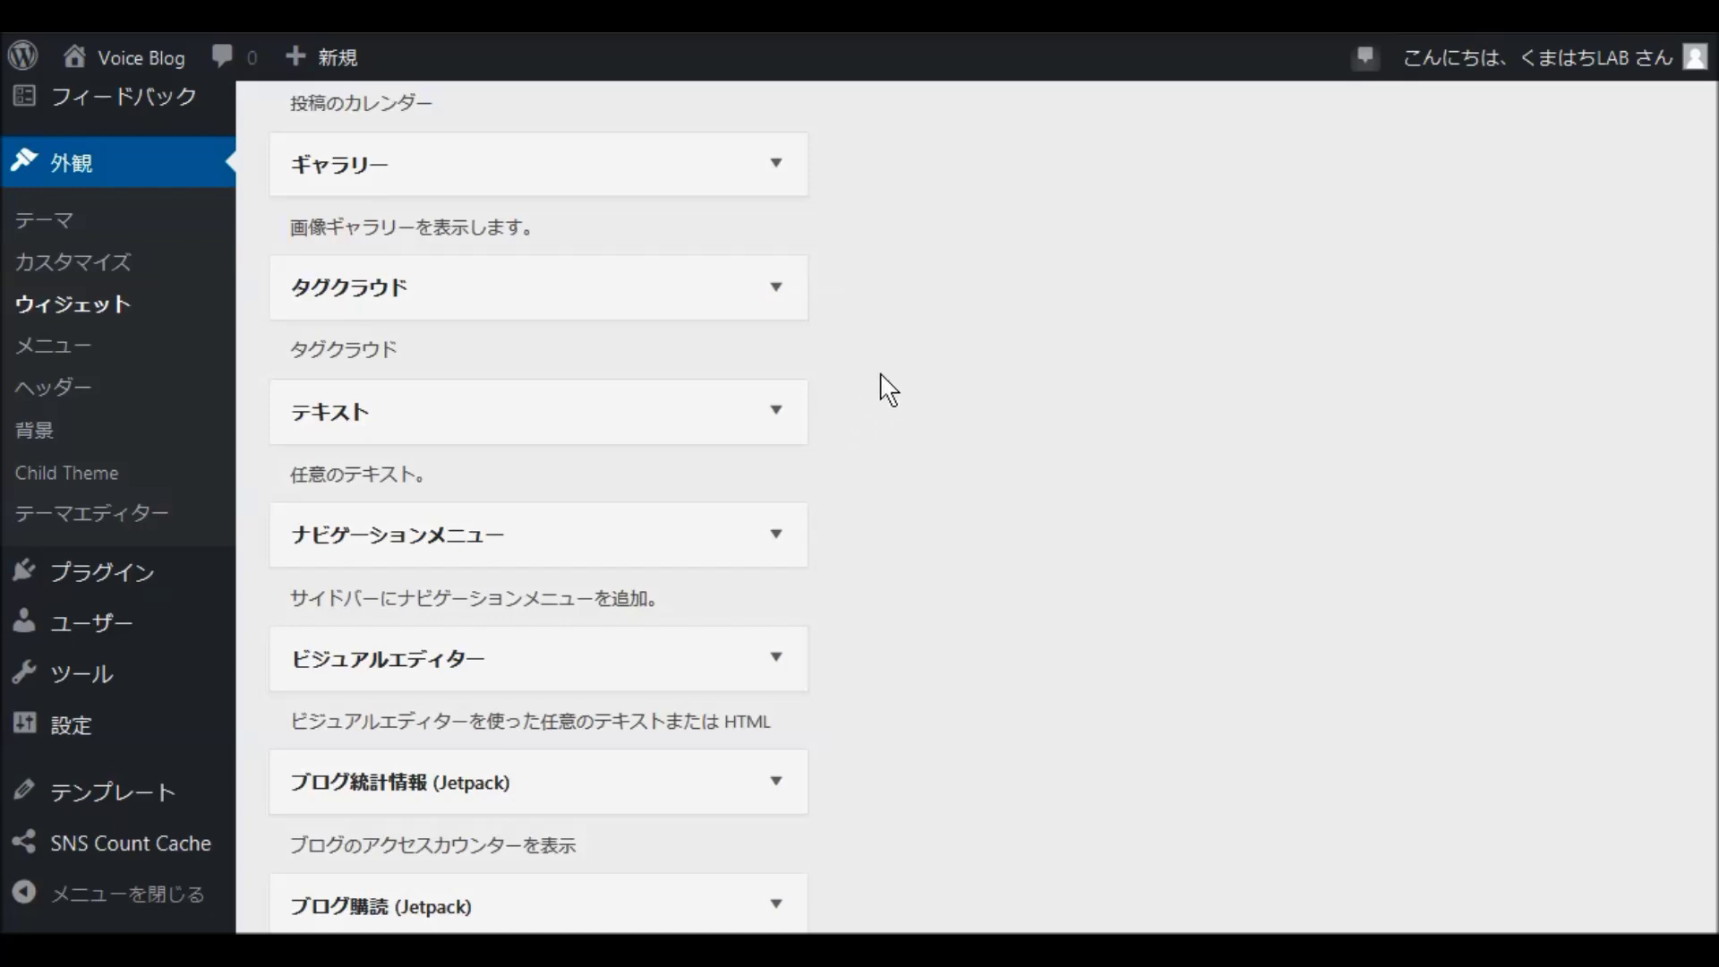
scroll(878, 385, up, 20)
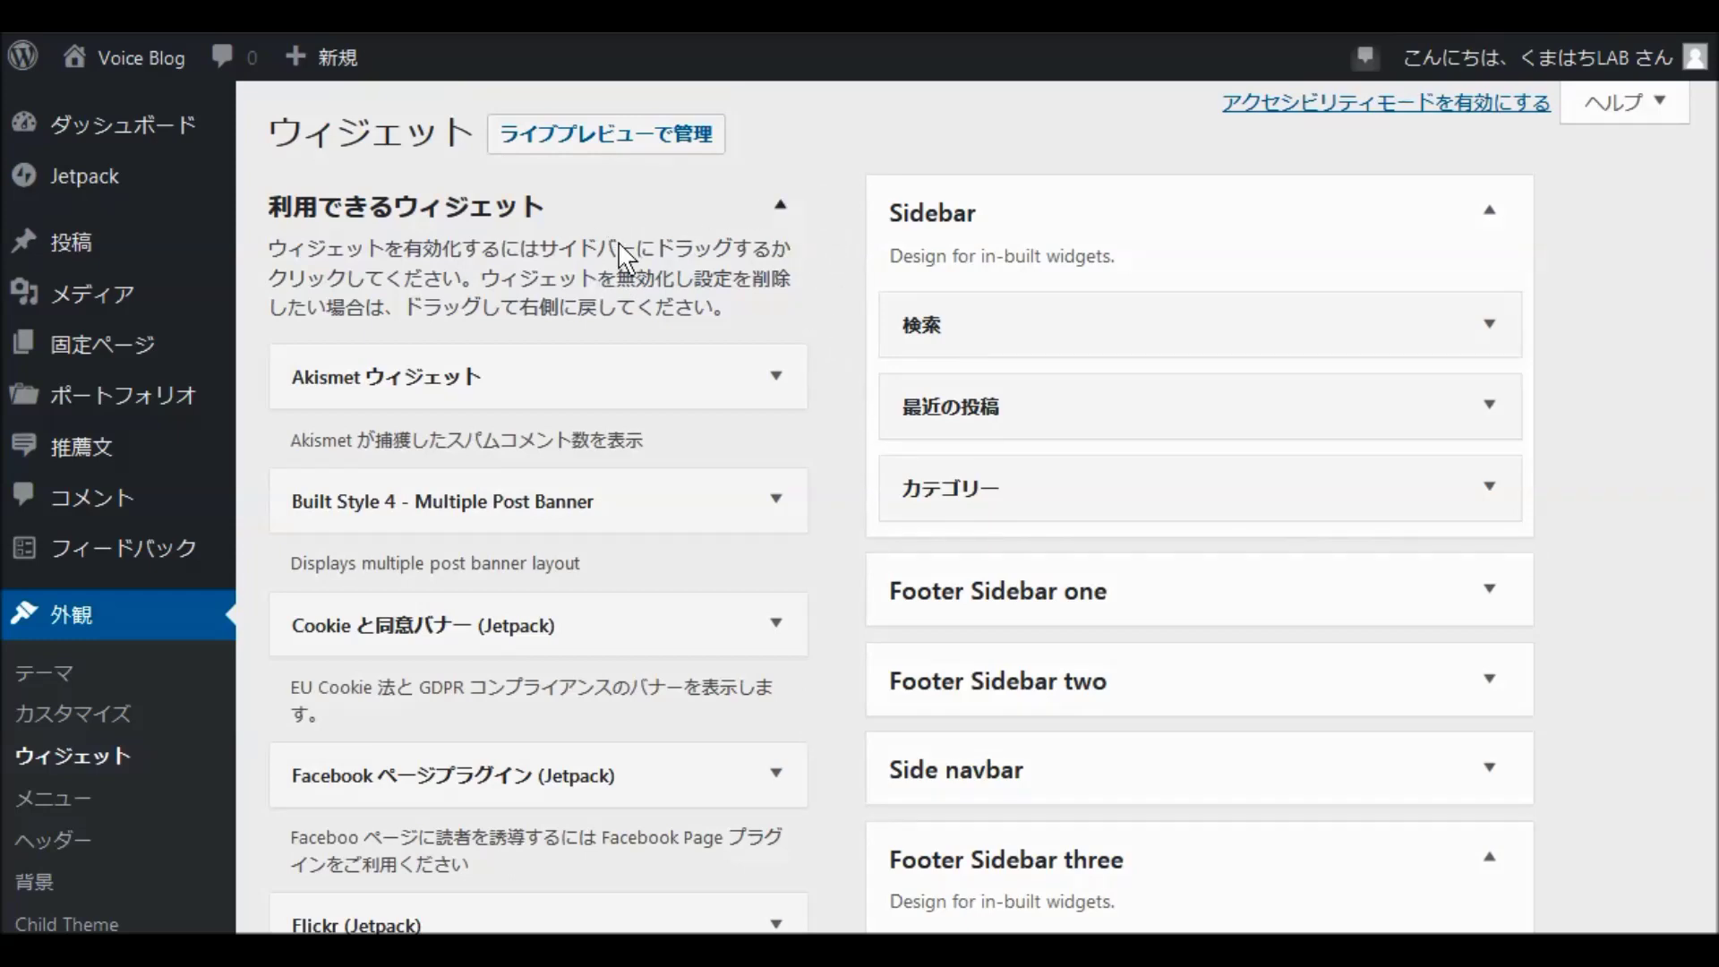
Open the installed plugins page and look through the full list of plugins.
scroll(627, 260, down, 5)
mouse_move(222, 607)
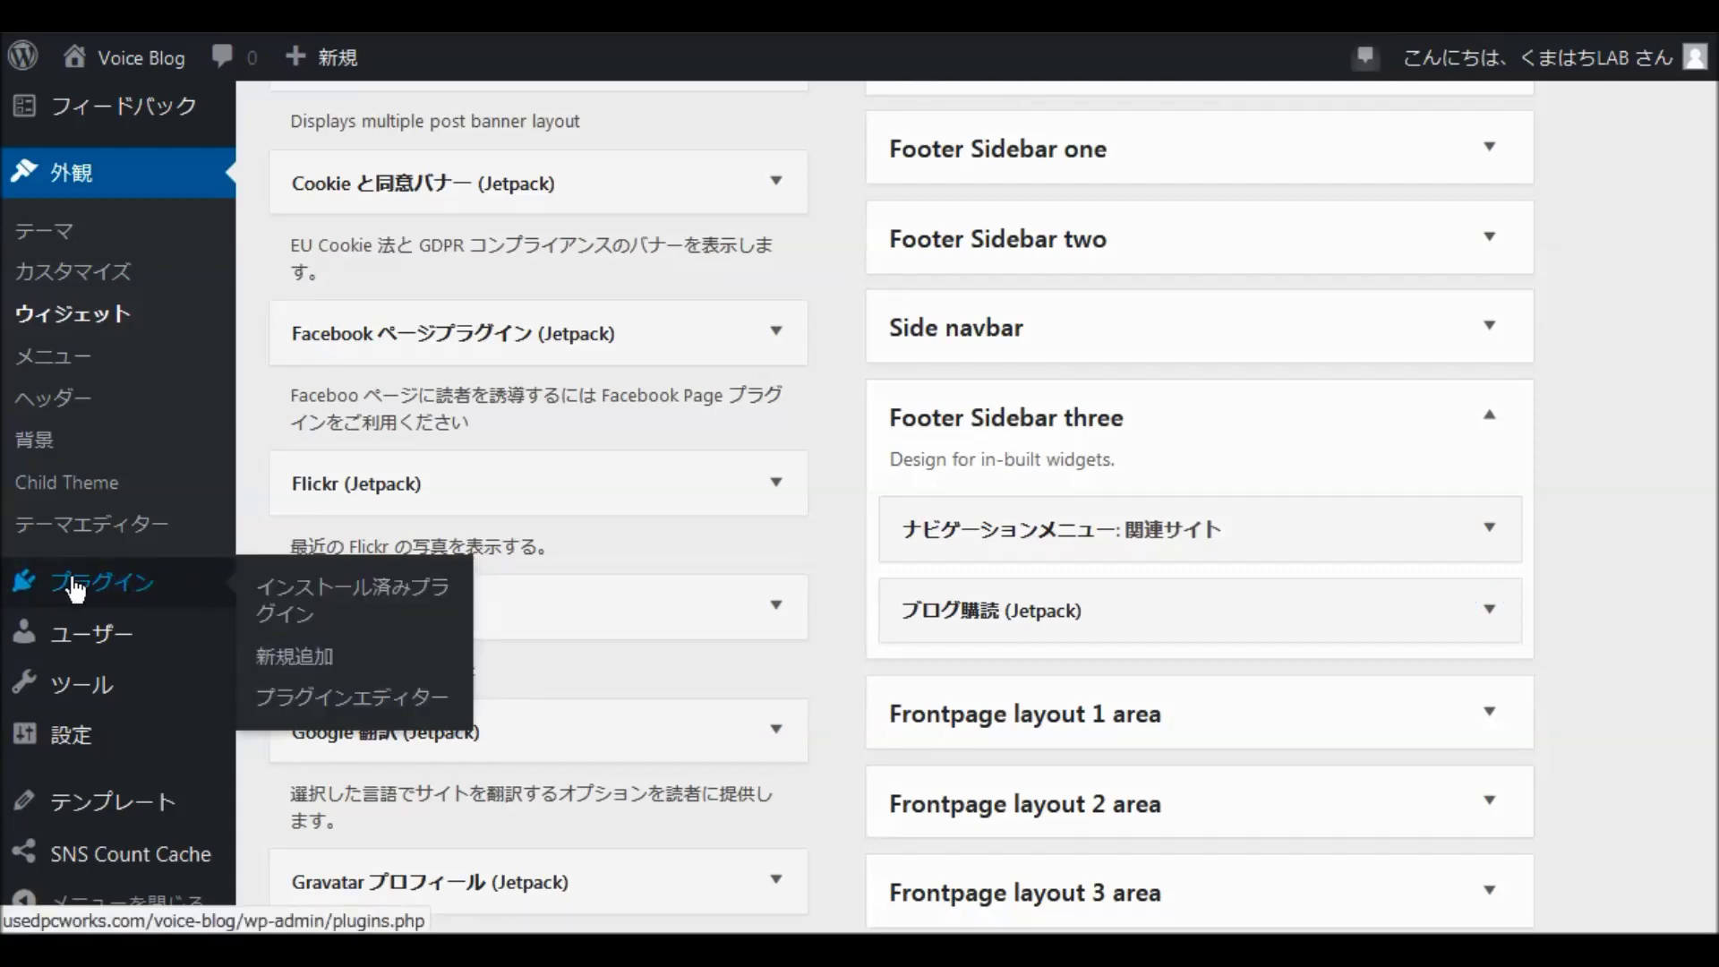
click(177, 580)
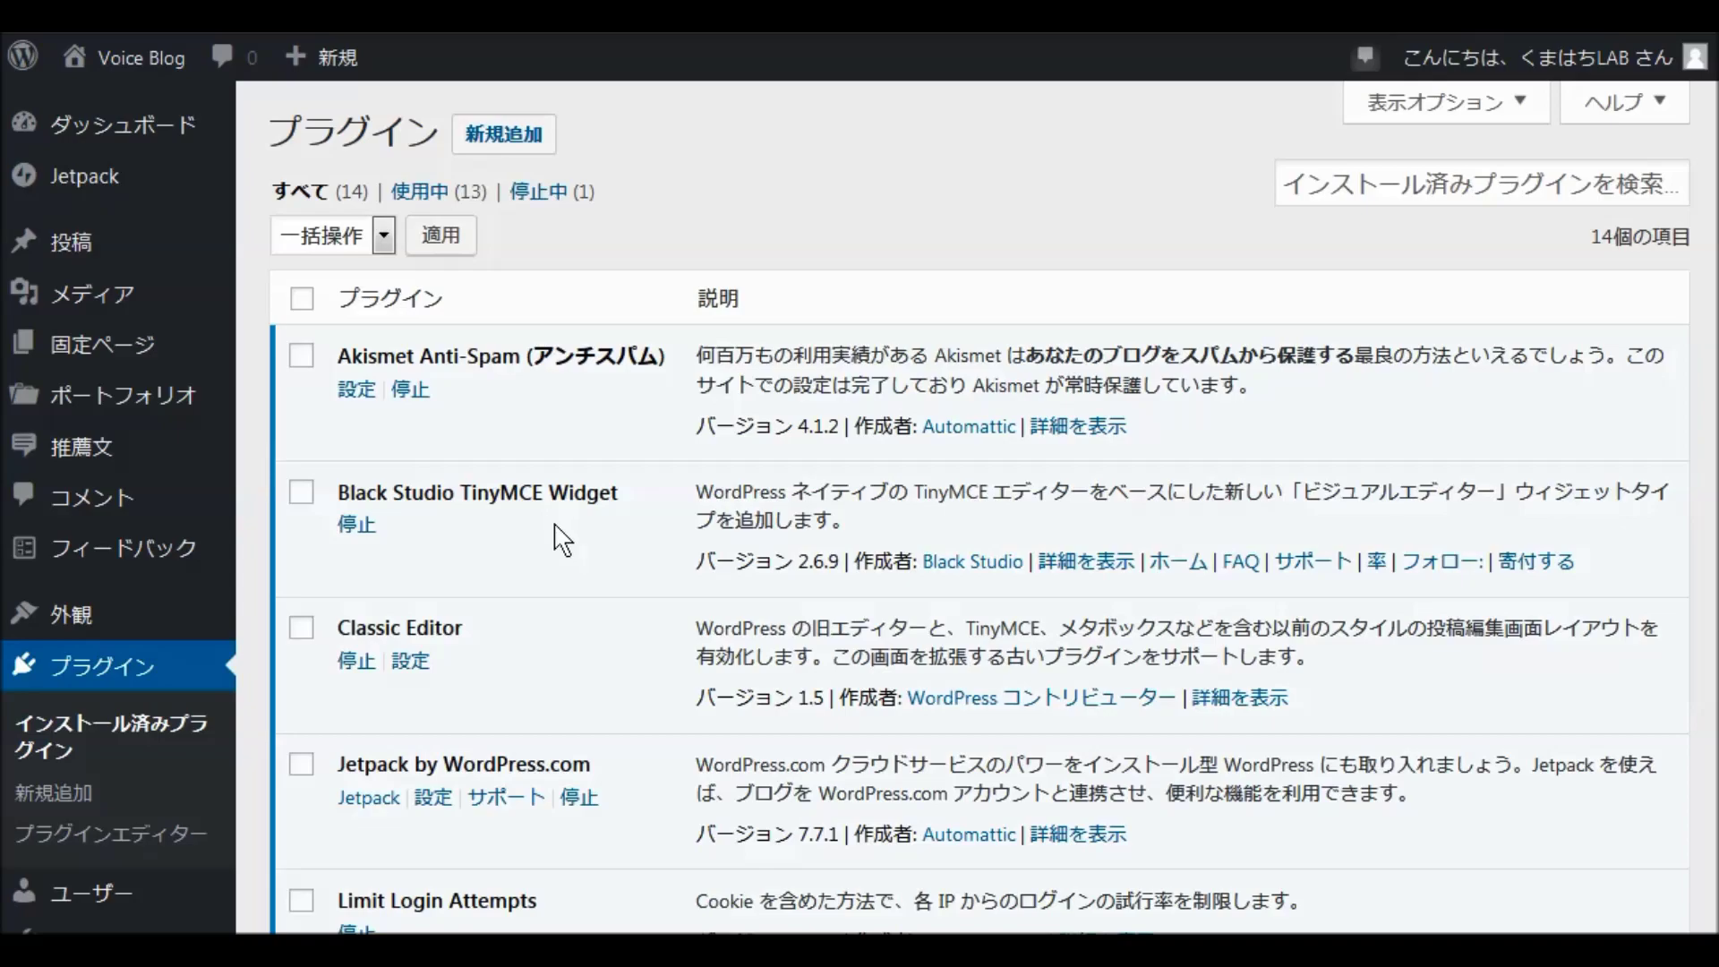
scroll(577, 600, down, 10)
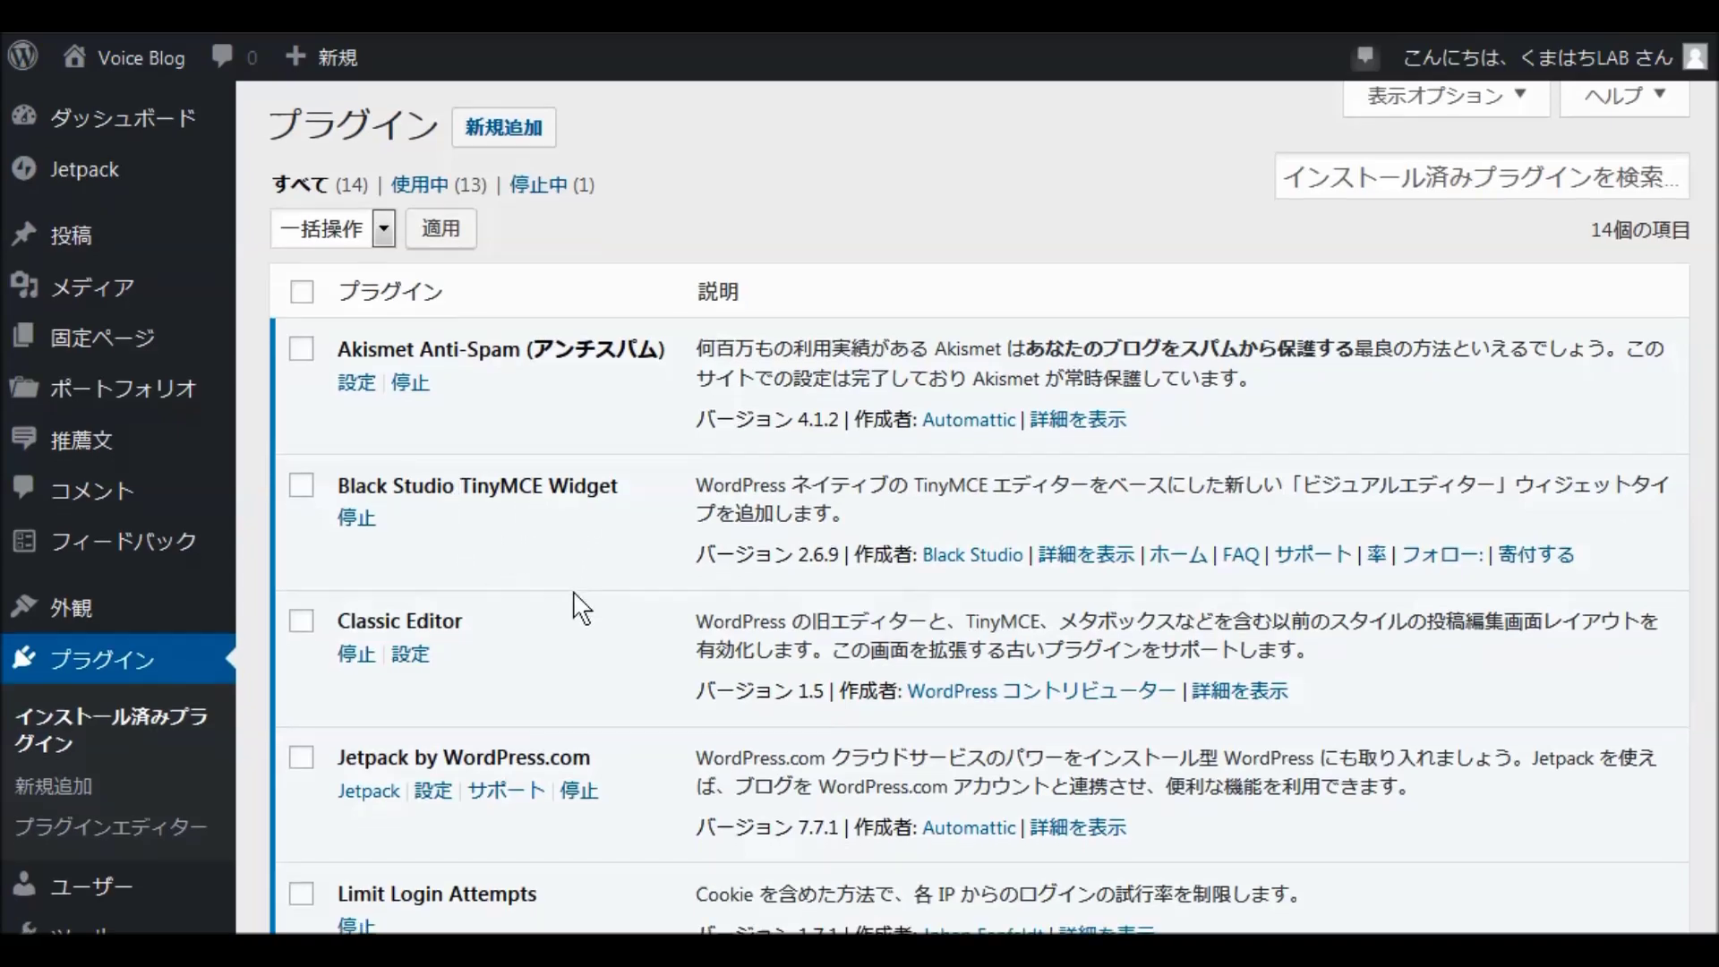
scroll(564, 609, up, 1)
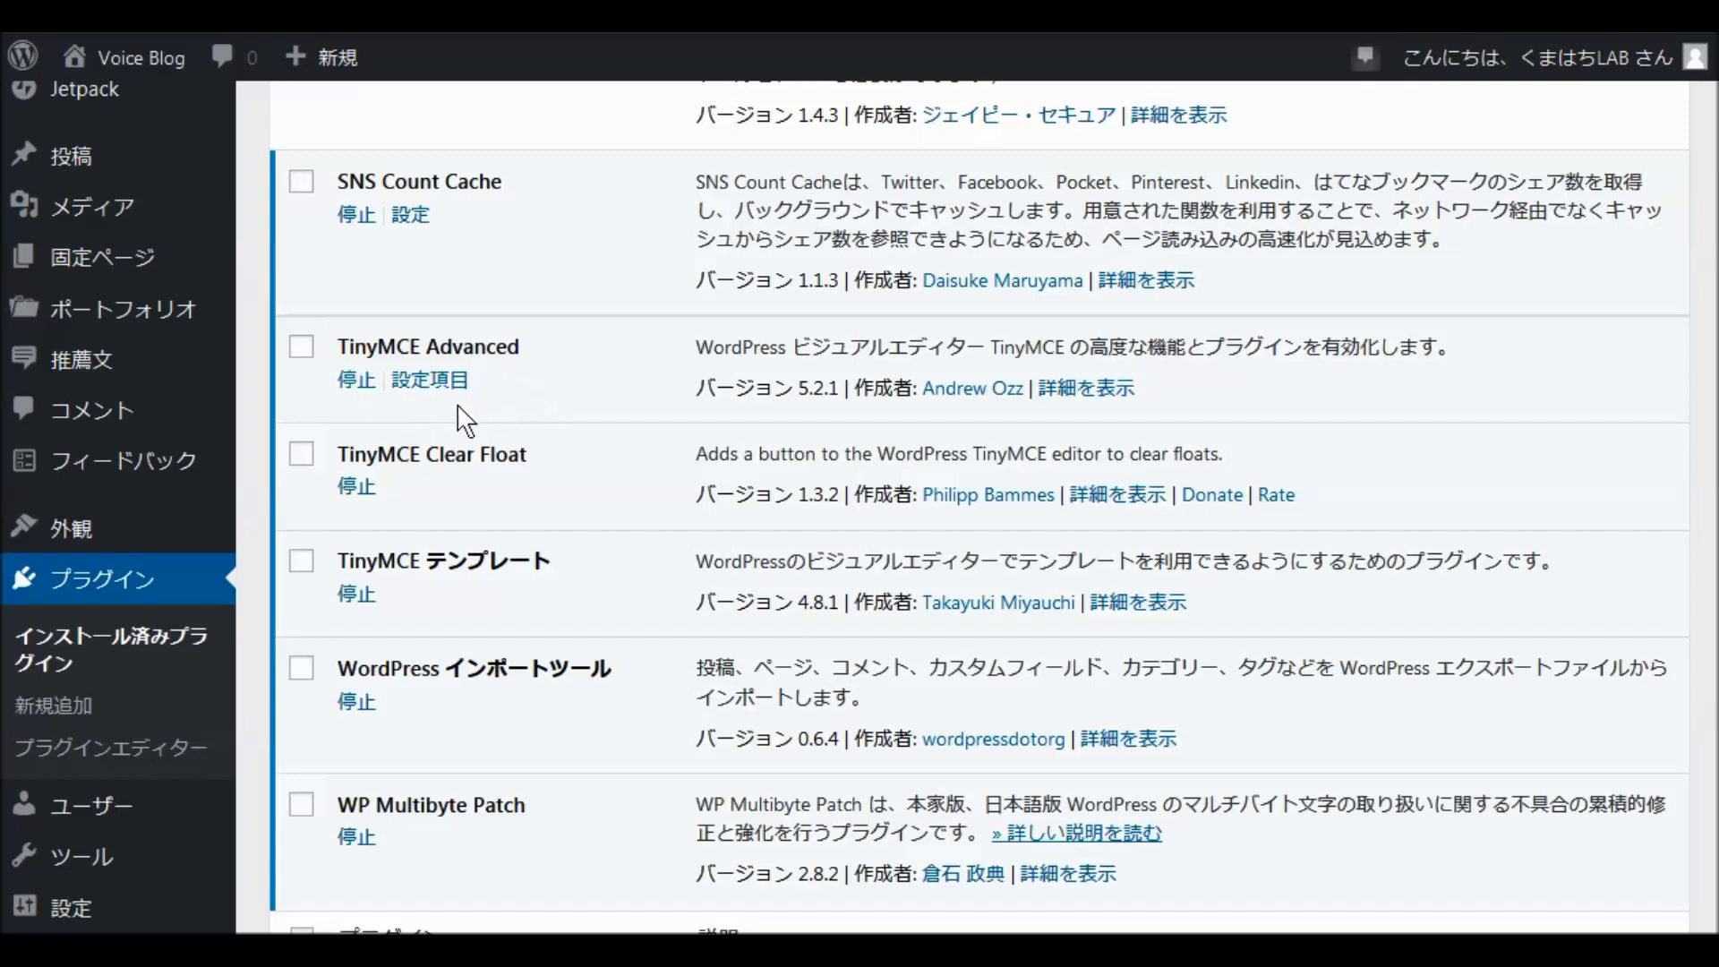
scroll(569, 400, up, 15)
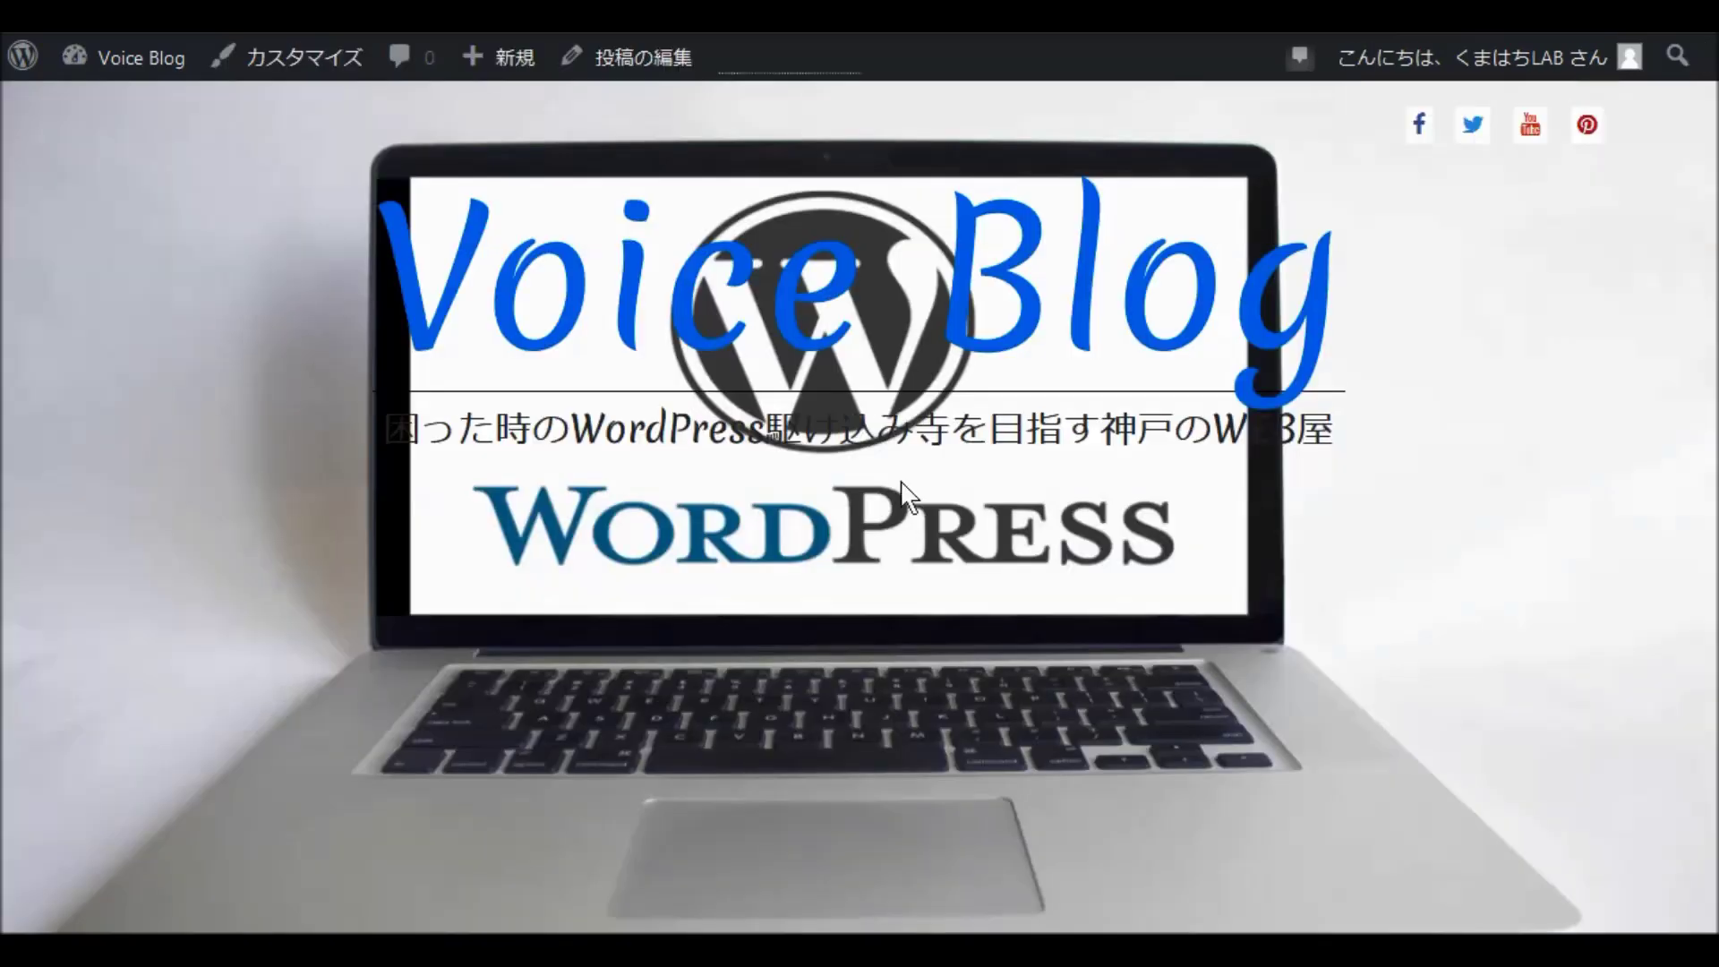
Open the live site's home page (ホーム) from the published post and examine its article list section (記事一覧).
scroll(989, 524, down, 3)
scroll(989, 526, down, 4)
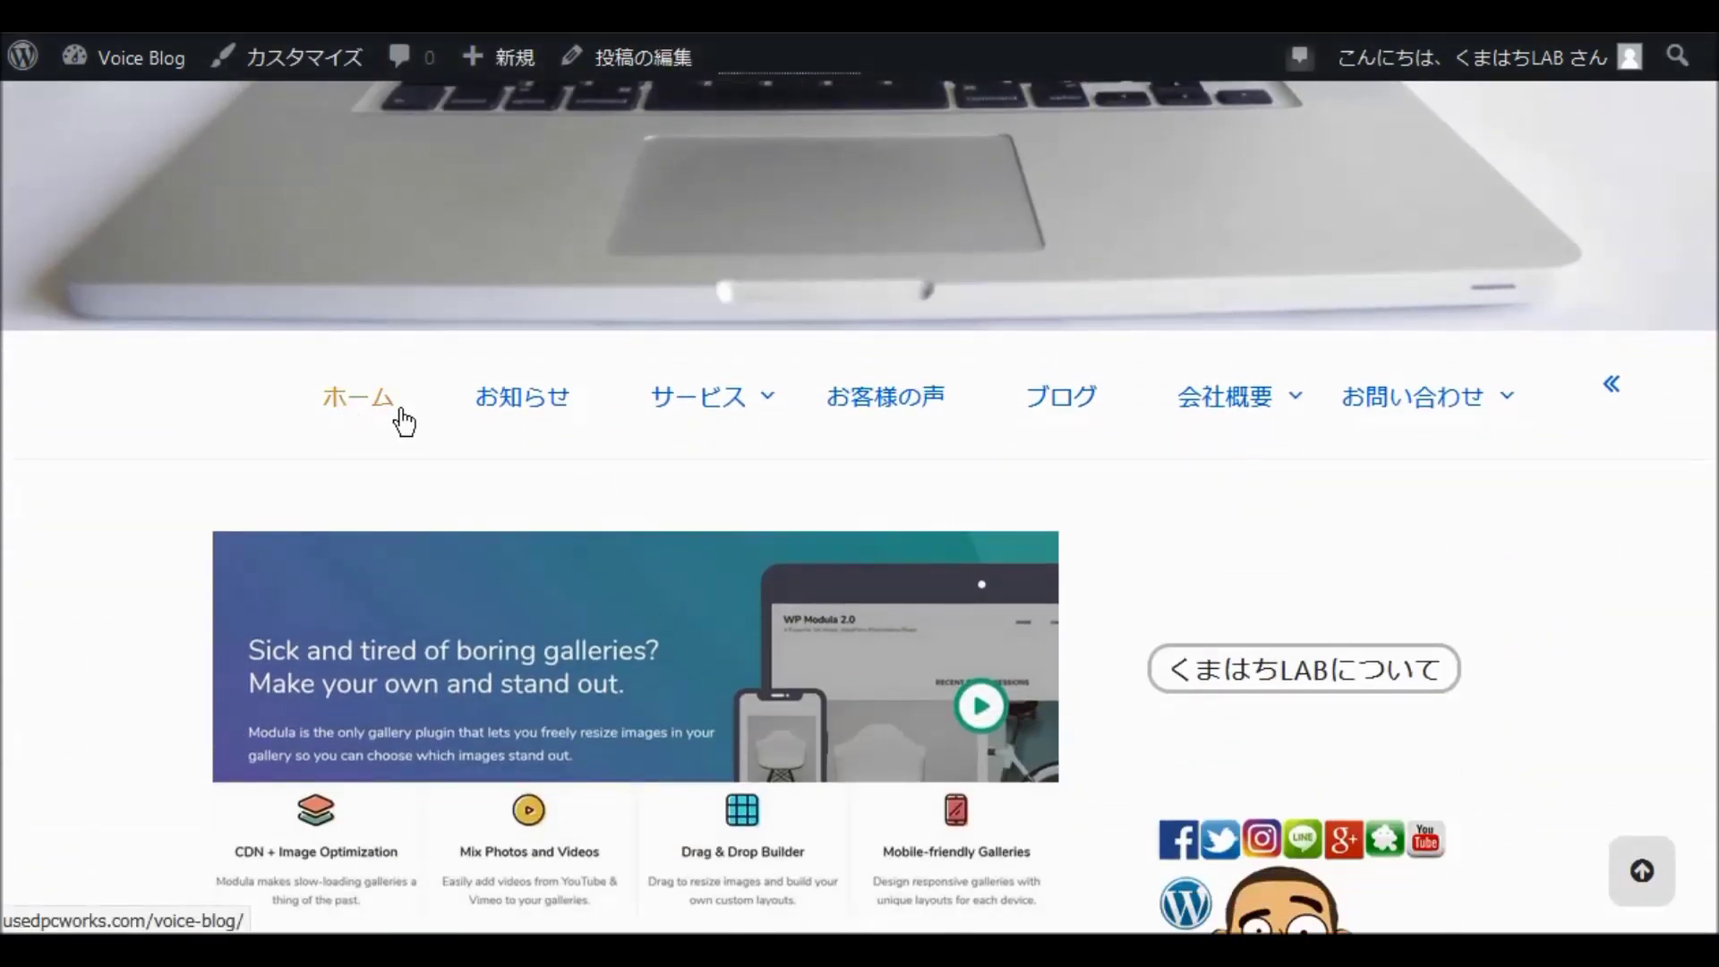
click(403, 412)
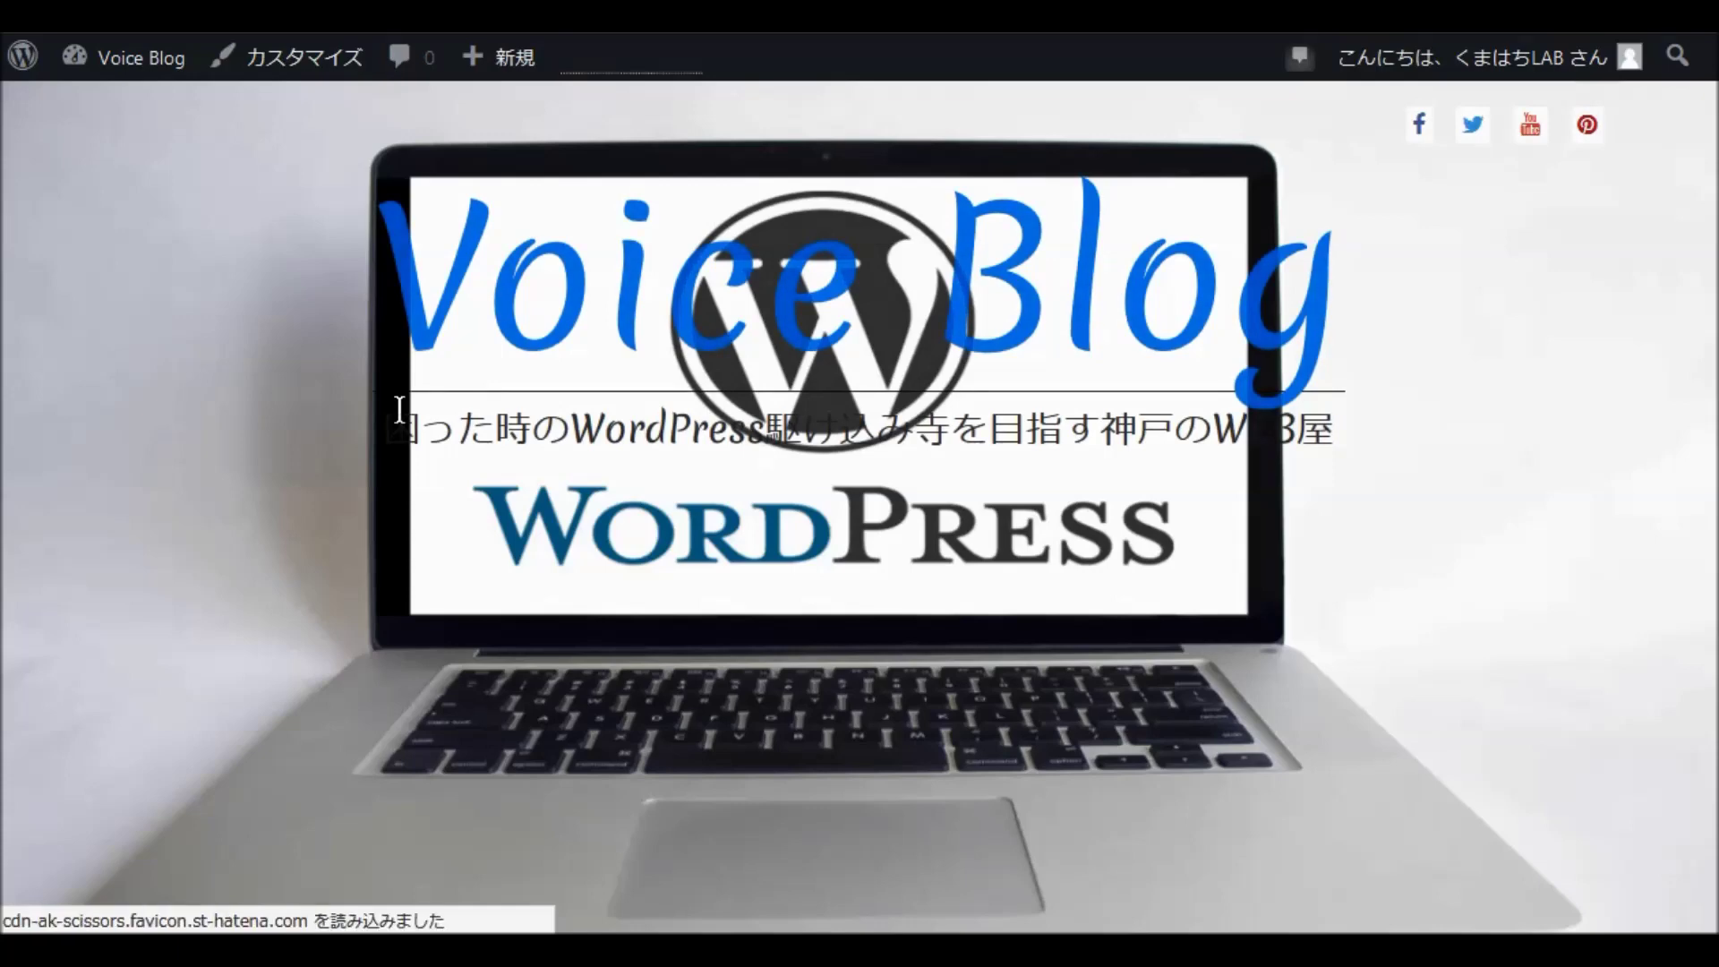
scroll(588, 549, down, 5)
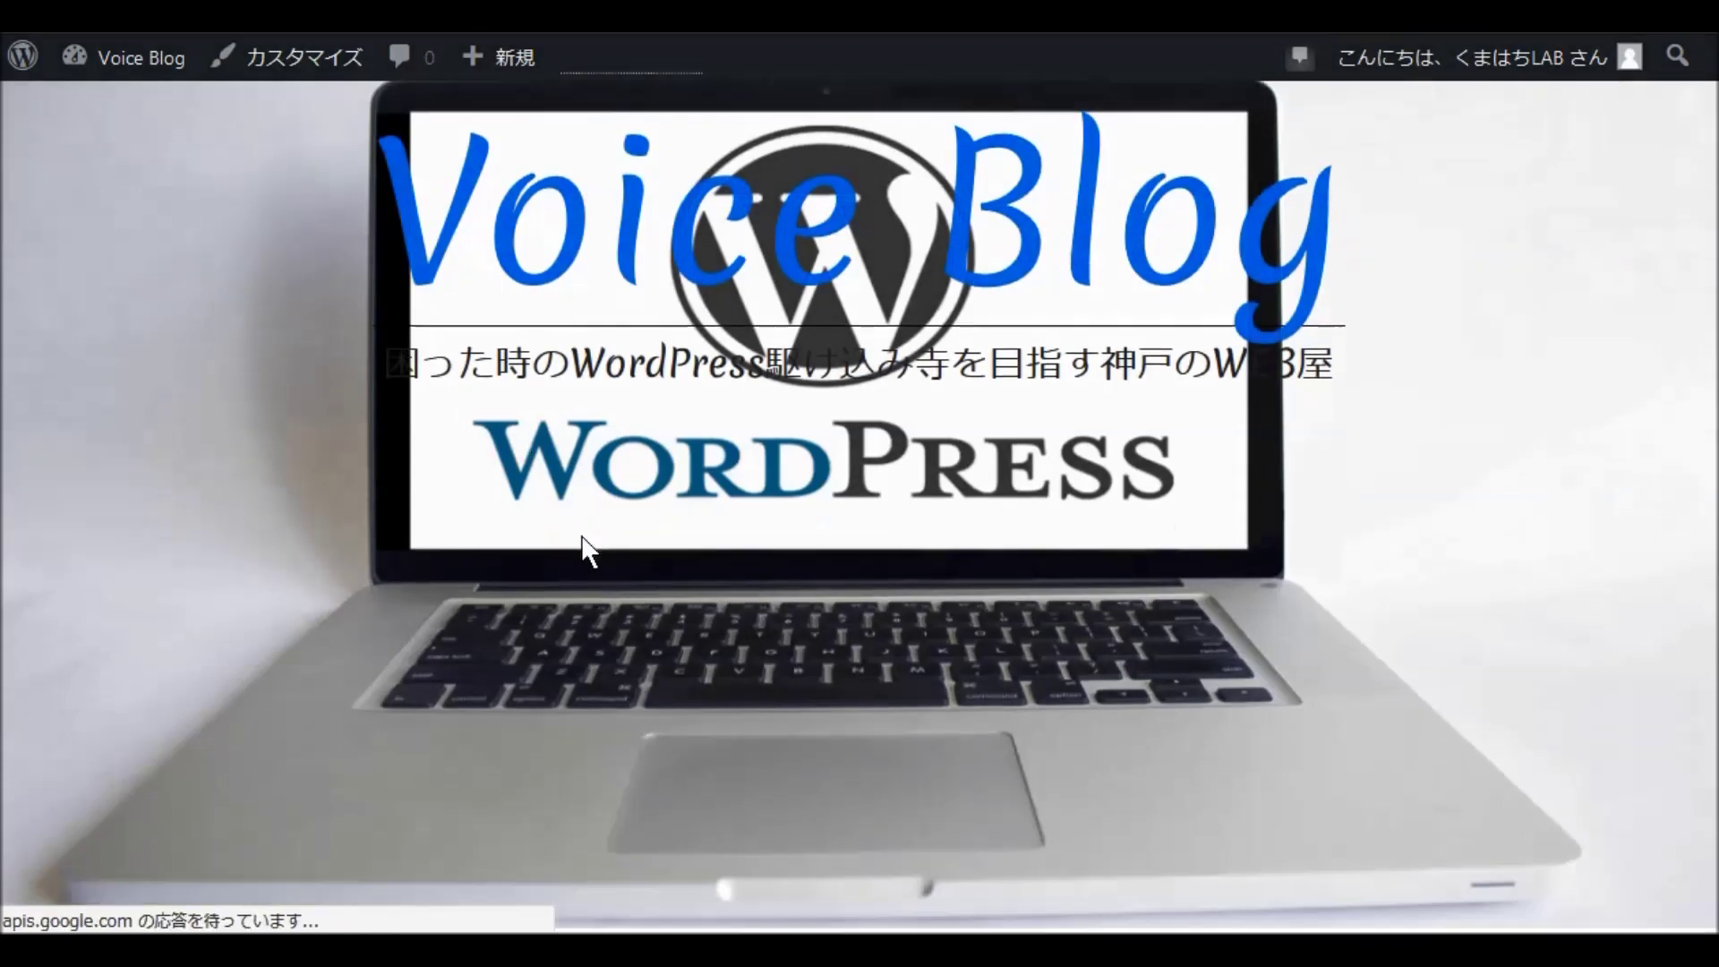
scroll(588, 549, down, 3)
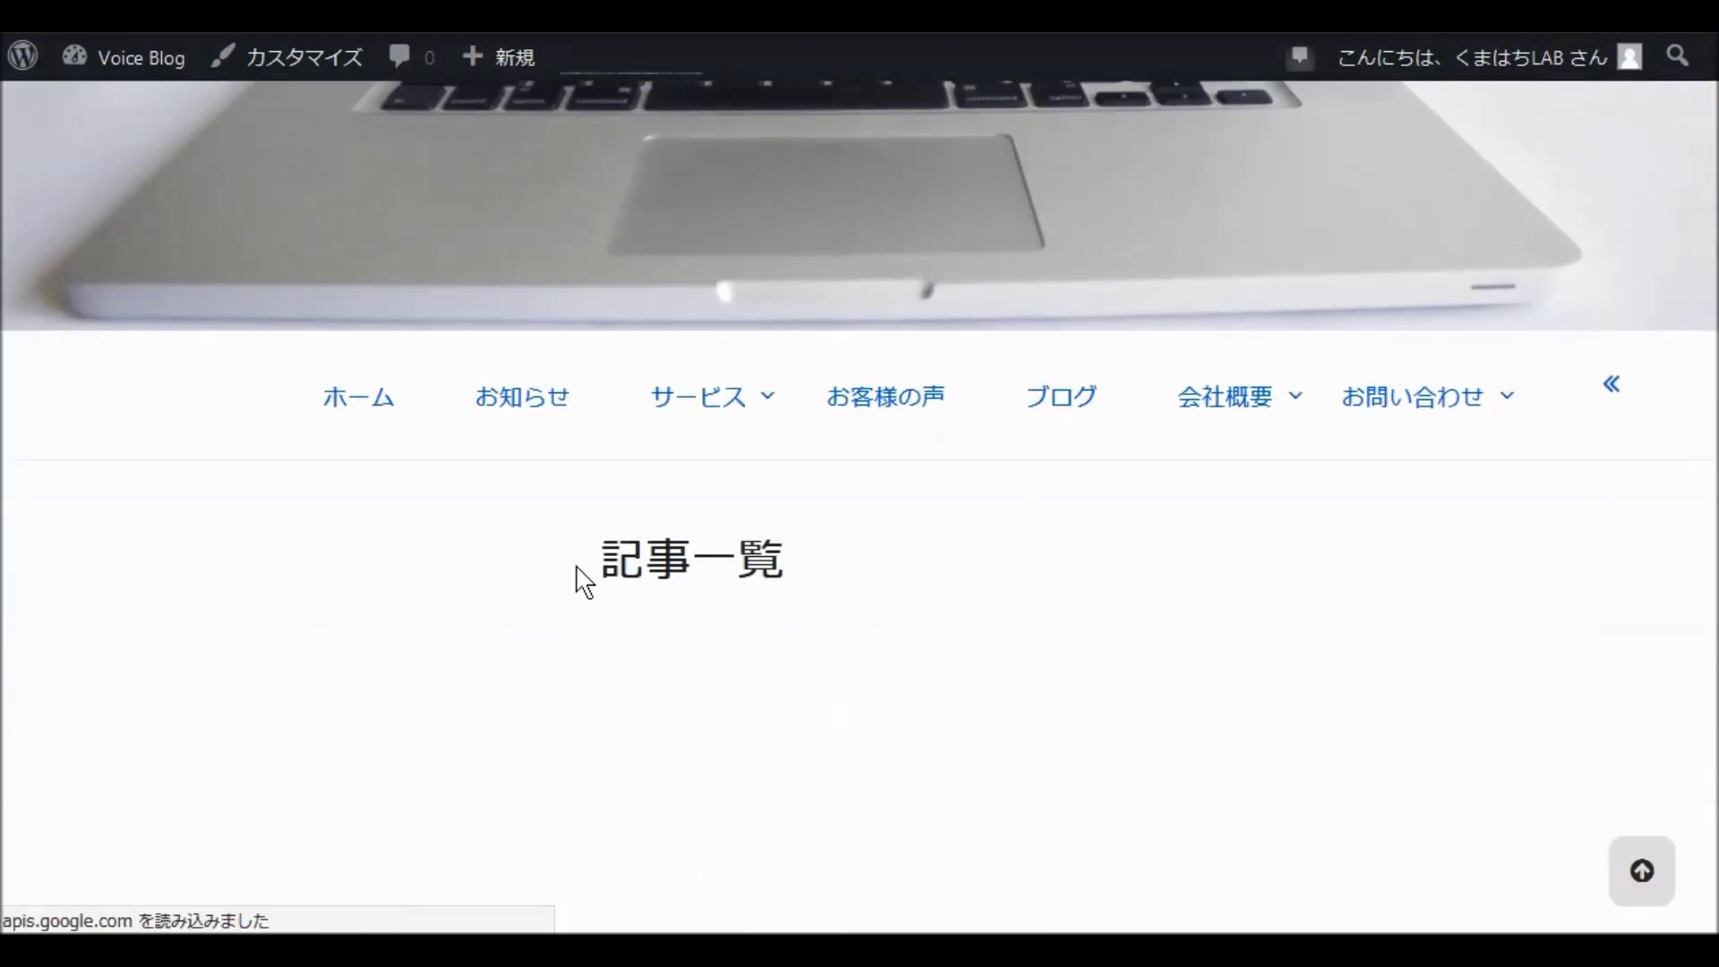
scroll(583, 565, down, 2)
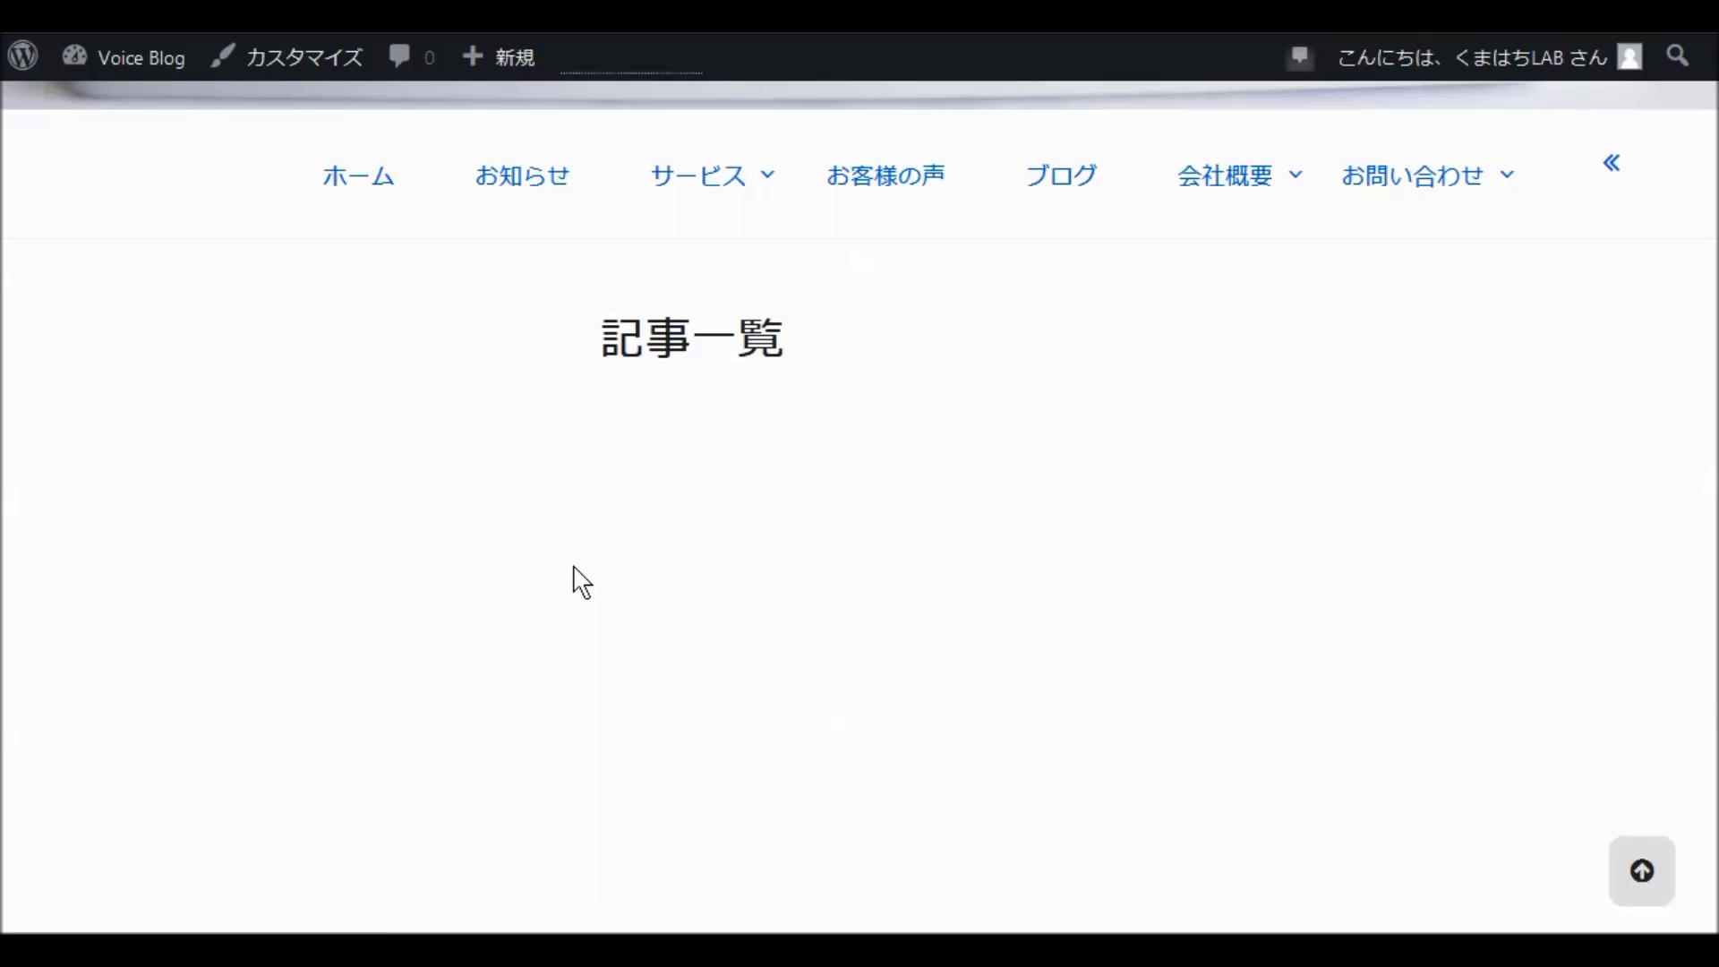